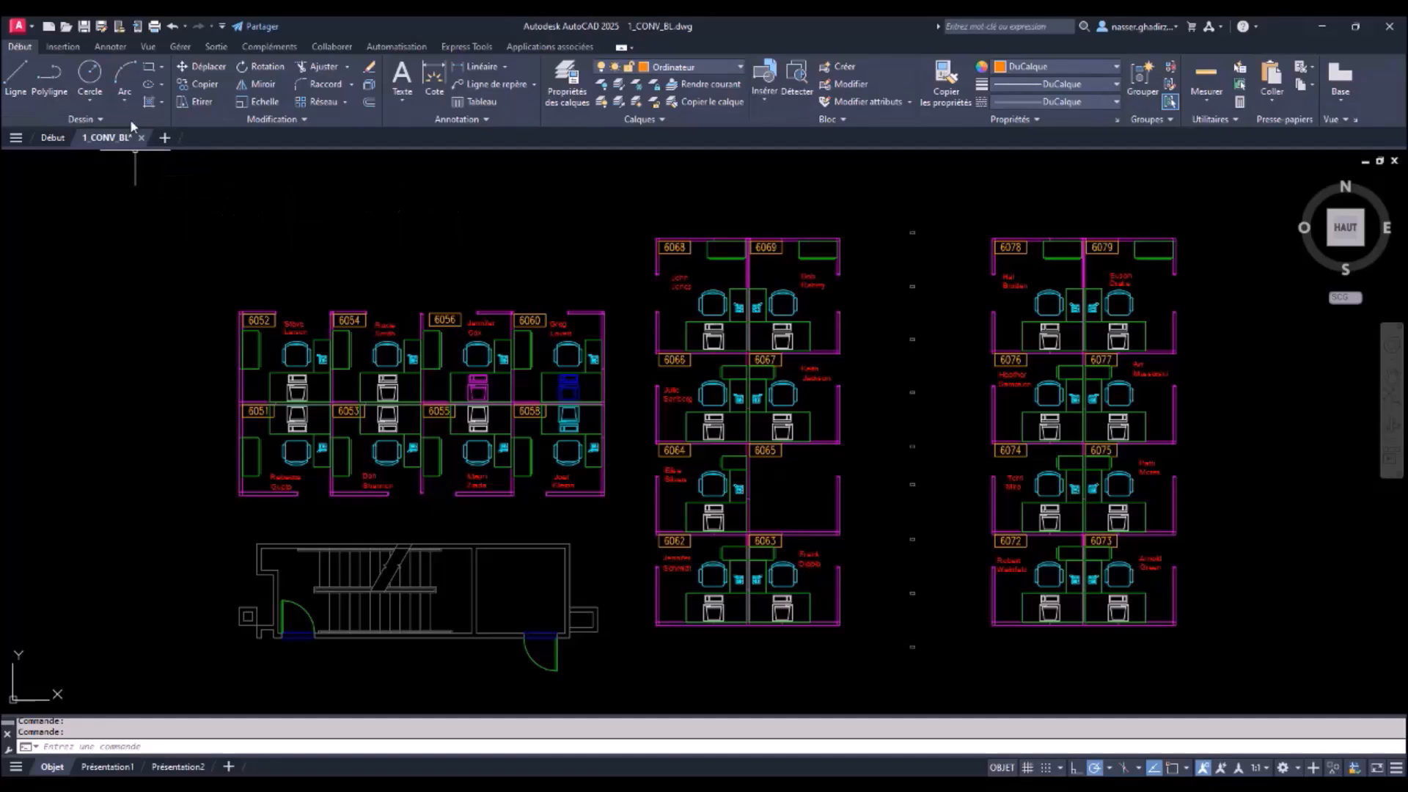
Step: Examine the file formats offered for saving the drawing under another type, and leave without saving
left_click(103, 27)
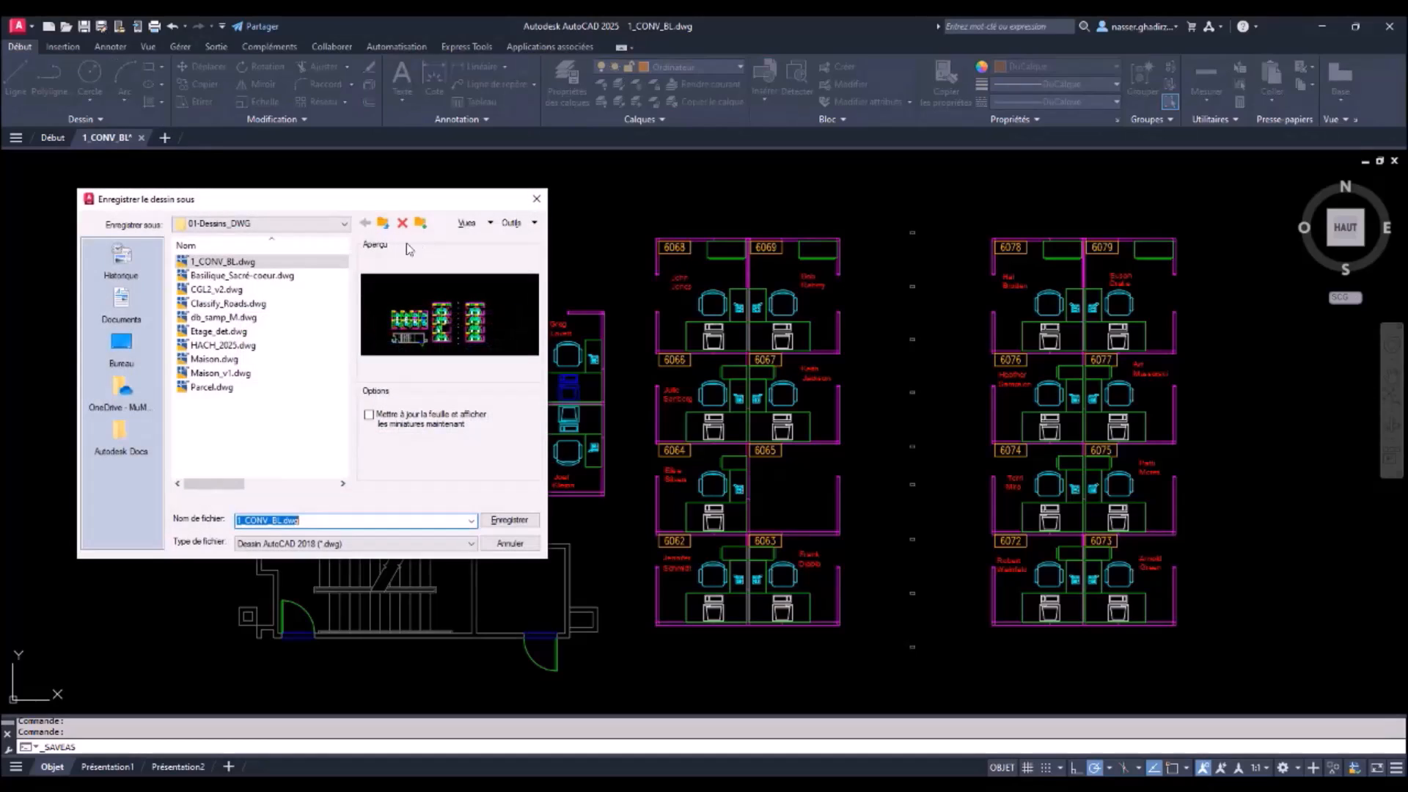
left_click(375, 543)
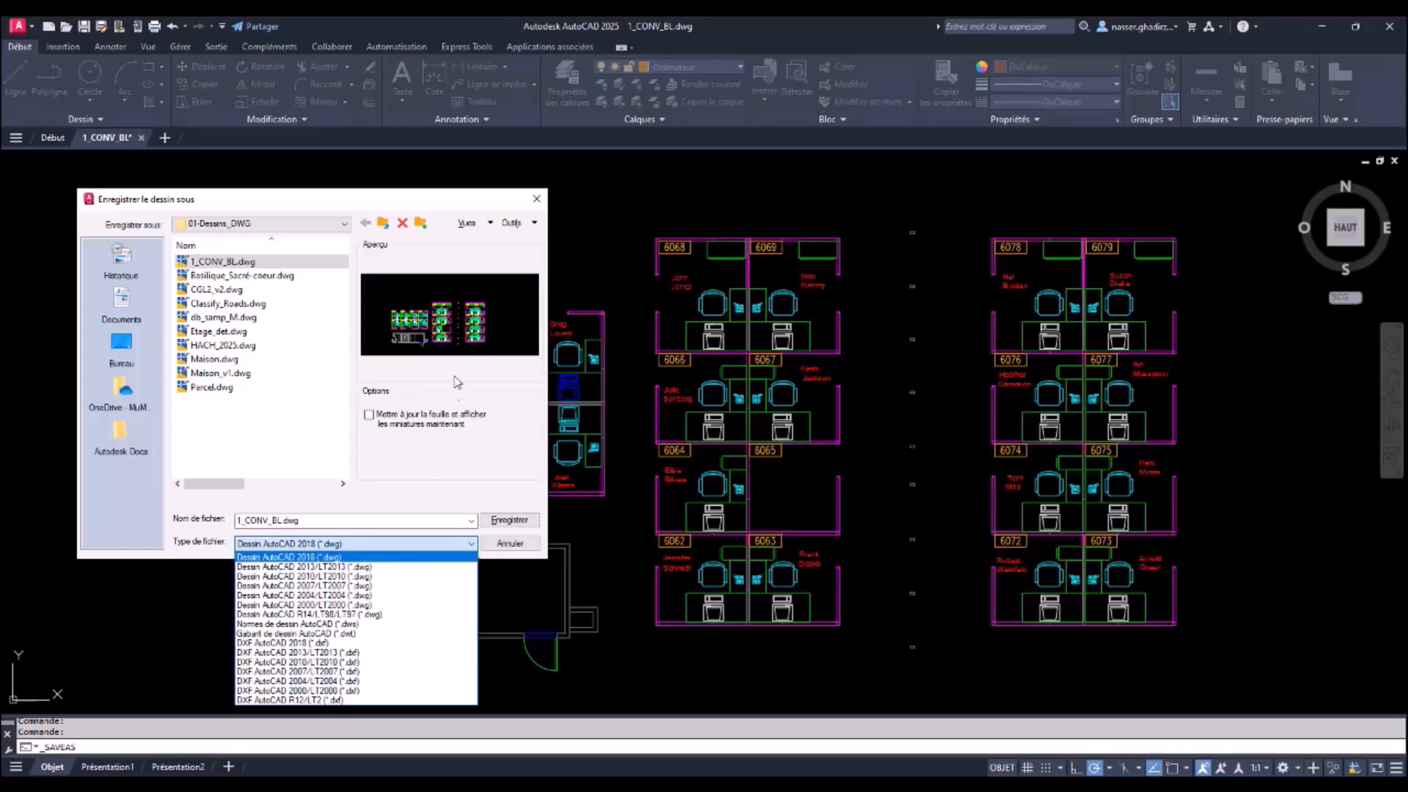
left_click(539, 202)
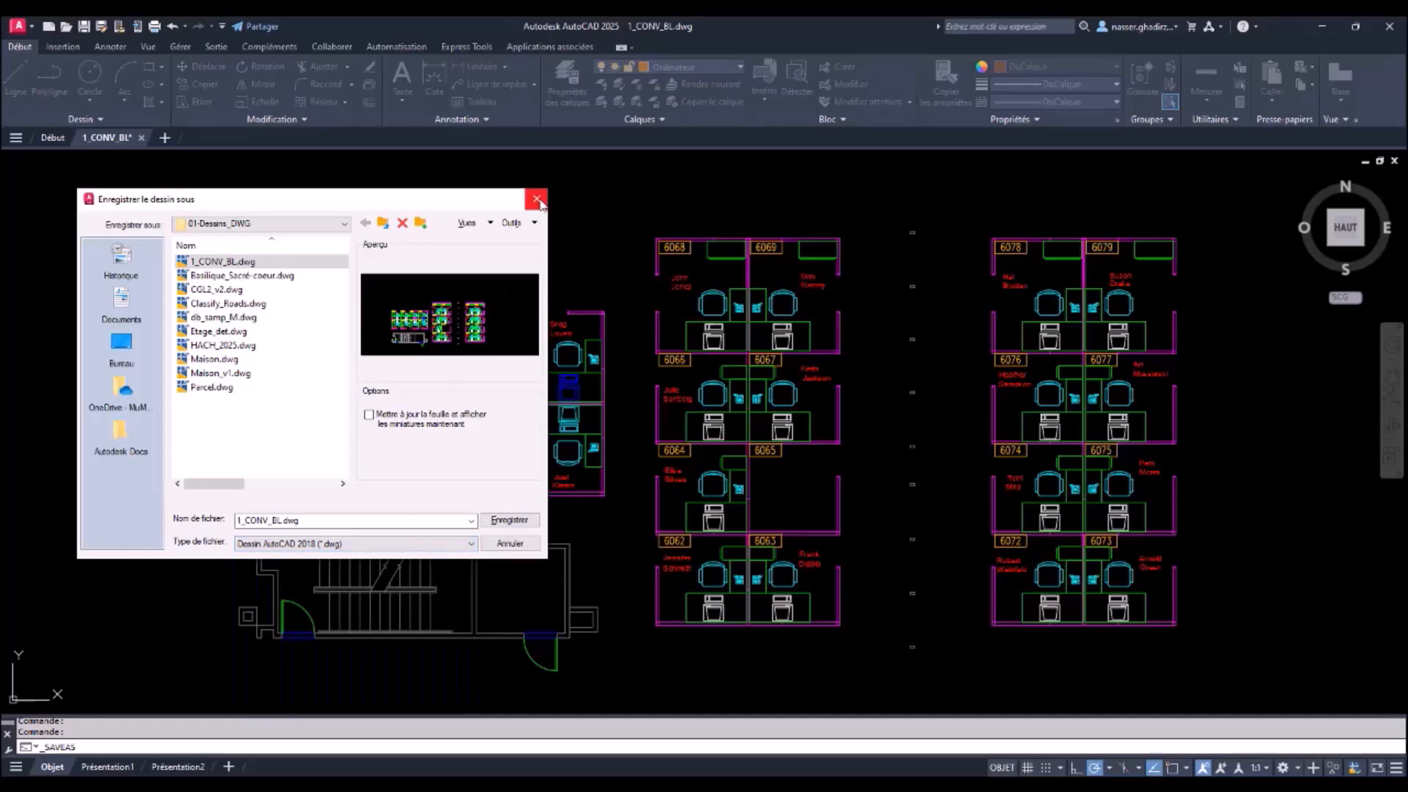
left_click(537, 199)
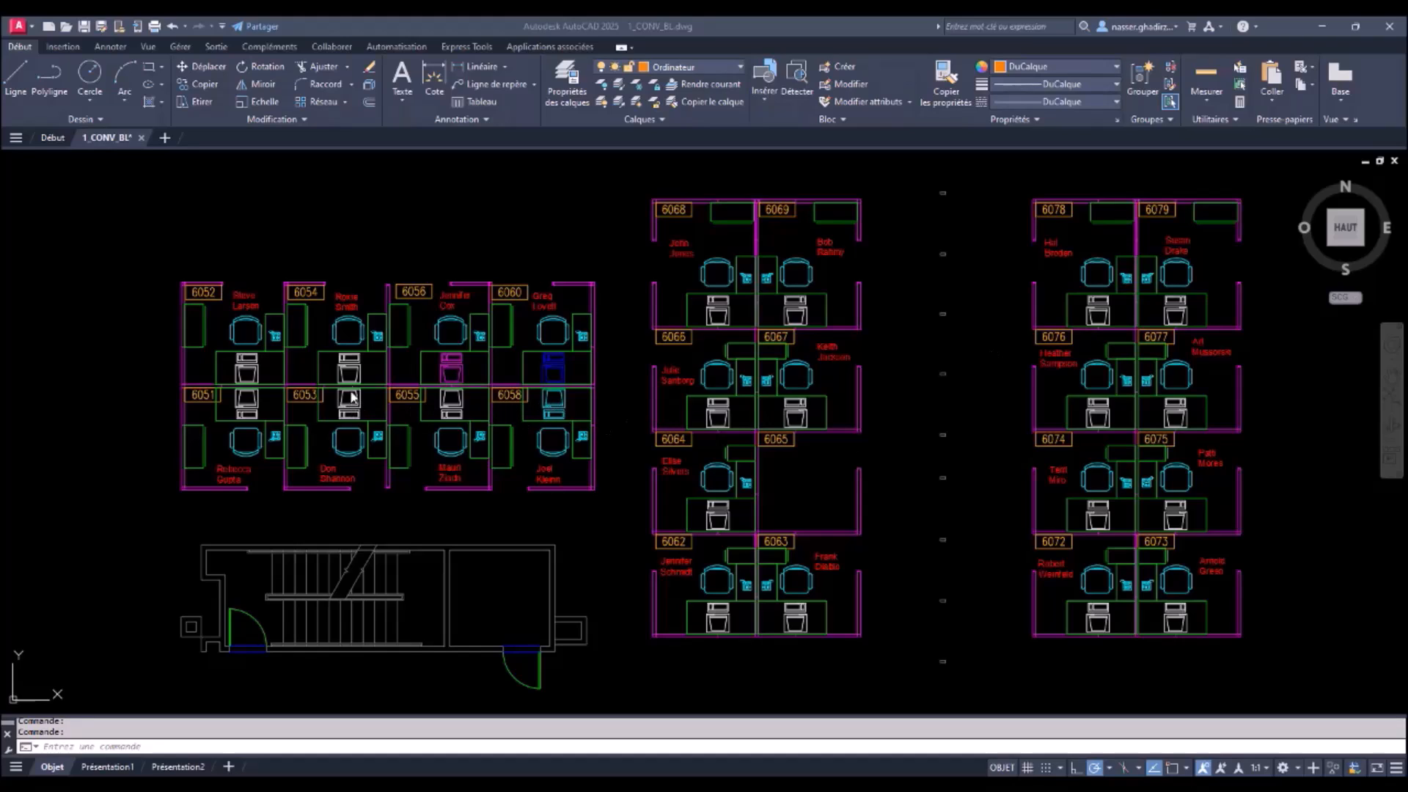
Step: Inspect the computers at workstations 6058, 6060 and 6055 one by one to compare their layers, clearing each selection
left_click(573, 404)
left_click(576, 411)
left_click(555, 404)
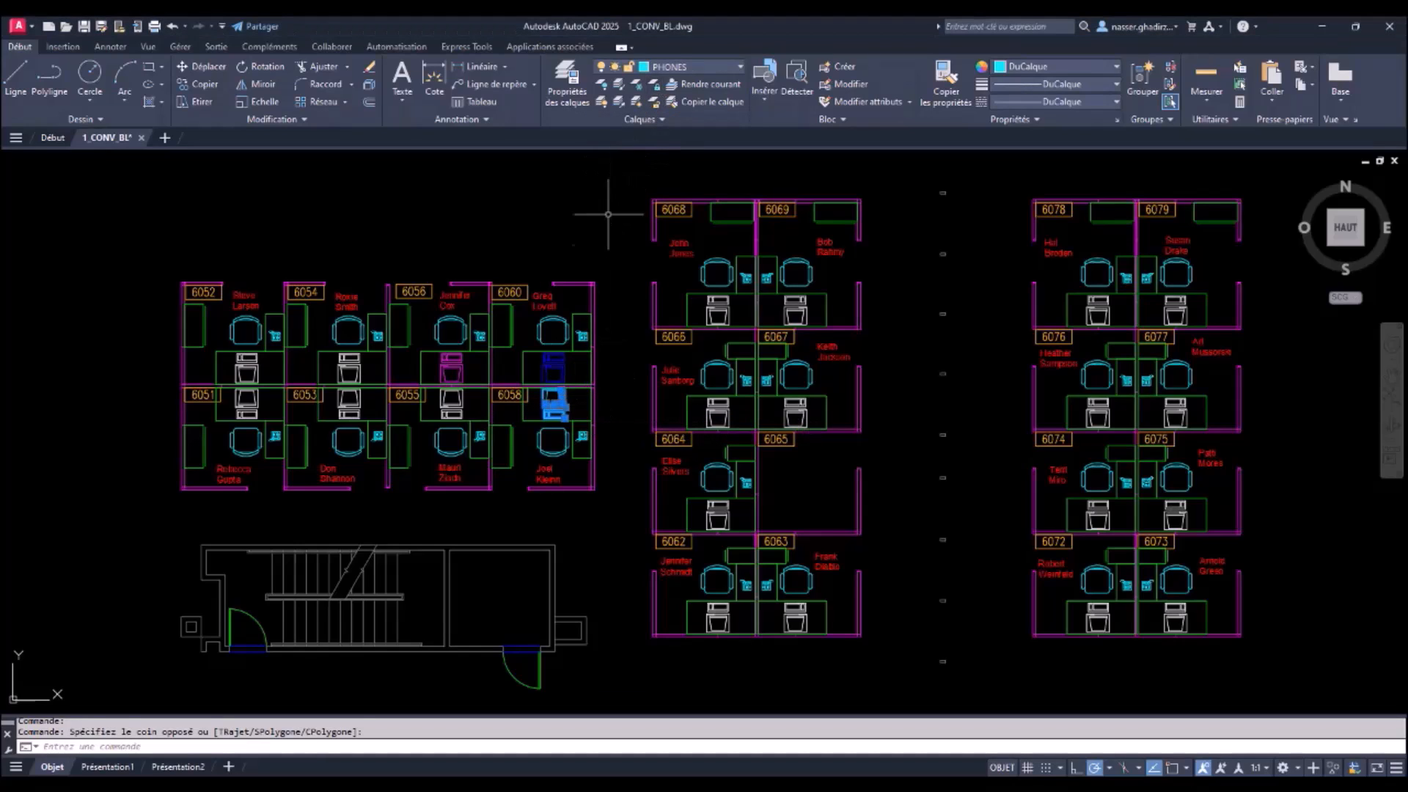
key("Escape")
left_click(575, 374)
left_click(533, 357)
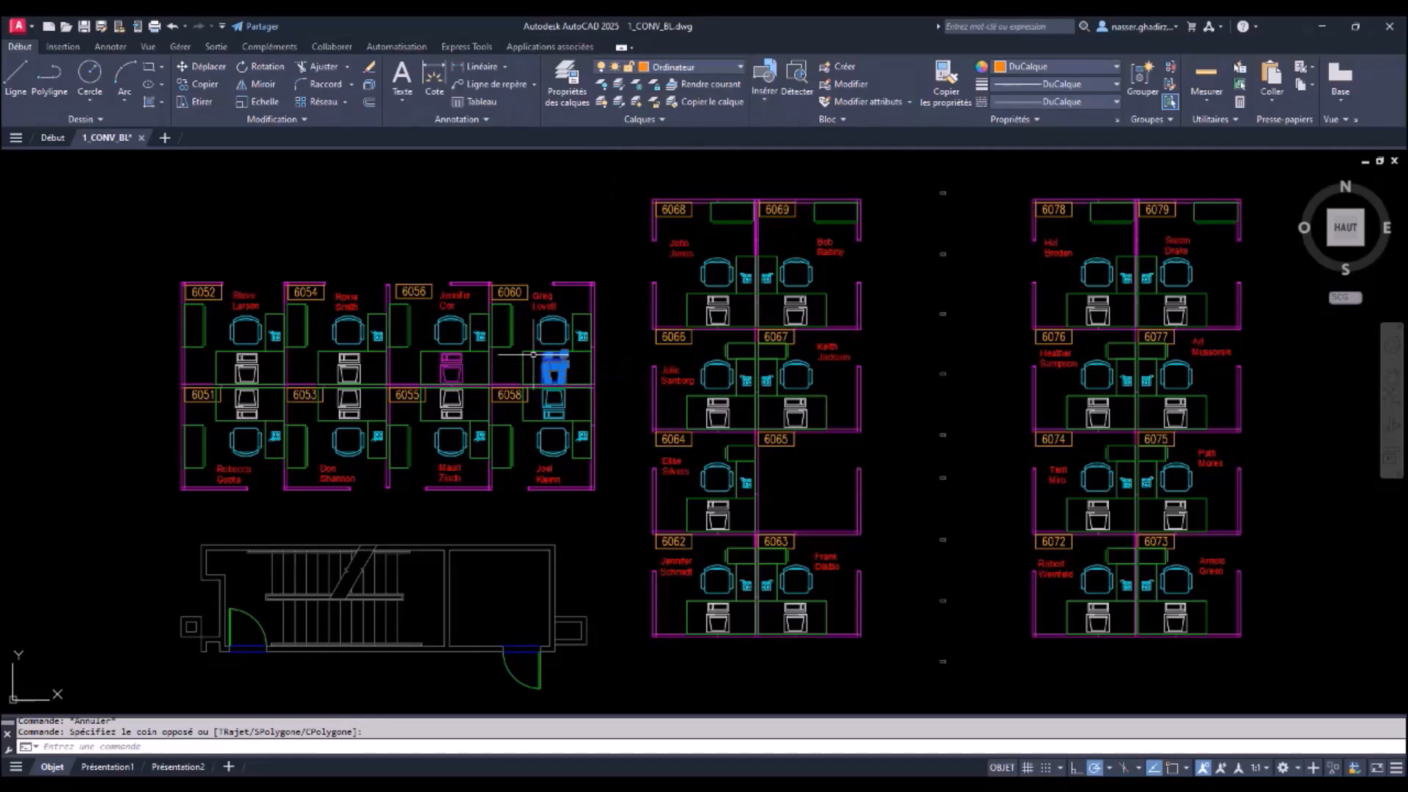
key("Escape")
left_click(480, 409)
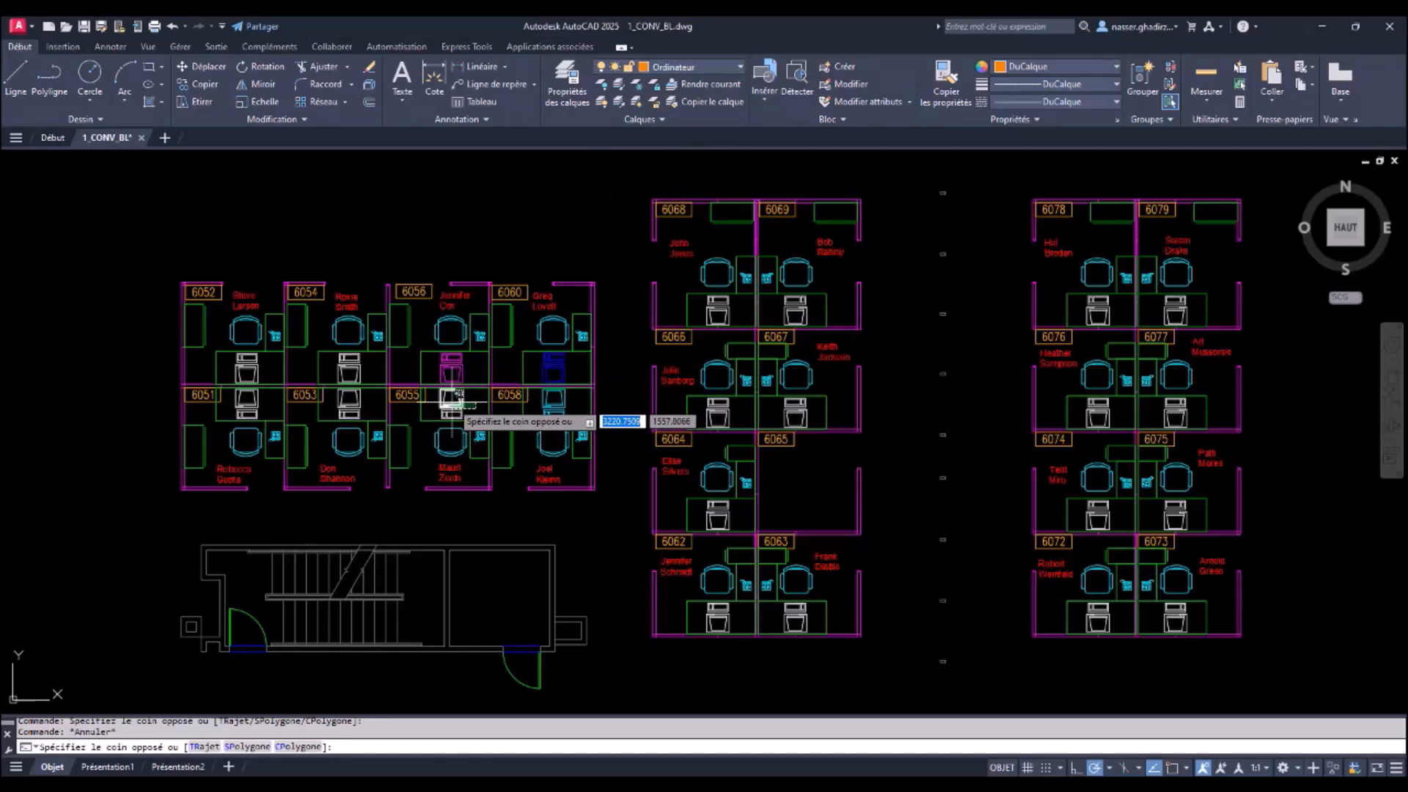
left_click(423, 396)
key("Escape")
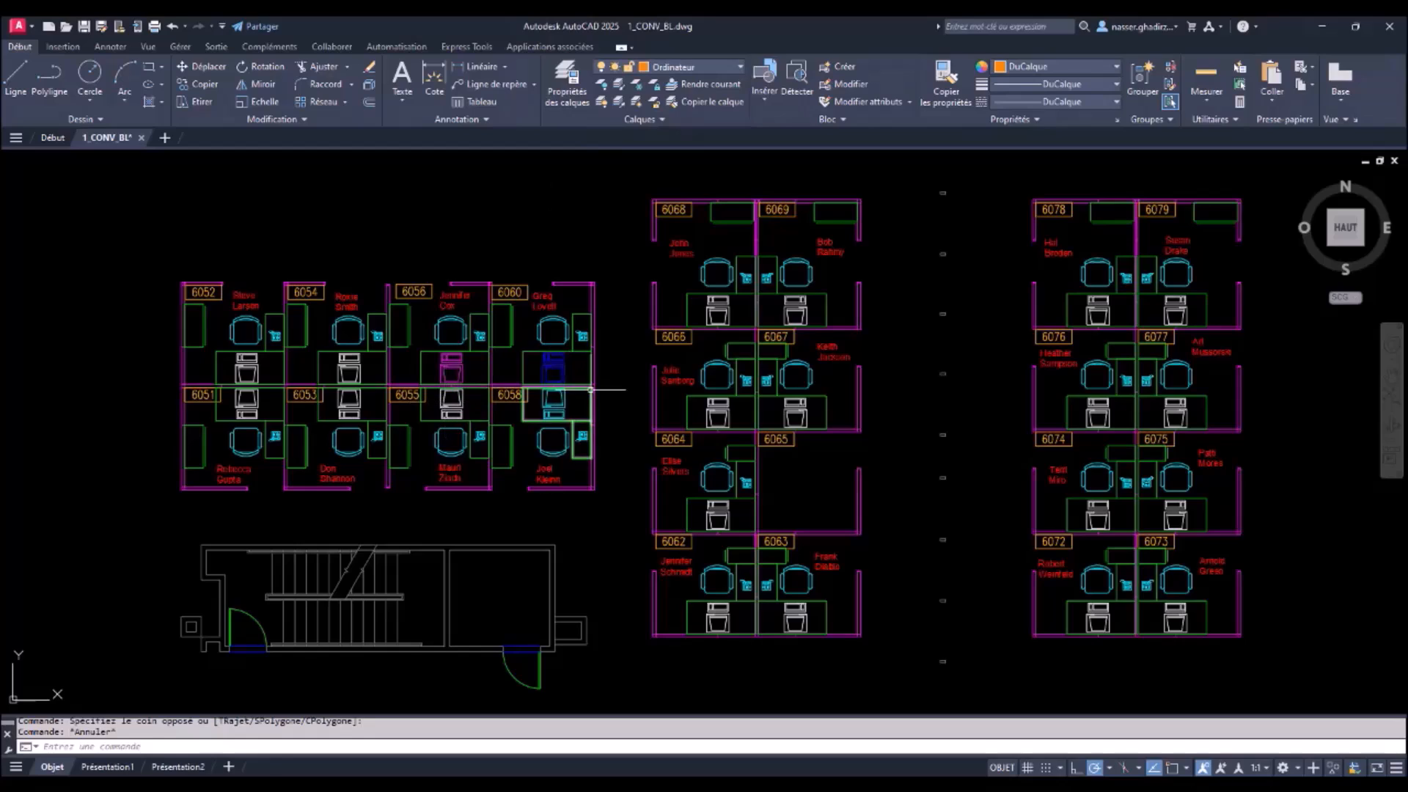
Step: Run CONVERTIRBLOC on the computer and keyboard at workstation 6055 and accept all matching occurrences in the plan
type("conver")
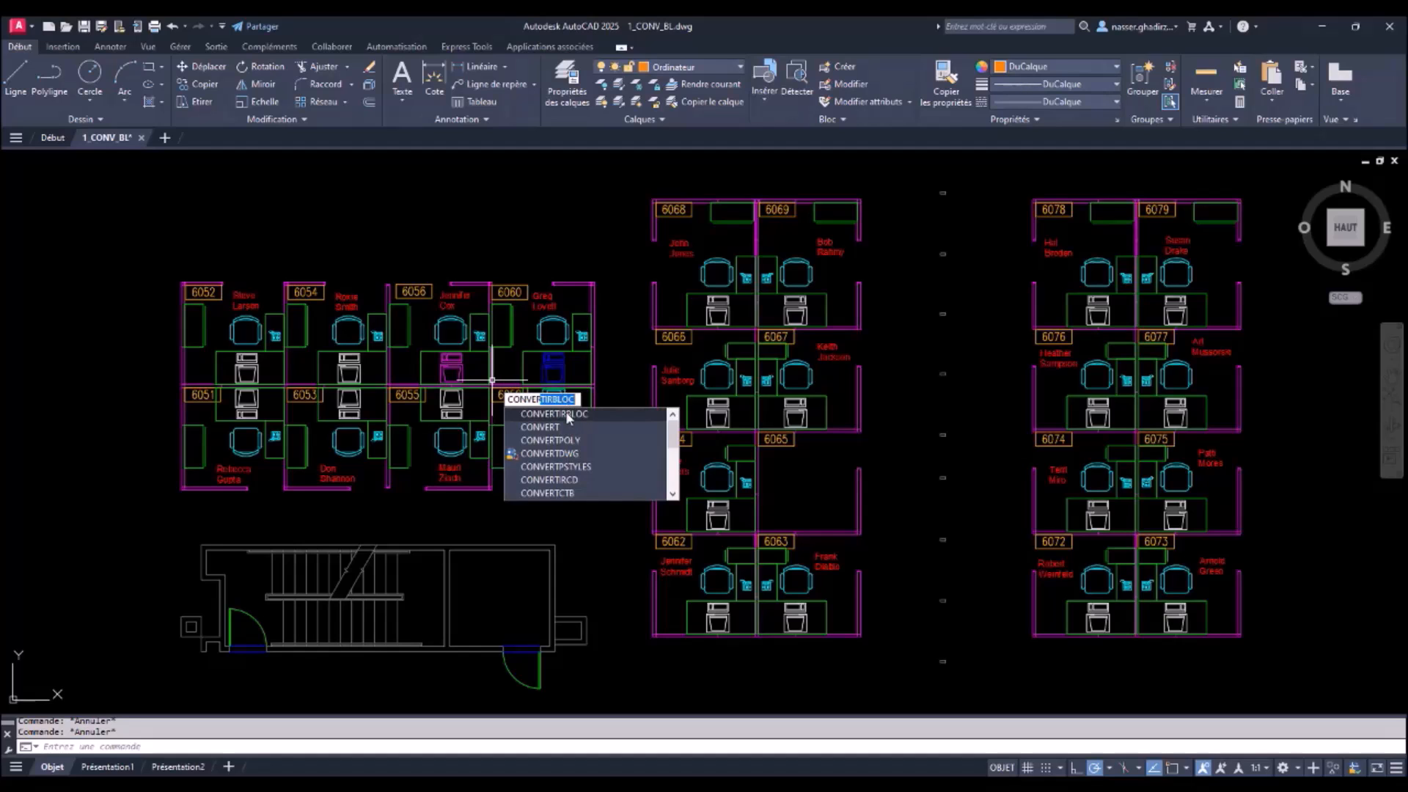
left_click(565, 415)
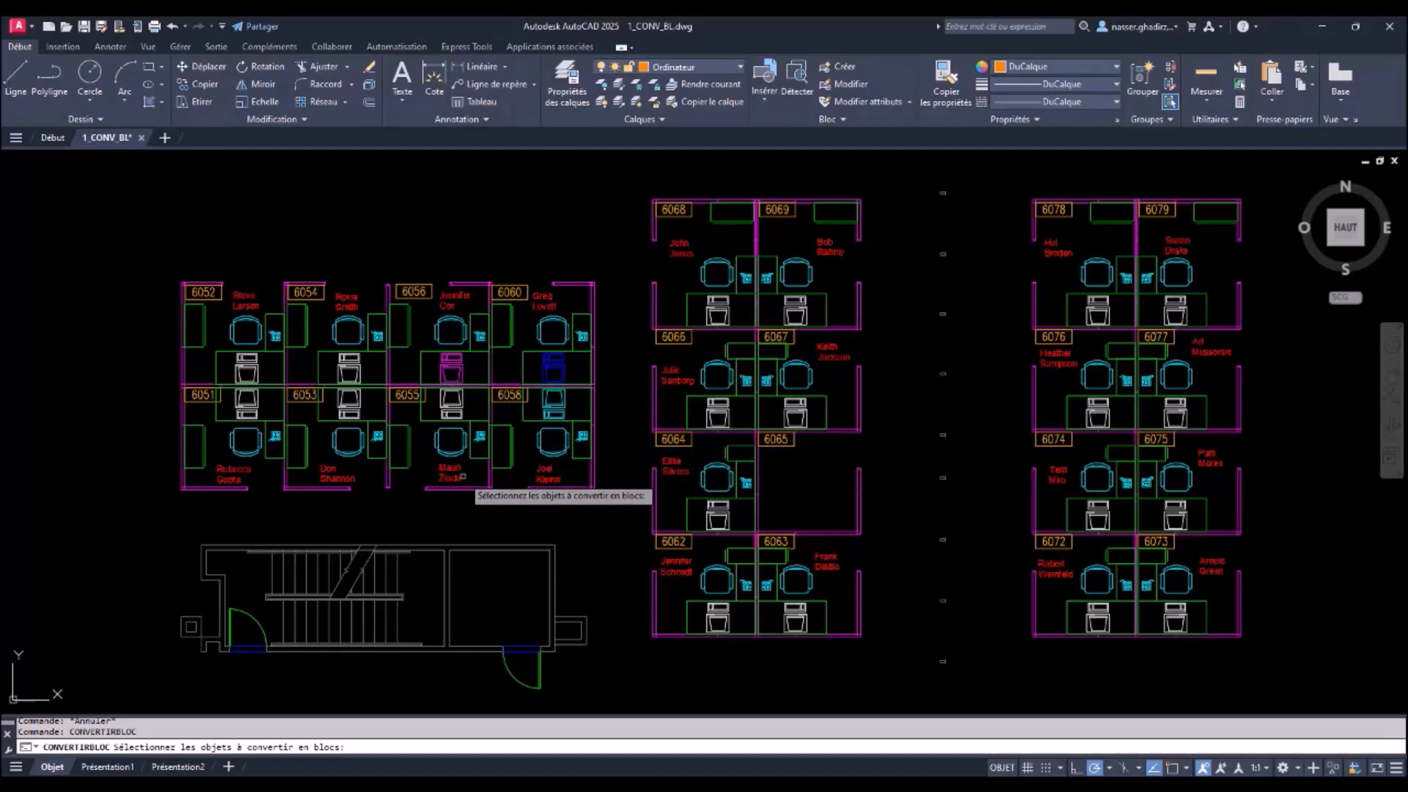
scroll(417, 431, "up", 4)
scroll(417, 432, "up", 4)
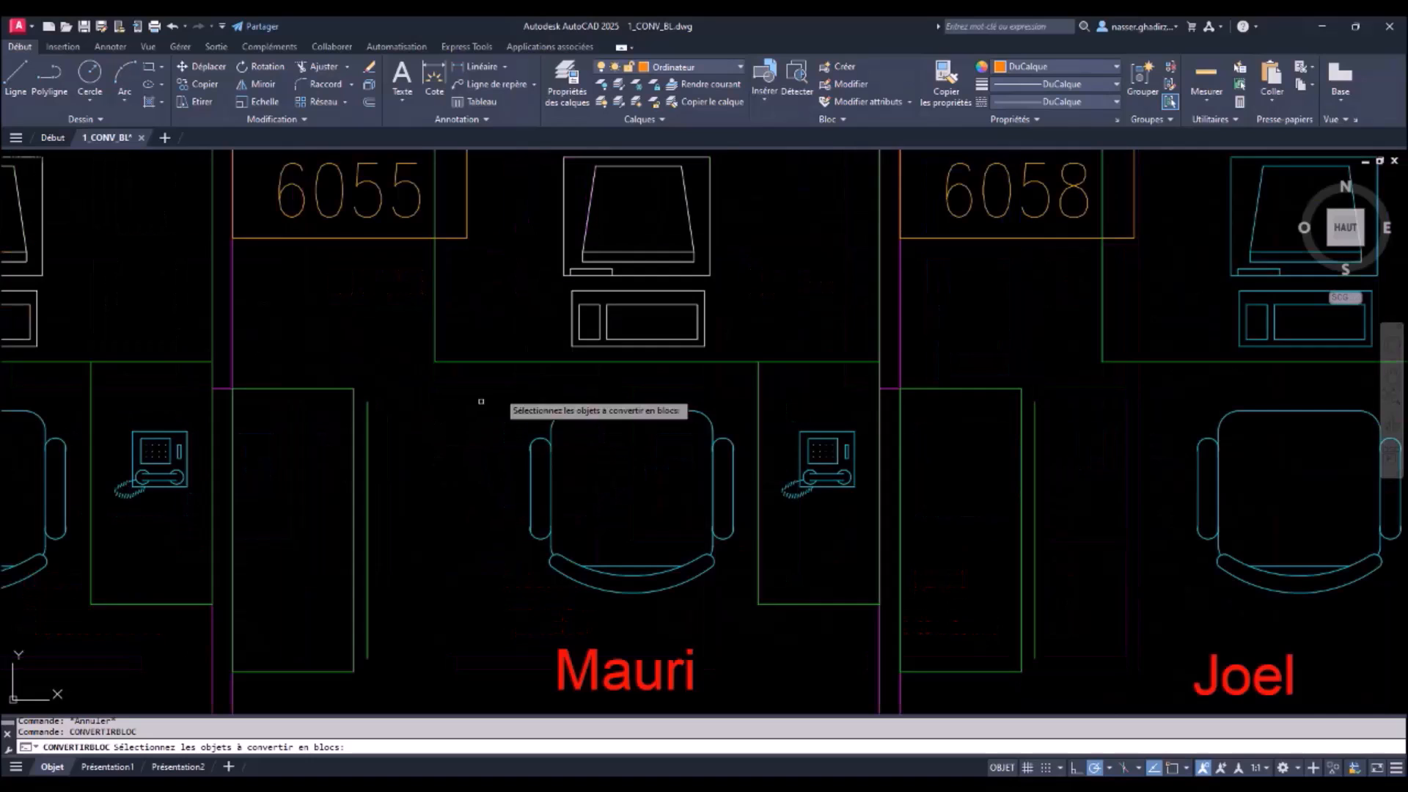
left_click(538, 374)
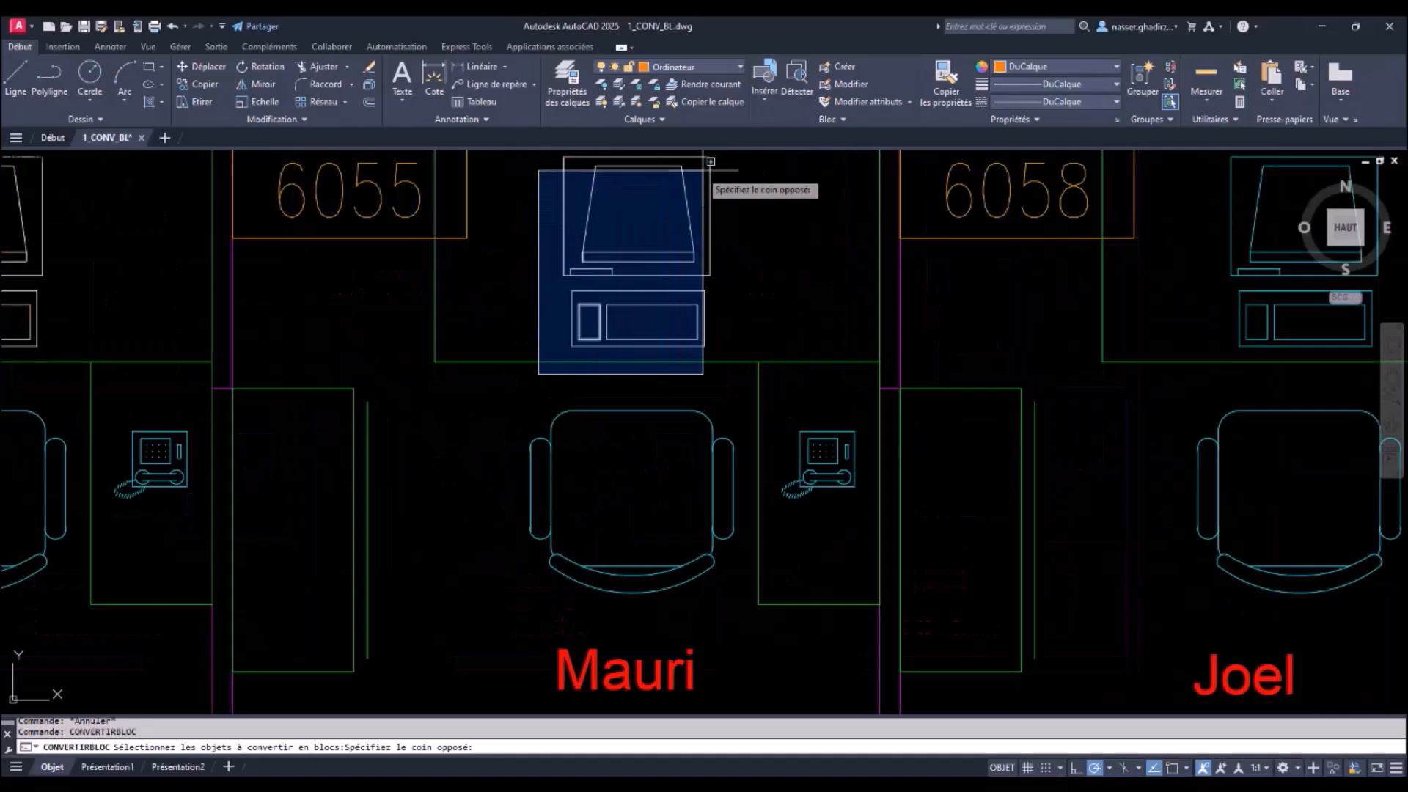
middle_click_drag(776, 183, 745, 276)
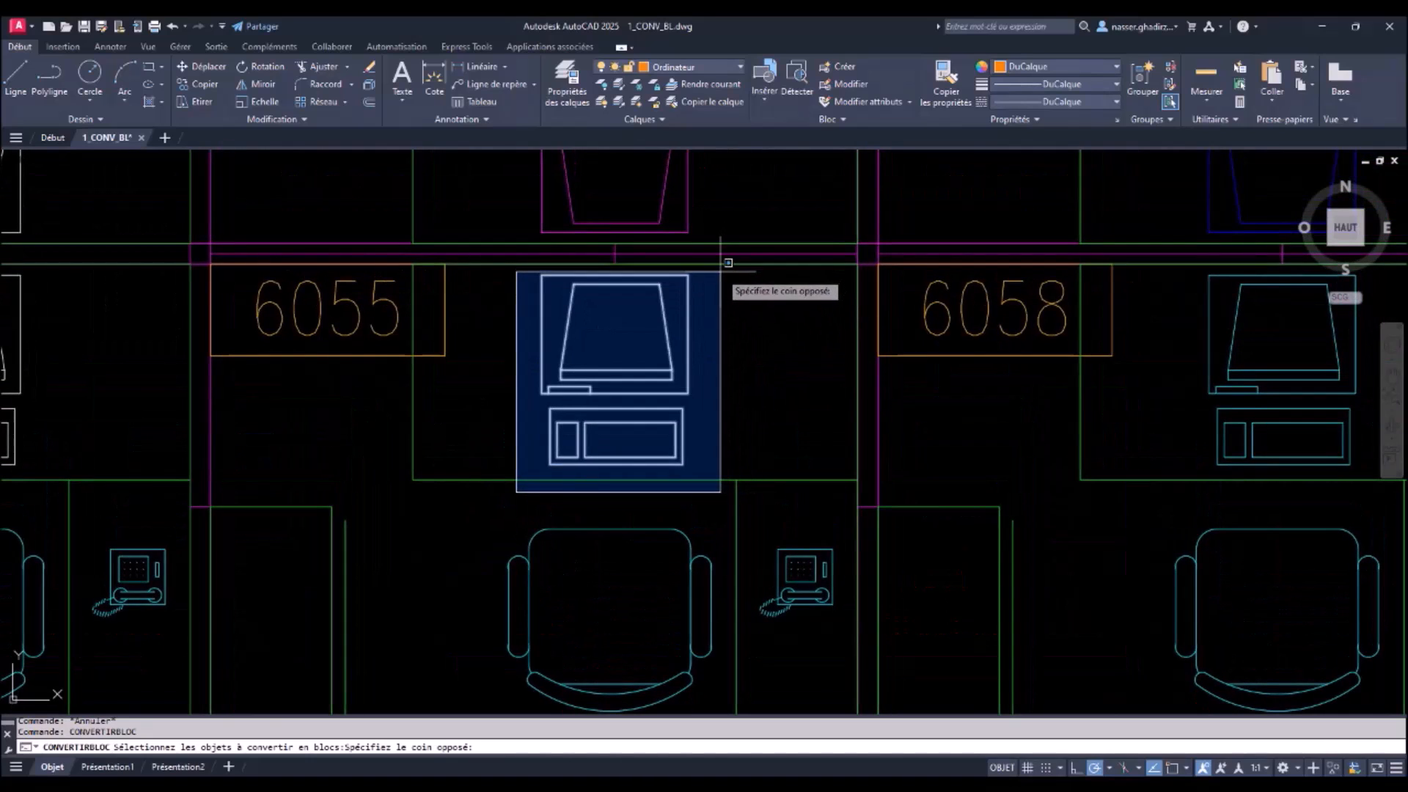
left_click(729, 266)
key("Return")
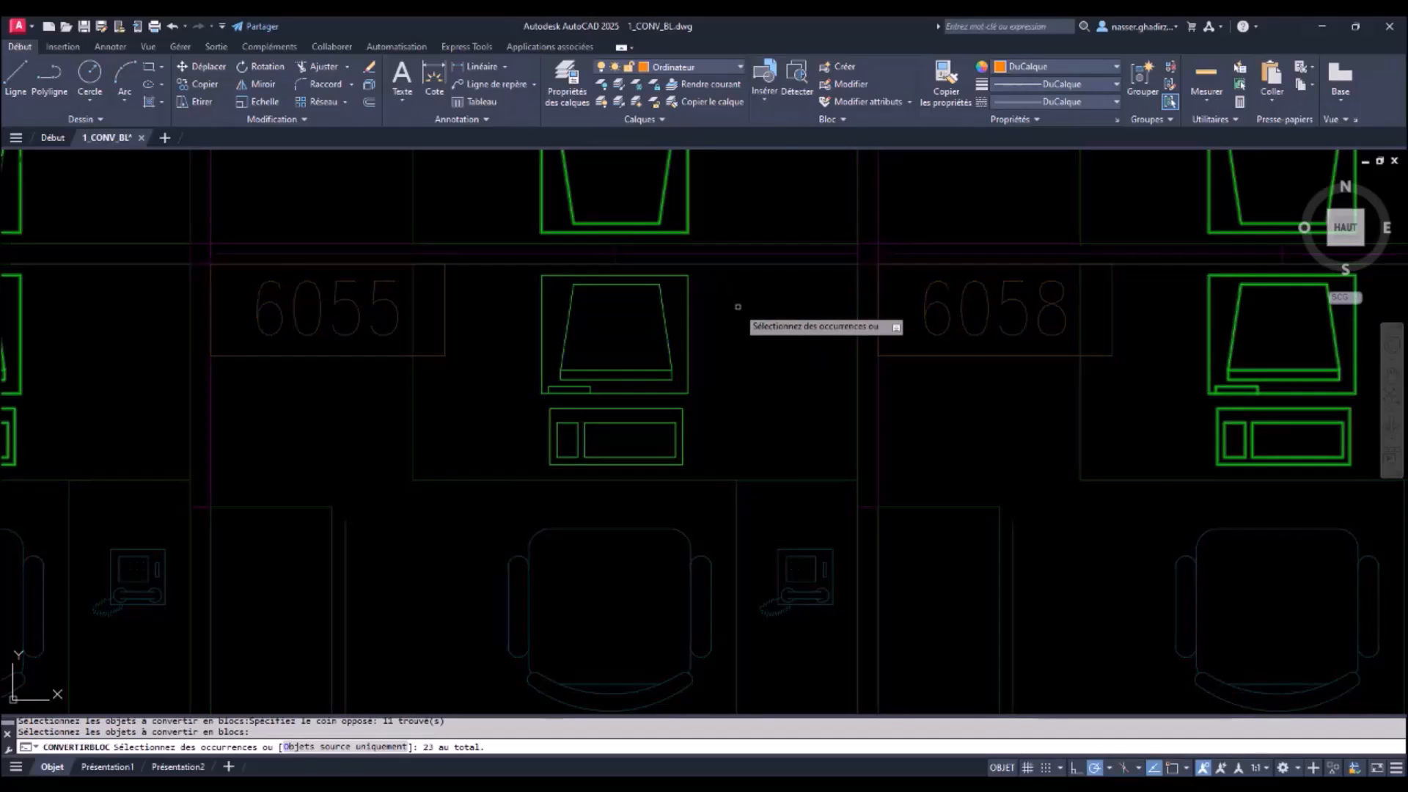
scroll(738, 306, "down", 10)
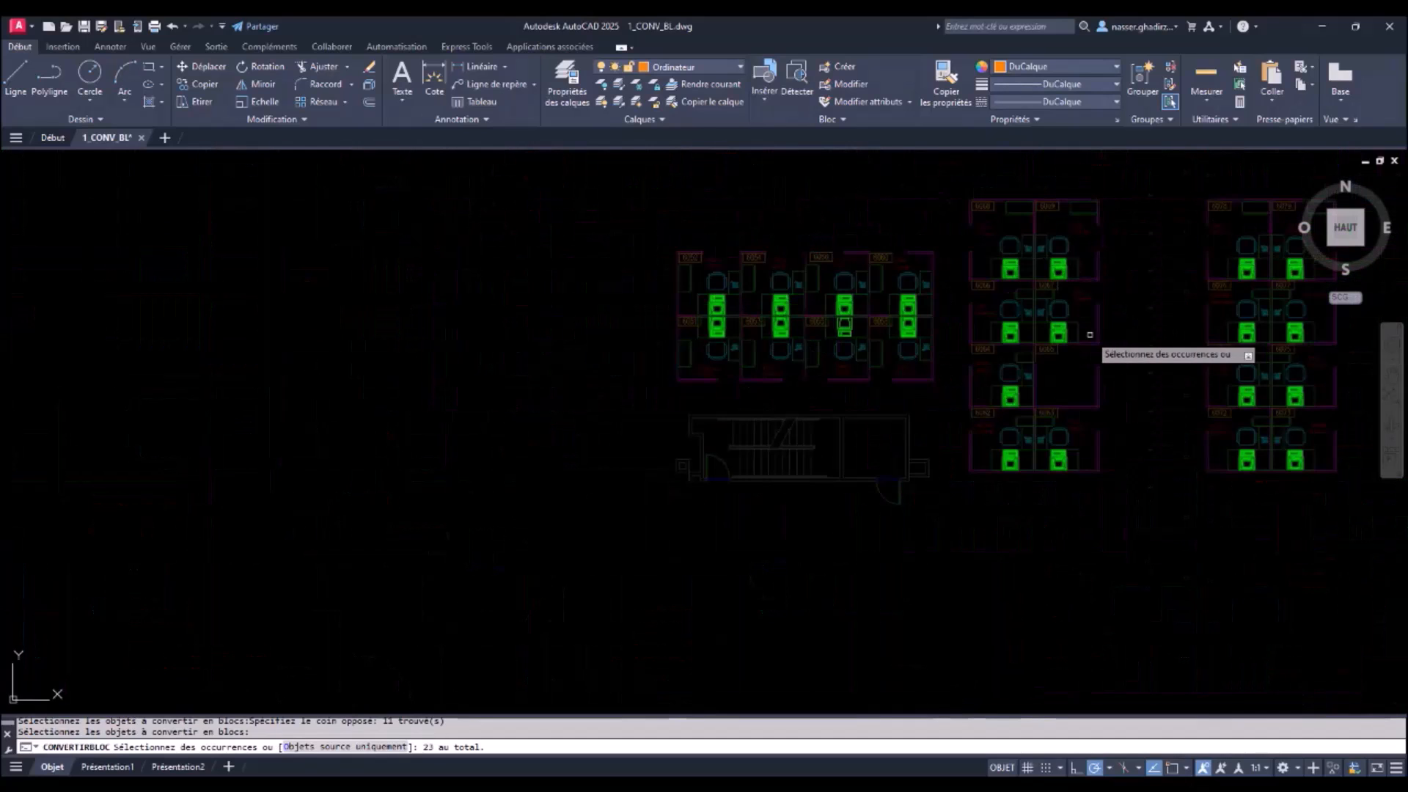
middle_click_drag(1141, 330, 829, 373)
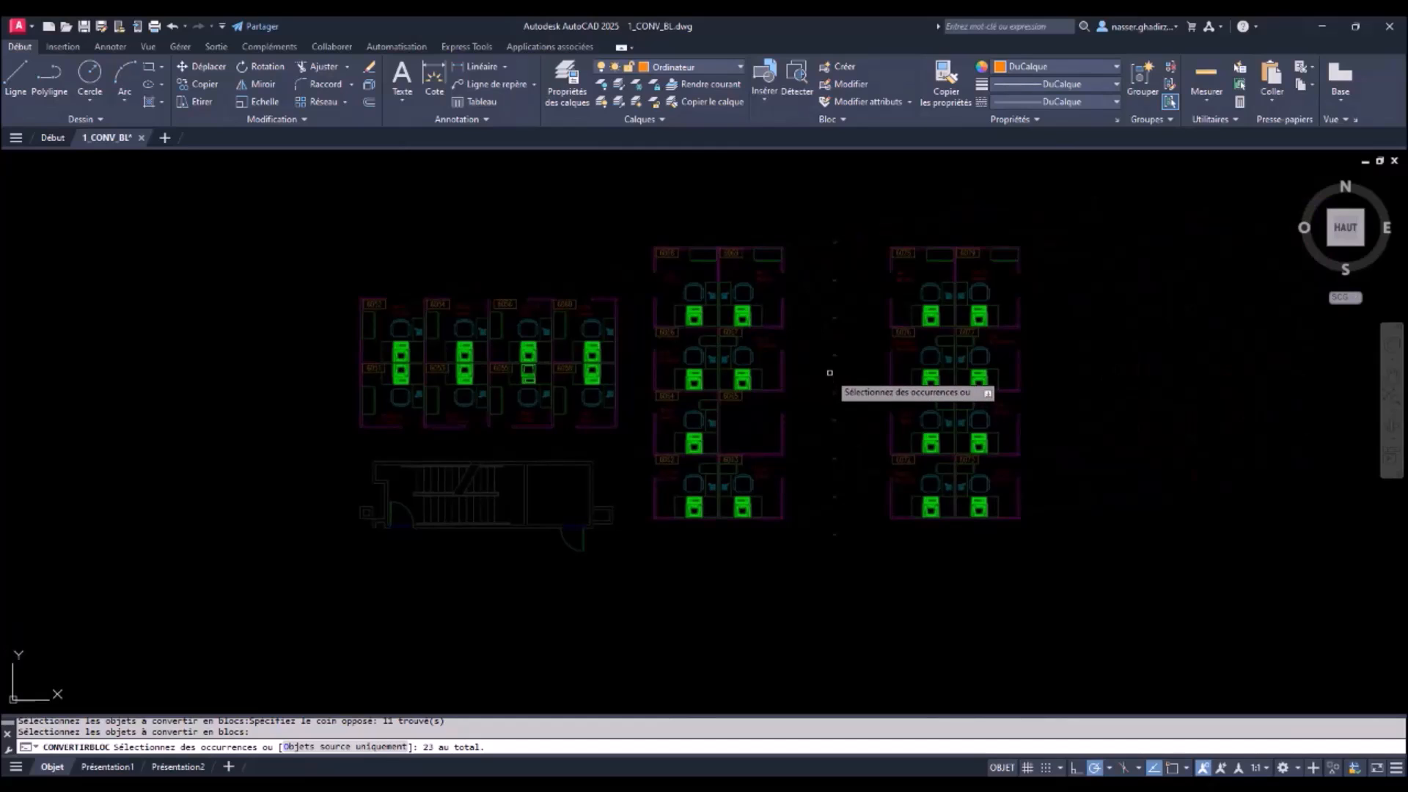
key("Return")
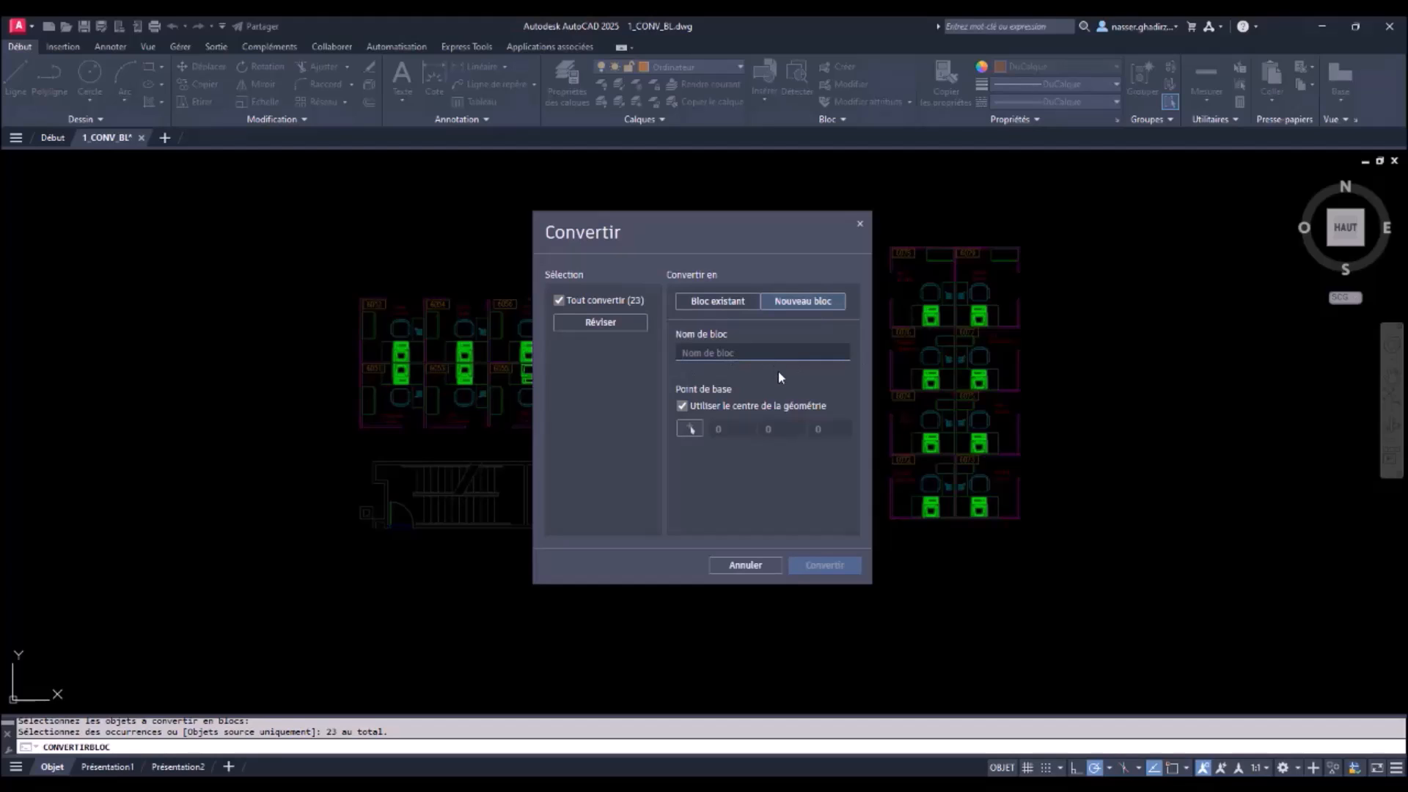
Step: Convert all occurrences to a new block named PC, with its base point at the midpoint of the keyboard's lower edge
type("PC")
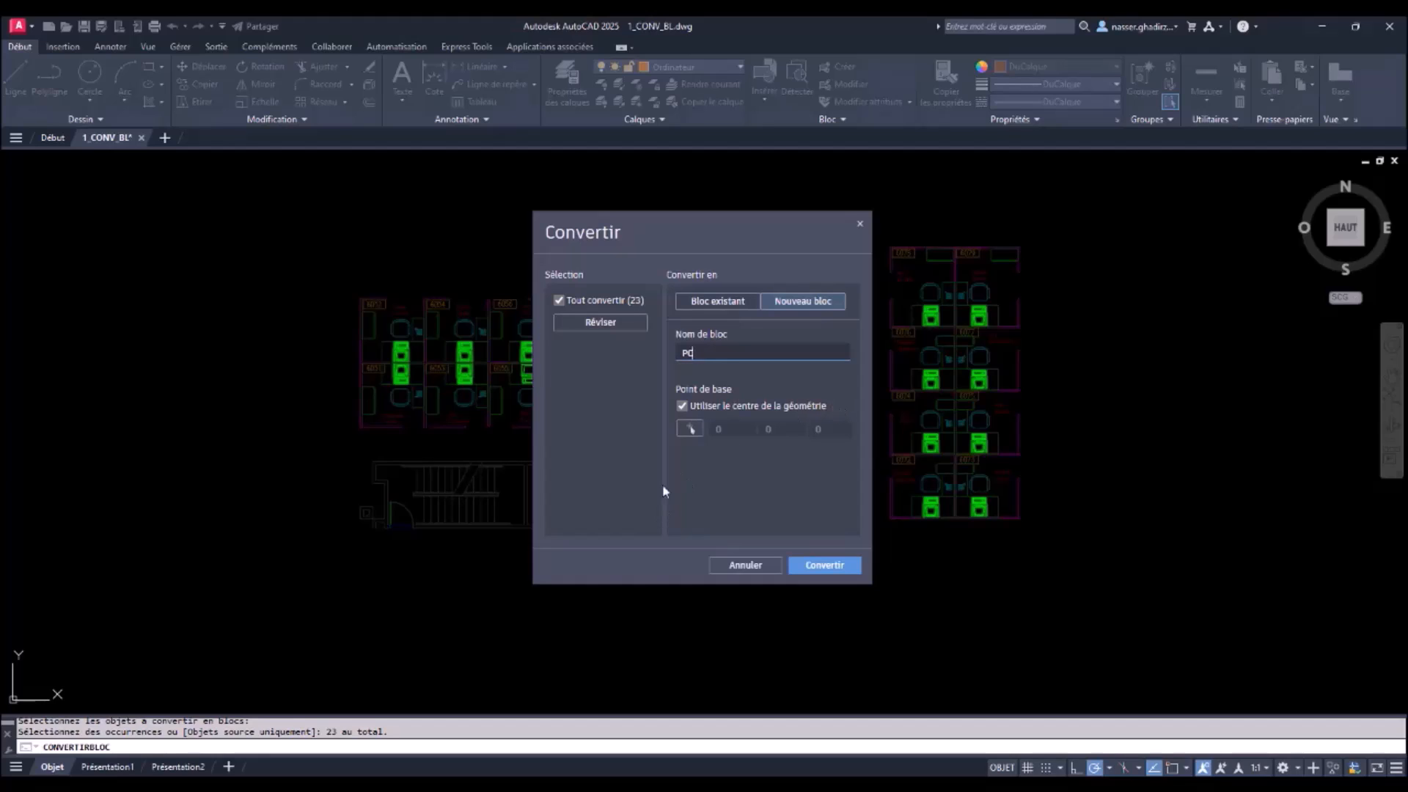
left_click(689, 429)
scroll(517, 407, "up", 5)
scroll(549, 403, "up", 2)
middle_click_drag(622, 433, 618, 598)
key("F3")
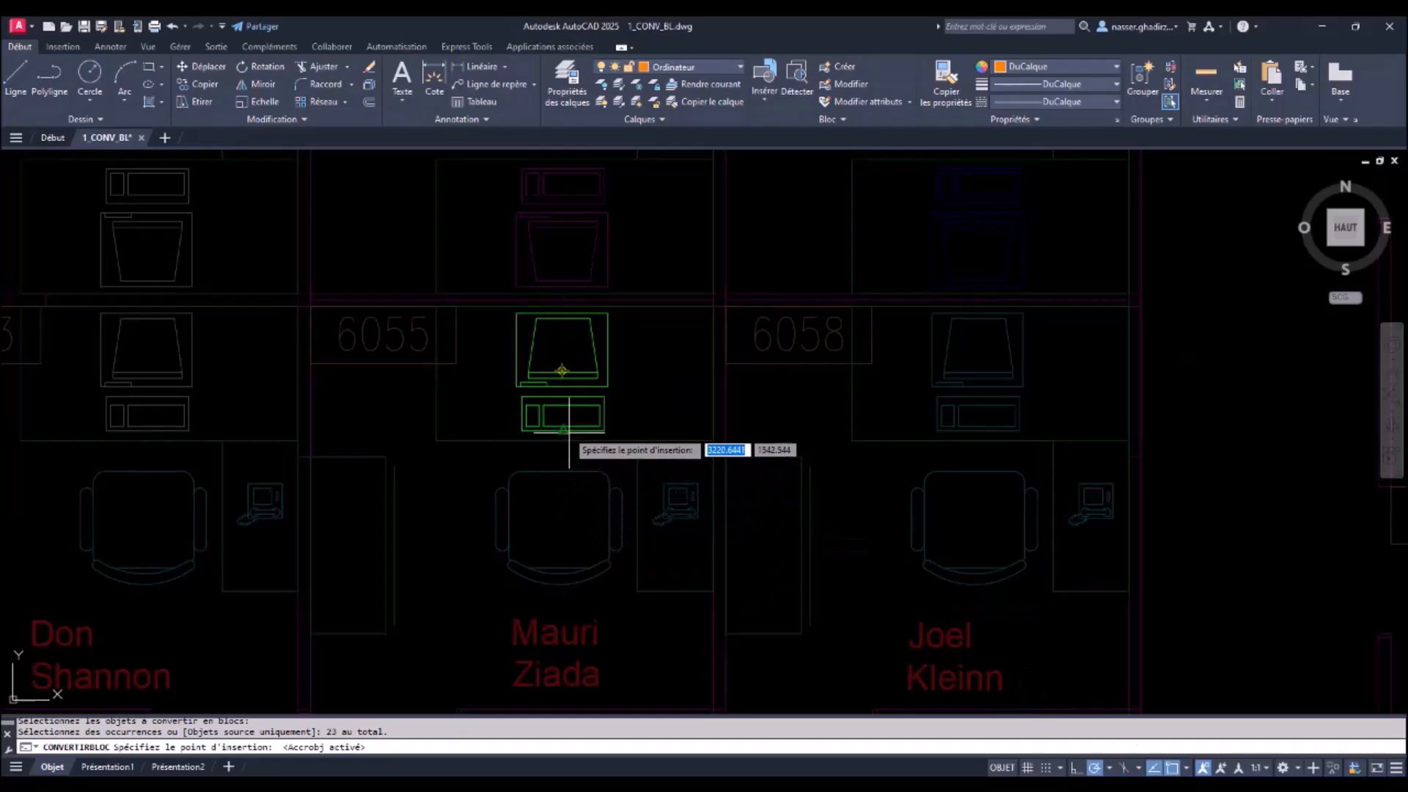
left_click(562, 370)
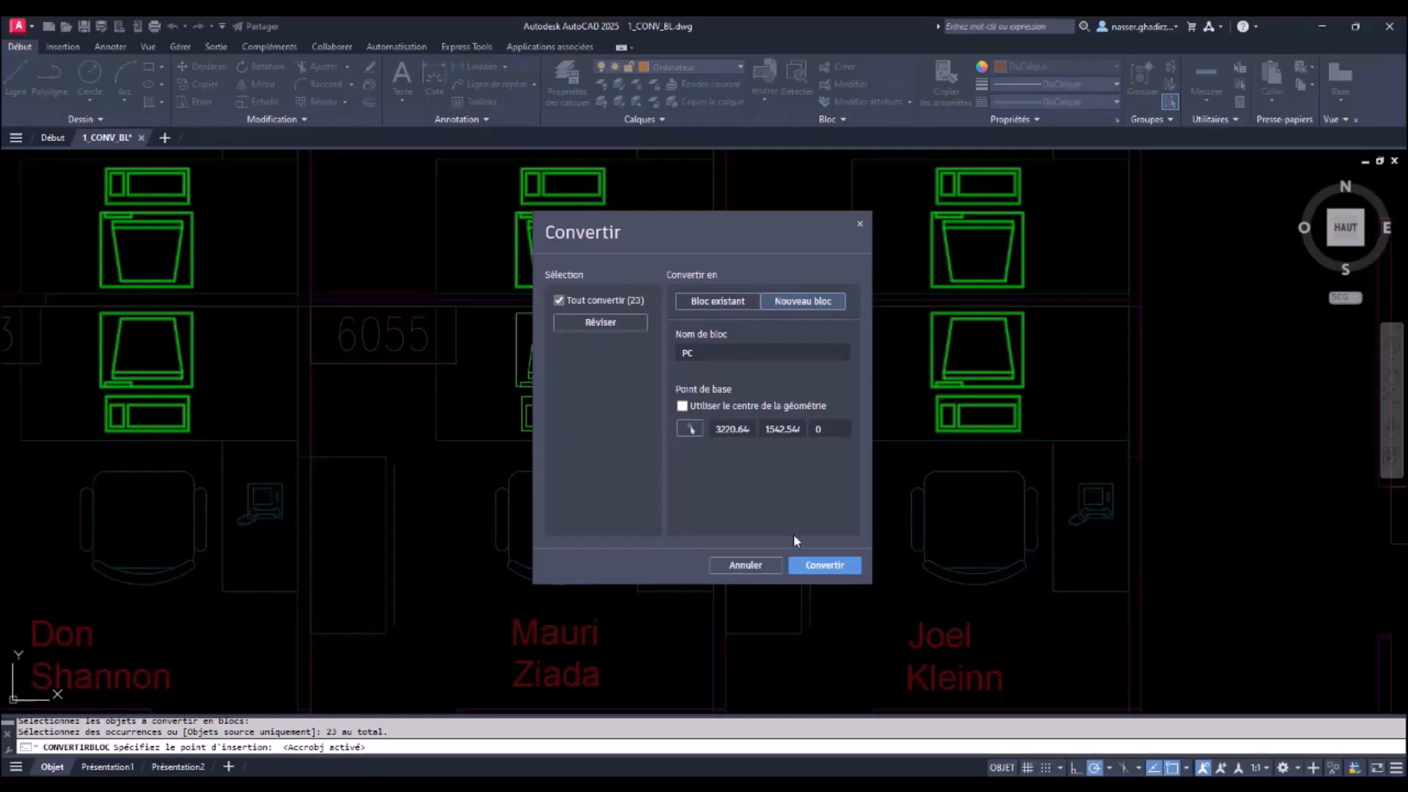
left_click(821, 571)
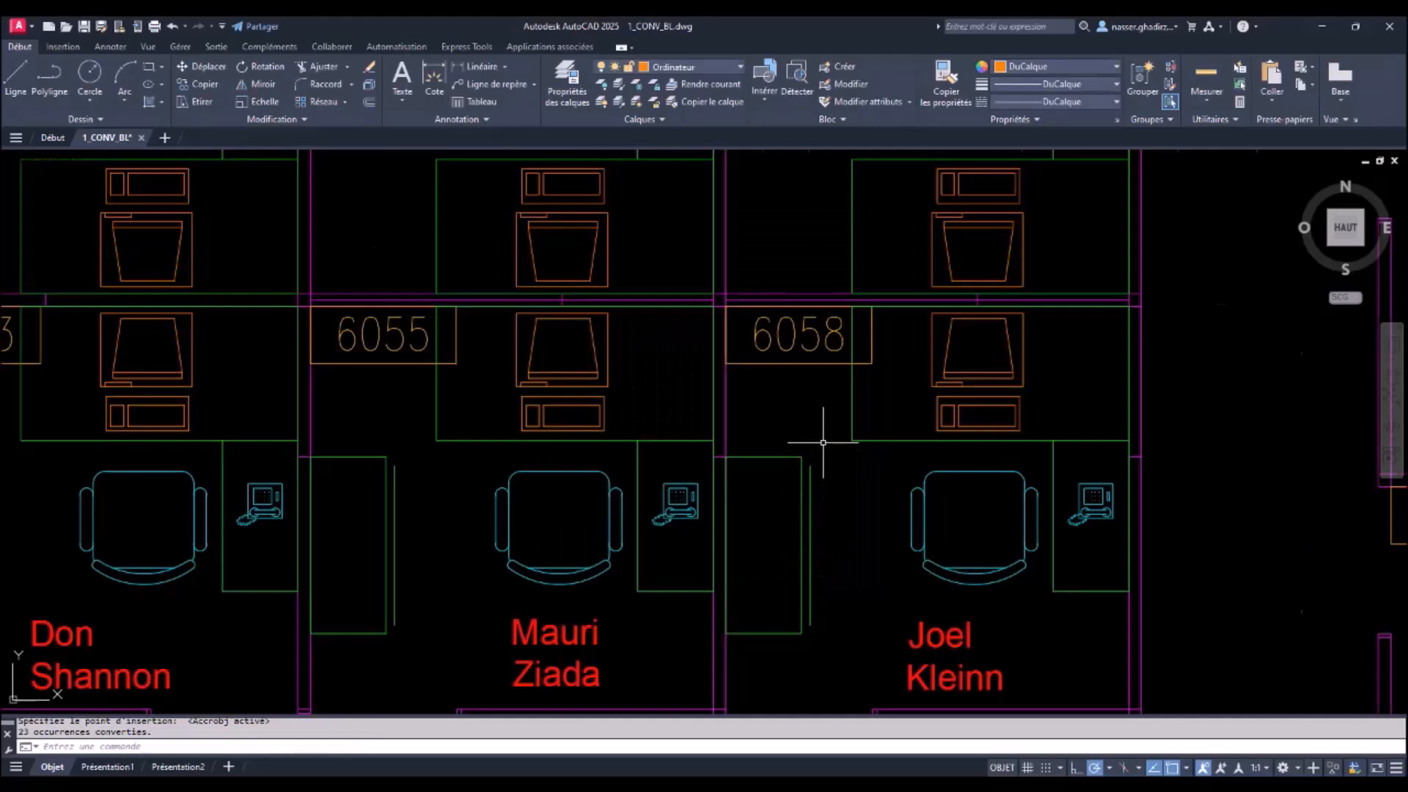
Step: Explode the four PC blocks at workstations 6055, 6056, 6058 and 6060
scroll(822, 442, "down", 5)
middle_click_drag(899, 380, 598, 381)
scroll(594, 399, "up", 2)
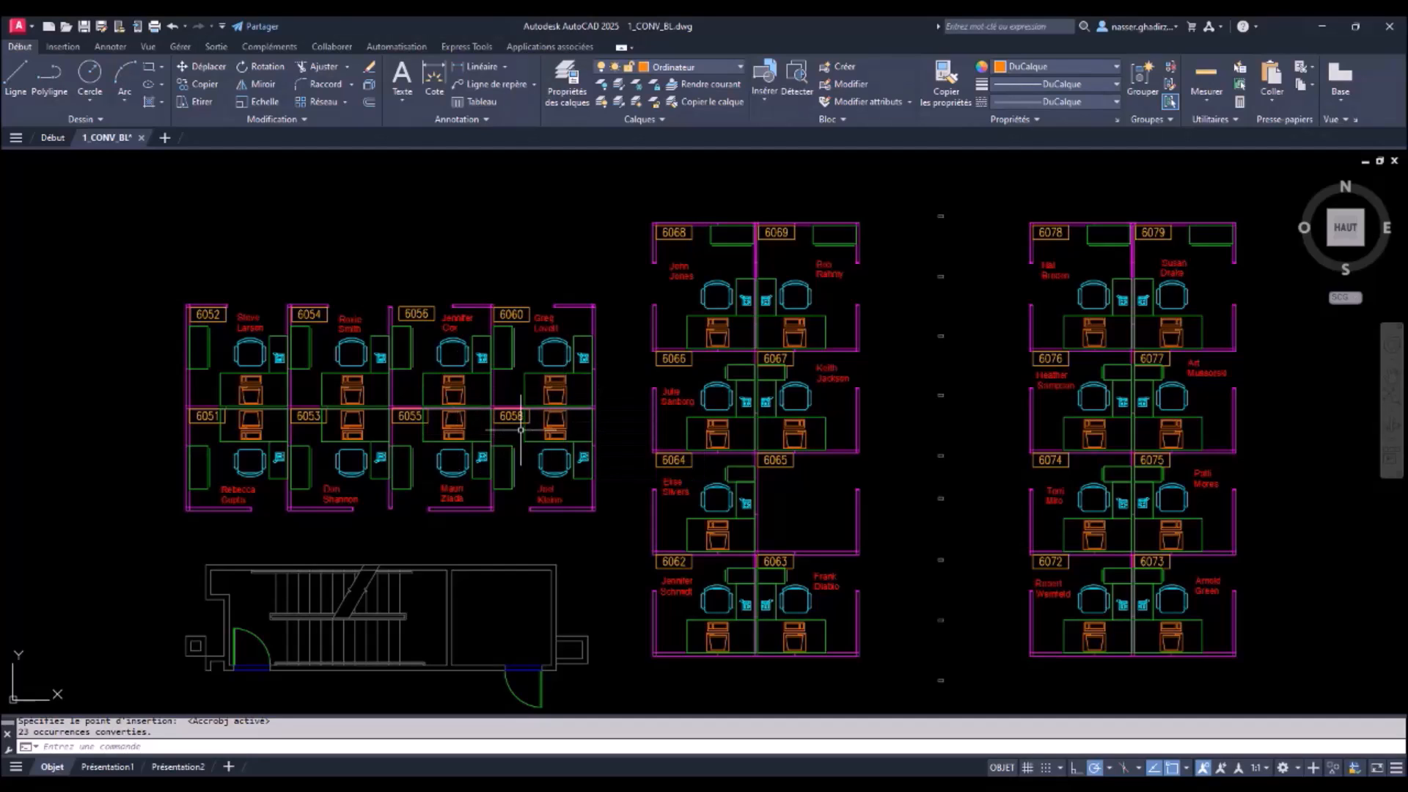
left_click(369, 83)
left_click(582, 430)
left_click(557, 422)
left_click(570, 389)
left_click(531, 392)
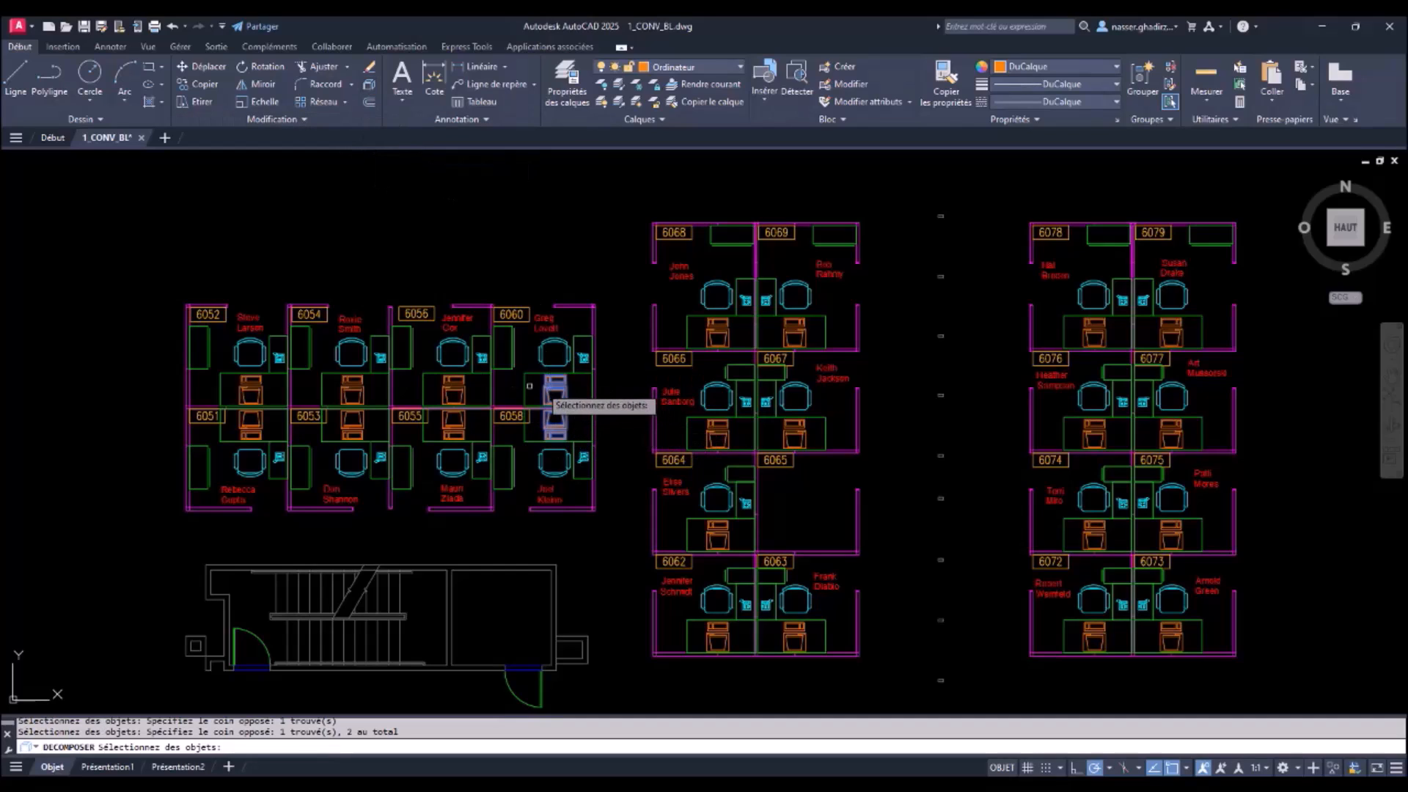
left_click(481, 394)
left_click(447, 380)
left_click(490, 461)
left_click(417, 390)
key("Return")
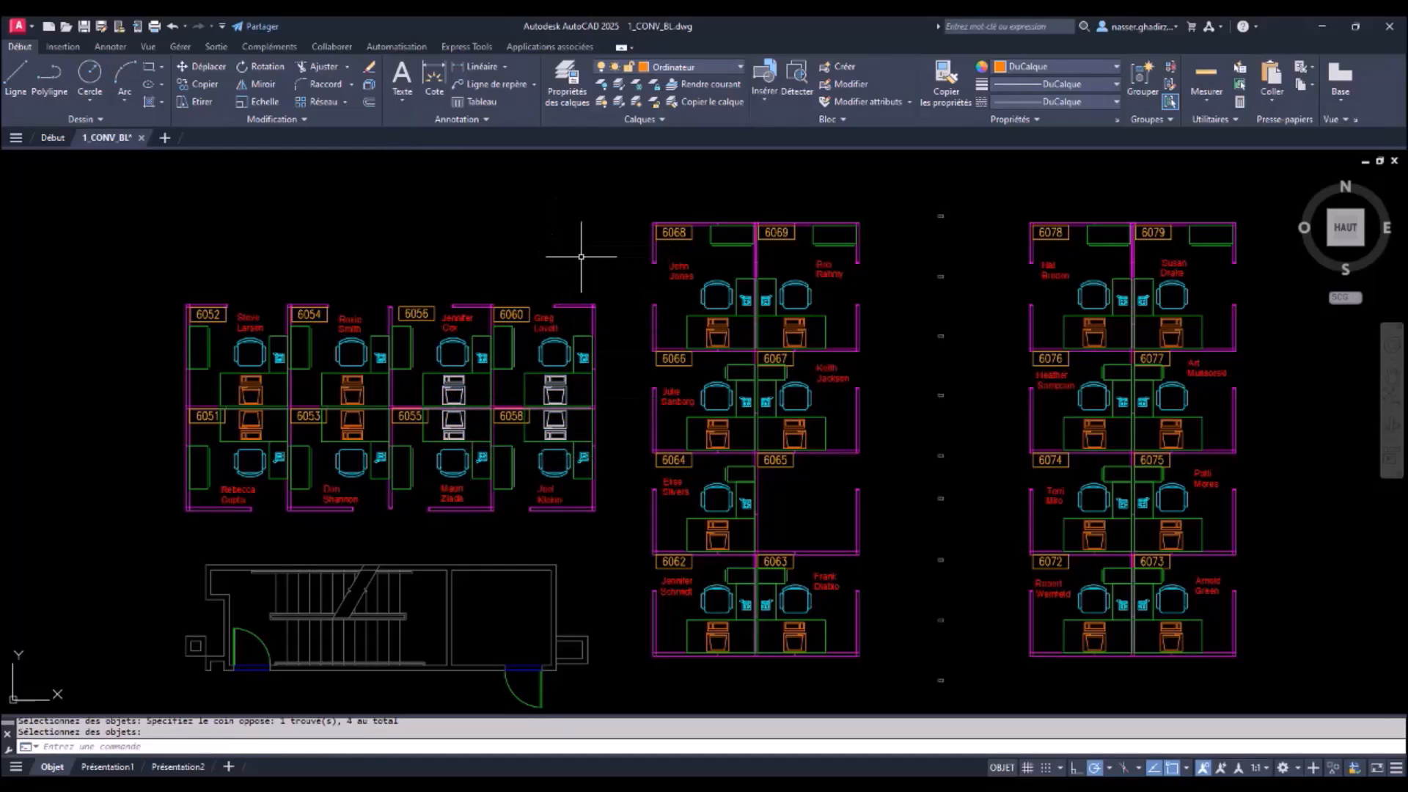
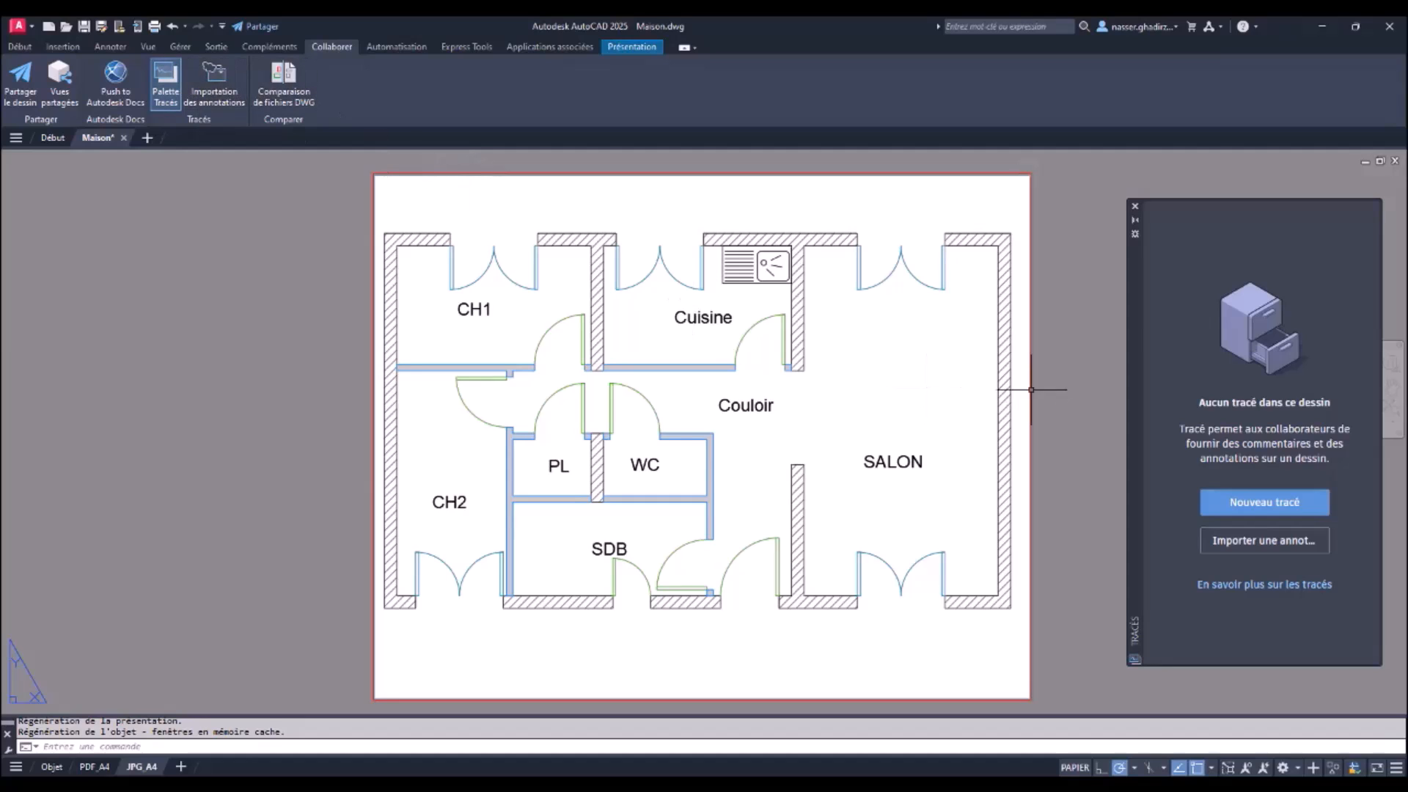
Step: Import Maison_image.jpg as an annotation on the JPG_A4 layout and accept its automatic placement
left_click(193, 94)
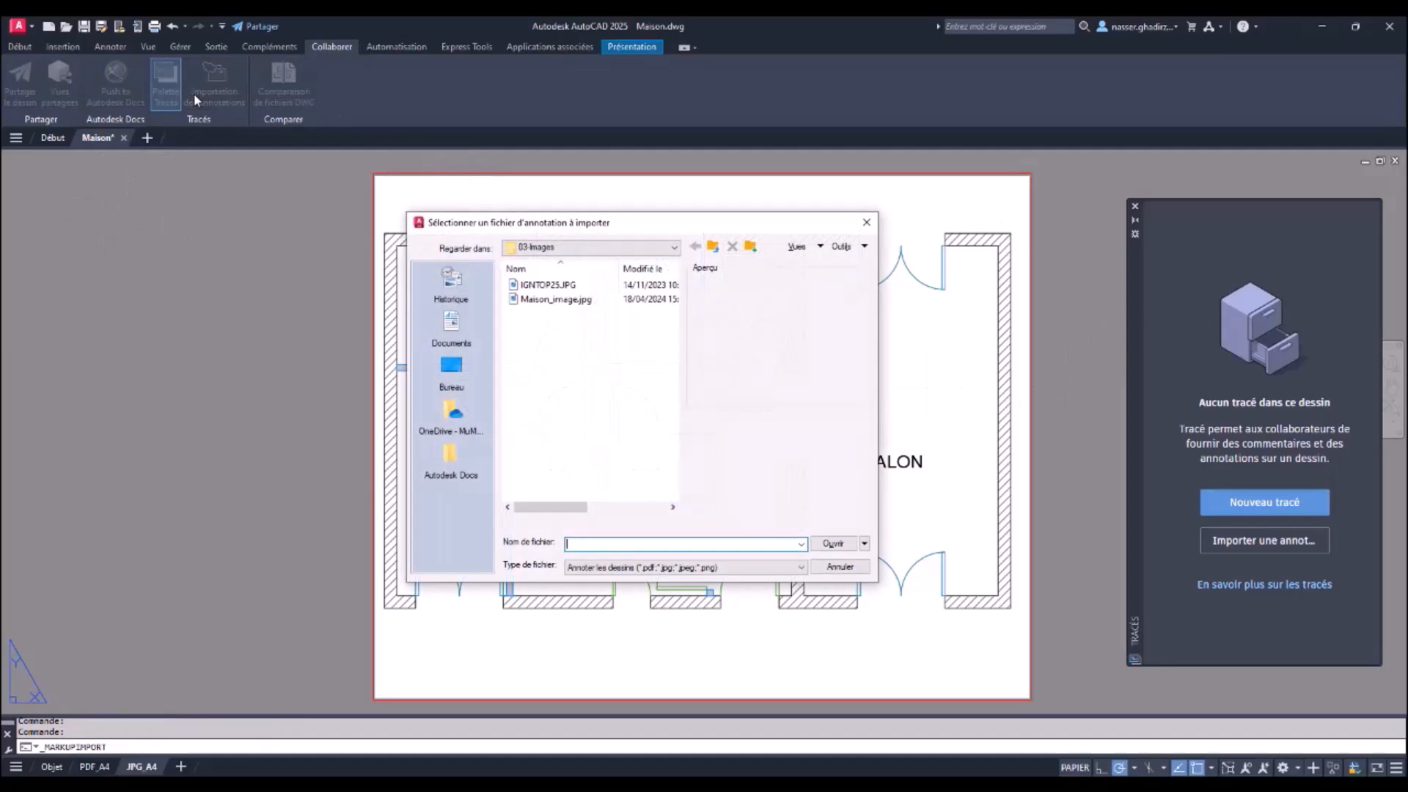
left_click(587, 300)
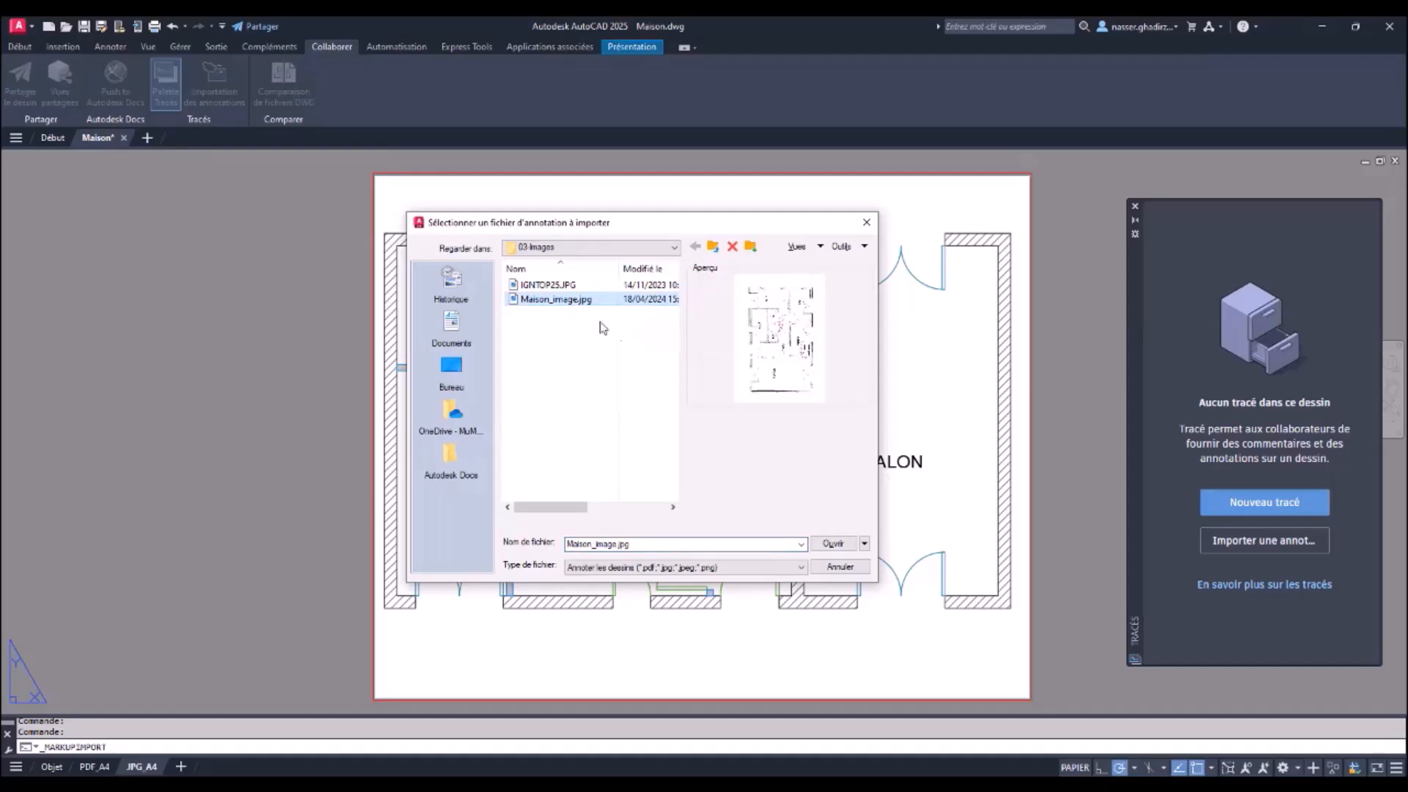
left_click(836, 544)
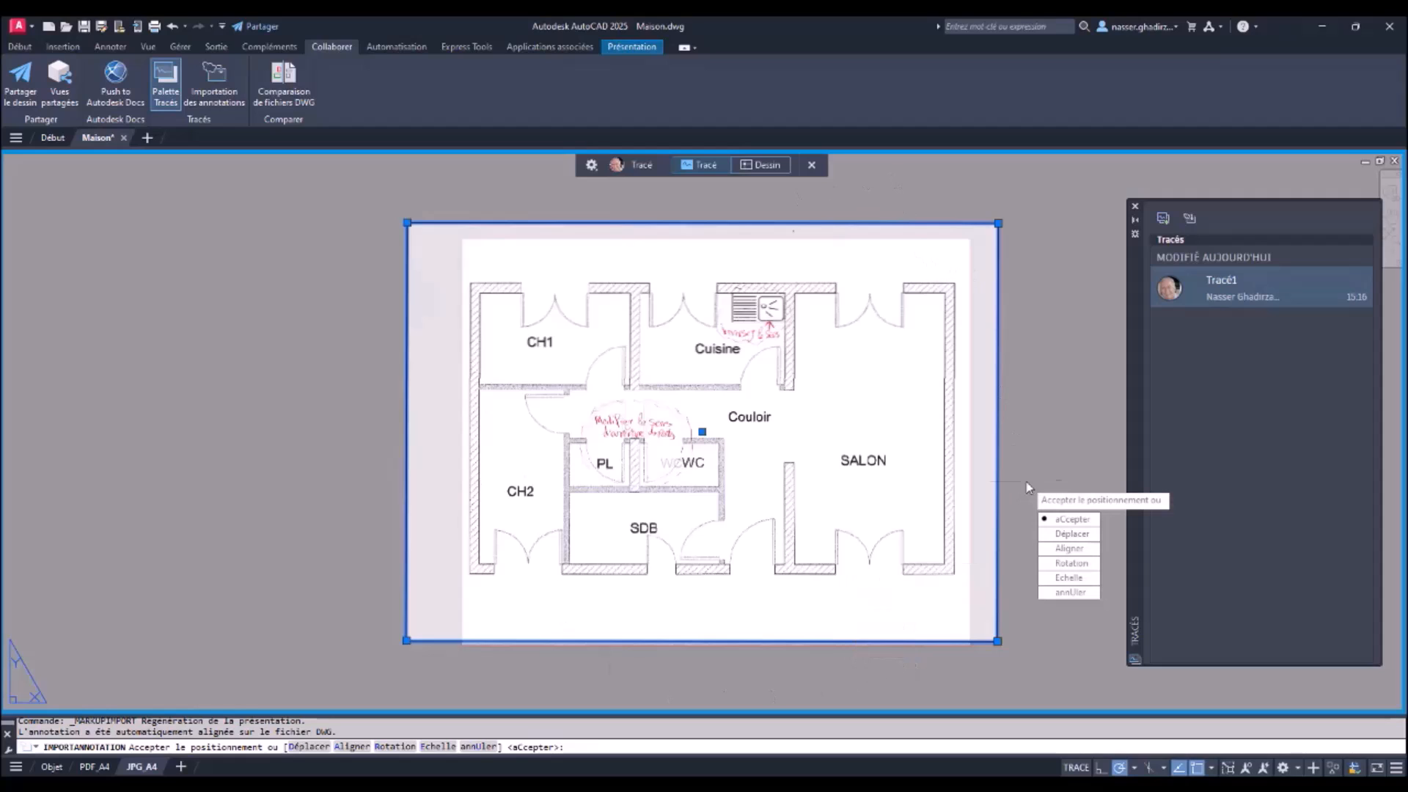
key("Return")
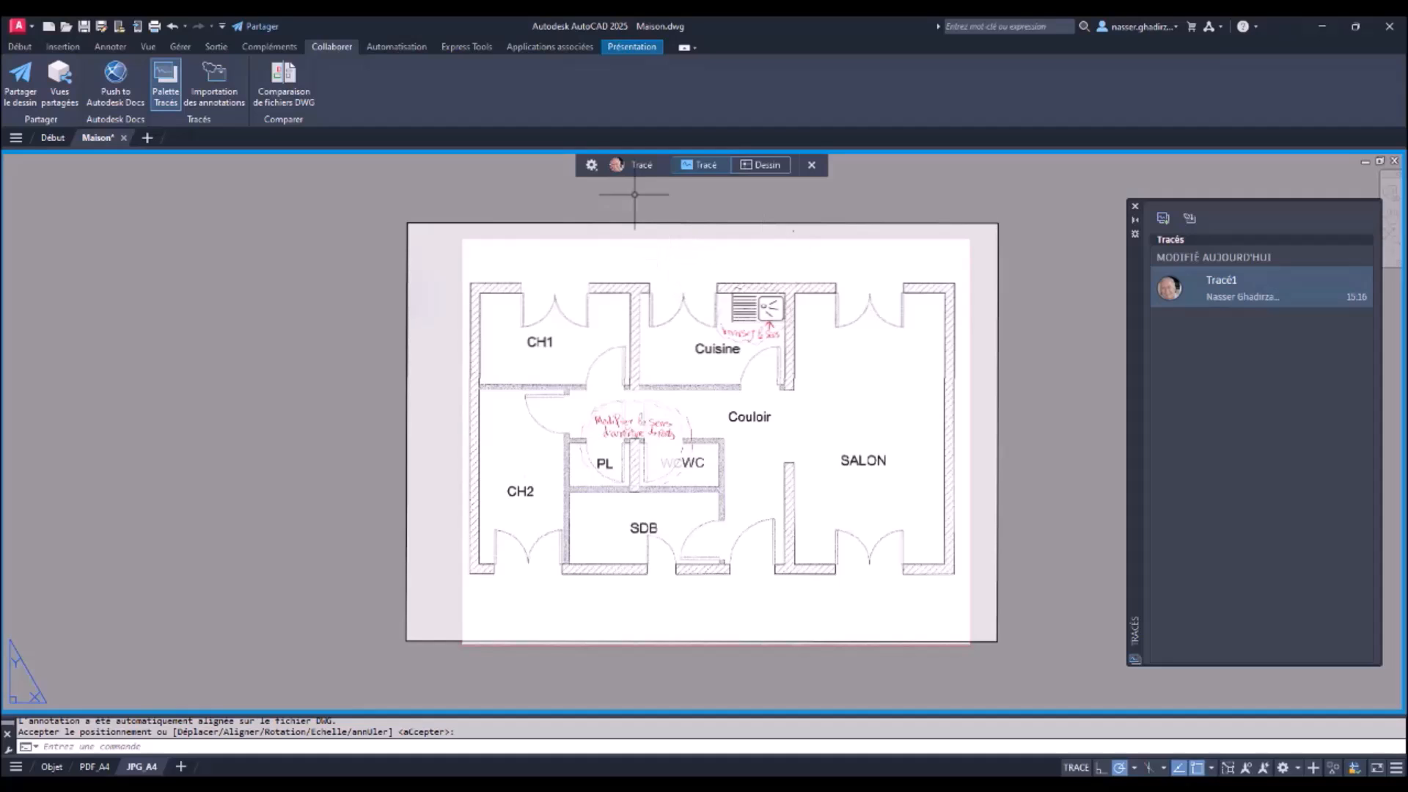
Step: Compare the plan with the annotation's drawing background hidden and shown, and examine the red handwritten notes near PL, WC and Cuisine
left_click(591, 165)
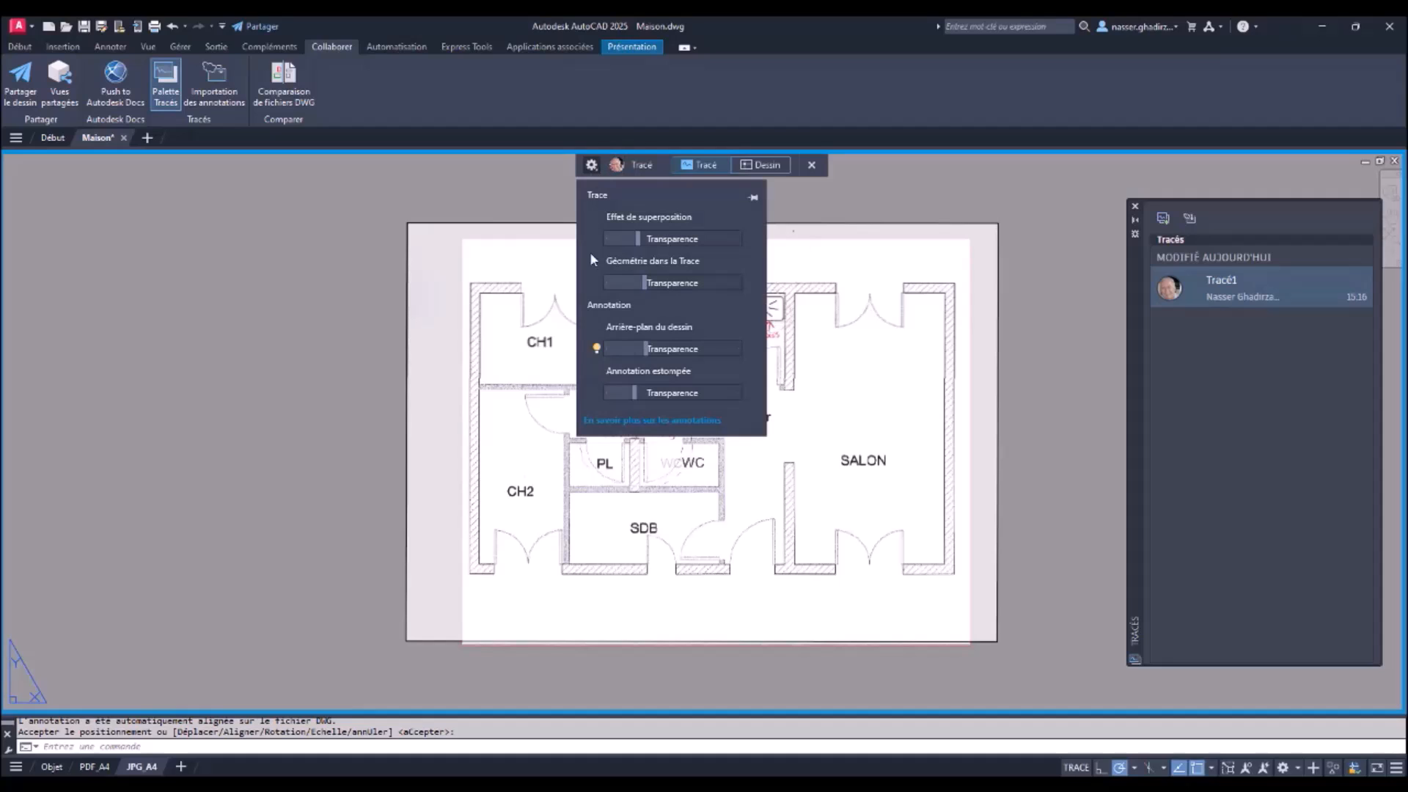
left_click(596, 348)
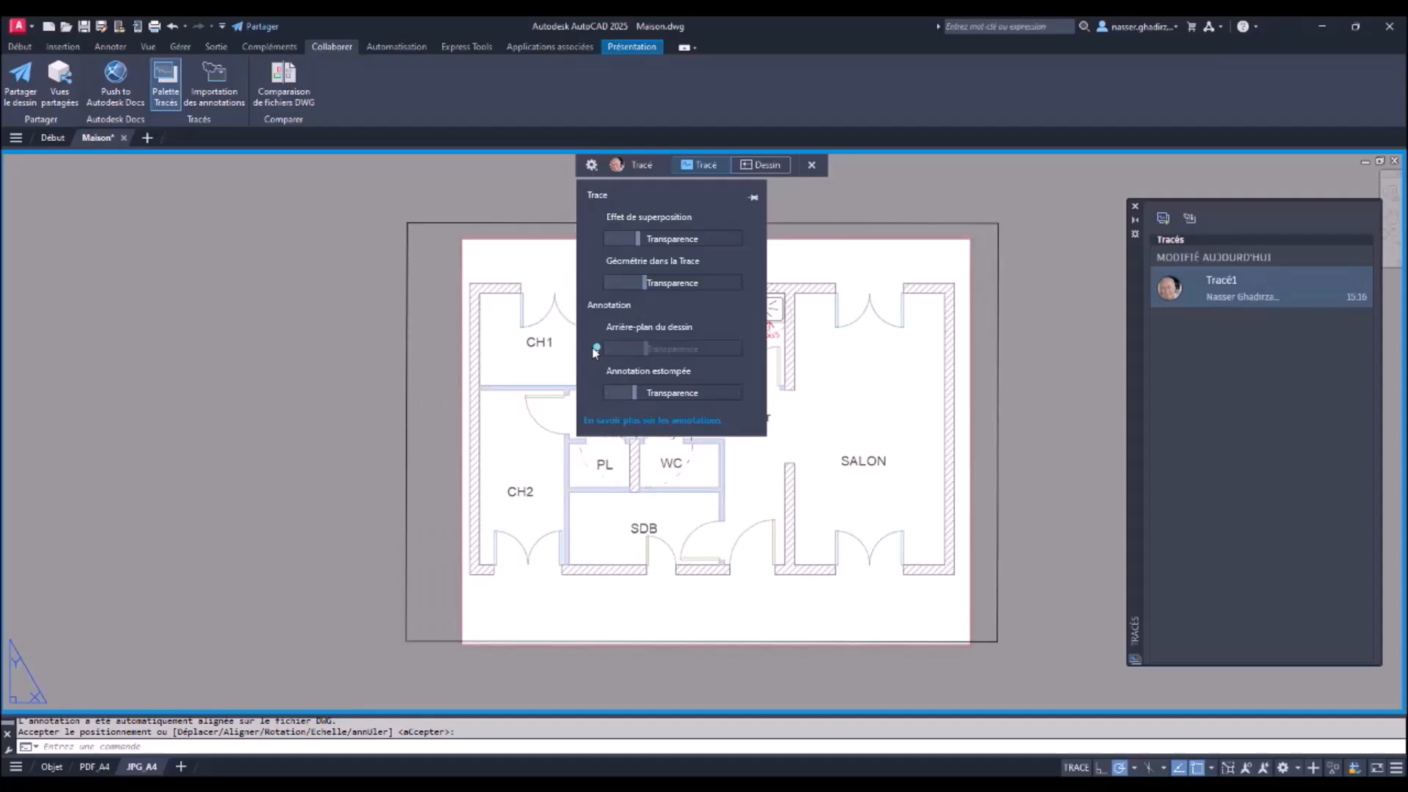
left_click(596, 348)
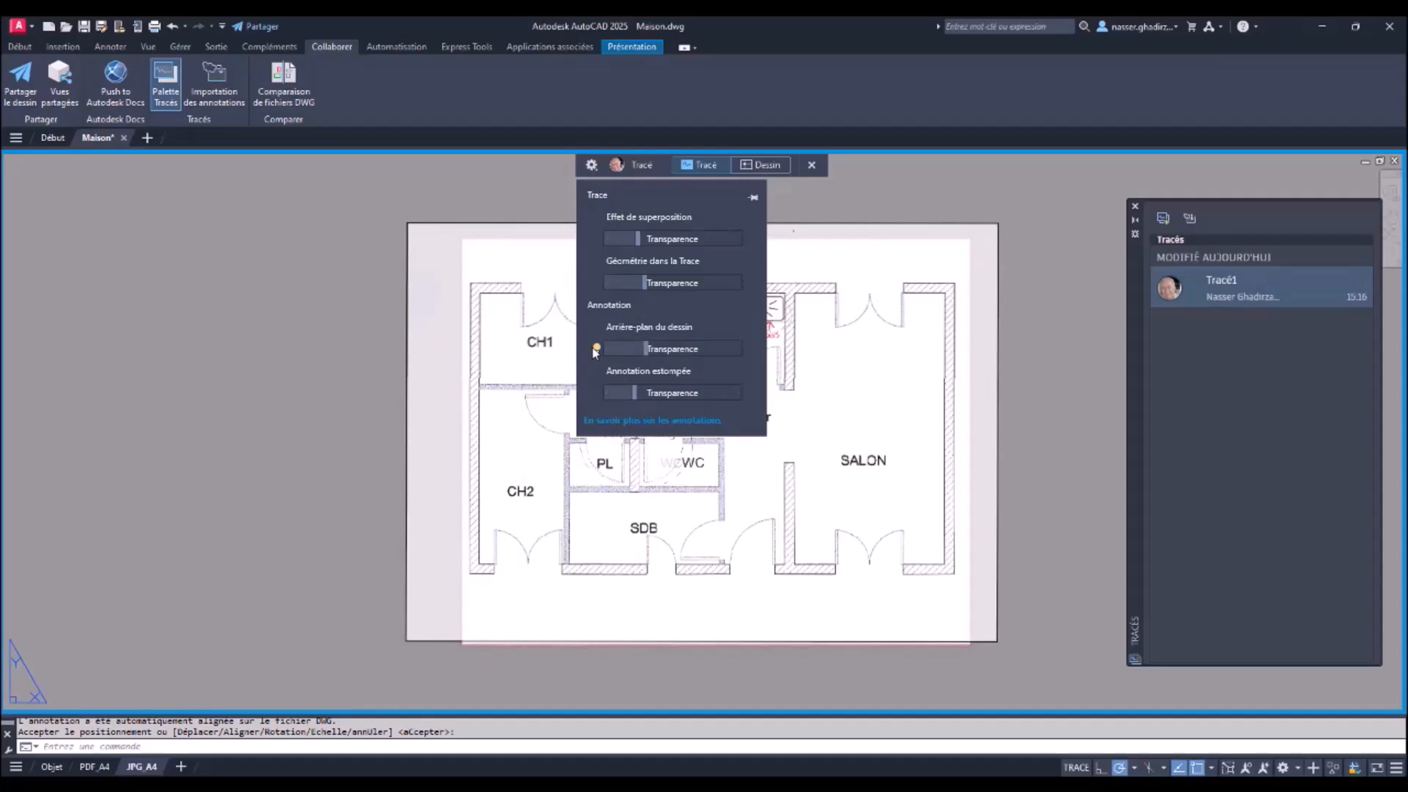
mouse_move(645, 345)
left_mouse_down()
mouse_move(685, 347)
mouse_move(646, 348)
mouse_move(633, 393)
mouse_move(693, 393)
mouse_move(637, 393)
mouse_move(649, 392)
left_mouse_up()
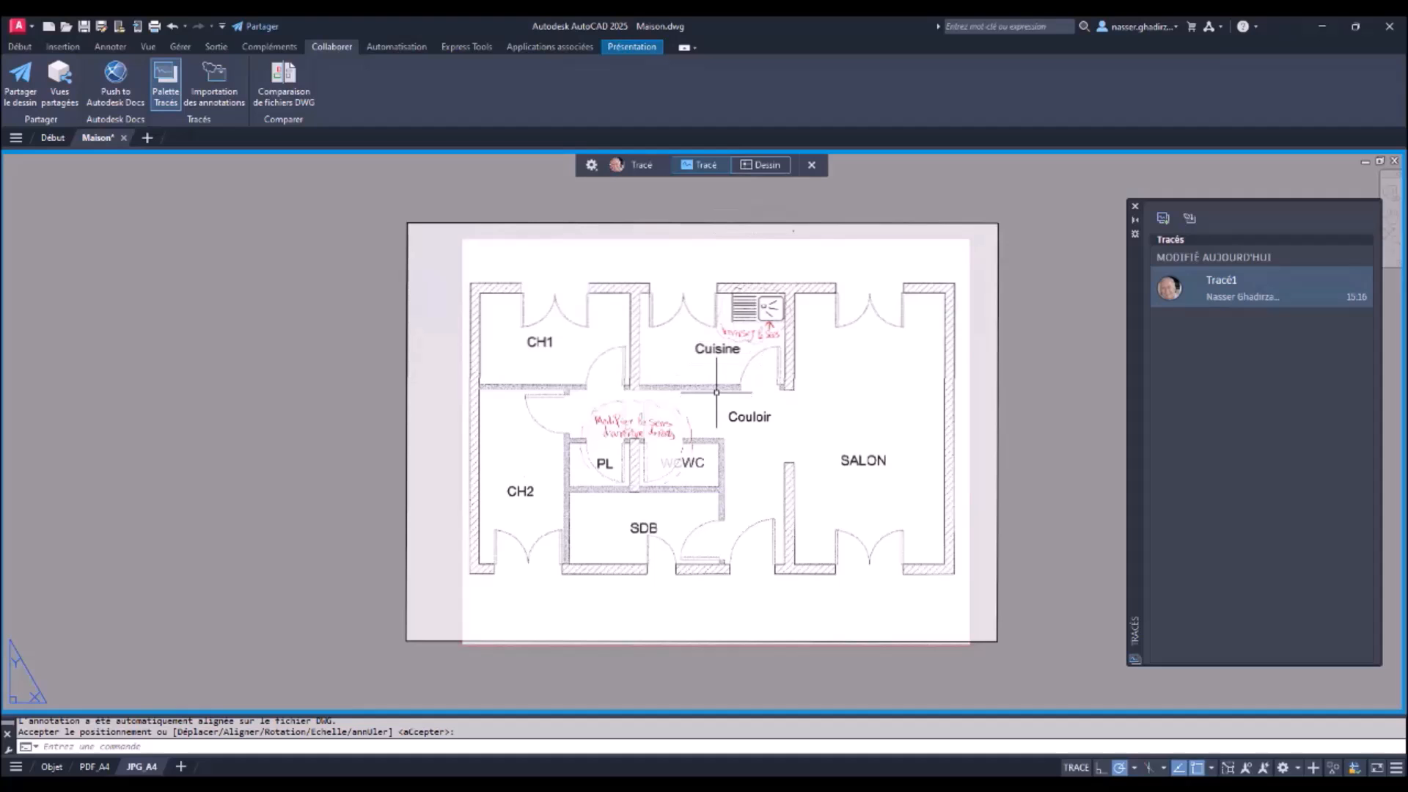
scroll(681, 436, "up", 4)
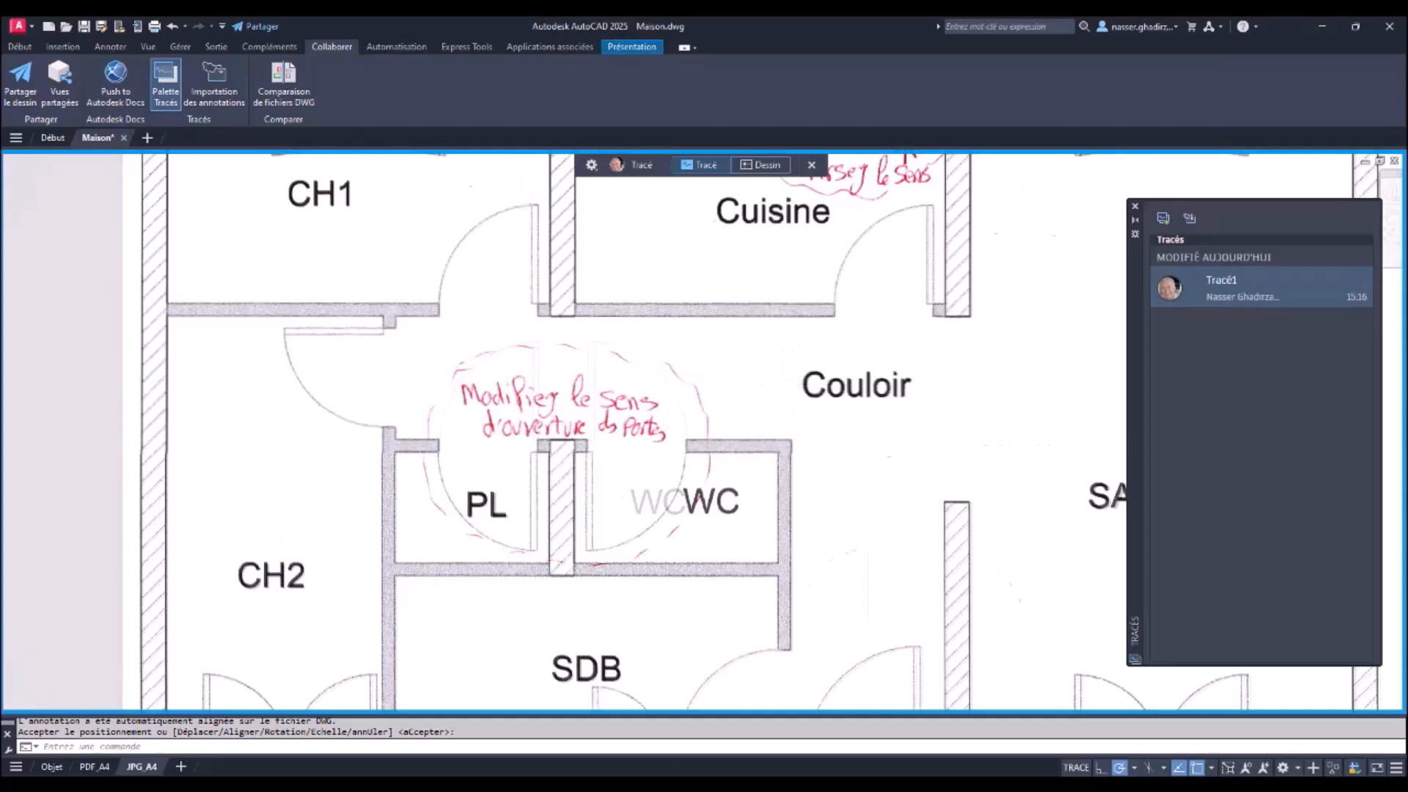
scroll(792, 383, "down", 2)
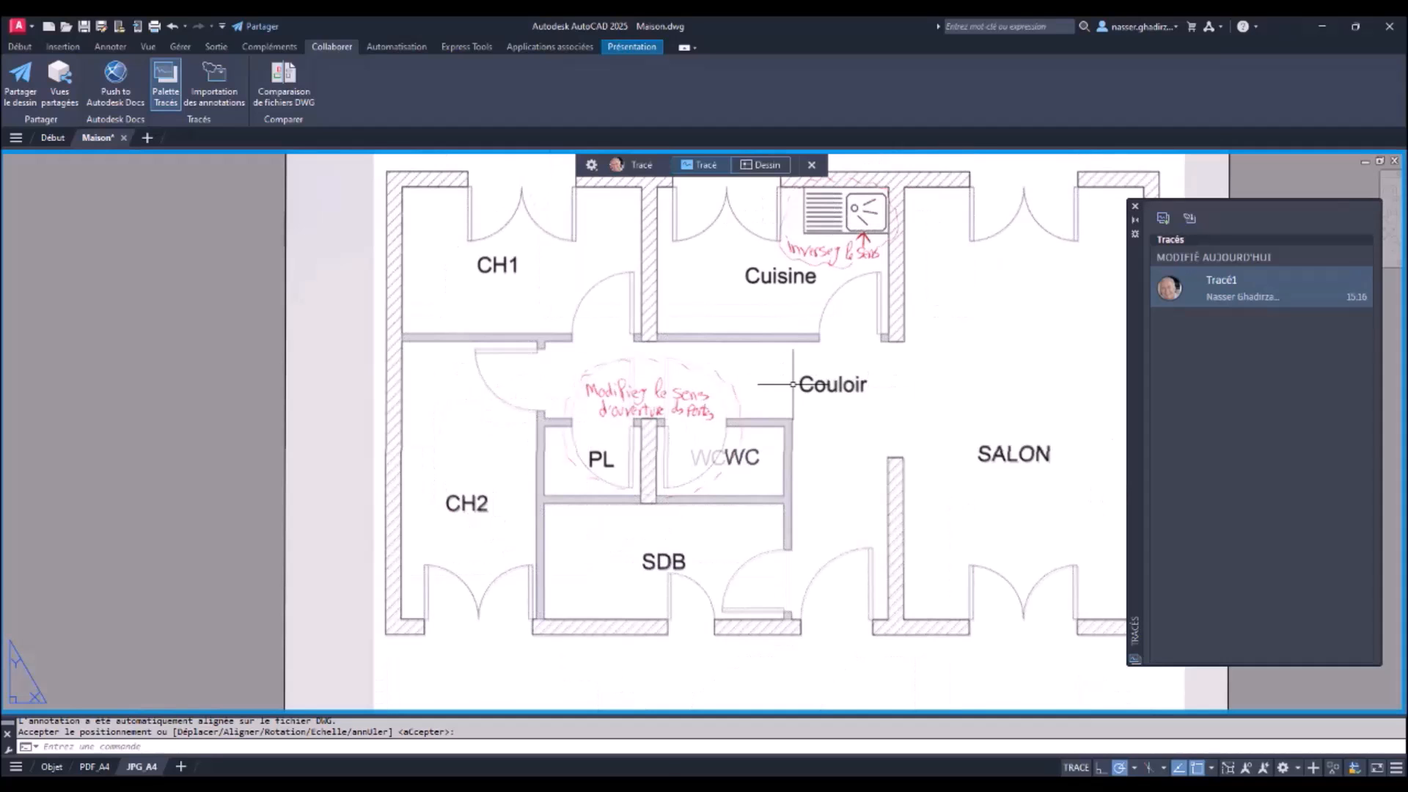
Step: Insert the handwritten door-opening note near PL and WC as multiline text in the drawing using the annotation assistant, and close the trace
left_click(764, 164)
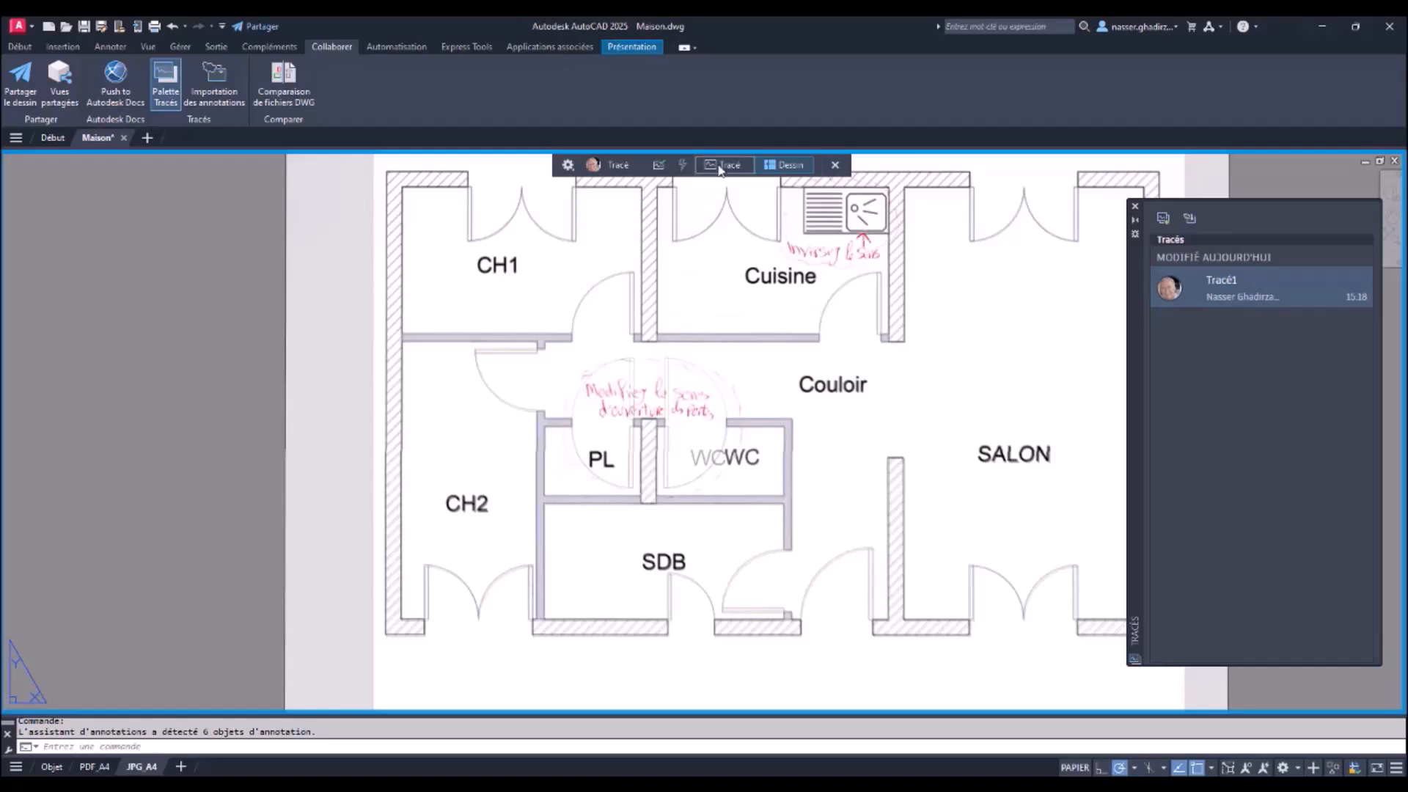
left_click(682, 164)
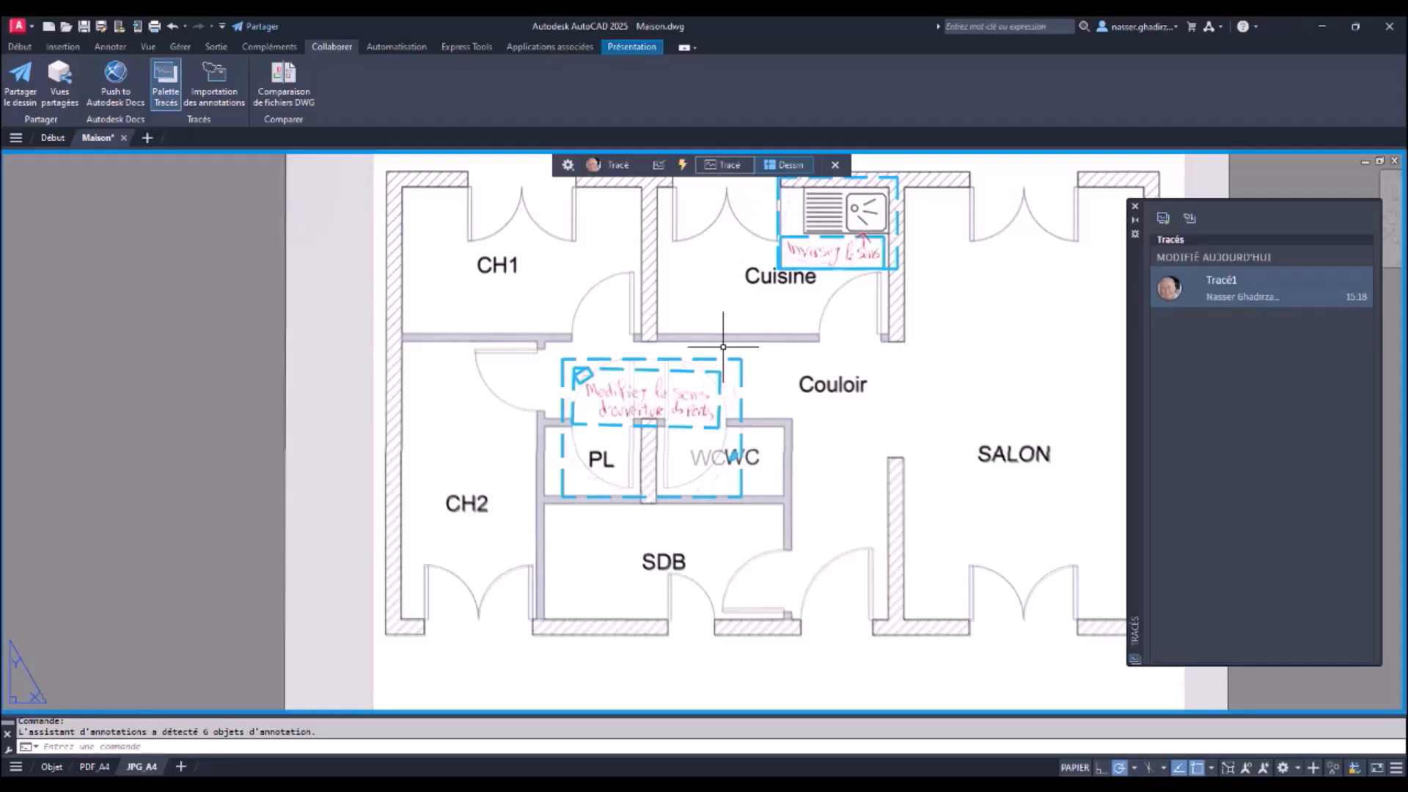
left_click(719, 377)
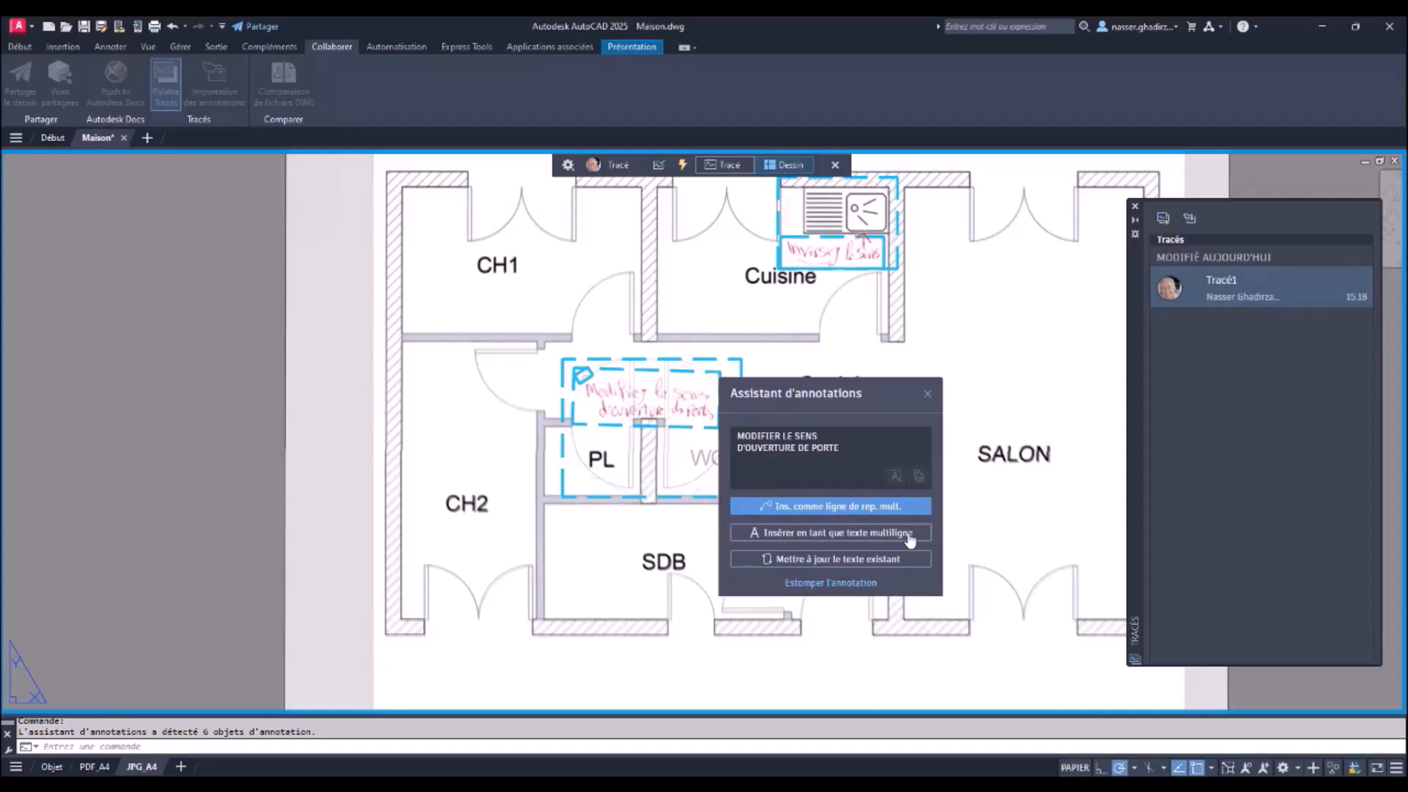
left_click(806, 533)
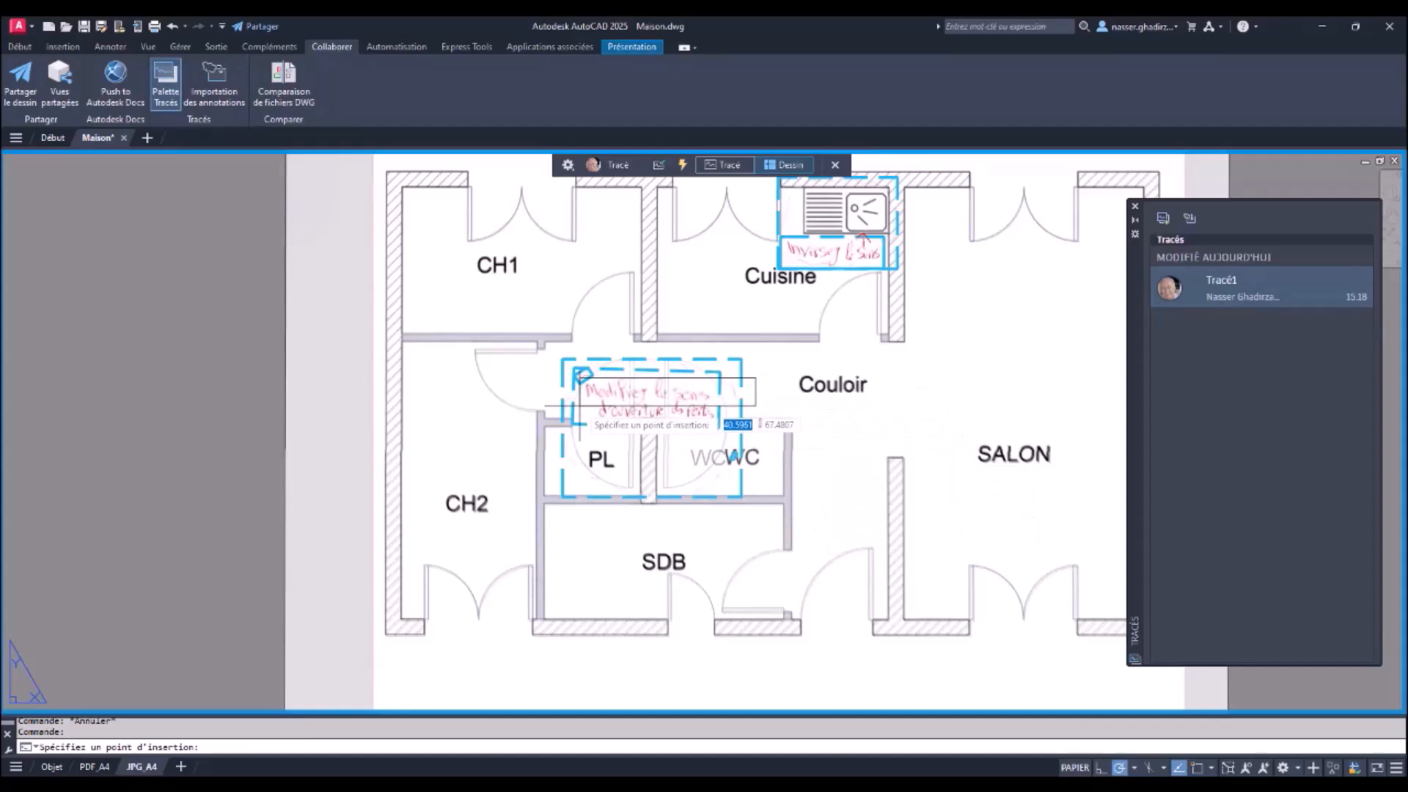
left_click(579, 382)
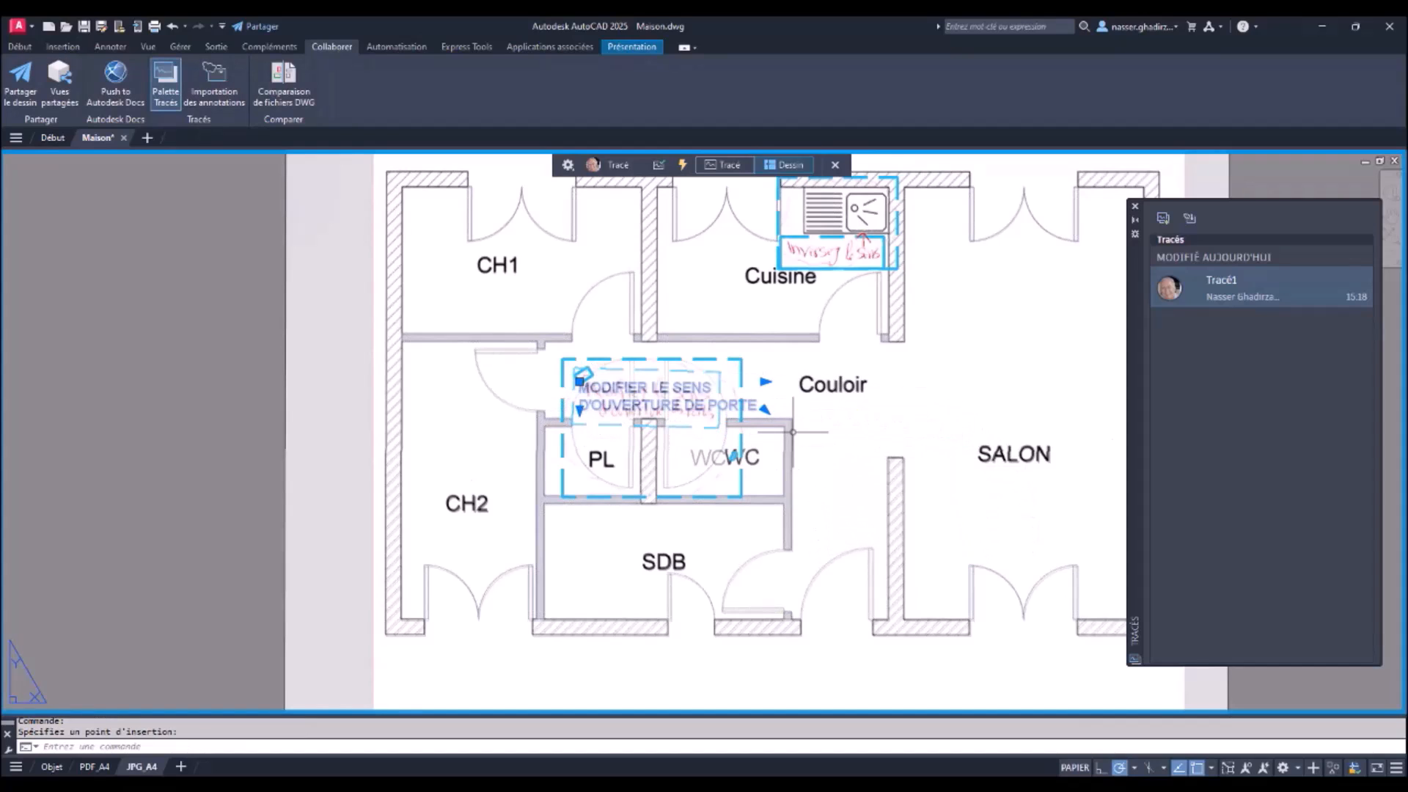
left_click(836, 166)
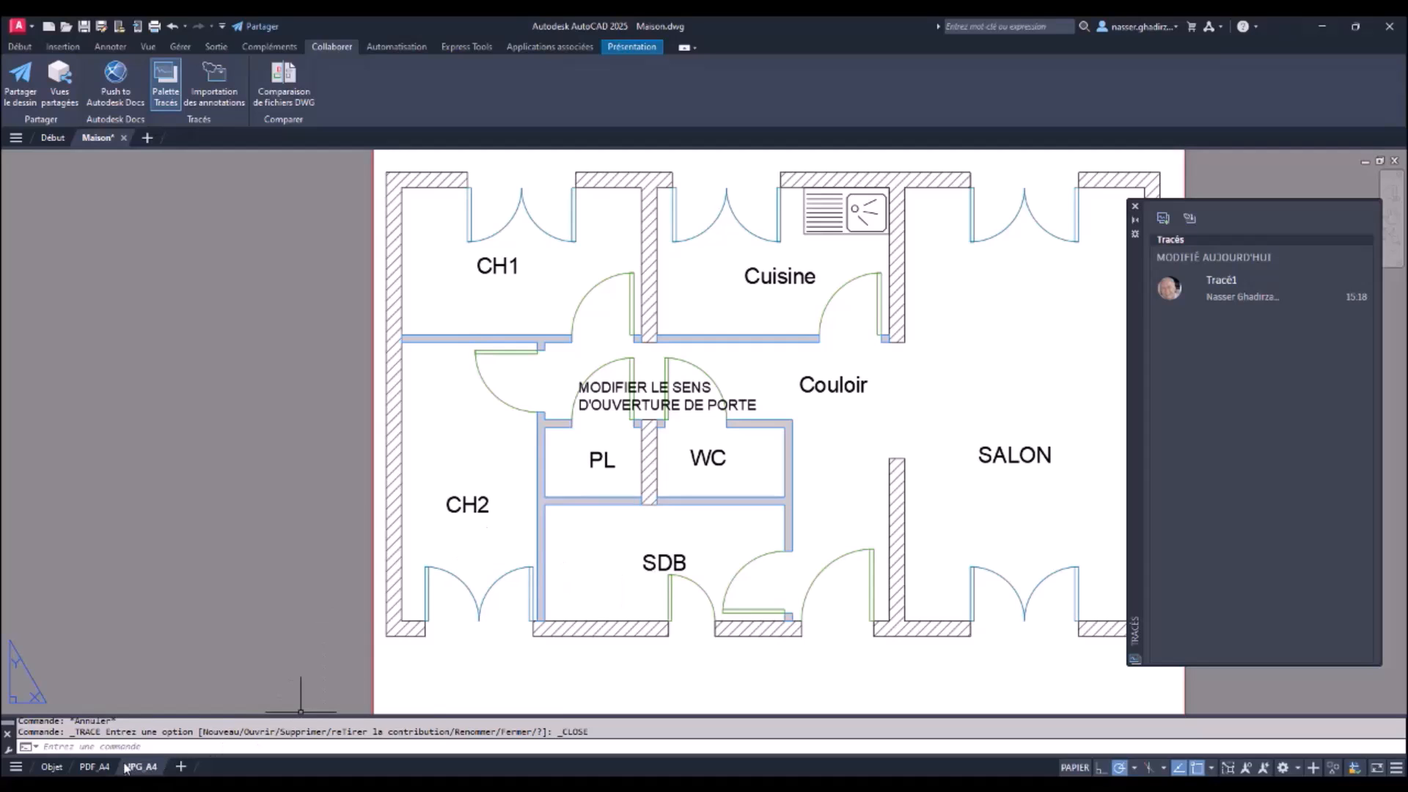
Step: Plot the PDF_A4 layout with the DWG To PDF.pc3 plotter
left_click(95, 766)
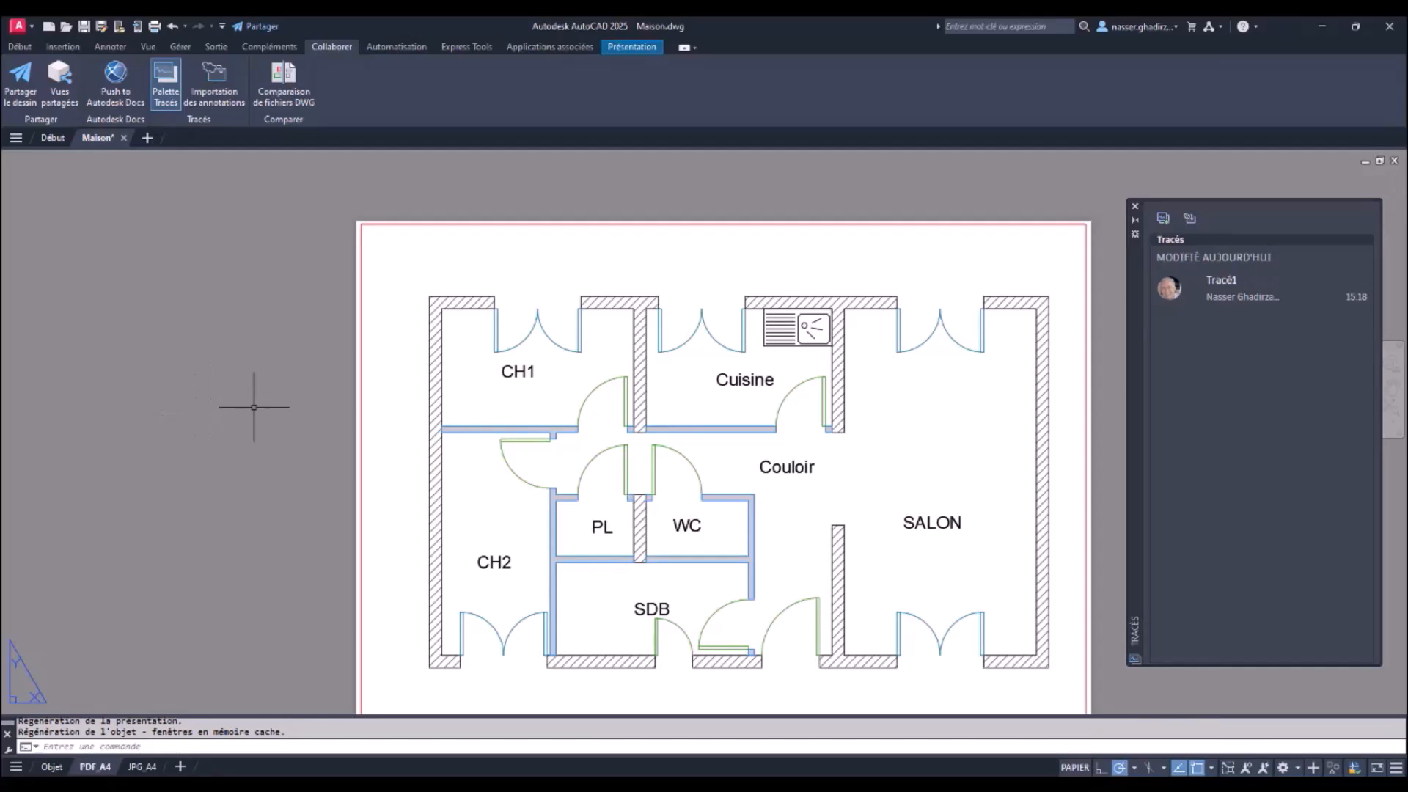
middle_click_drag(257, 409, 183, 368)
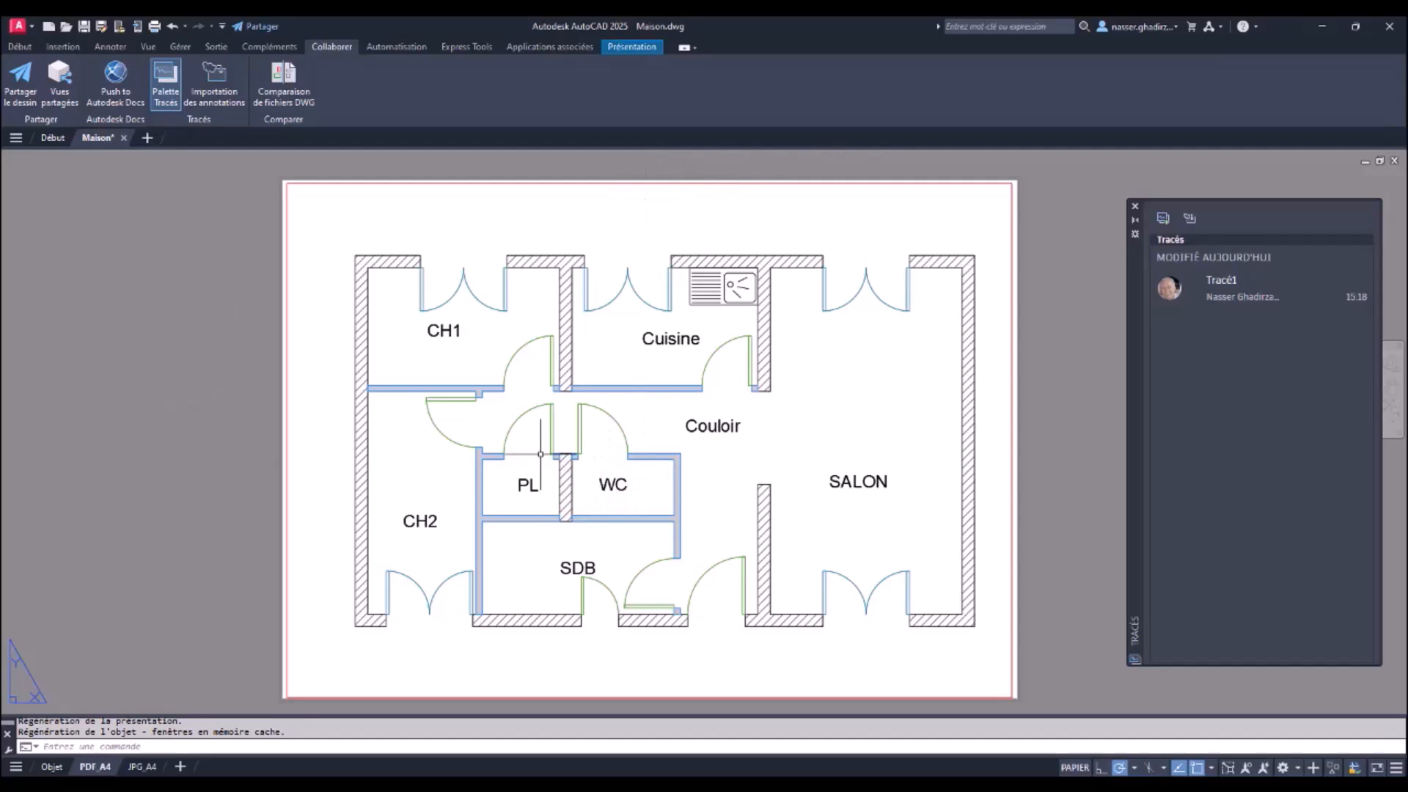
right_click(96, 769)
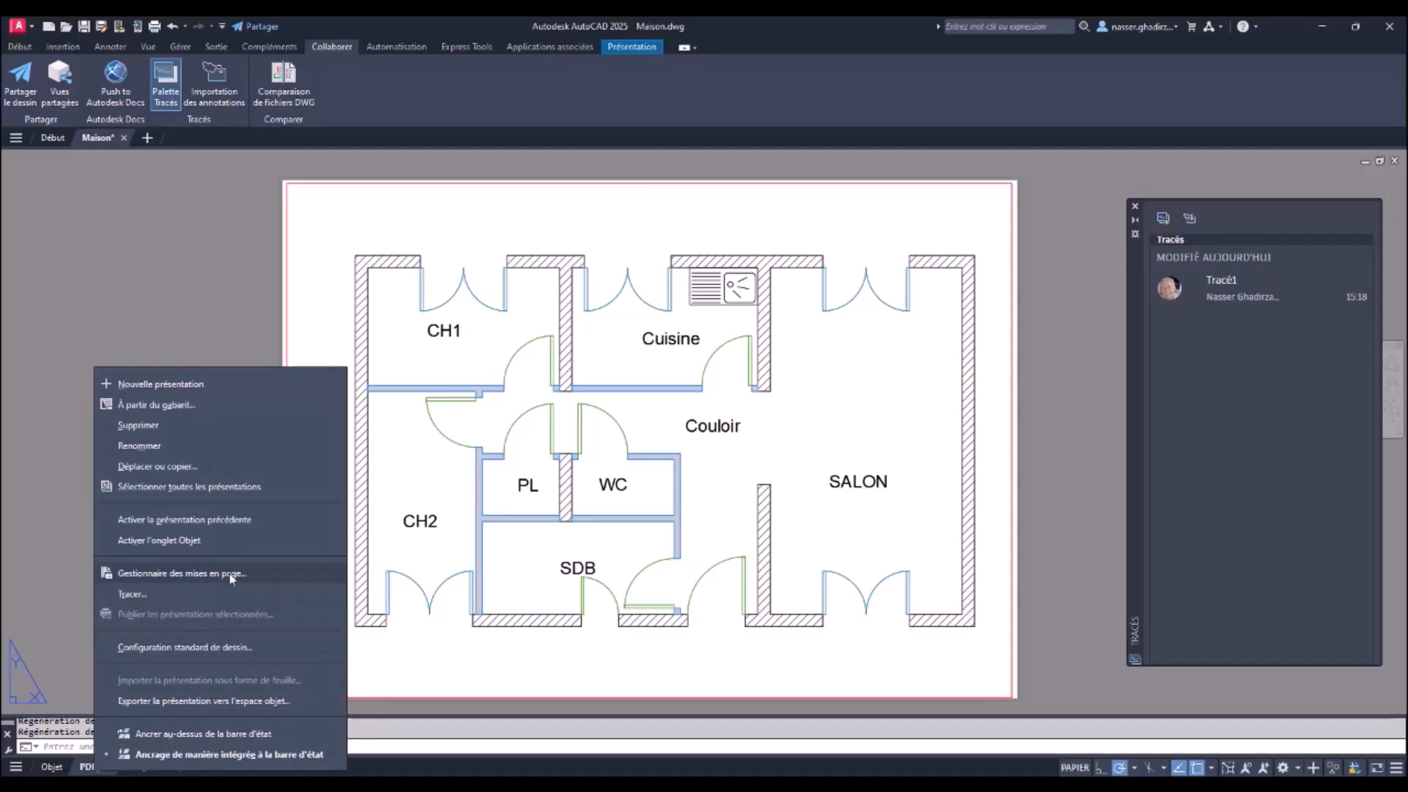
left_click(184, 593)
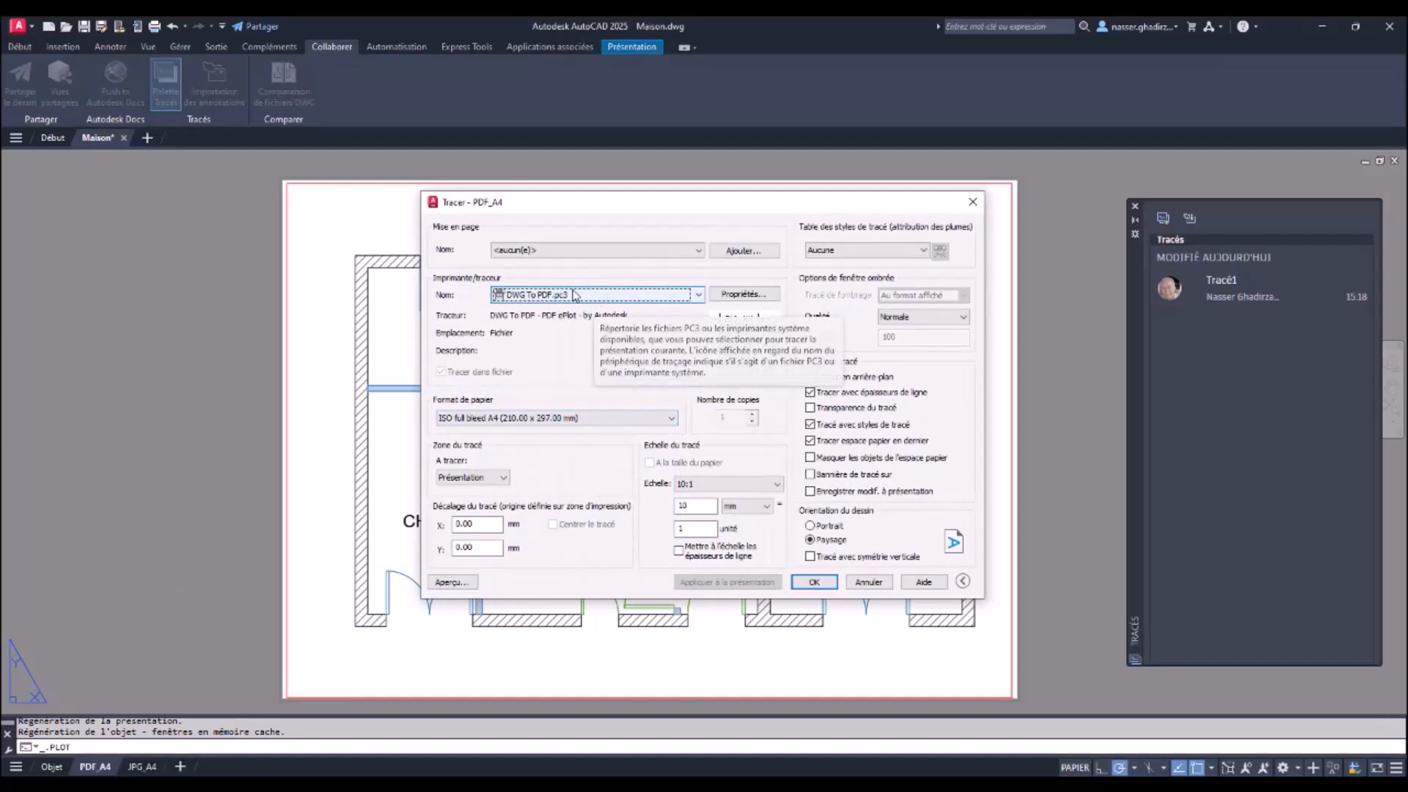
left_click(814, 582)
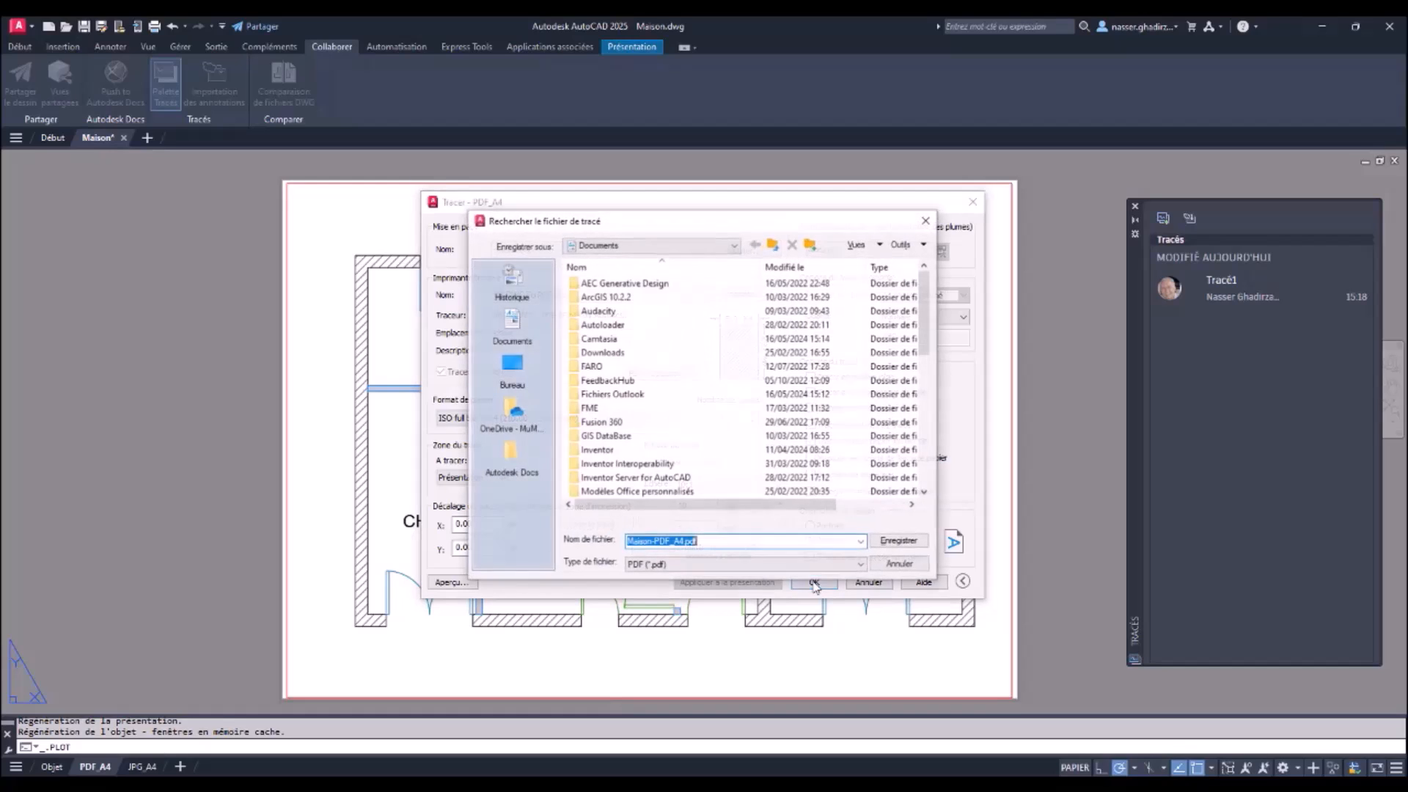
Step: Save the plot as Maison-PDF_A4.pdf in Autodesk Docs under Man_and_Machine_Paris_ATC, DEMO_AutoCAD, Project Files, 02-PDF
left_click(513, 462)
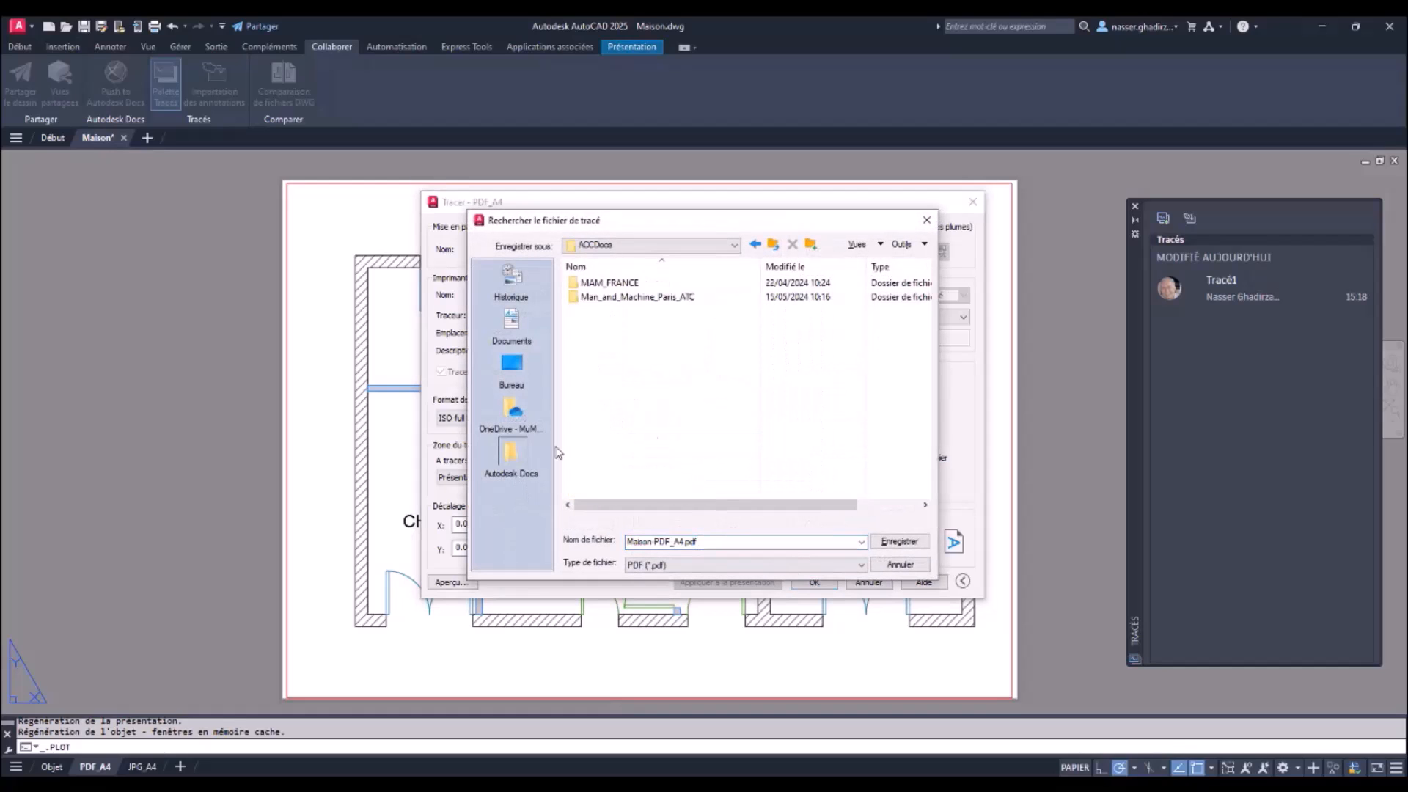
double_click(656, 297)
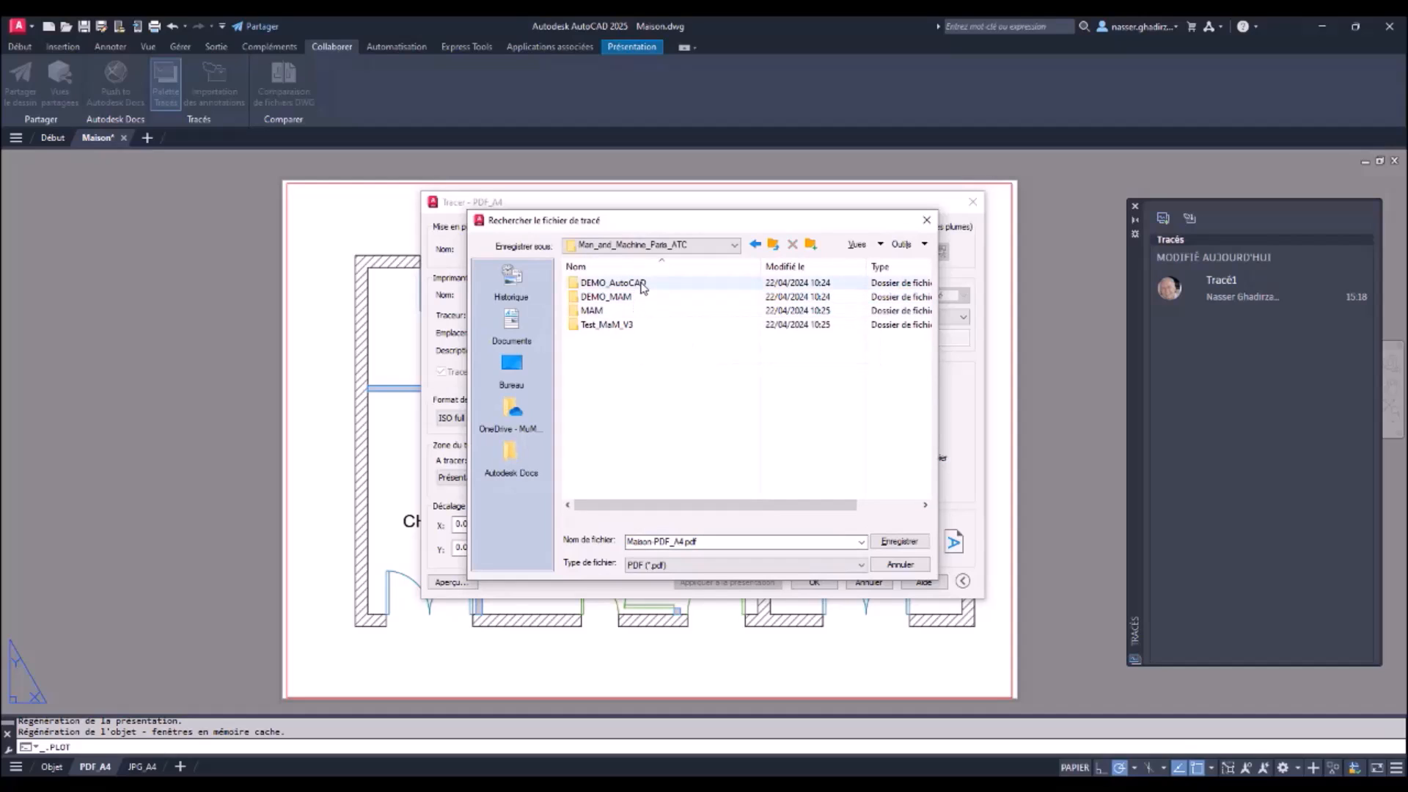
double_click(642, 284)
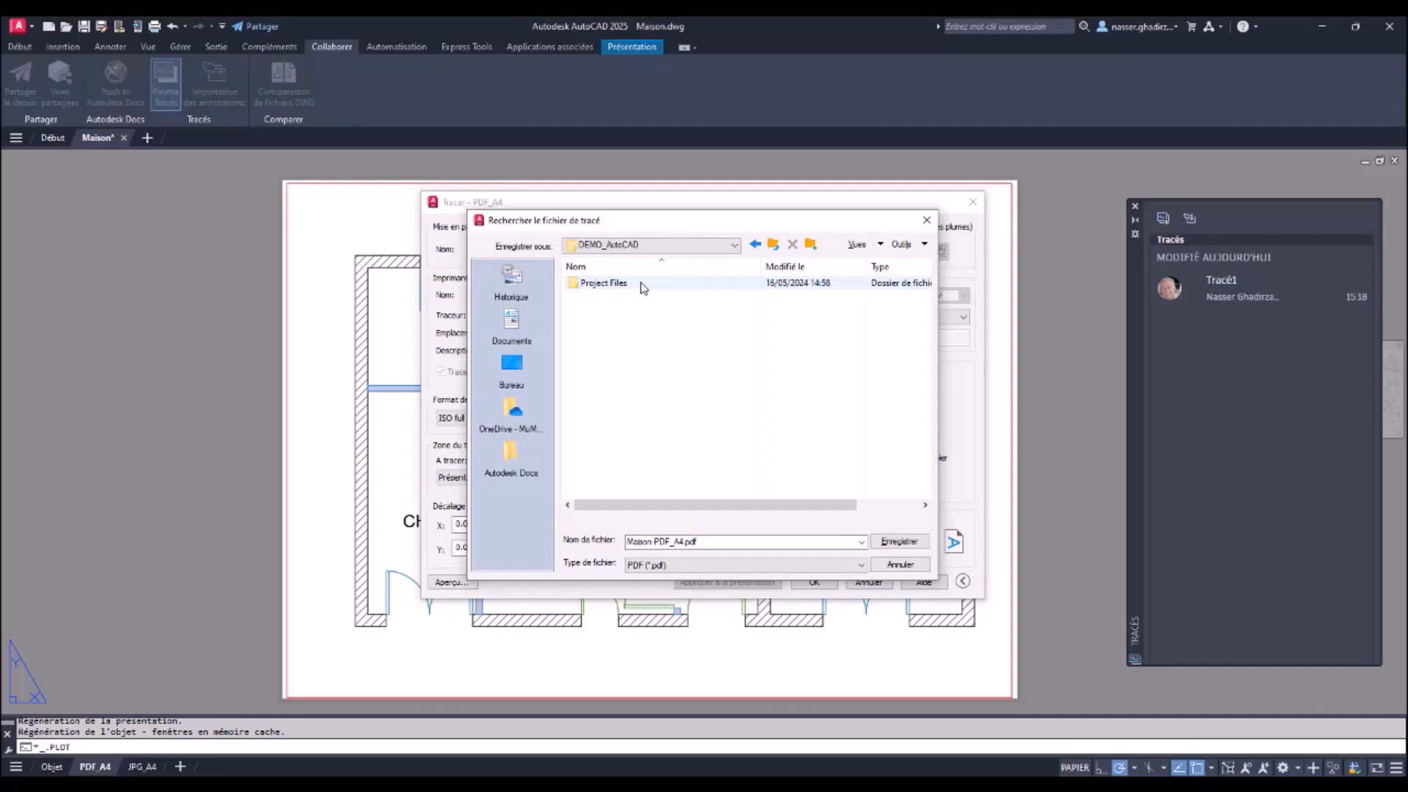
double_click(642, 285)
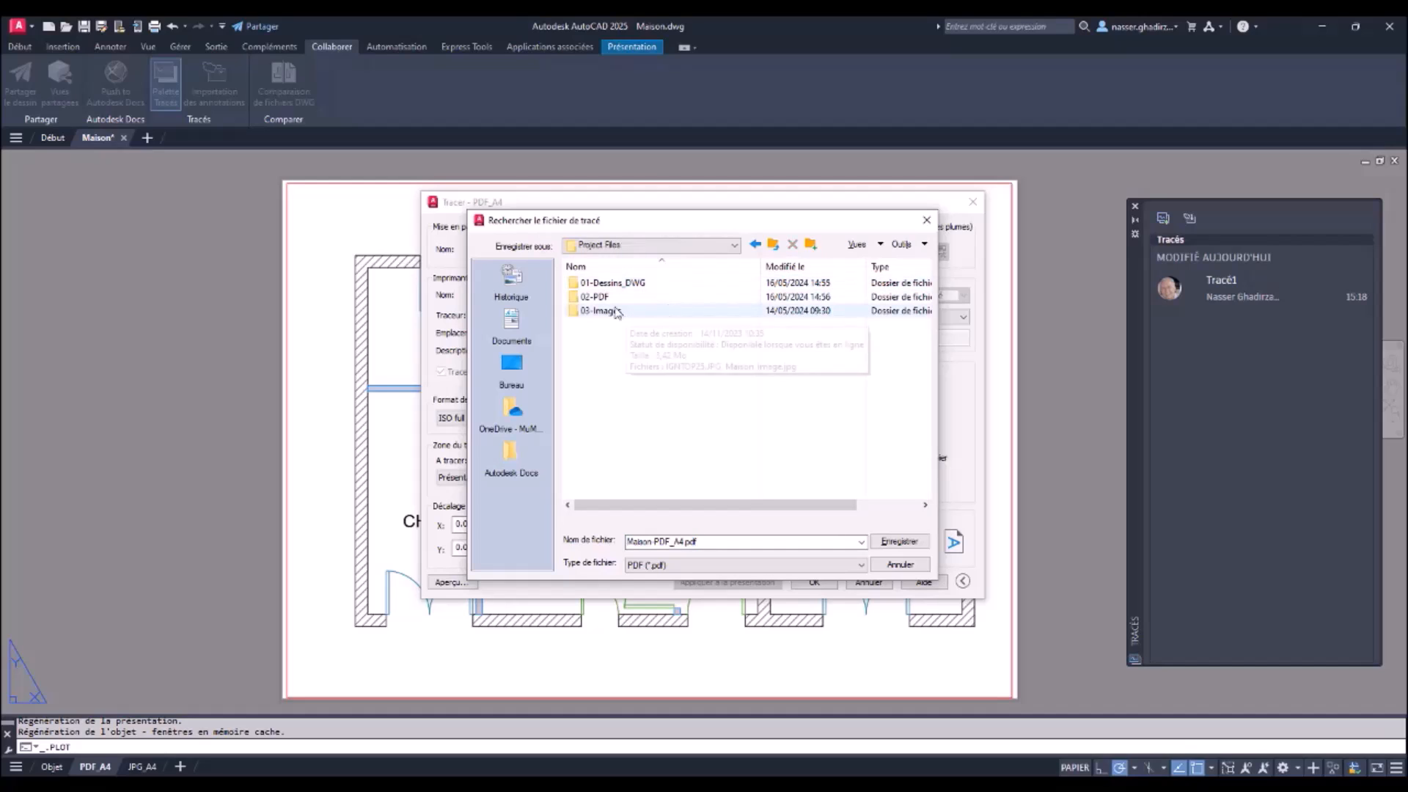
double_click(610, 297)
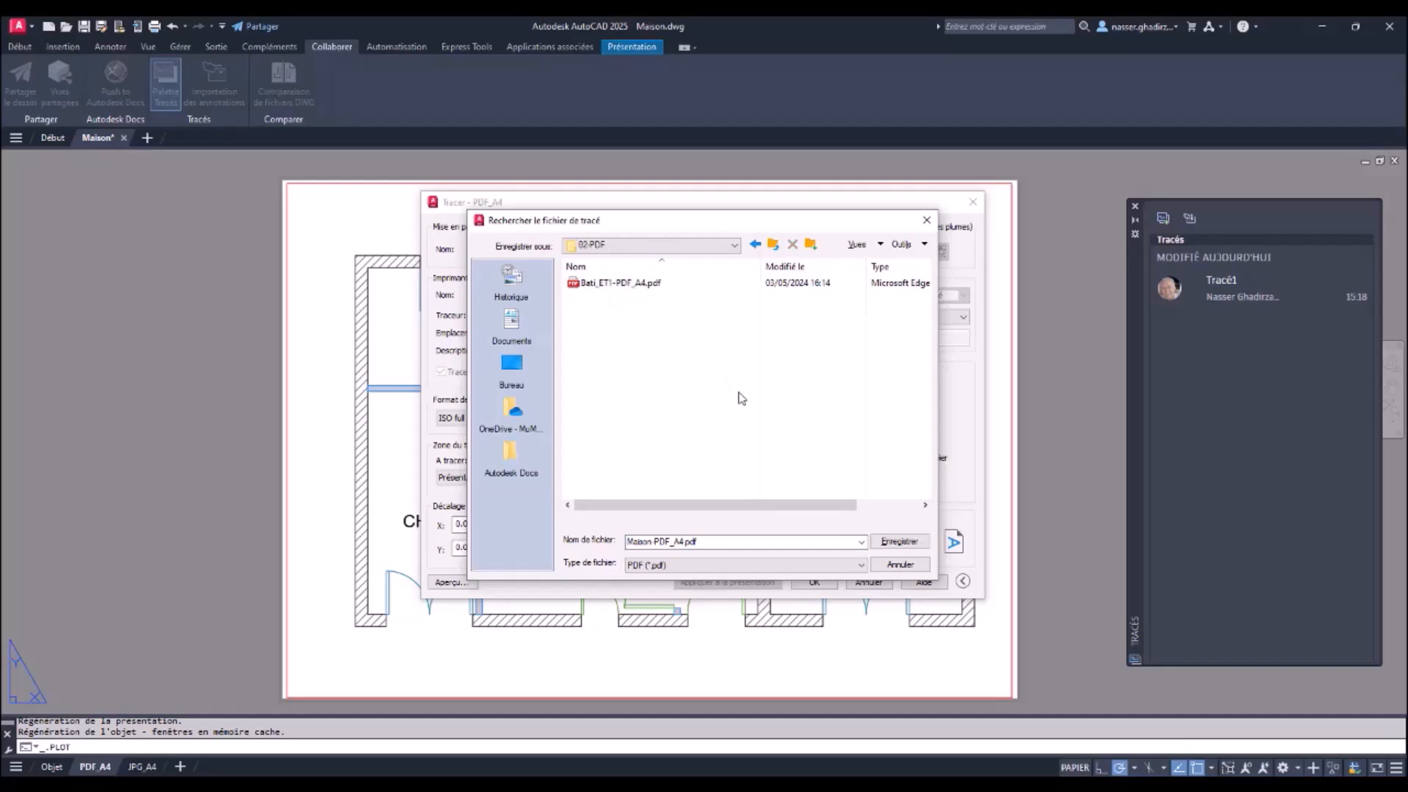
left_click(700, 541)
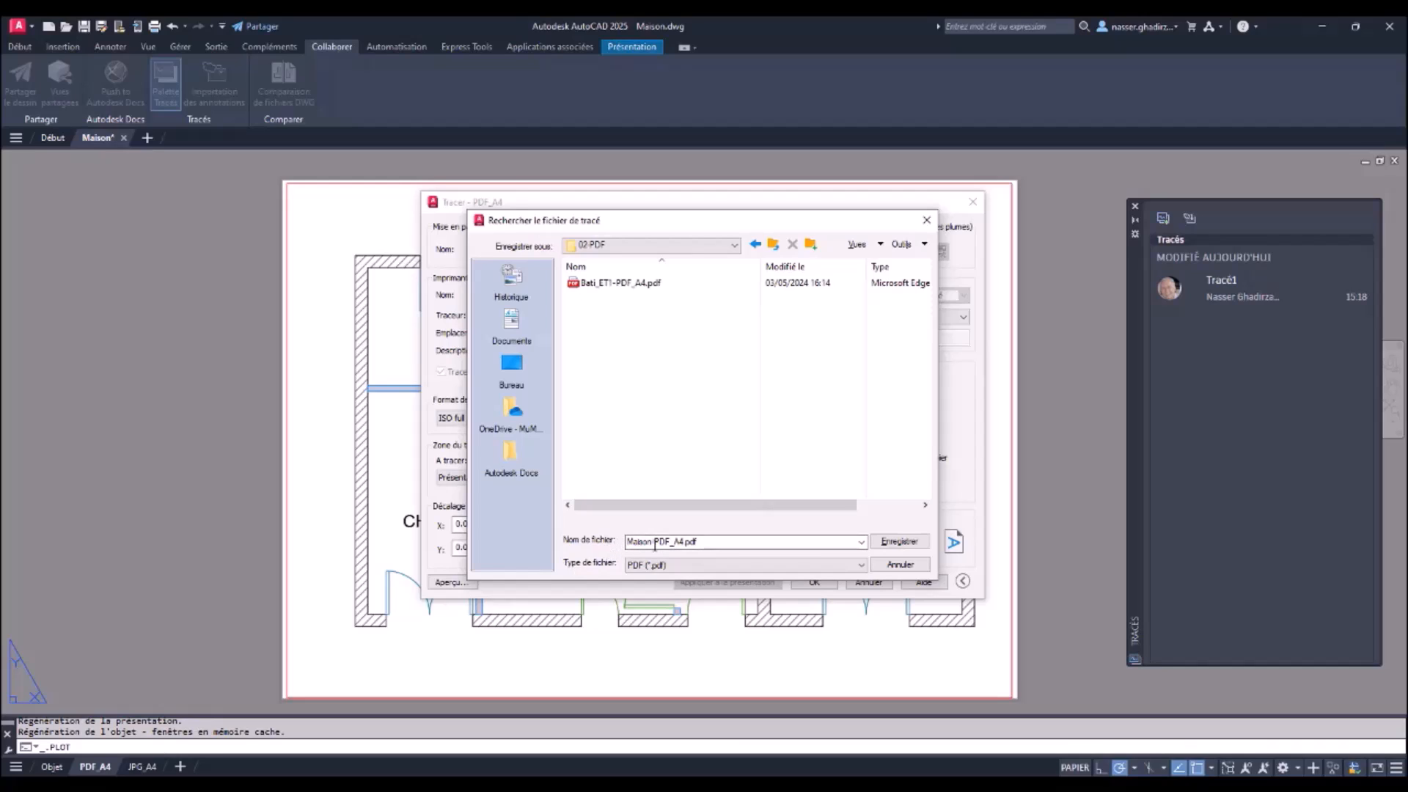
left_click(900, 543)
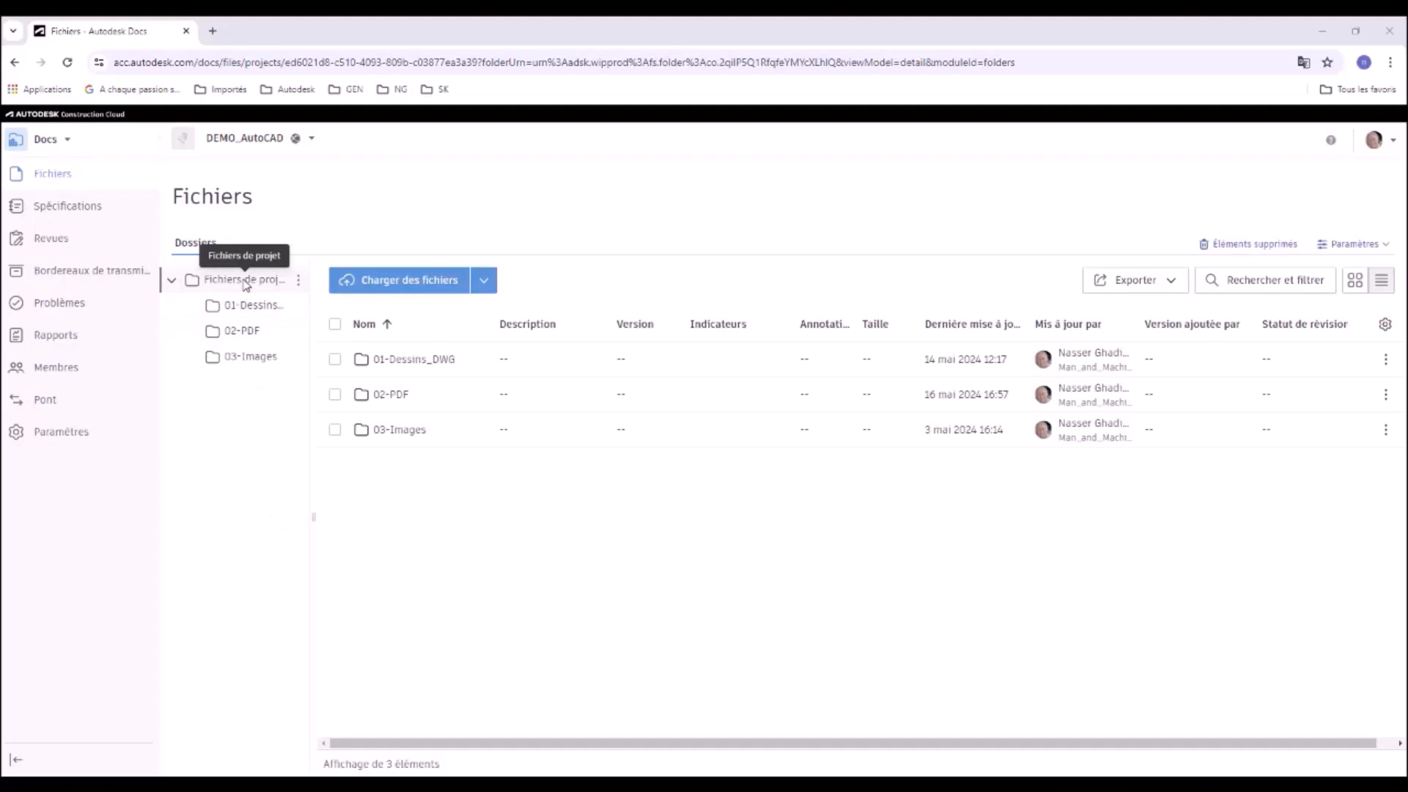
Step: Open Maison-PDF_A4.pdf from the 02-PDF folder of the DEMO_AutoCAD project in Autodesk Docs, showing the whole sheet
left_click(256, 333)
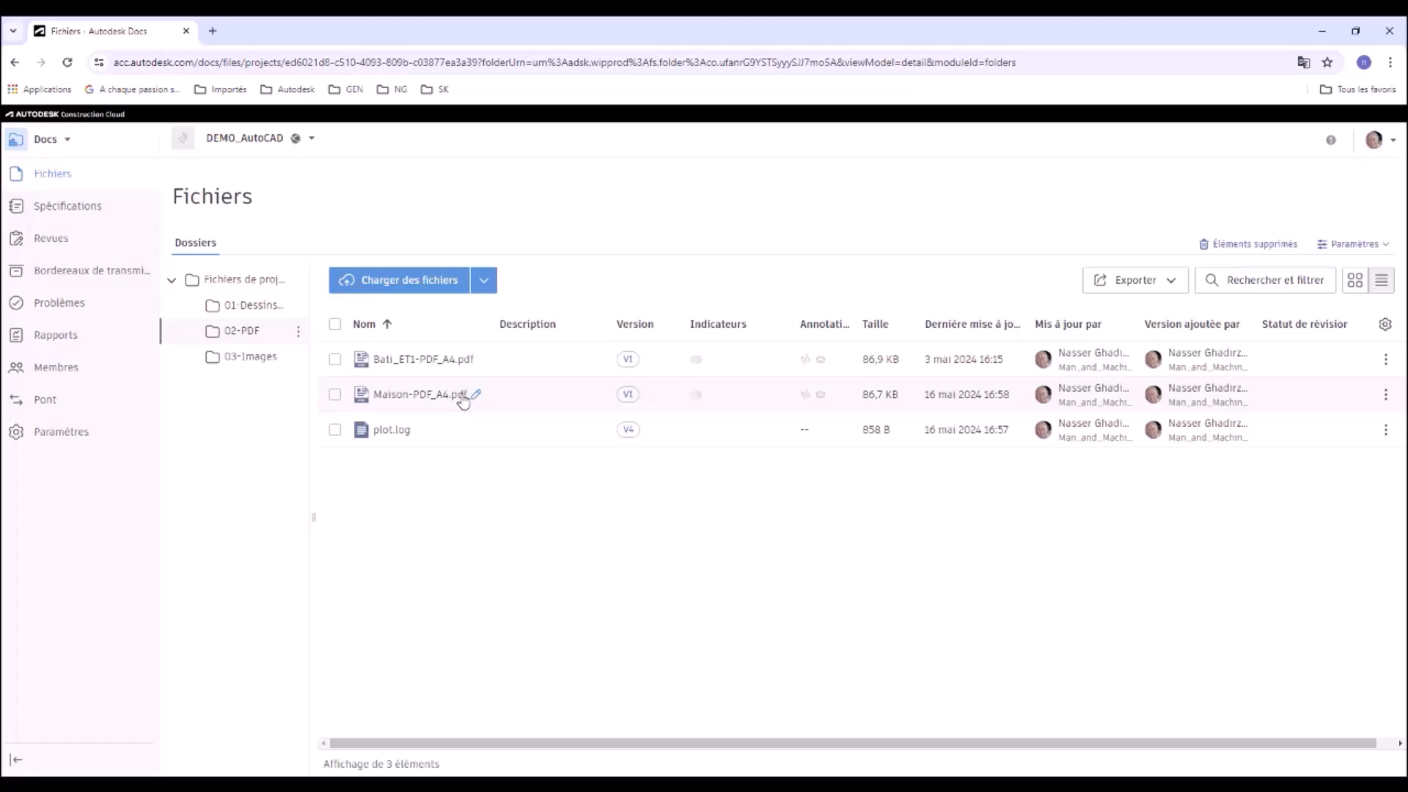
left_click(461, 396)
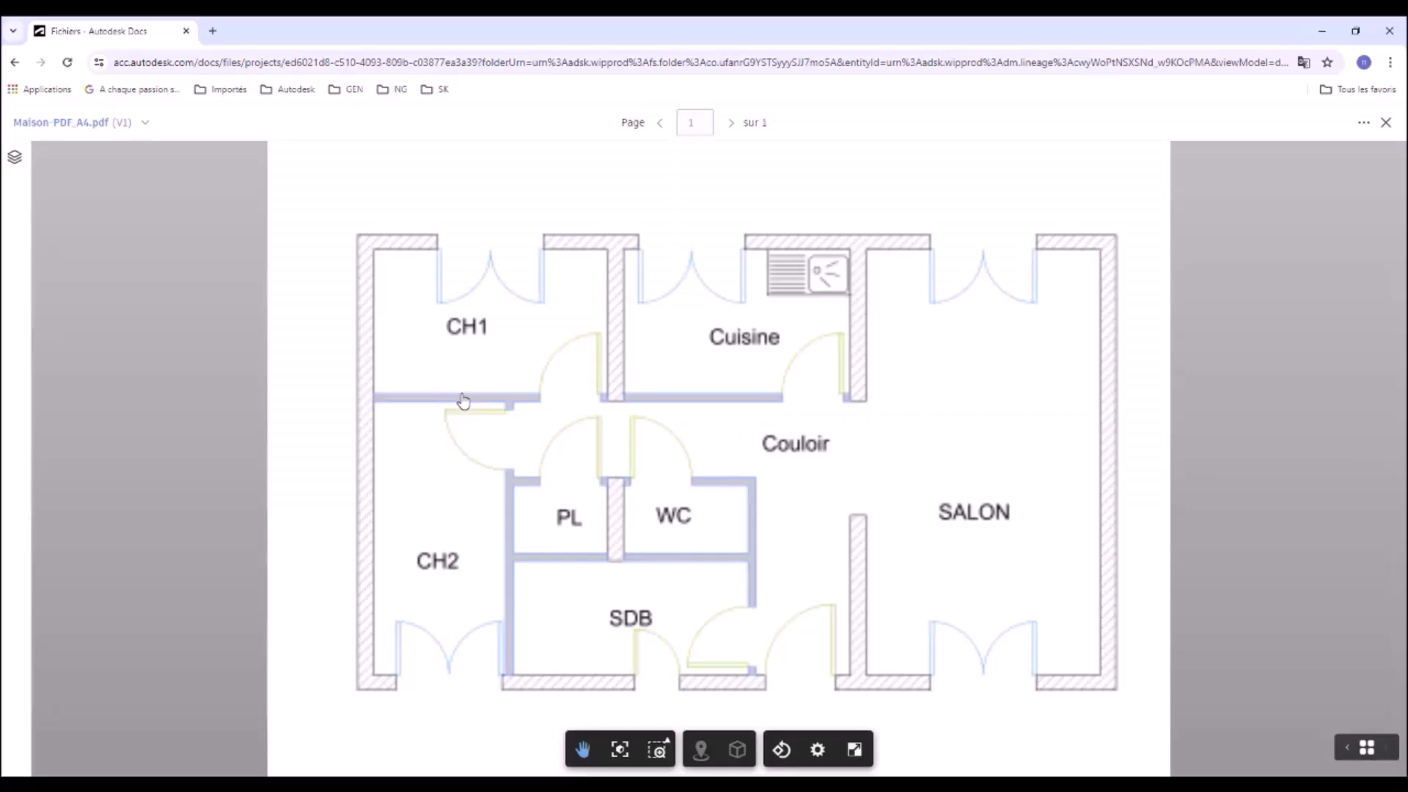
scroll(928, 365, "down", 5)
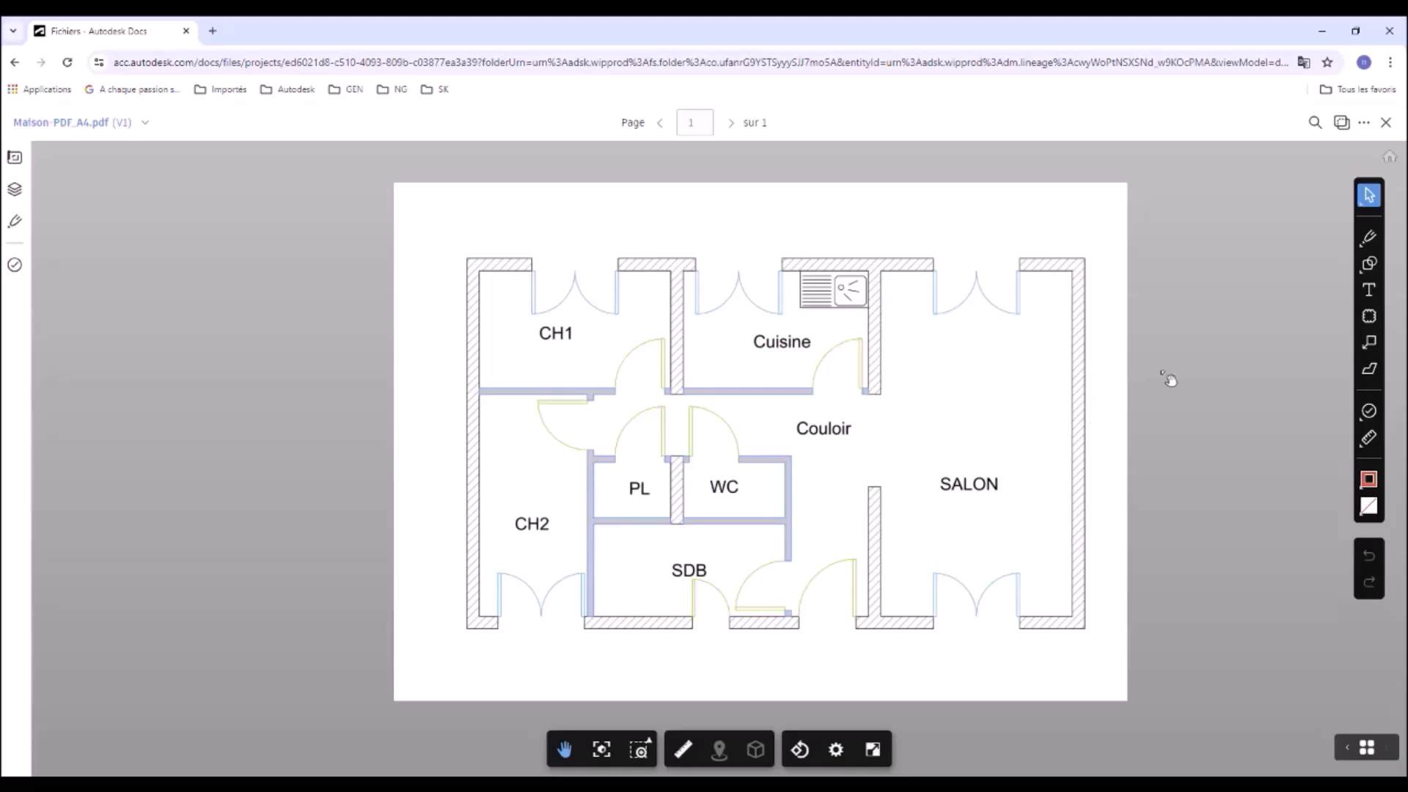
Step: Add a callout pointing at the Cuisine sink with the text "Modifier la direction d'évier"
left_click(1370, 343)
left_click_drag(813, 305, 733, 243)
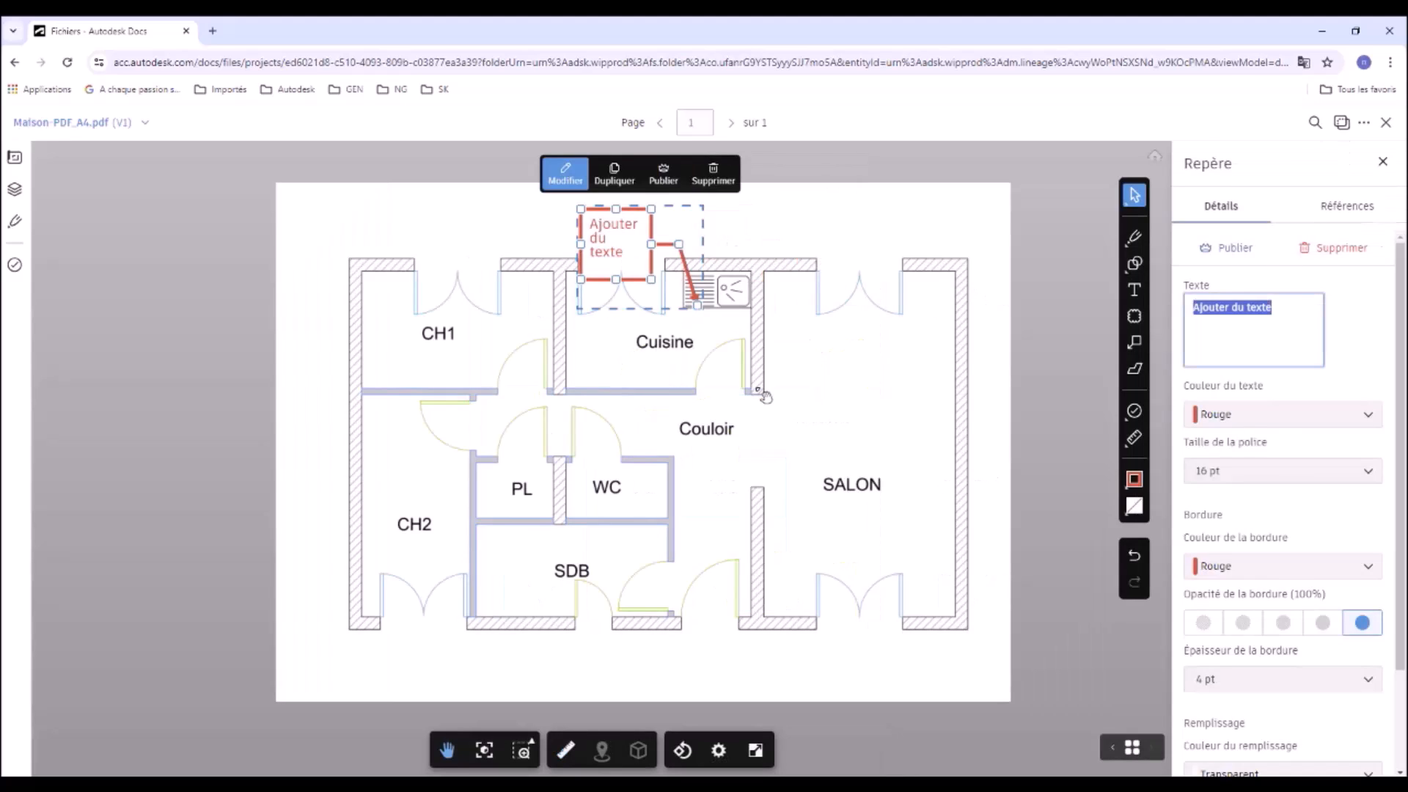
type("Modifier")
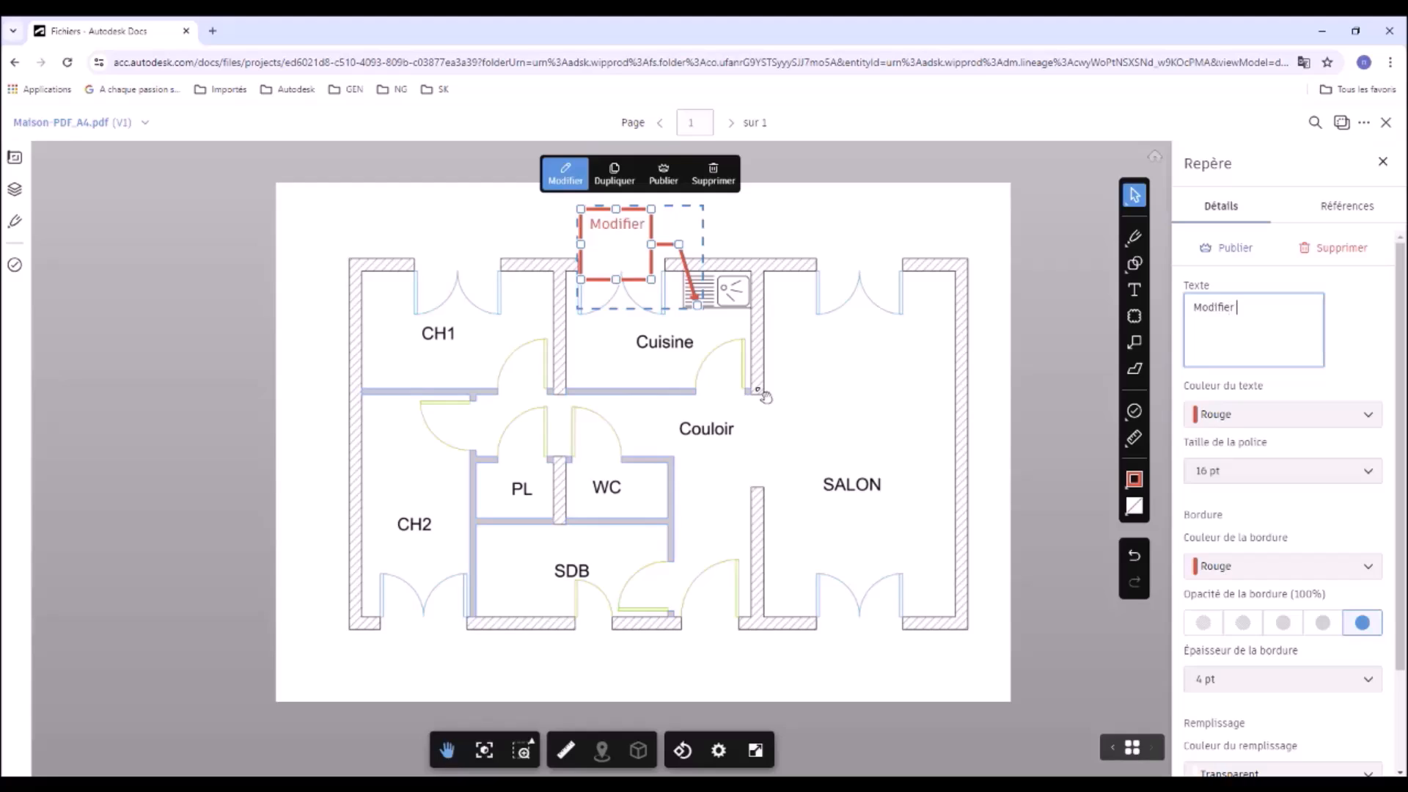
type(" la direction d'é")
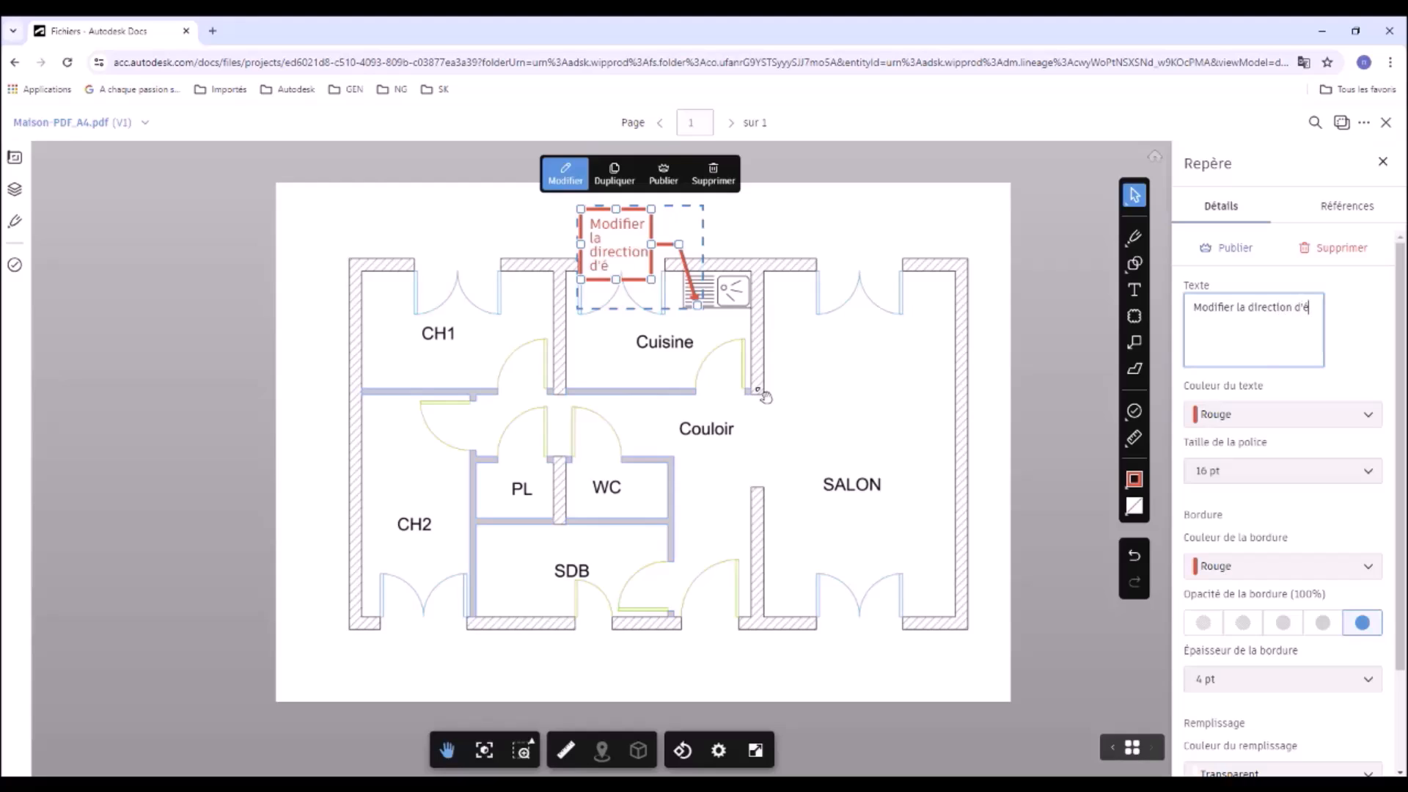
type("vier")
Step: Publish the sink callout and widen its text box to the left
left_click(664, 176)
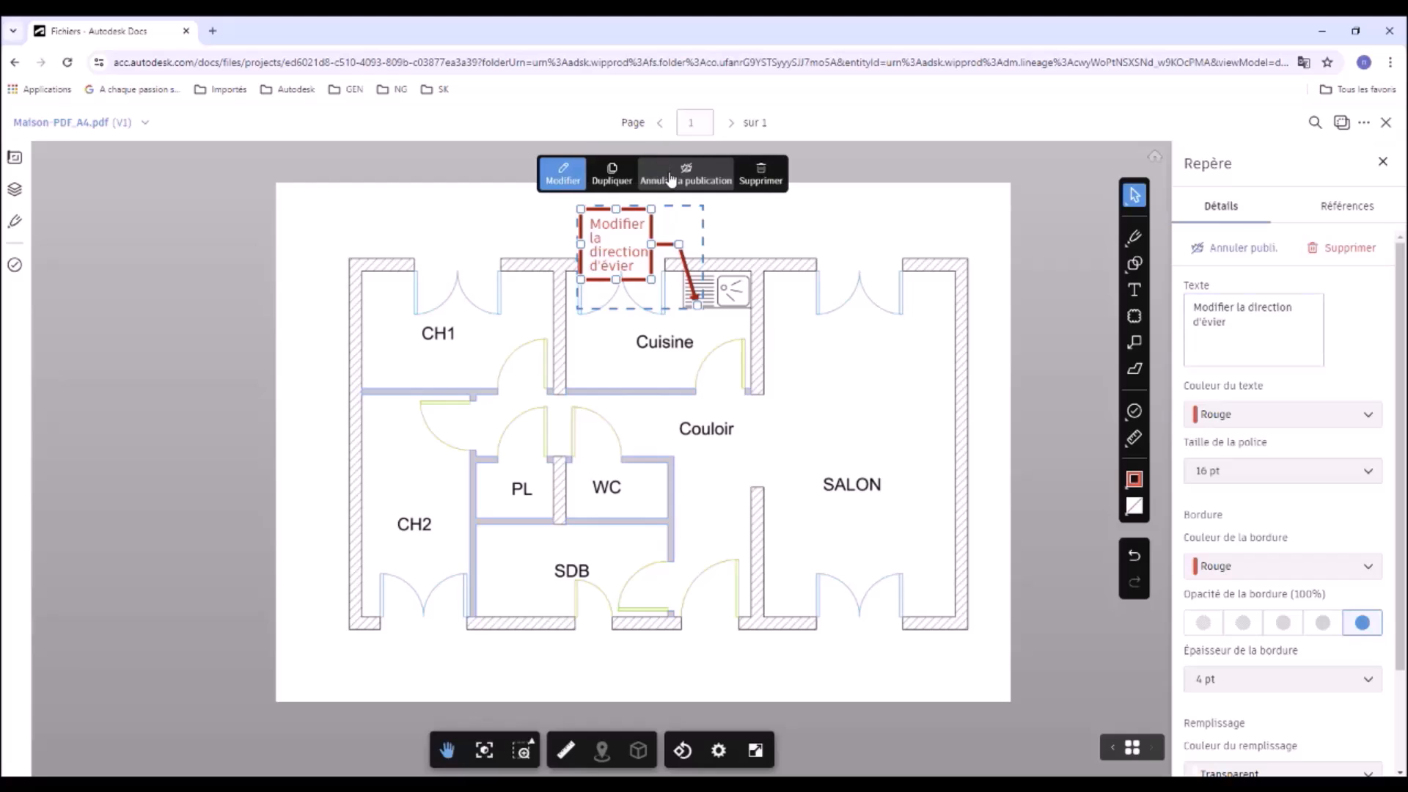
left_click_drag(579, 244, 497, 252)
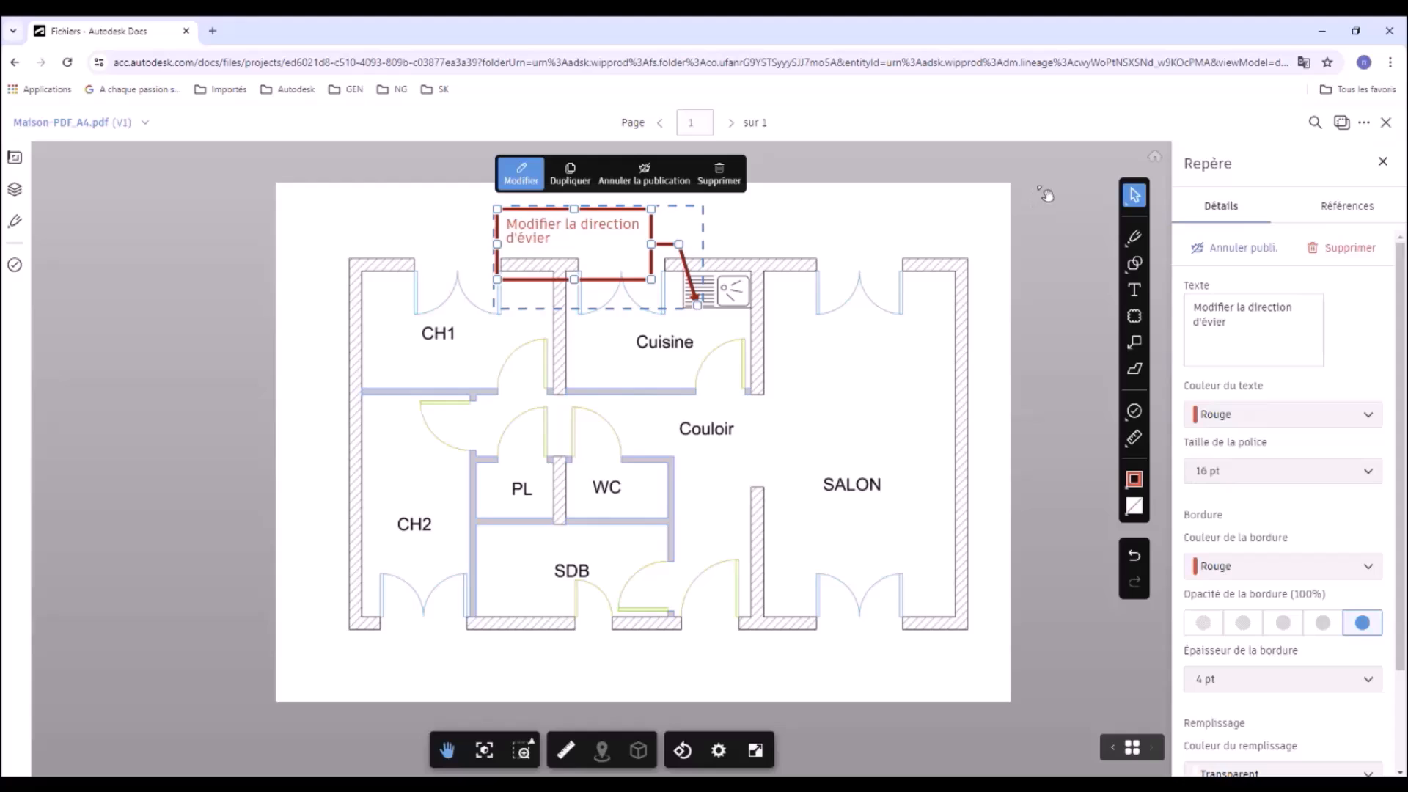
Step: Synchronize the PDF annotations with AutoCAD by sending them to the project member who owns the drawing, without a comment
left_click(1363, 124)
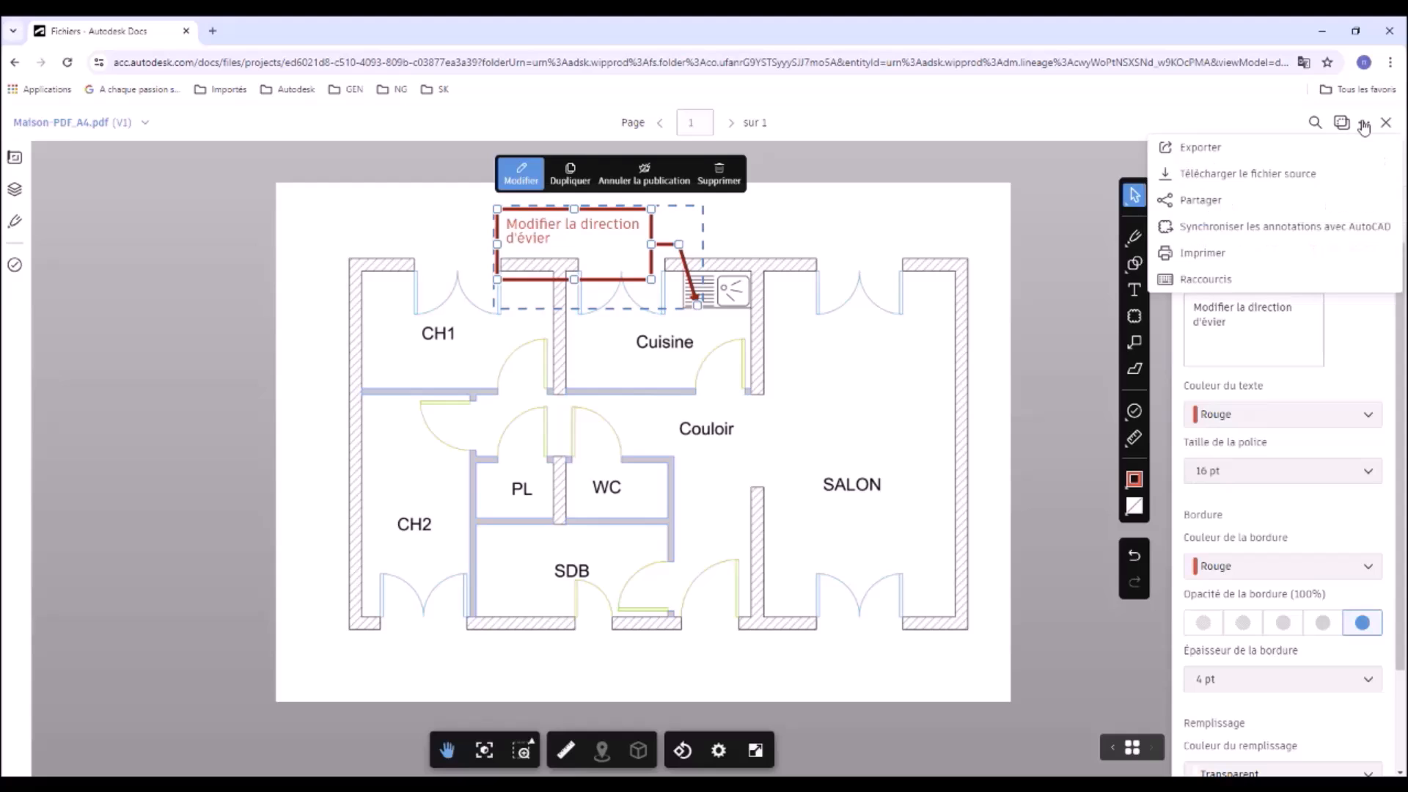
left_click(1270, 229)
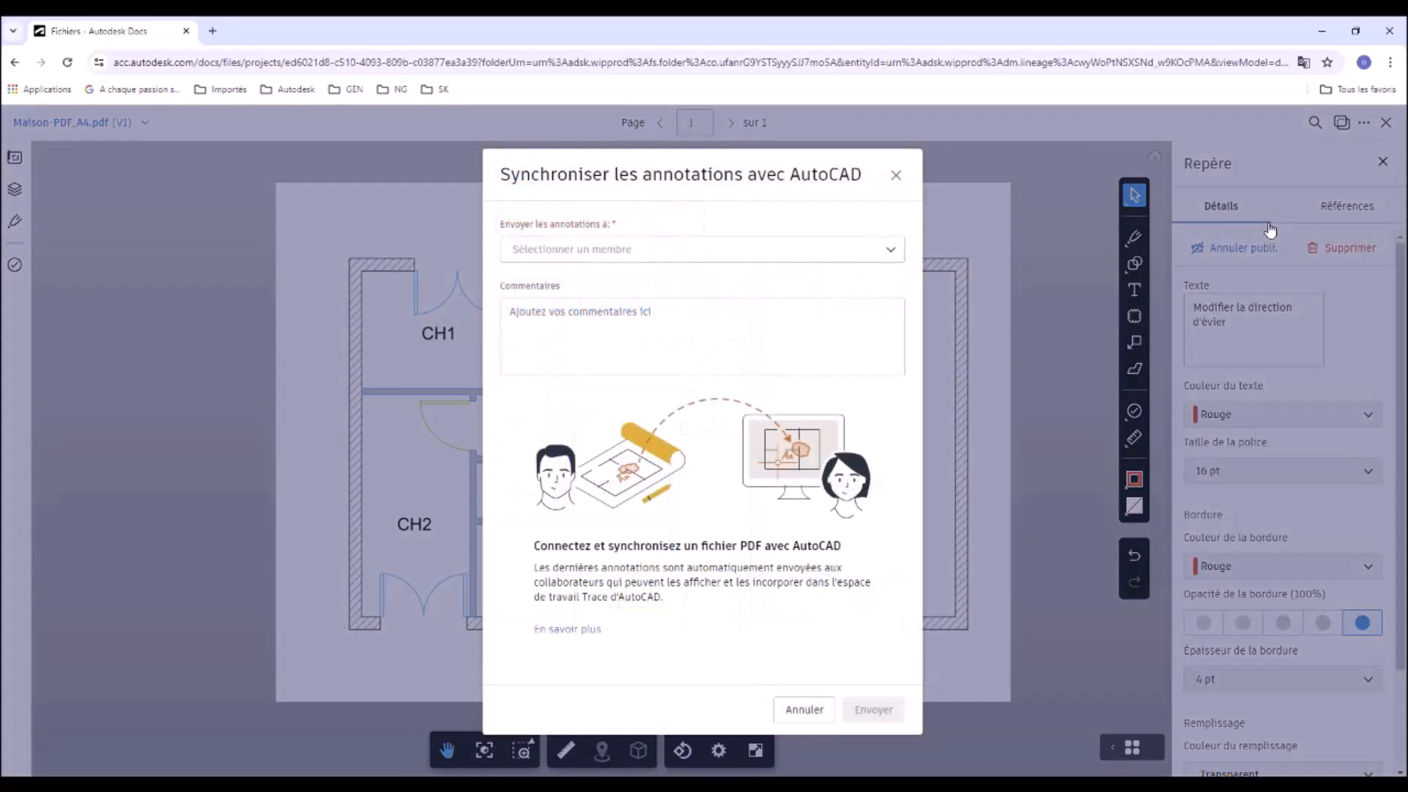
left_click(717, 249)
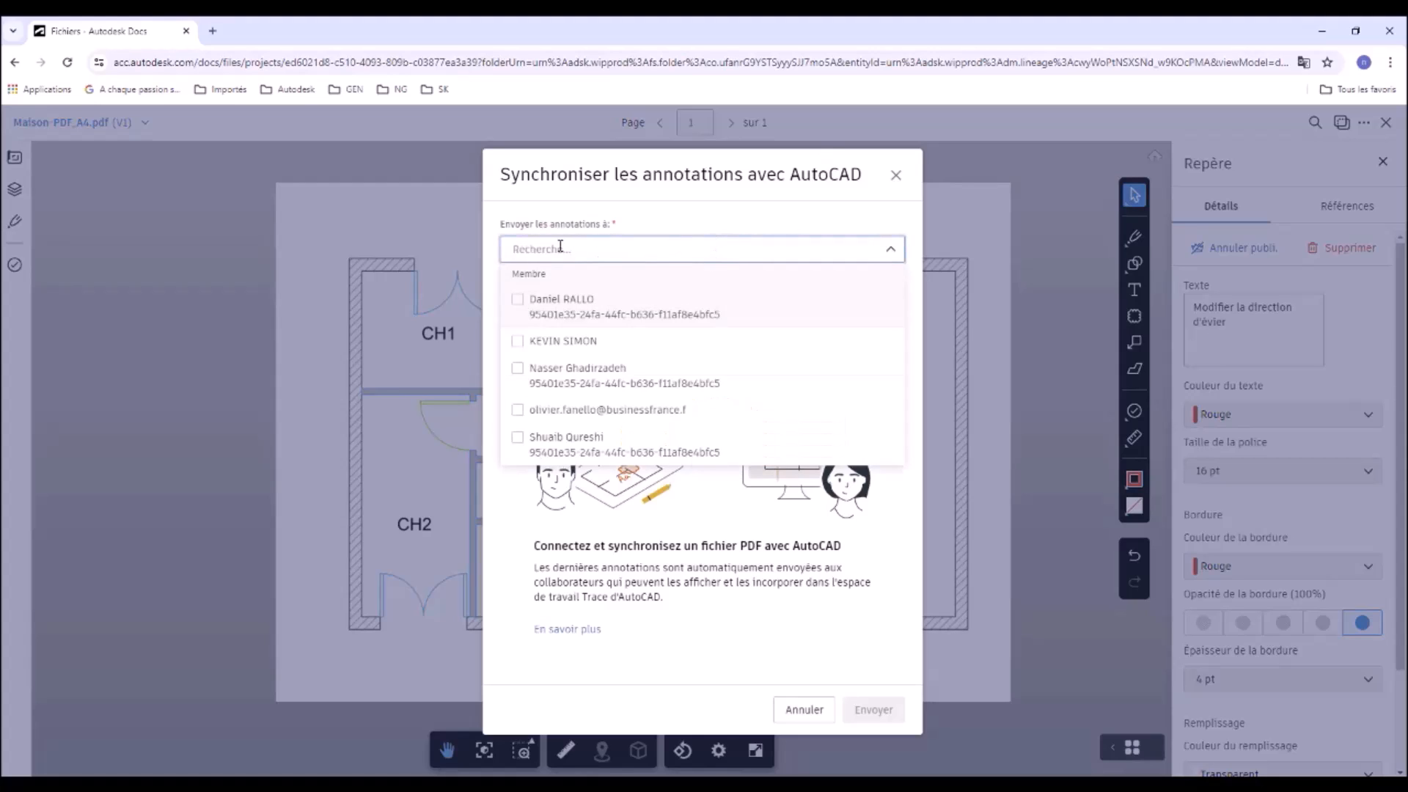
left_click(518, 371)
left_click(901, 578)
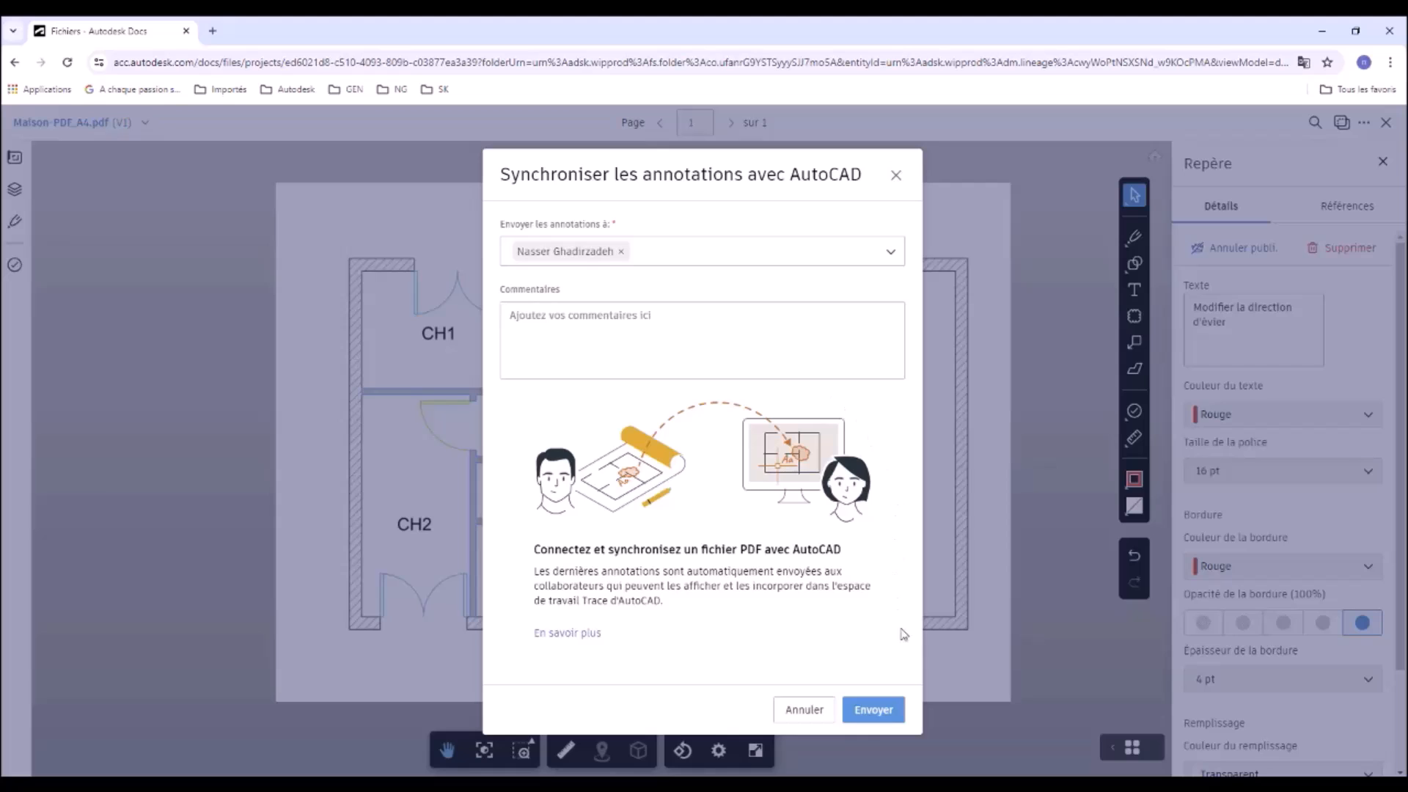
left_click(874, 709)
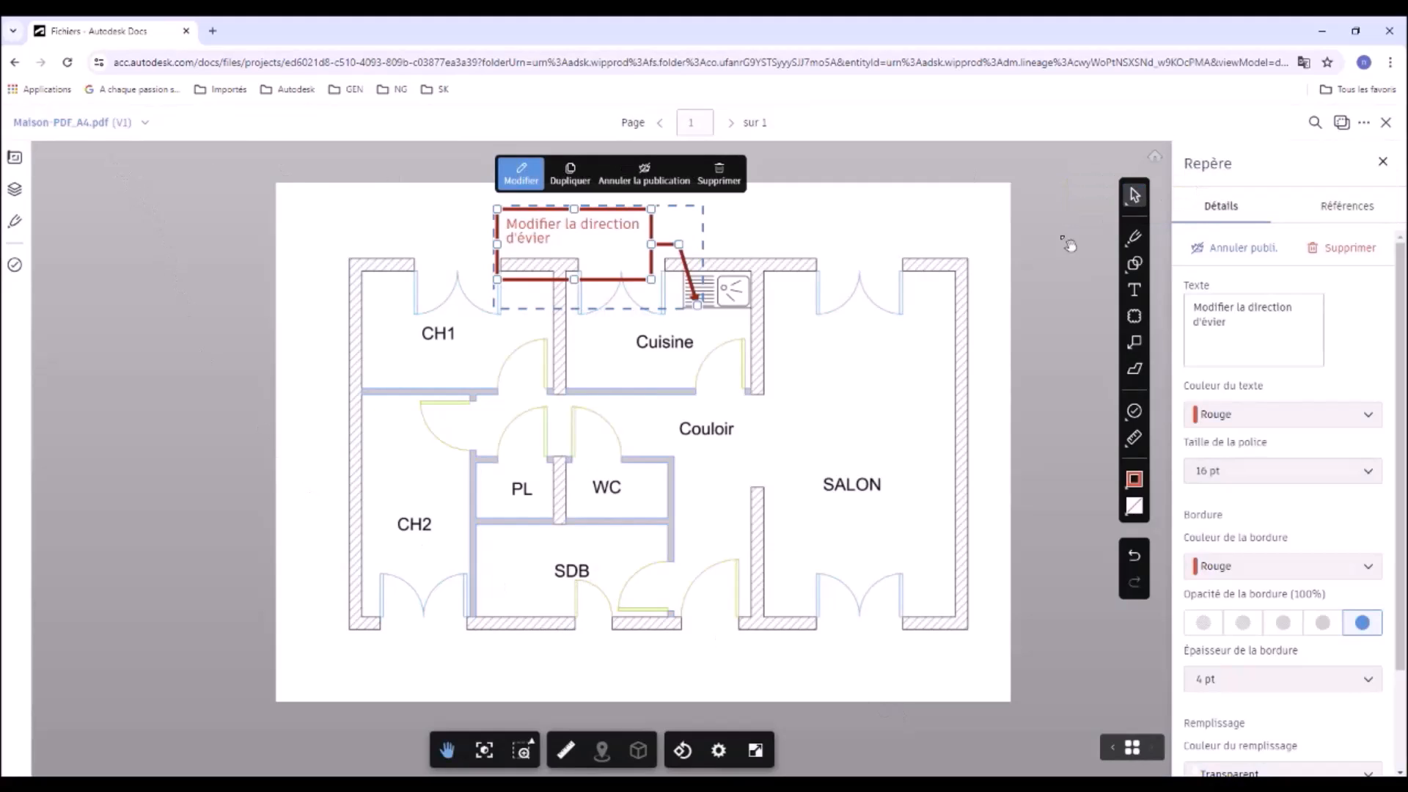
Step: Reload the annotated PDF's page, switch to Maison.dwg in AutoCAD and dismiss the plot completion notice
left_click(67, 63)
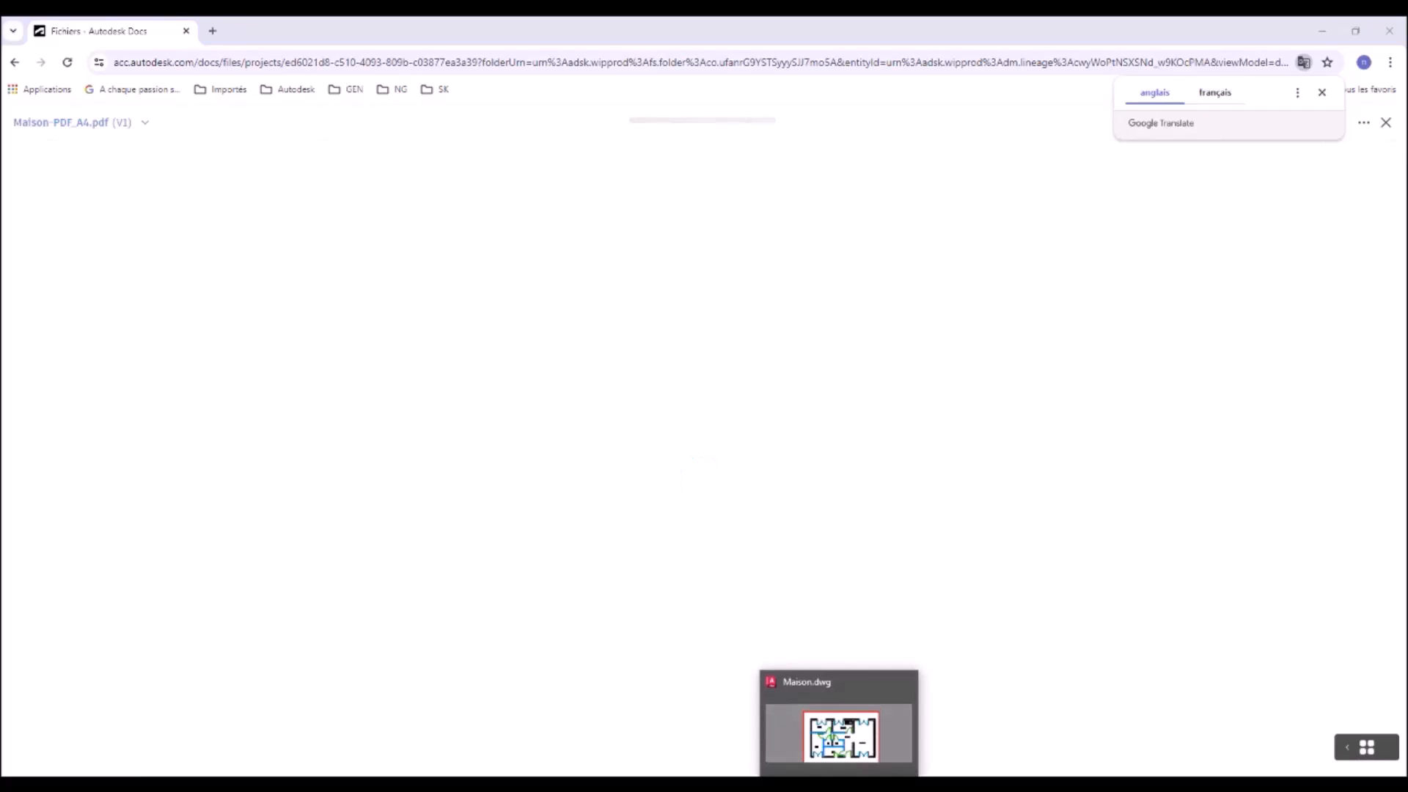
left_click(839, 737)
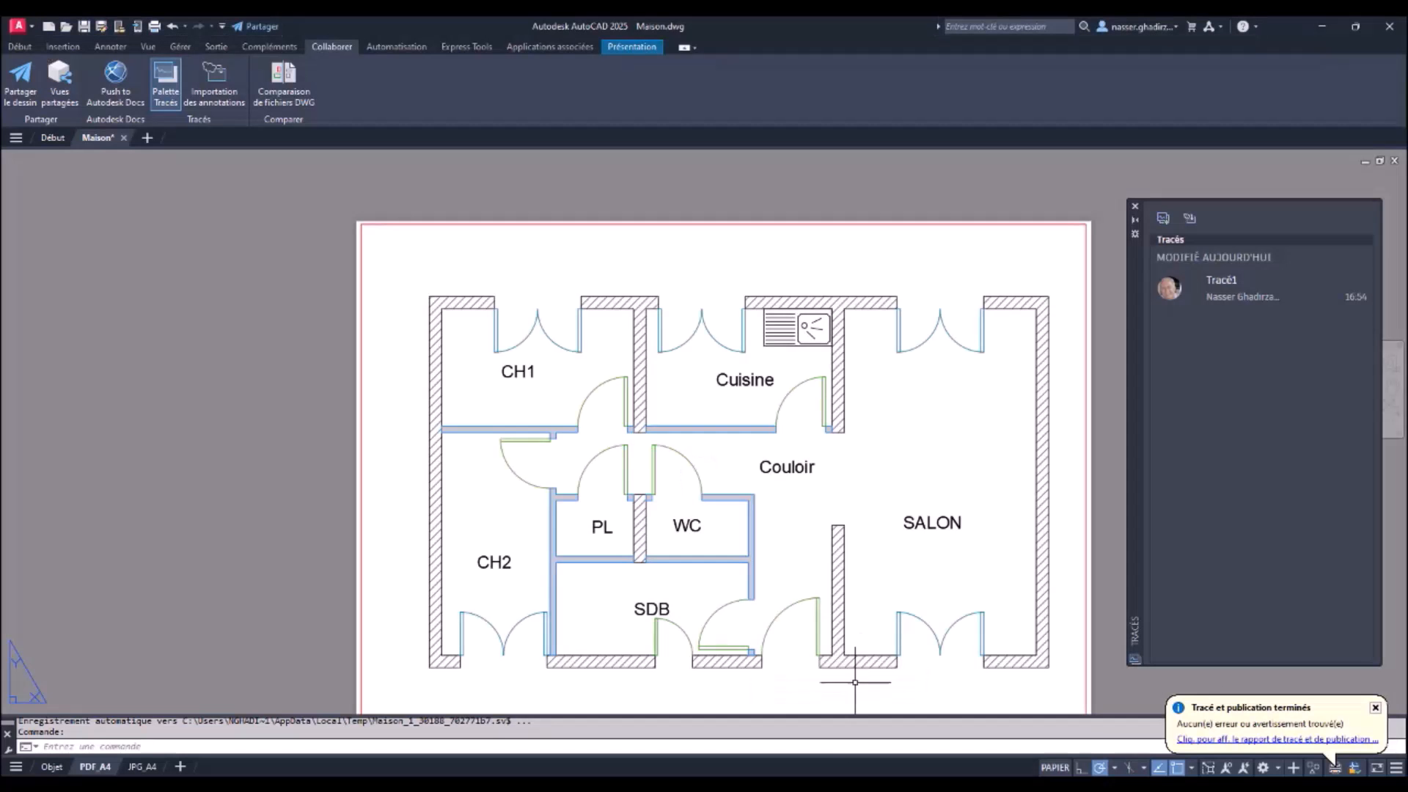
left_click(1375, 707)
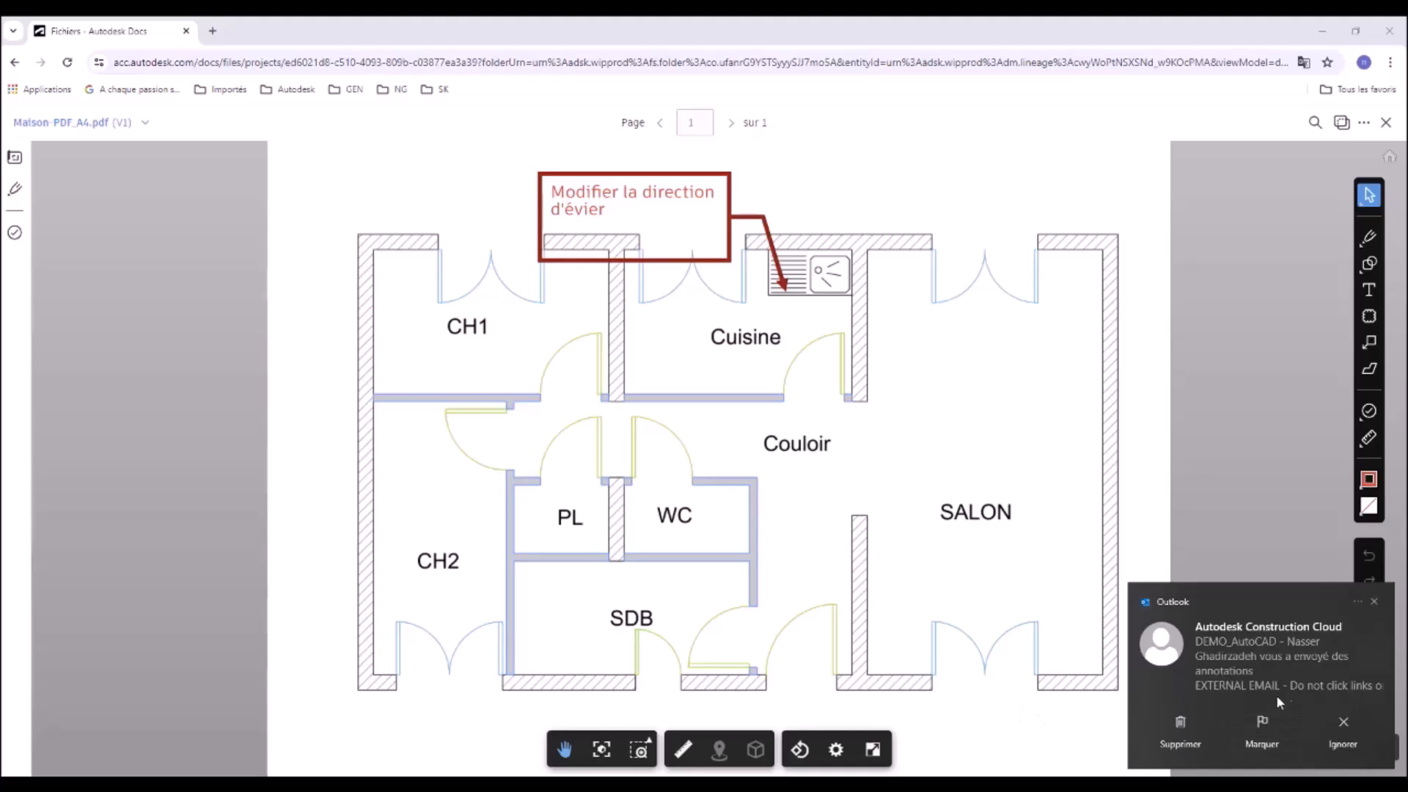
Step: Open the shared-annotations email from Autodesk Construction Cloud and import the annotation into the current layout of Maison.dwg in AutoCAD
left_click(1281, 648)
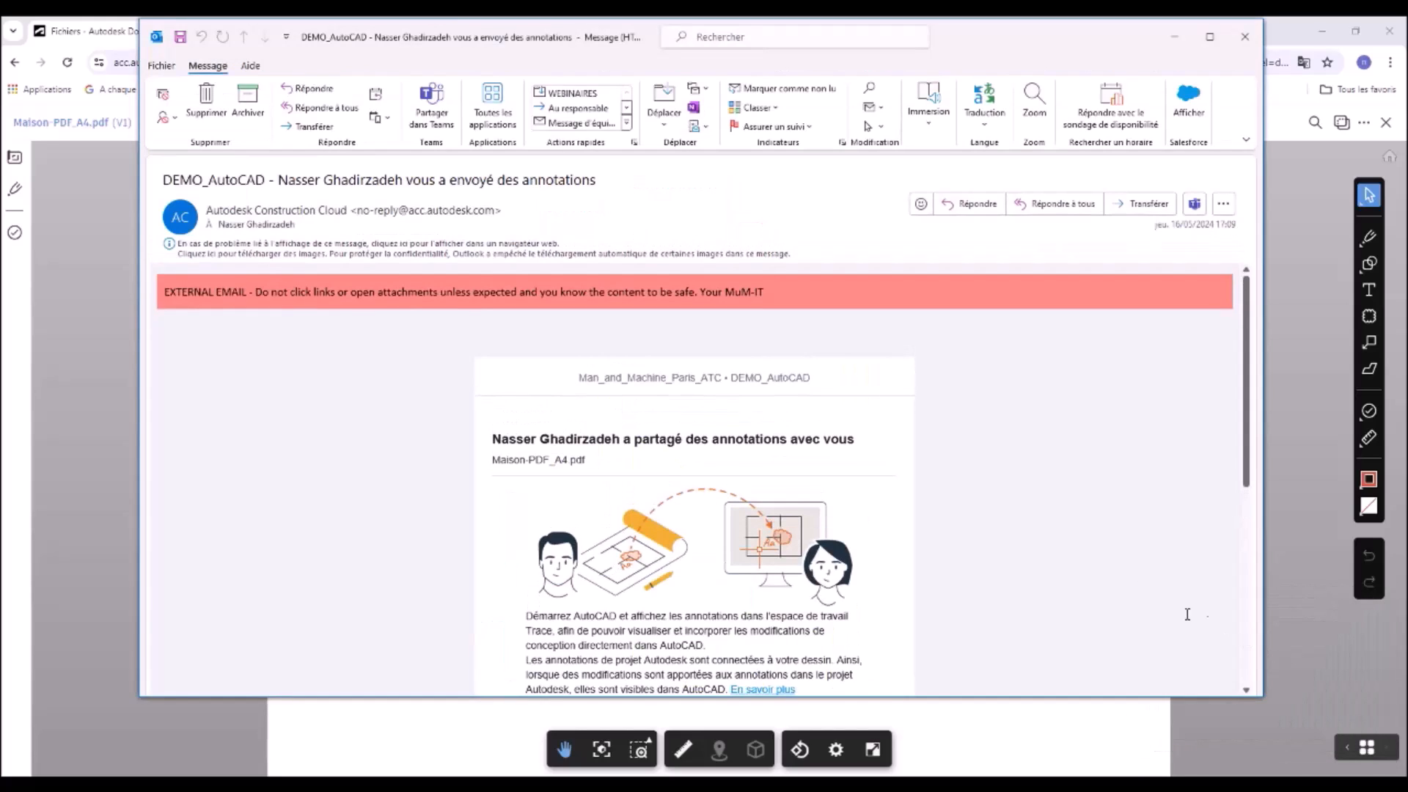
scroll(1078, 481, "down", 3)
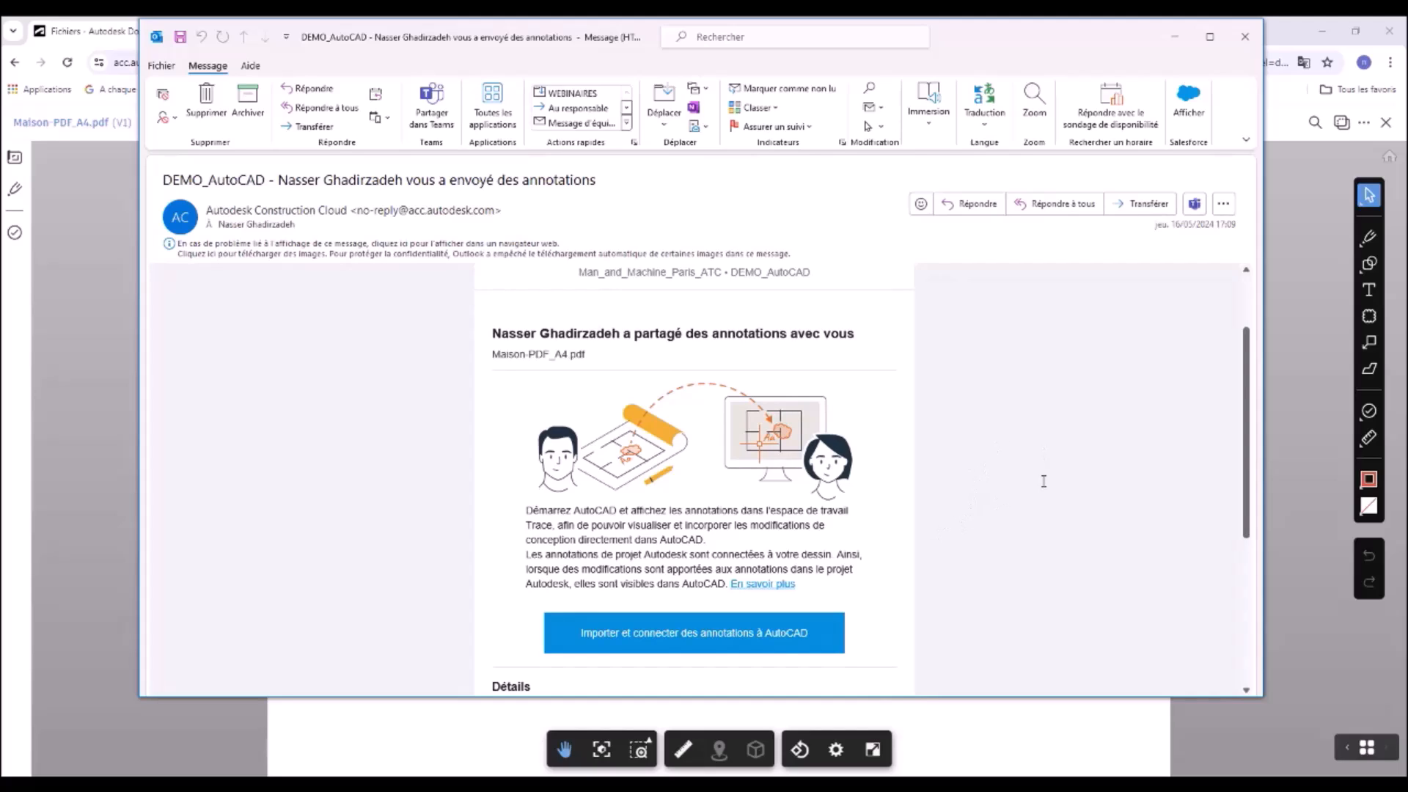
scroll(1038, 478, "down", 1)
scroll(953, 506, "down", 1)
left_click(638, 572)
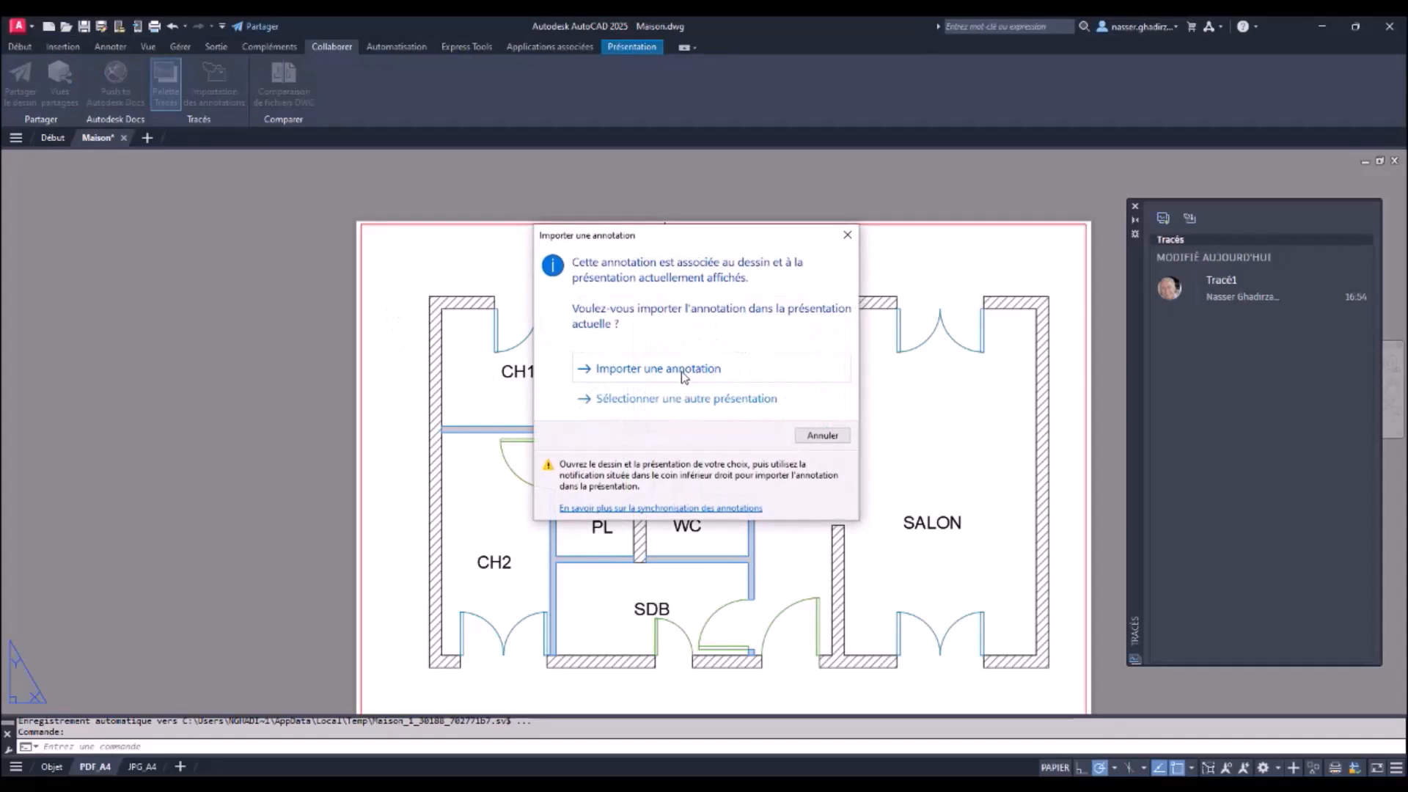
left_click(684, 374)
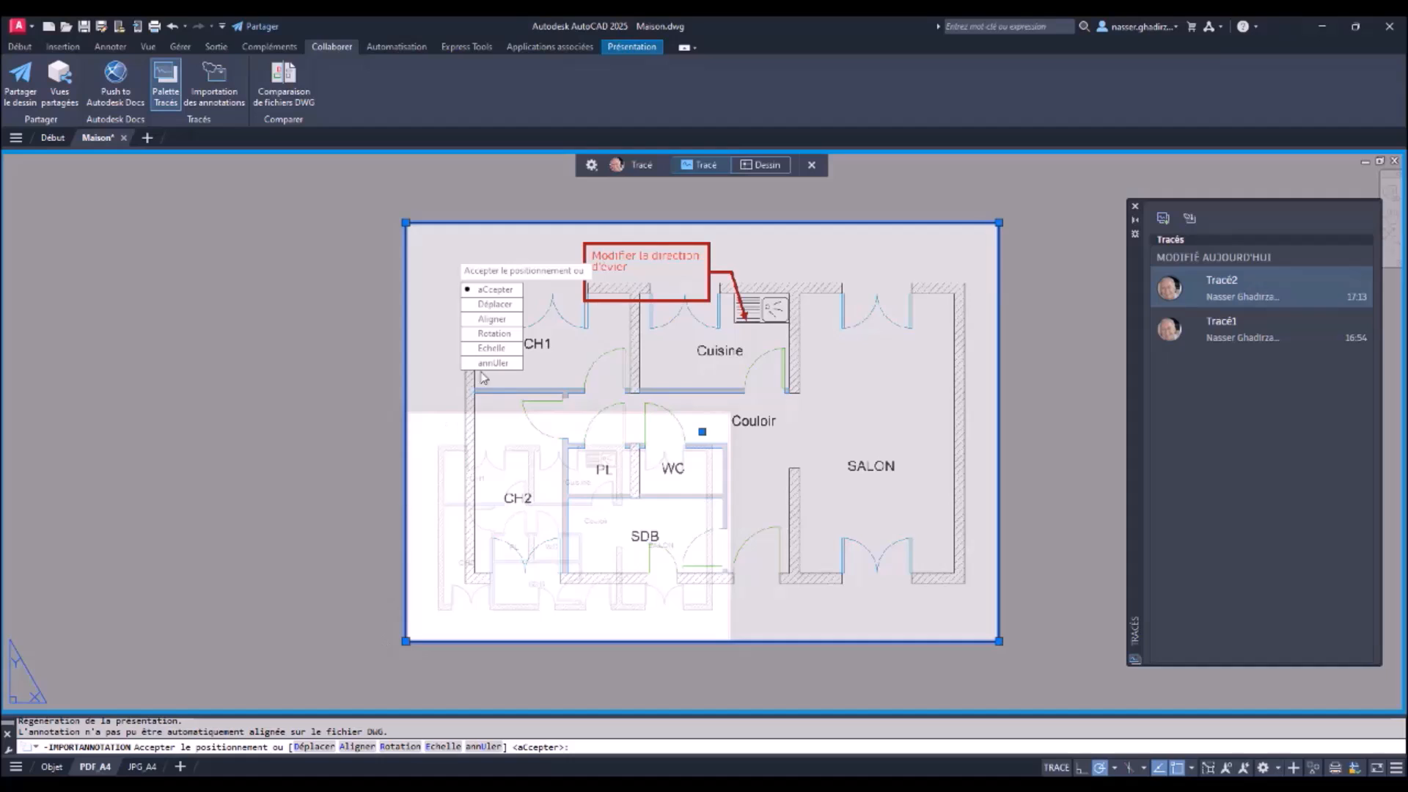
Step: Start aligning the imported annotation with the endpoint object snap enabled, matching its lower-left outer wall corner to the same corner in the drawing
left_click(503, 325)
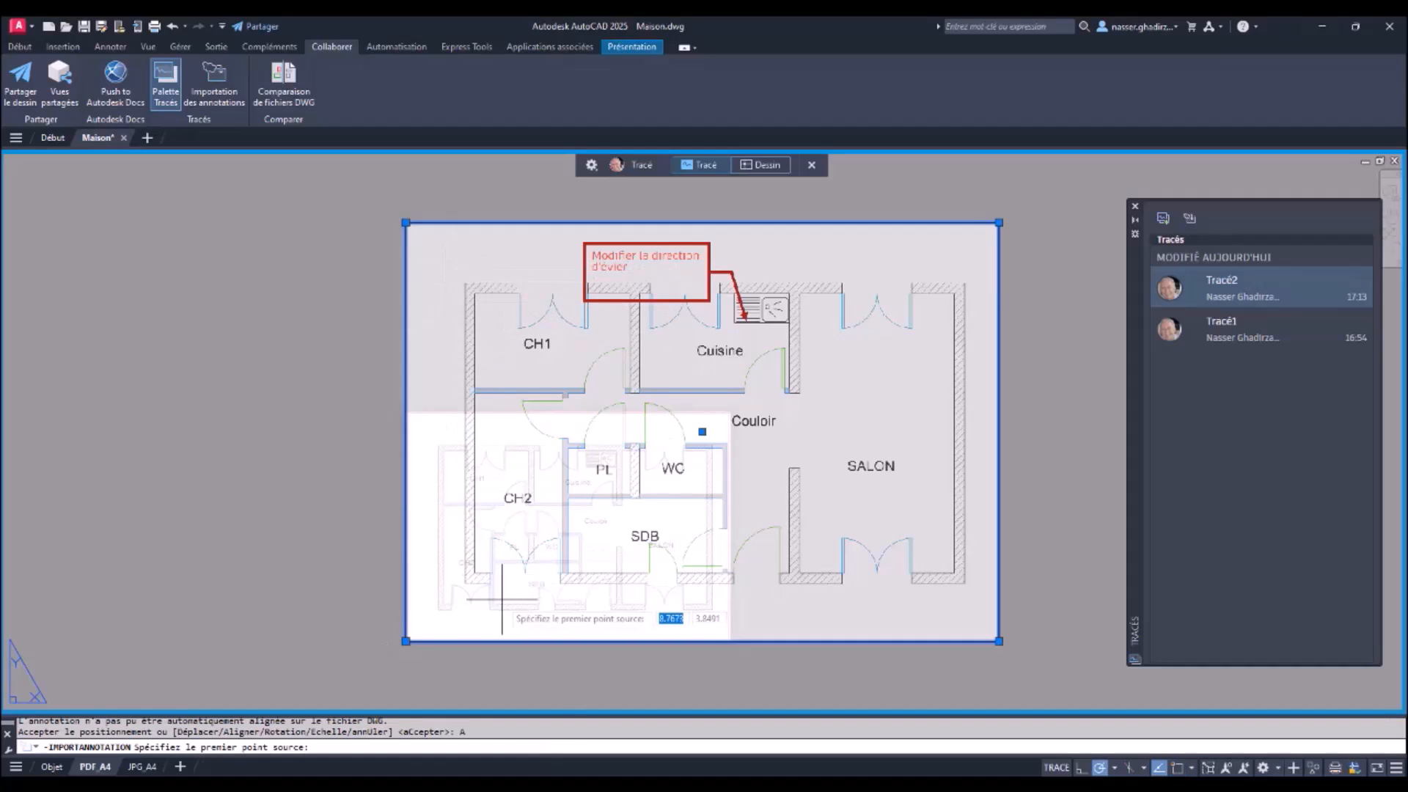
scroll(424, 596, "up", 4)
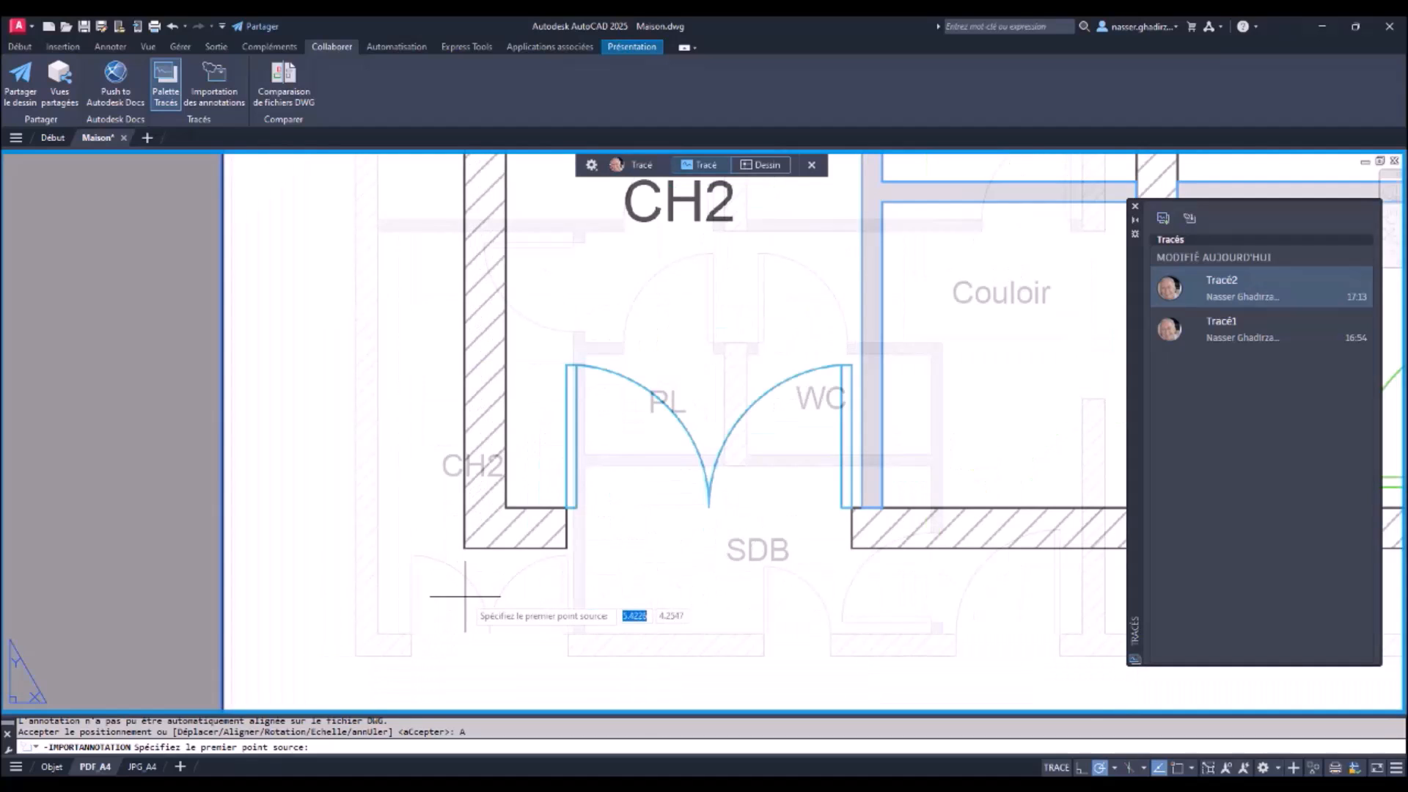
right_click(1173, 766)
left_click(1114, 749)
left_click(568, 320)
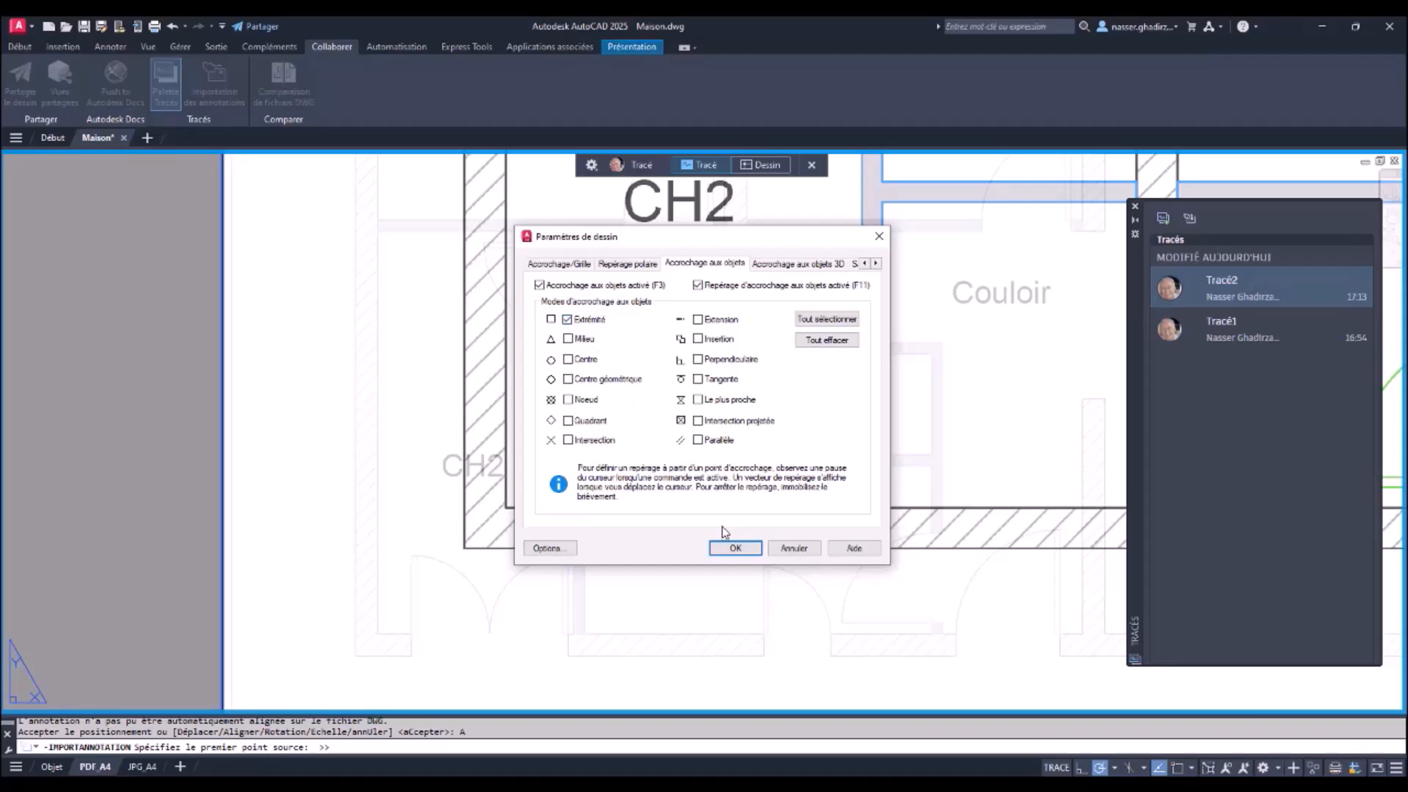
left_click(735, 548)
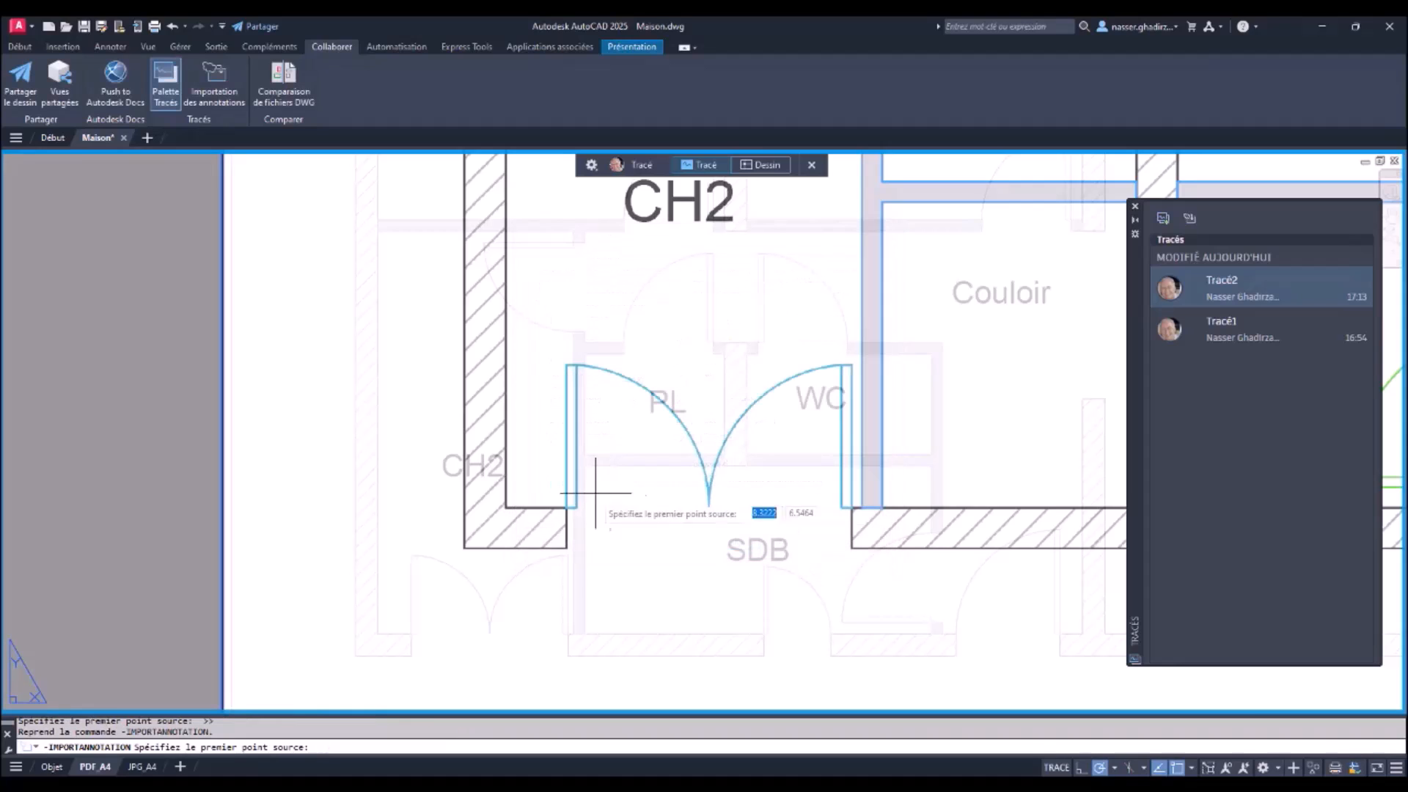
left_click(463, 546)
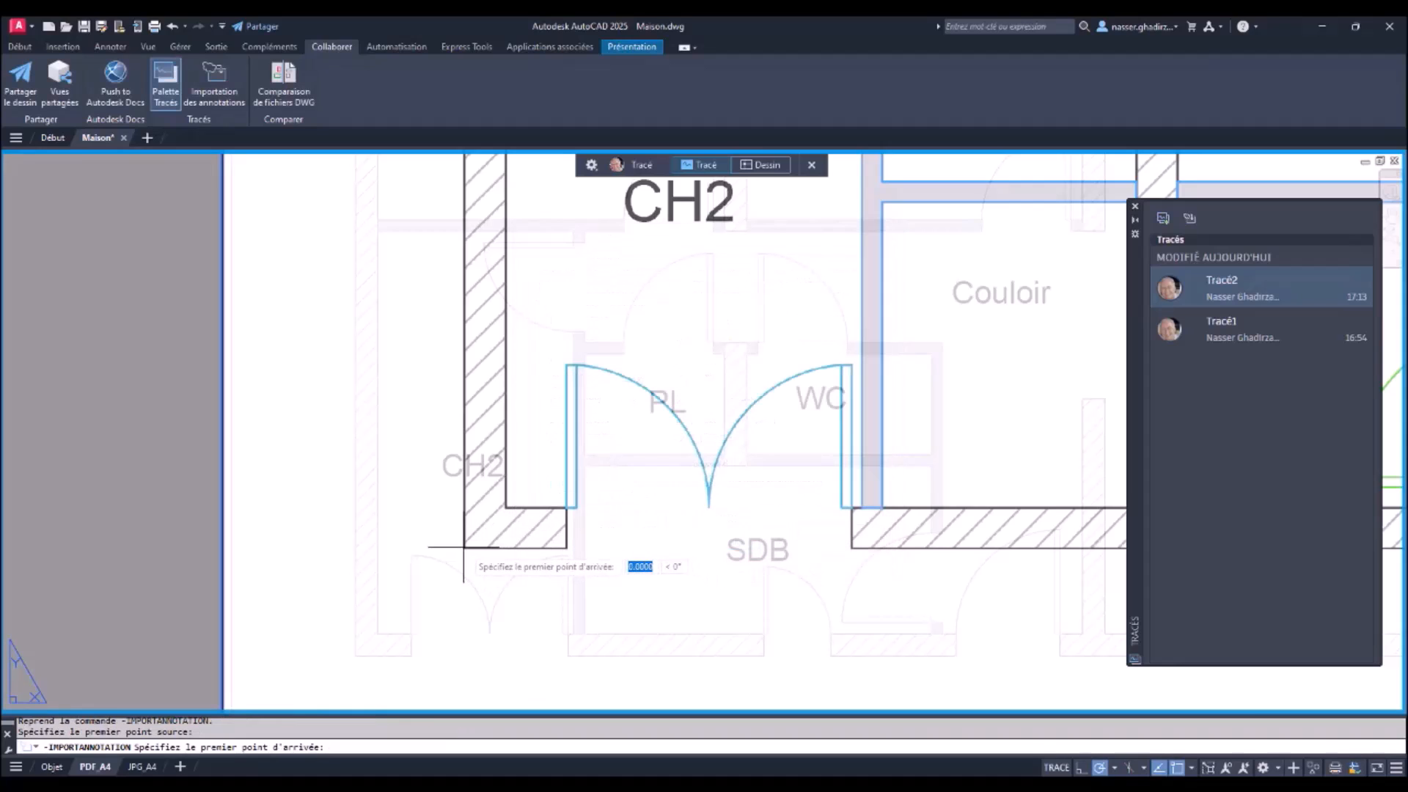
left_click(356, 656)
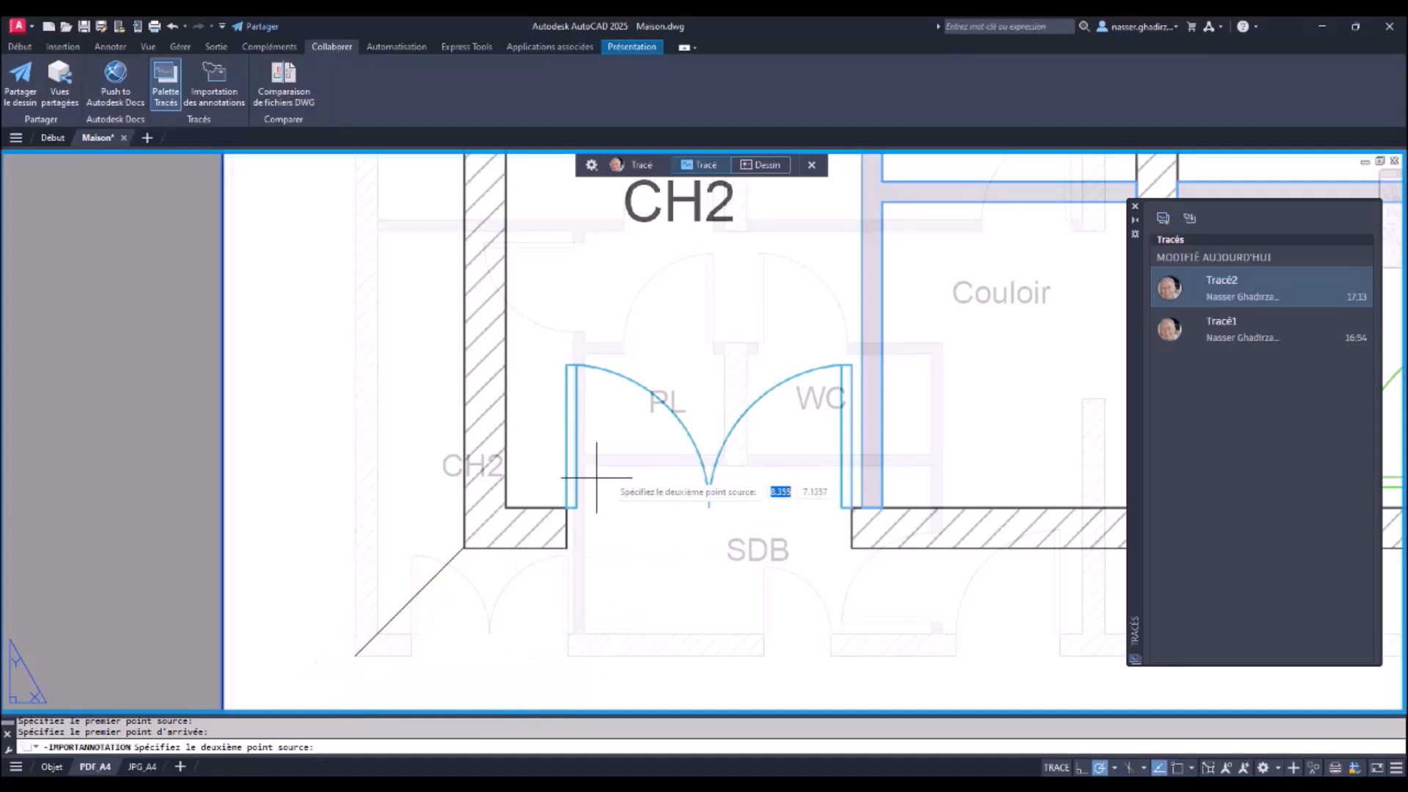
Step: Match the annotation's upper-right outer wall corner to the drawing's, scale it to the alignment points and accept the placement
scroll(649, 435, "down", 3)
middle_click_drag(956, 301, 754, 485)
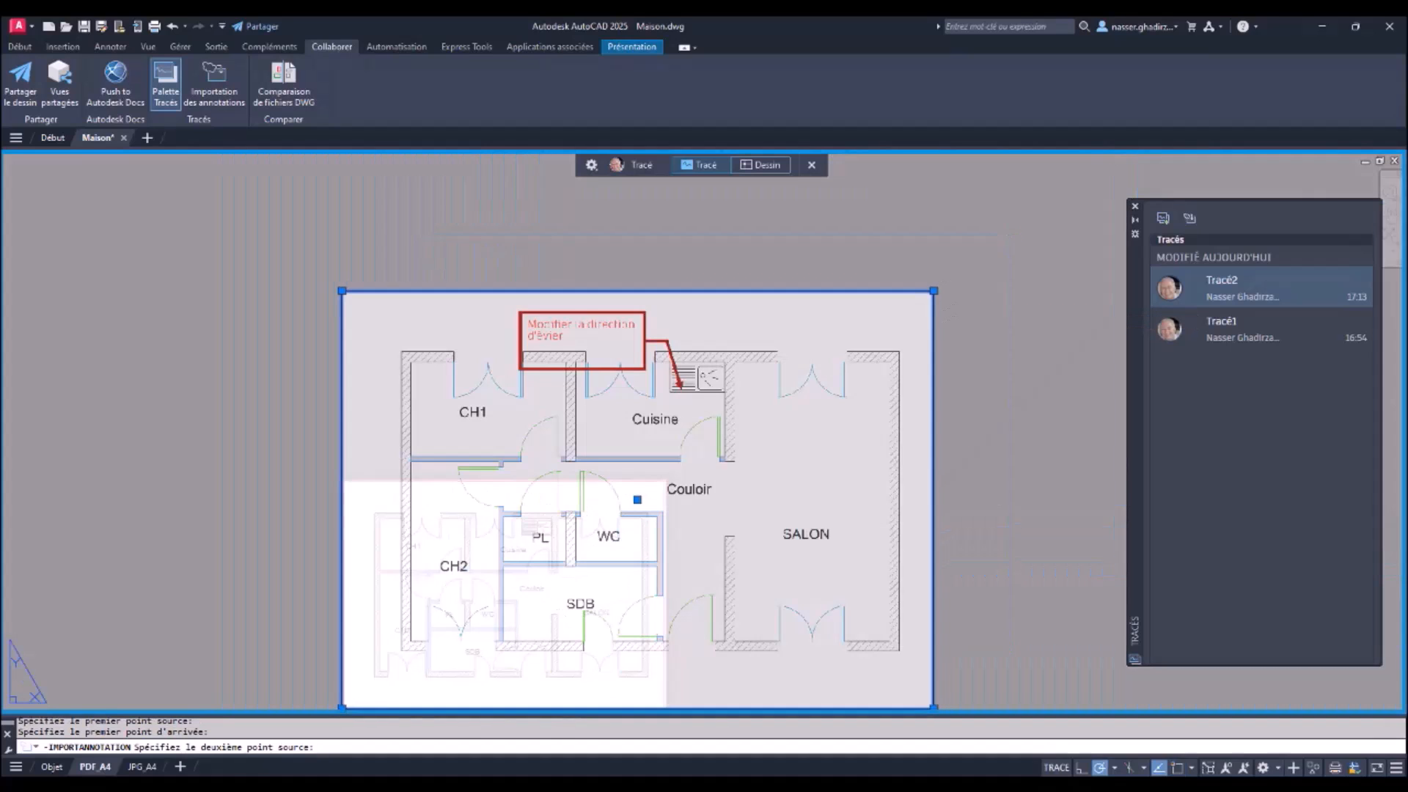
scroll(914, 353, "up", 2)
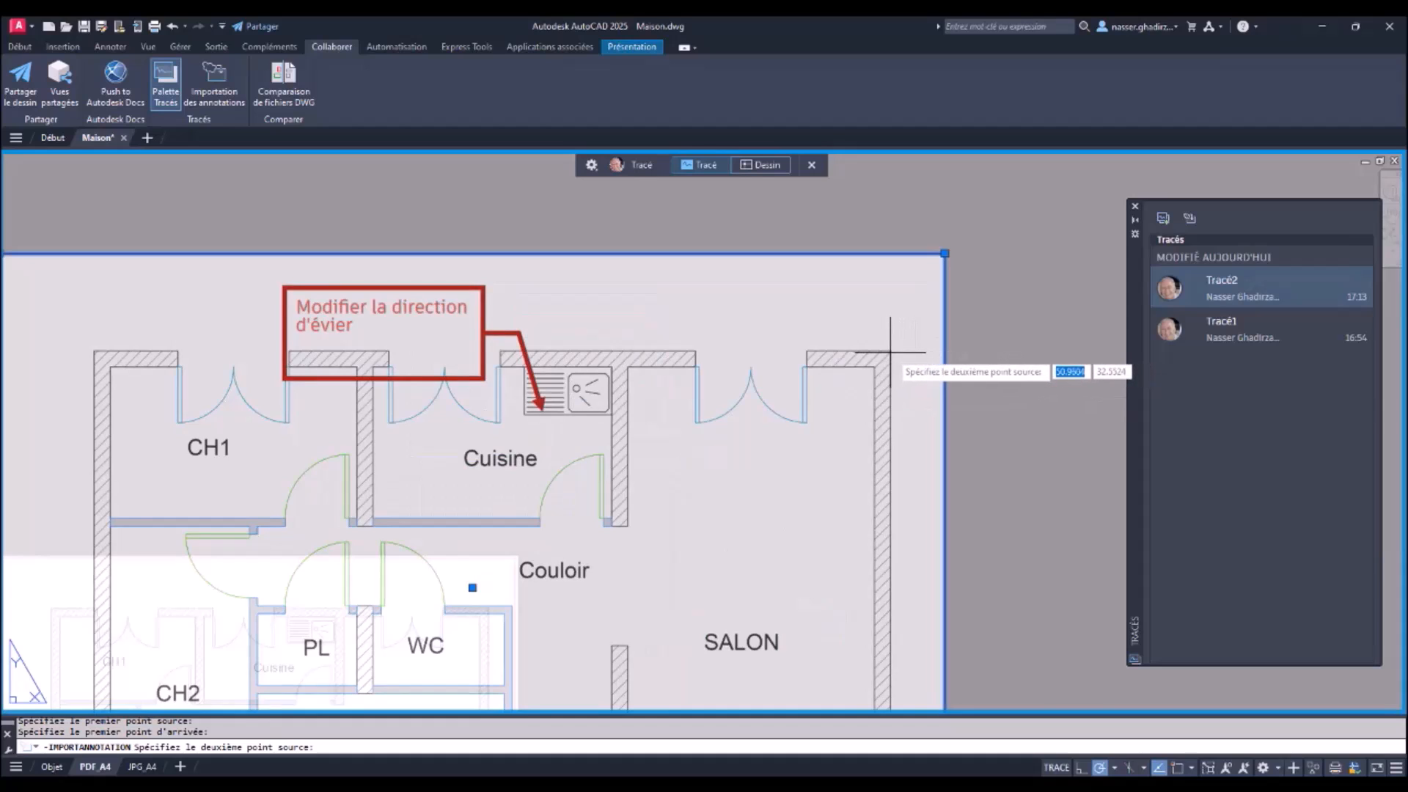
left_click(890, 352)
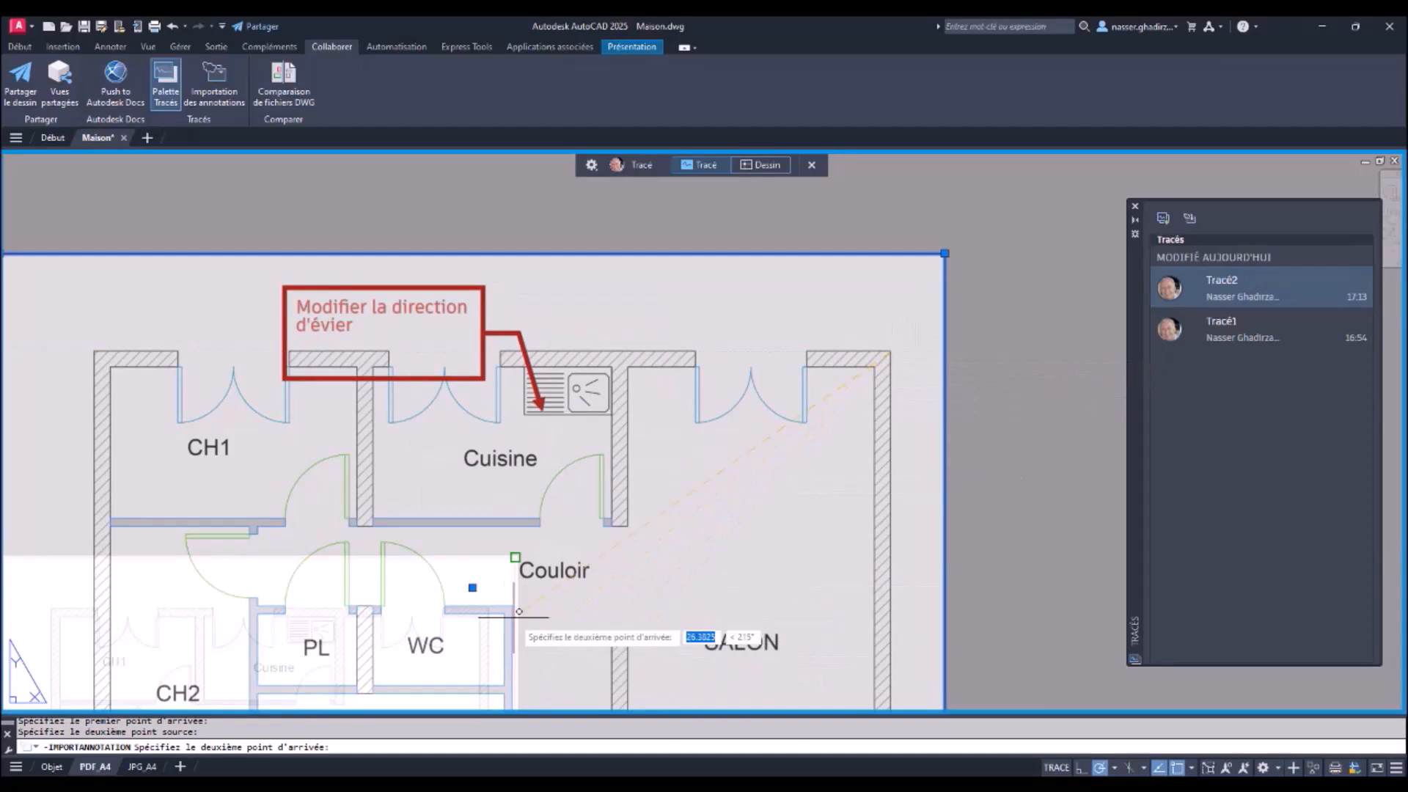
scroll(517, 616, "up", 4)
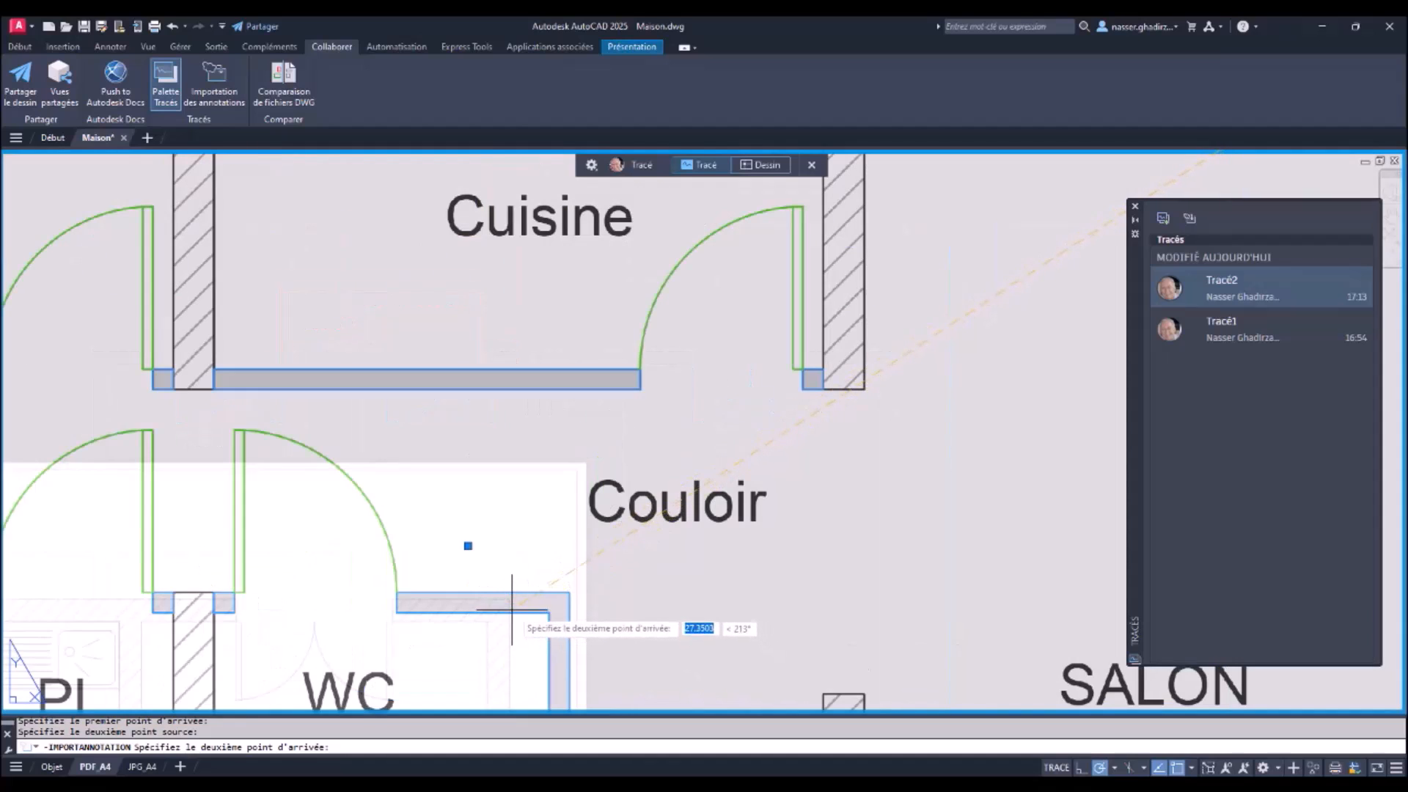
left_click(511, 609)
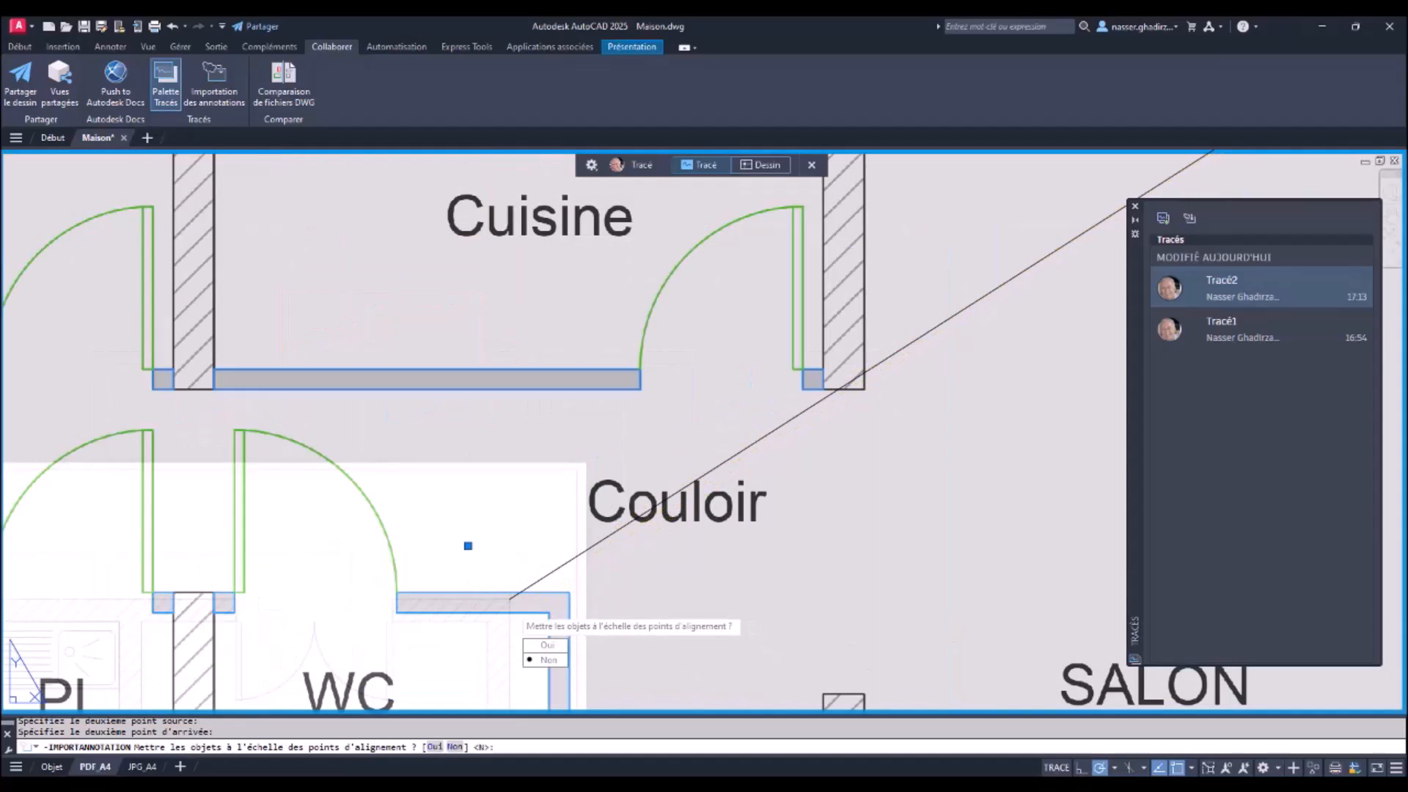
left_click(559, 646)
scroll(762, 474, "down", 5)
middle_click_drag(666, 514, 785, 321)
scroll(708, 377, "up", 5)
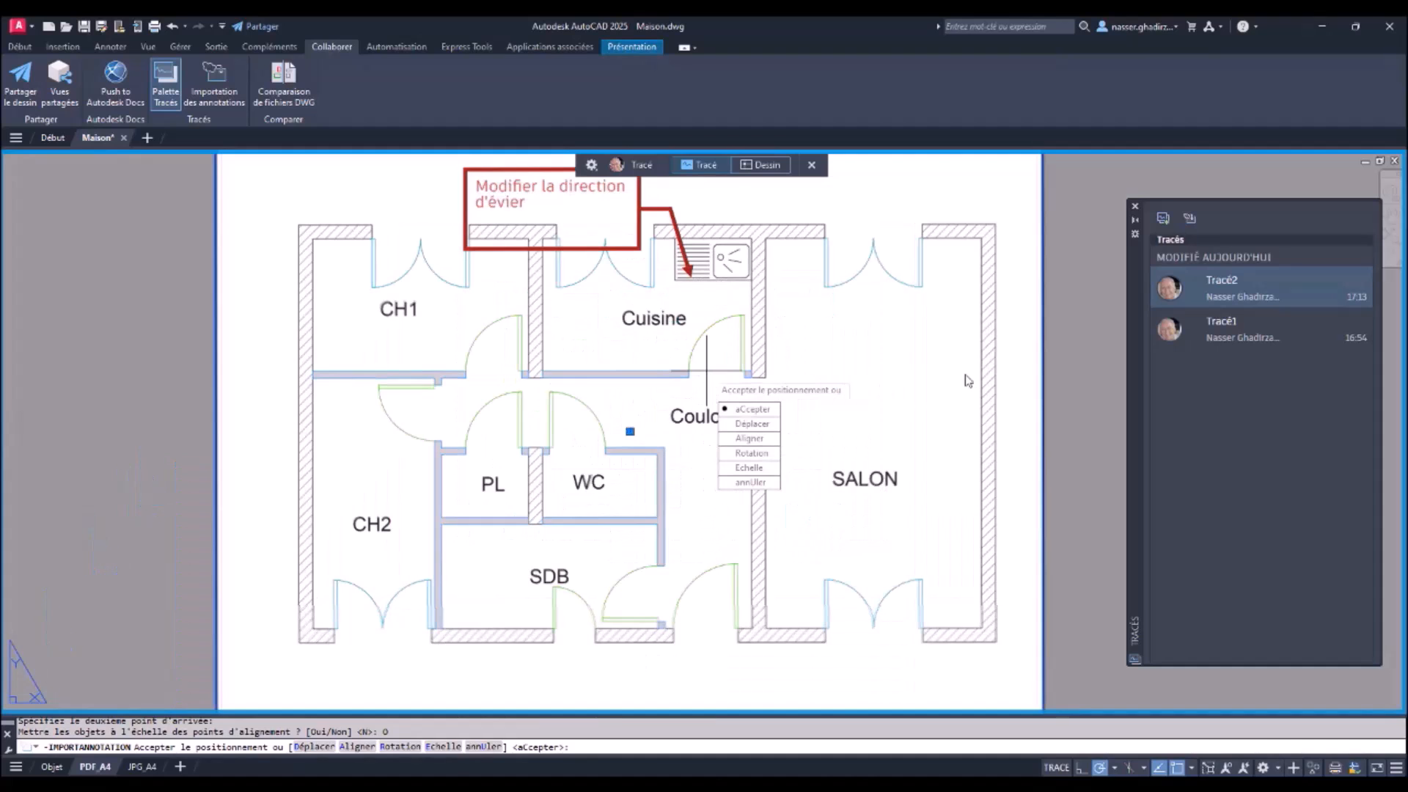
middle_click_drag(961, 386, 943, 426)
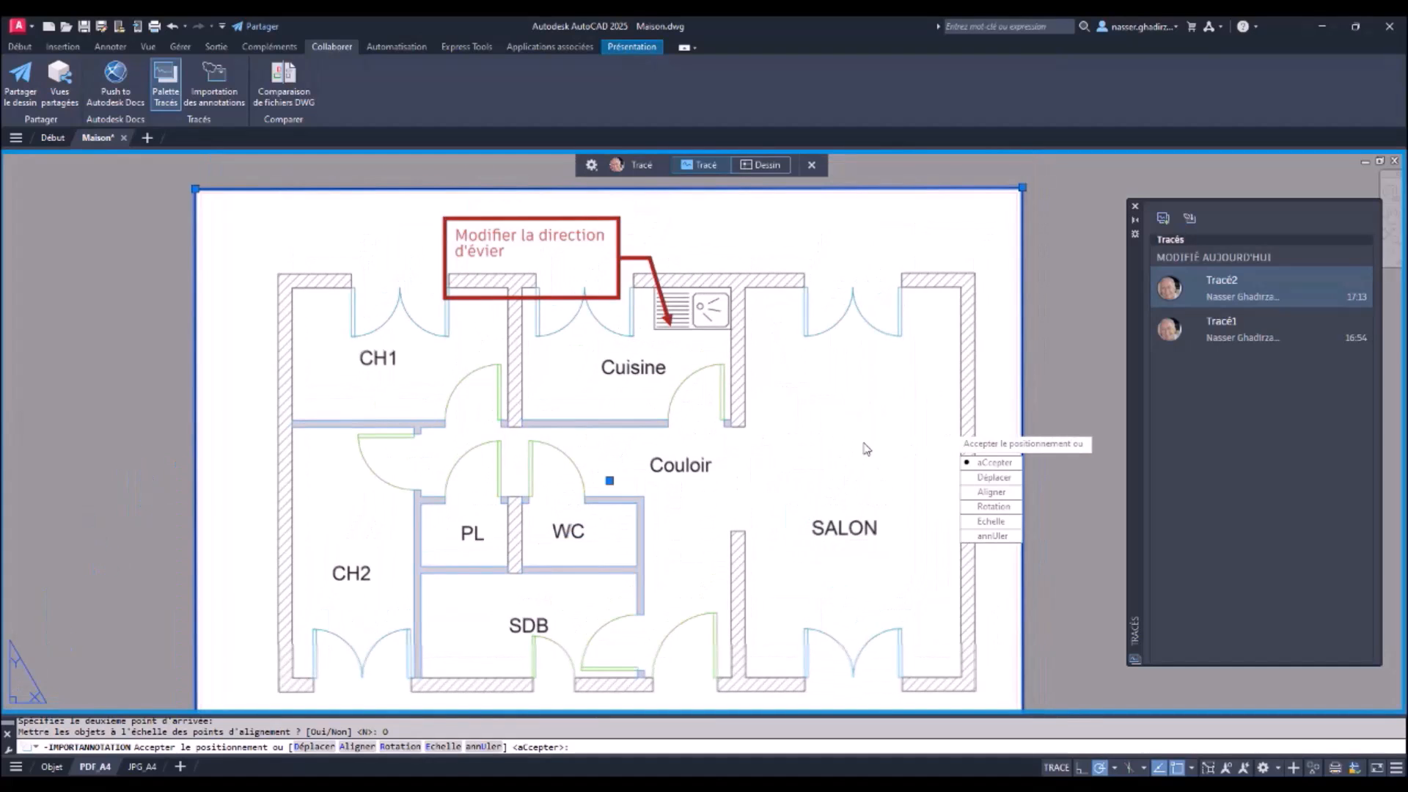
key("Return")
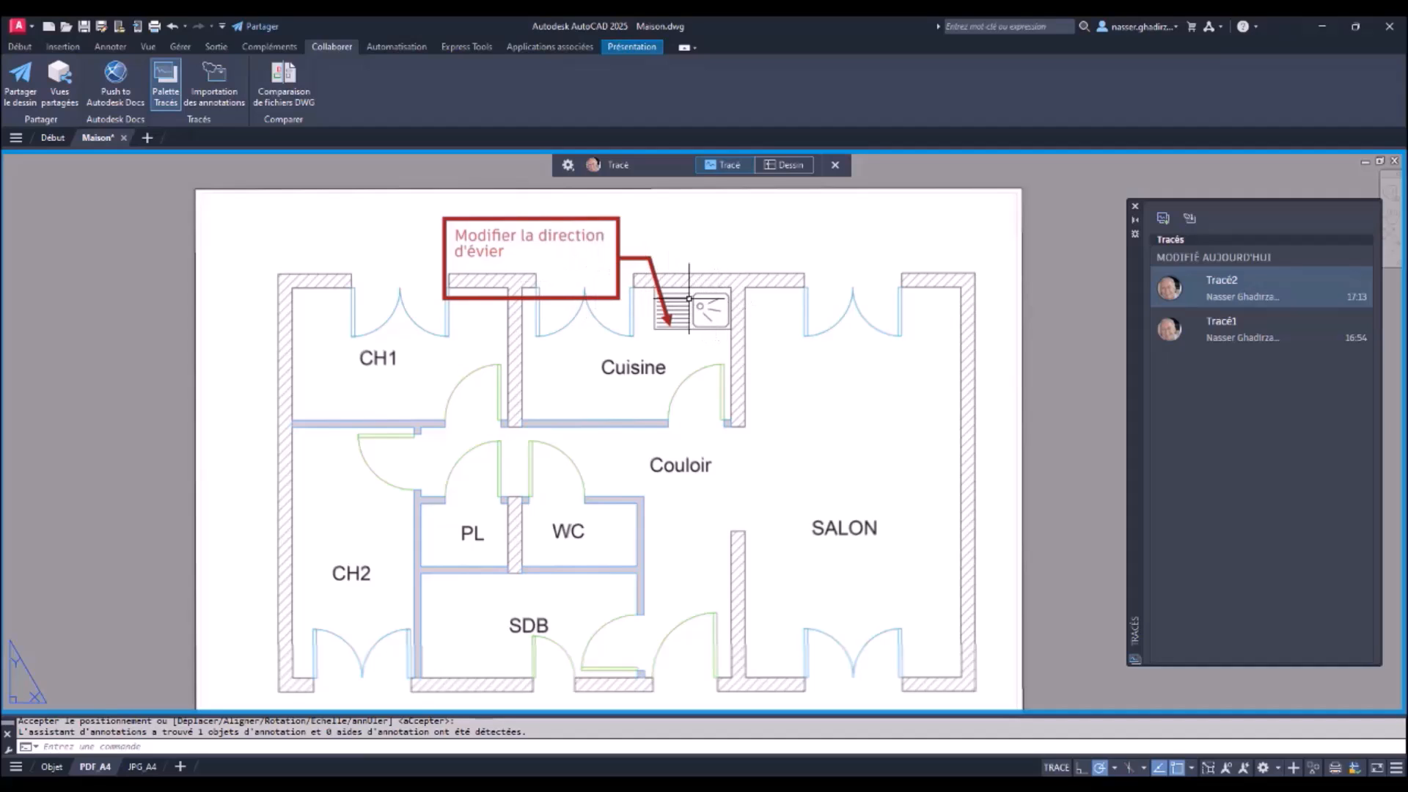
Step: Turn off the annotation's drawing background (Arrière-plan du dessin) in the trace settings
left_click(569, 166)
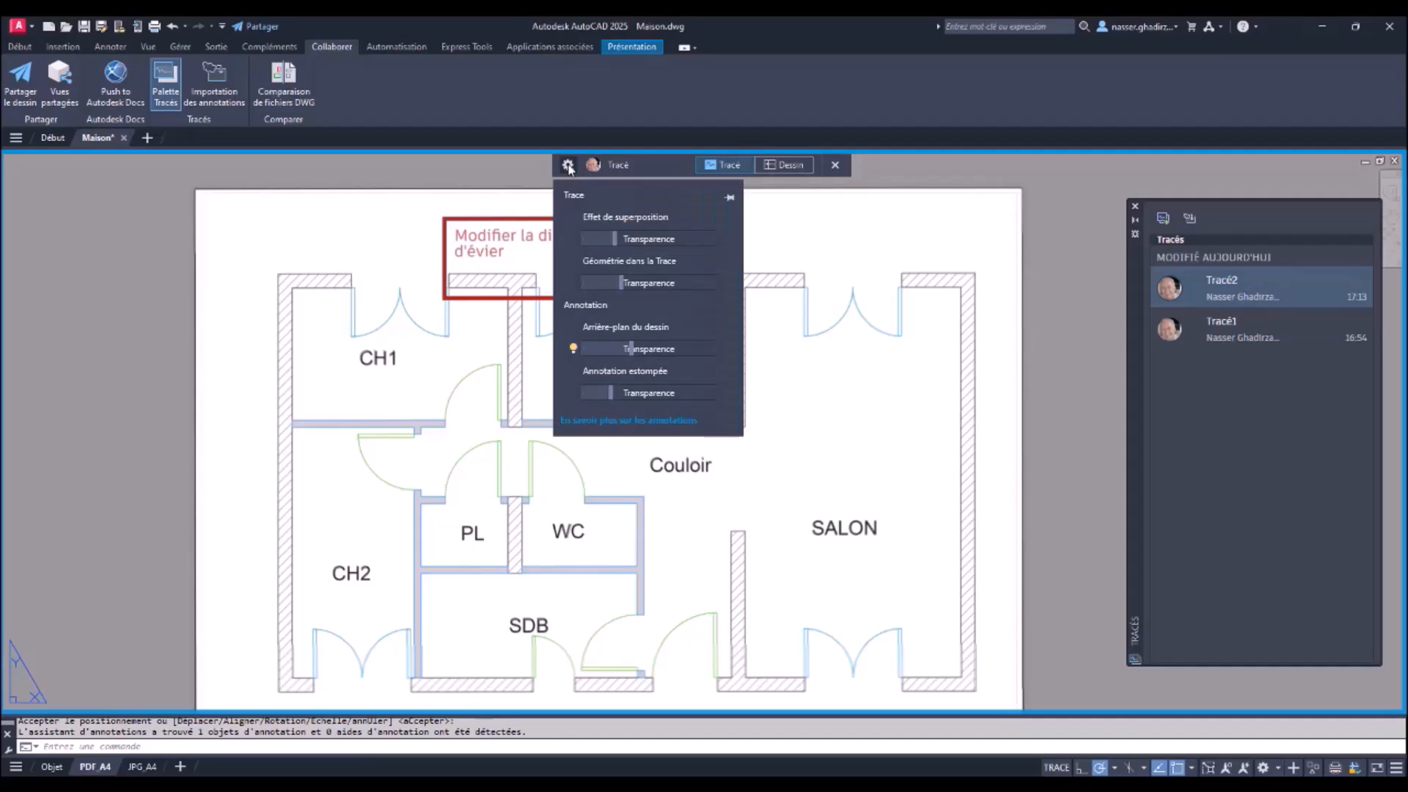
left_click(574, 350)
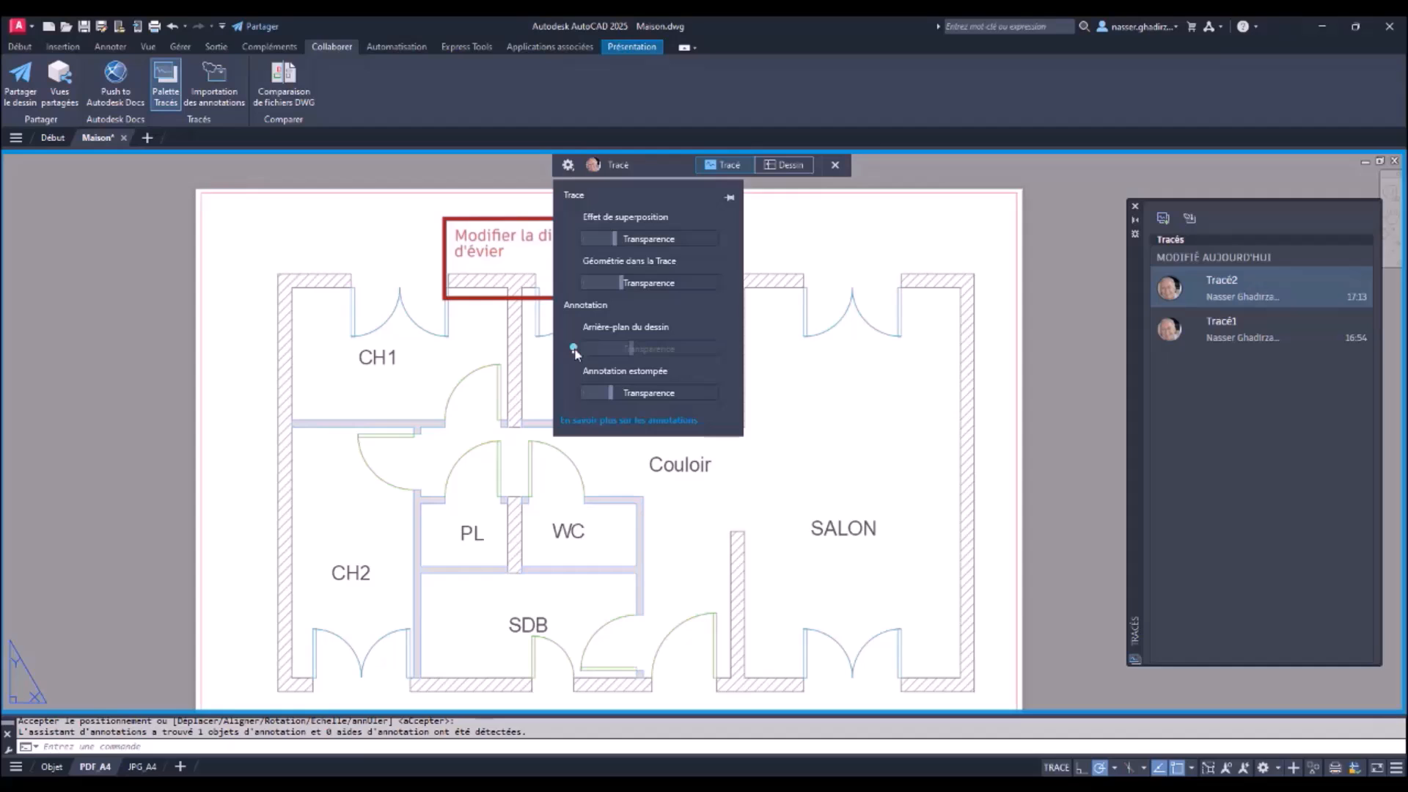
left_click(574, 349)
left_click(574, 349)
left_click(839, 192)
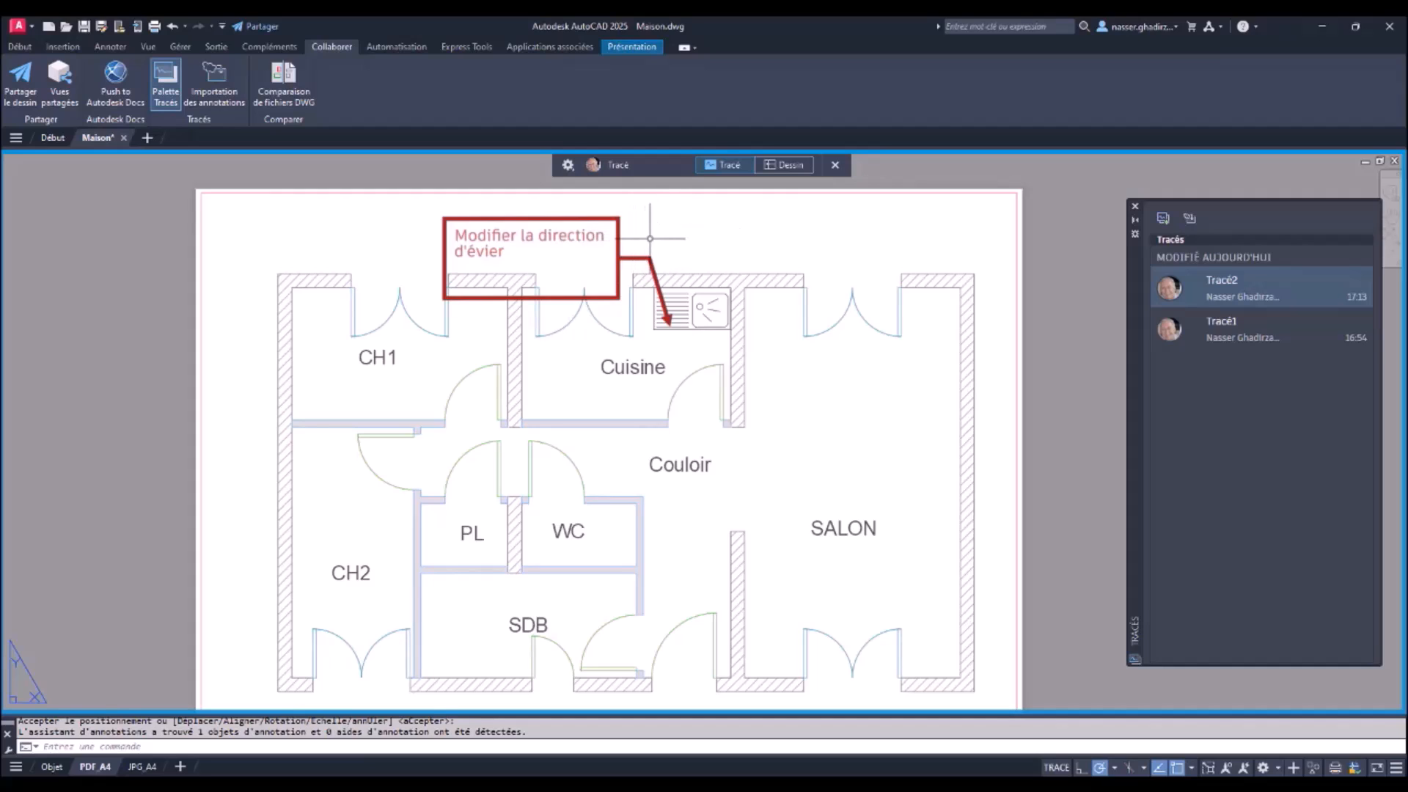
Step: Close the trace, reopen Tracé2 to view its sink annotation over the plan, and close it again
left_click(835, 165)
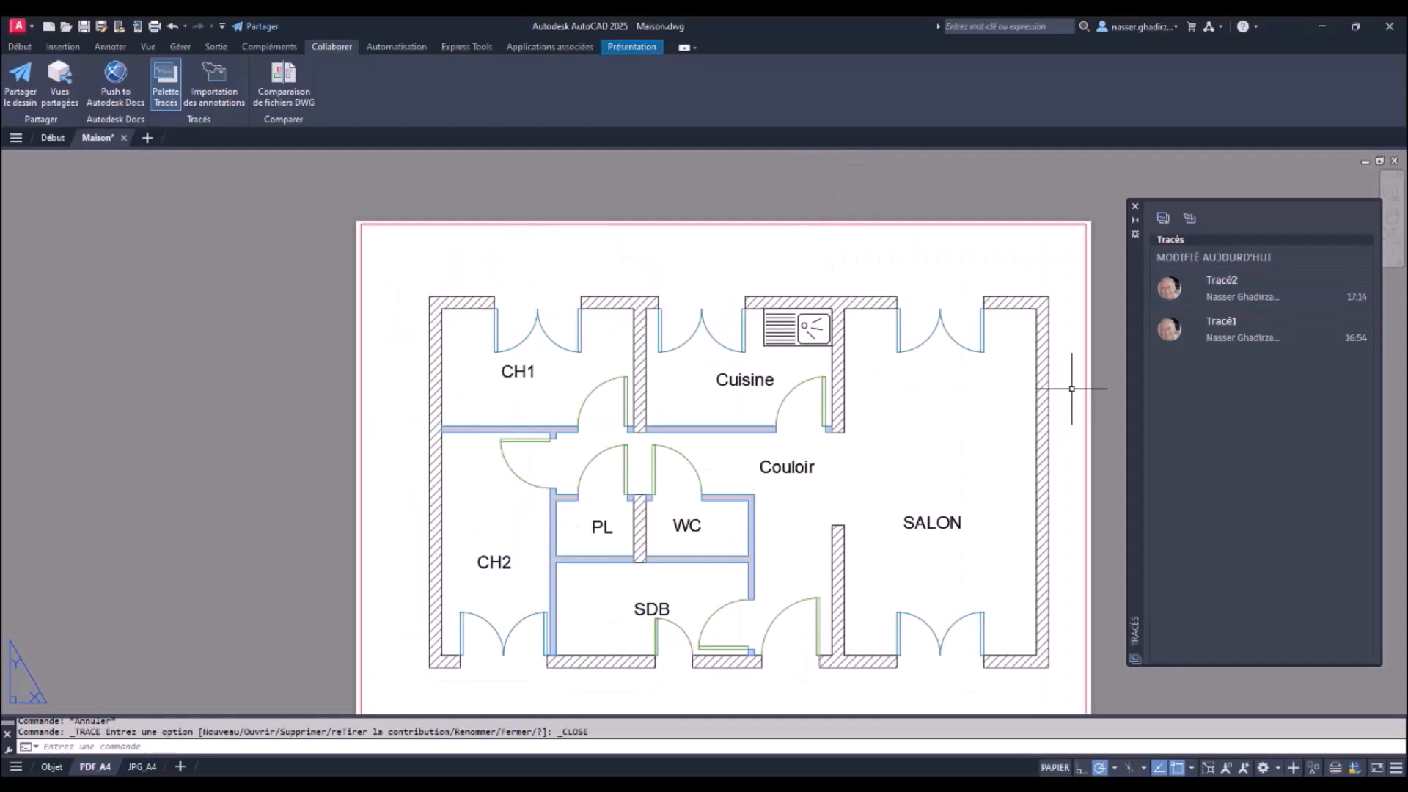
left_click(1231, 300)
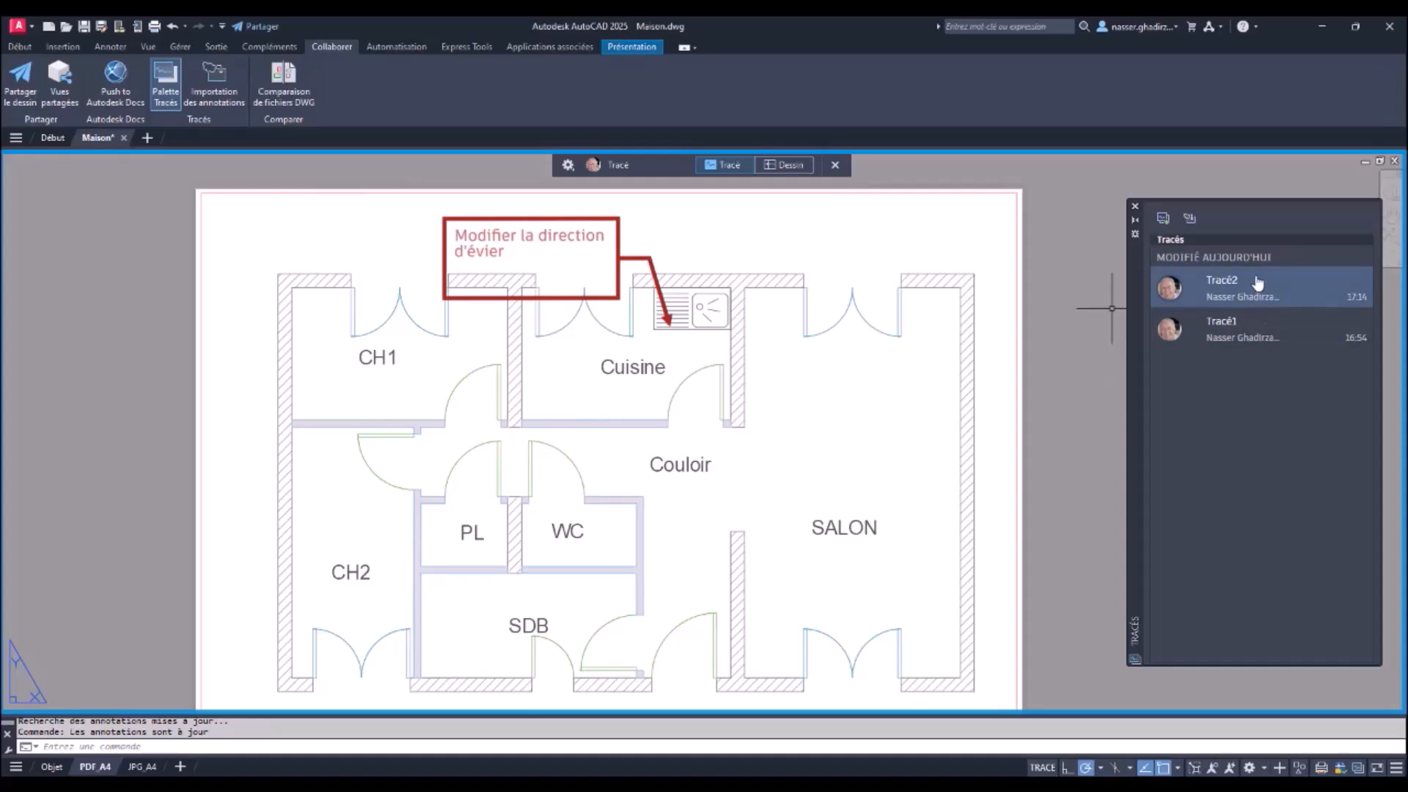
left_click(837, 166)
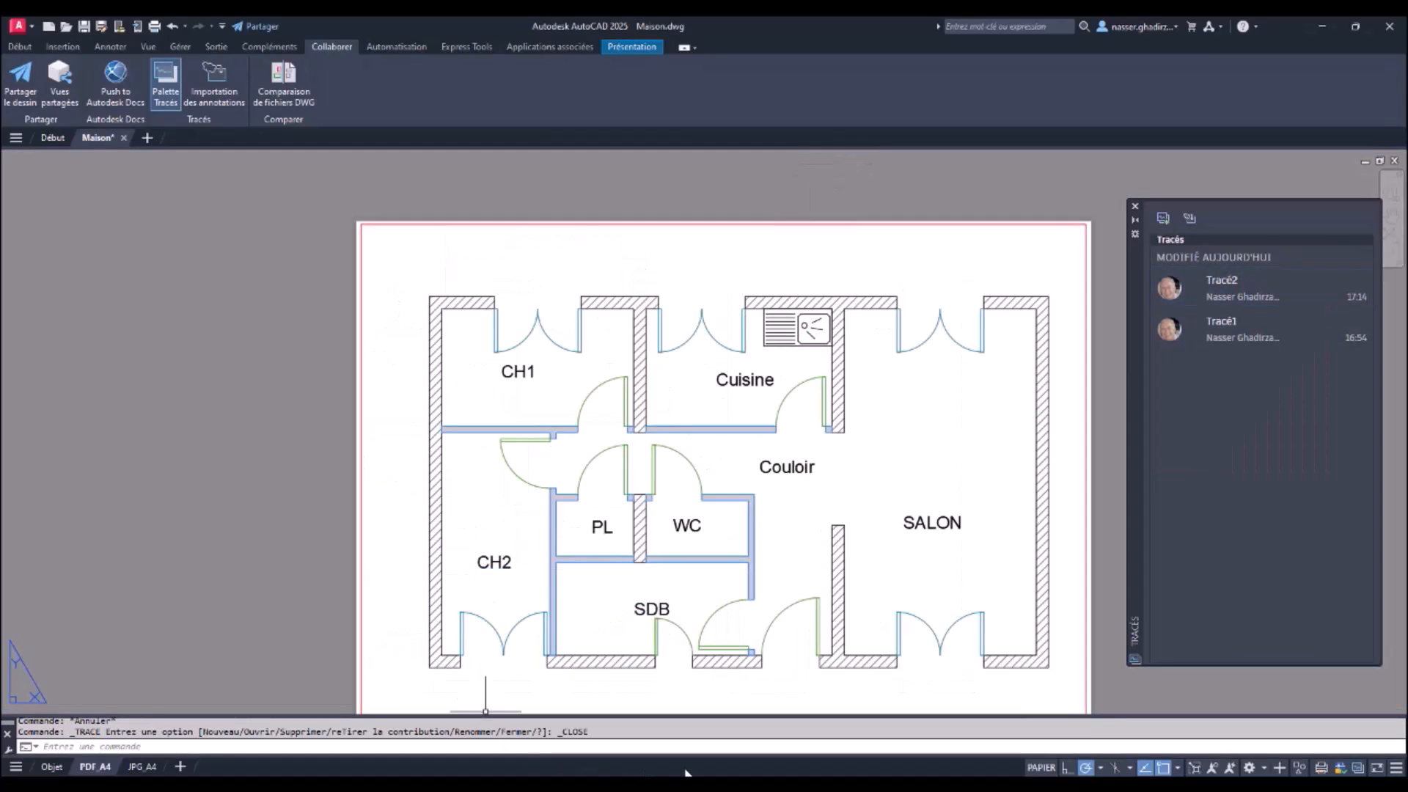
Step: Switch to Autodesk Docs in the browser and permanently delete the "Modifier la direction d'évier" callout from the PDF
mouse_move(588, 783)
left_click(589, 726)
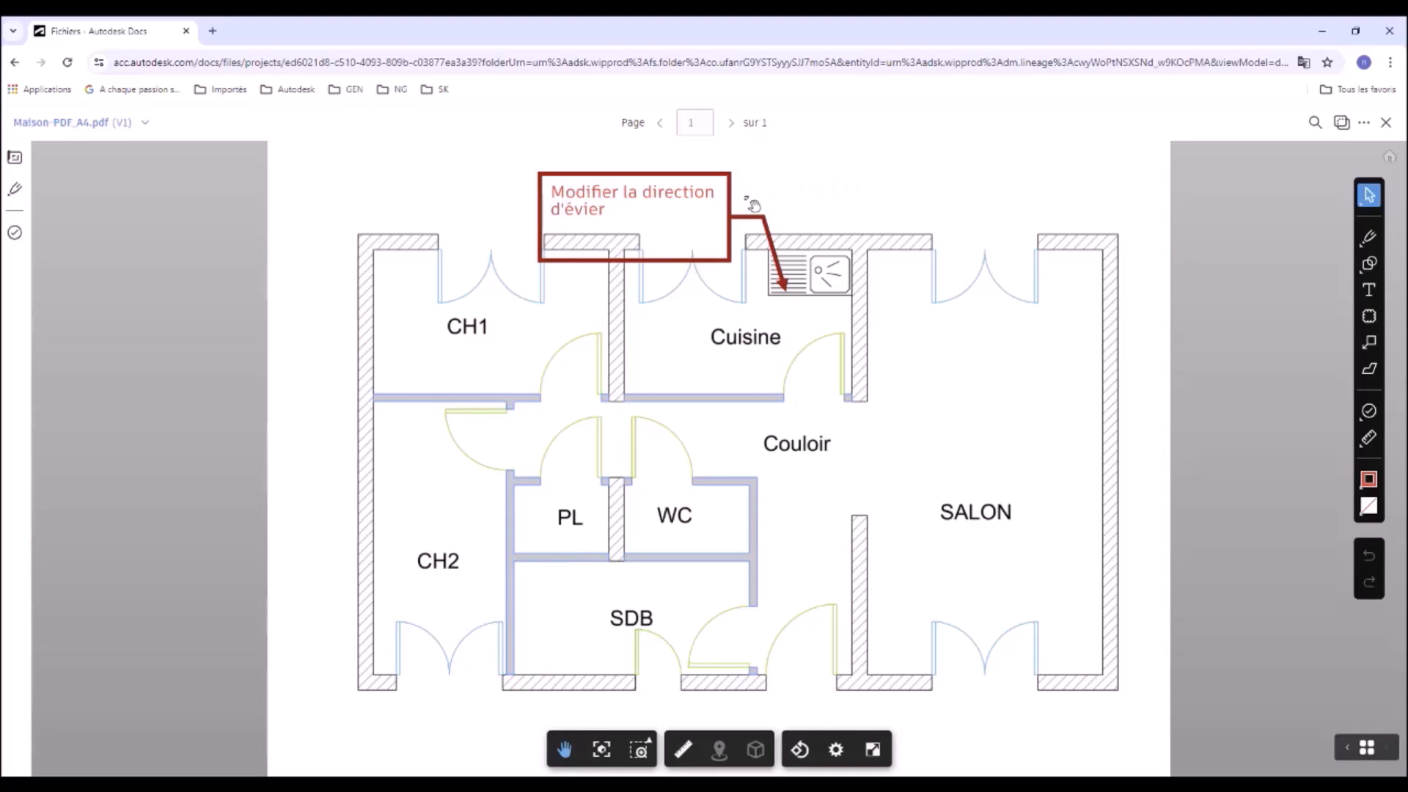
left_click(725, 199)
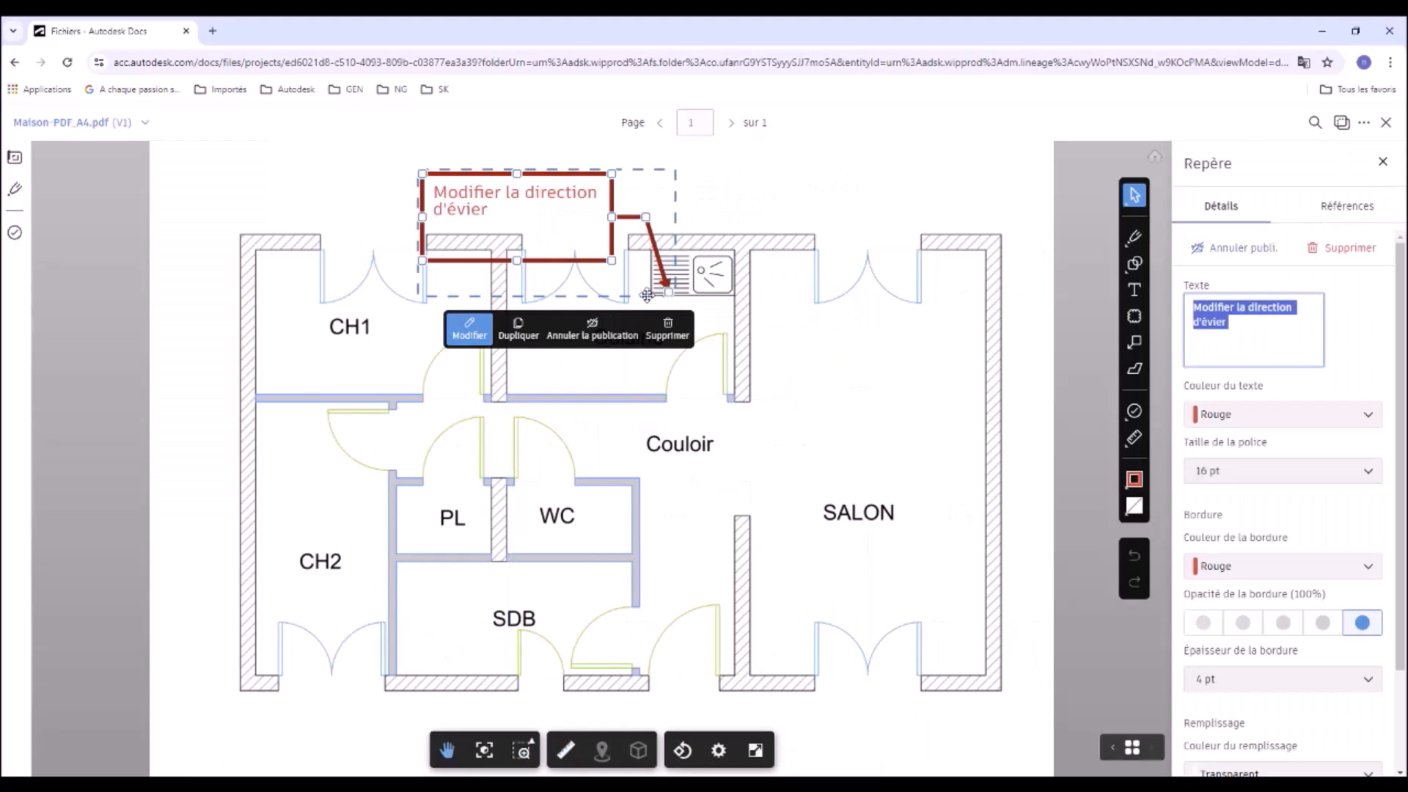
left_click(665, 331)
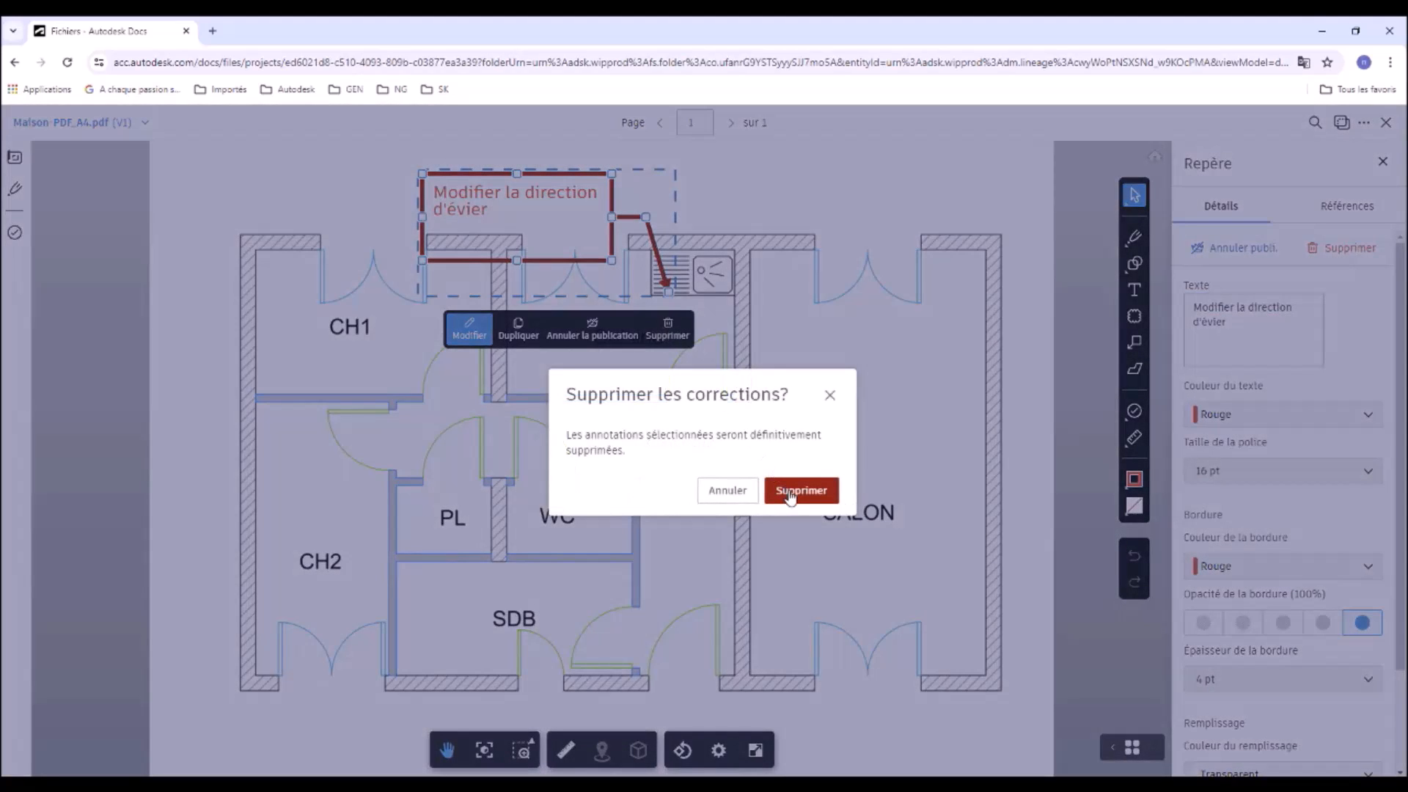
left_click(791, 493)
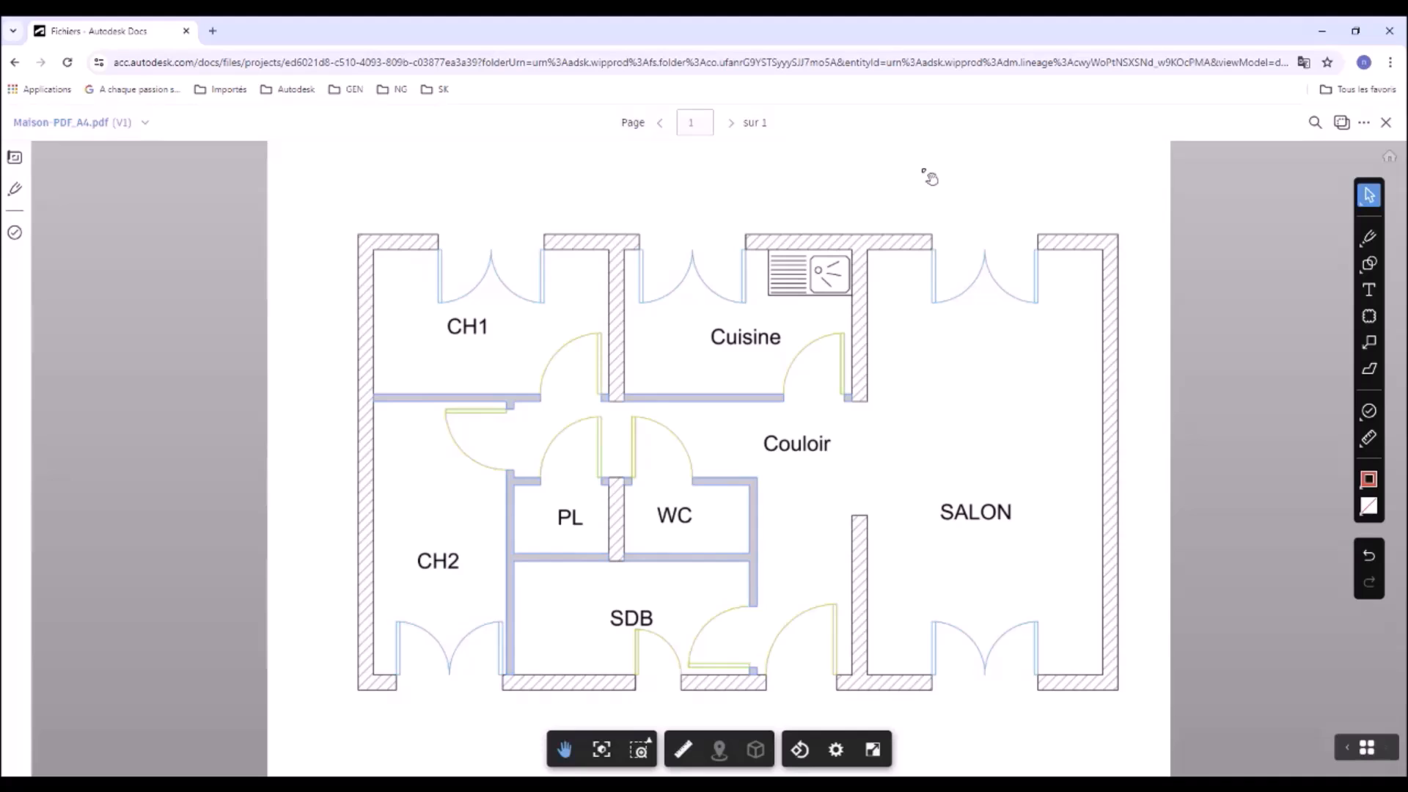
Step: Draw a revision cloud around the upper window of the SALON and publish it
left_click(1368, 316)
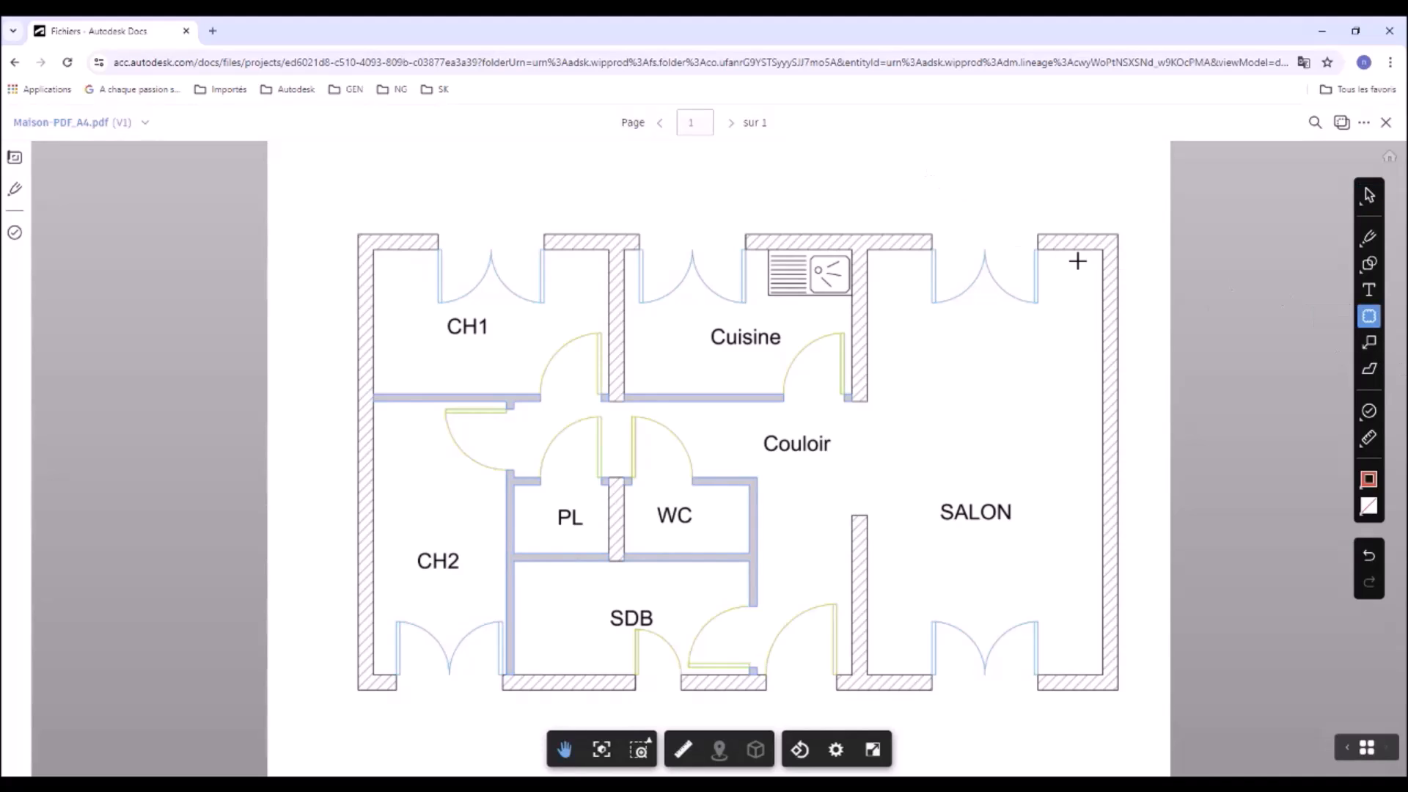
left_click_drag(896, 207, 1088, 379)
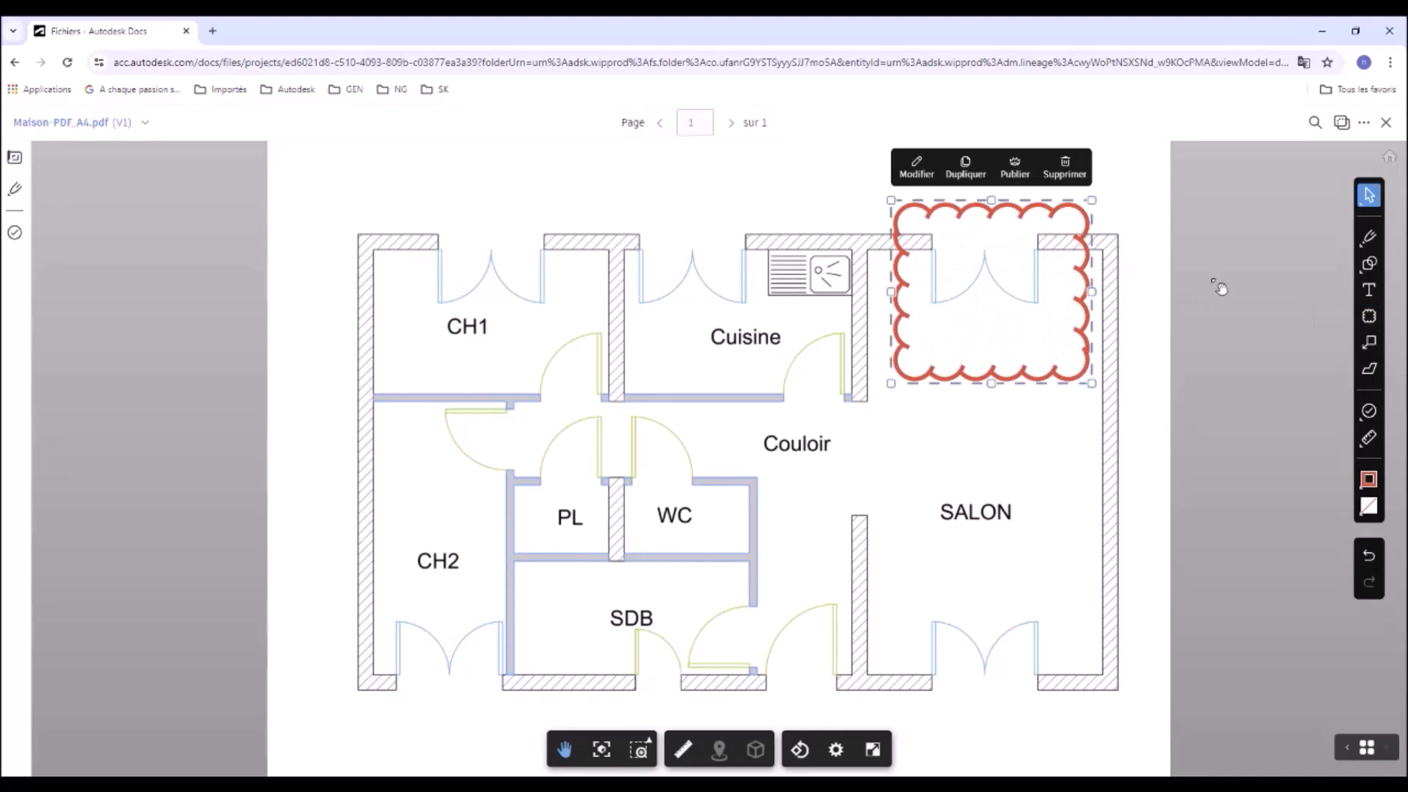
left_click(1016, 173)
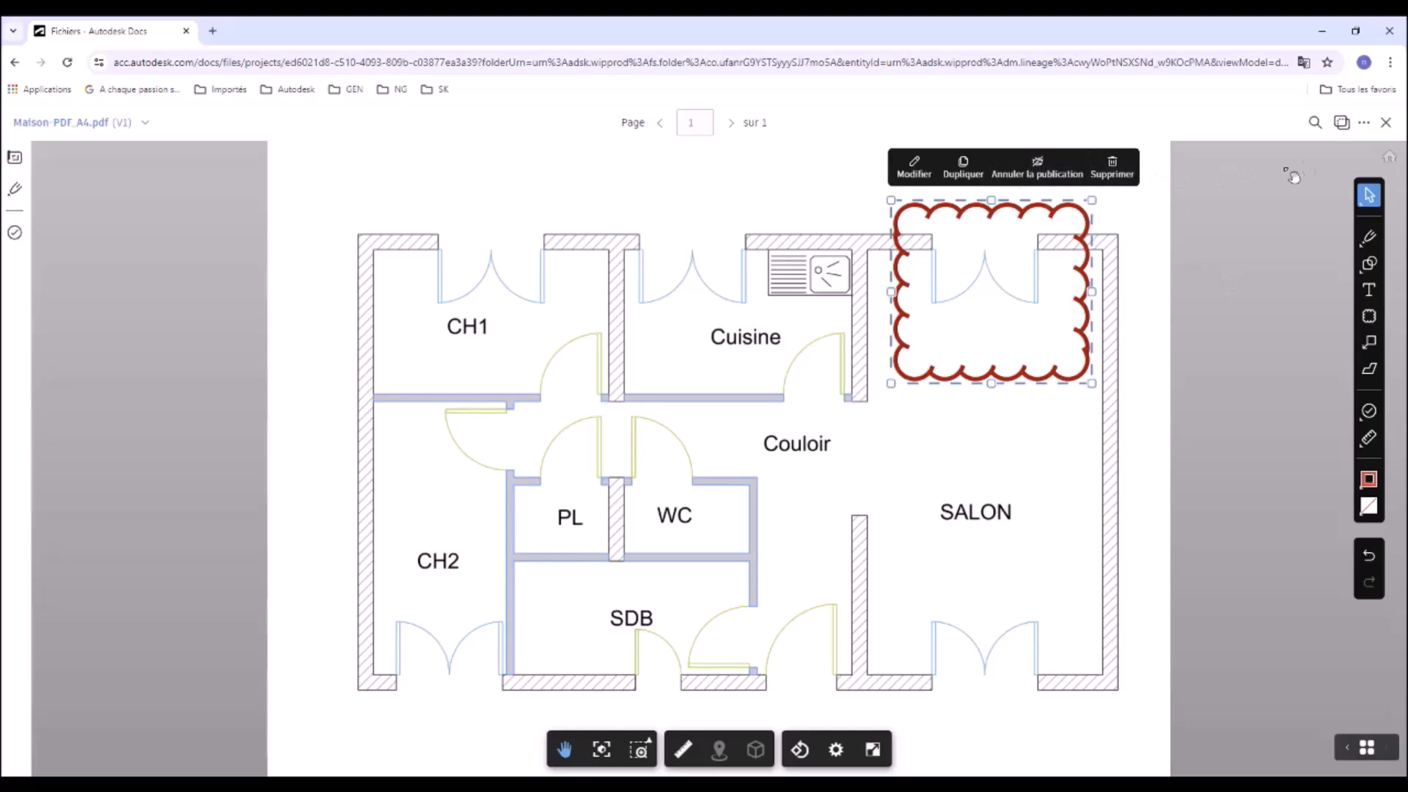
Step: Synchronize the PDF's annotations with AutoCAD by sending them to a project member, and reopen Tracé2 in AutoCAD
left_click(1363, 123)
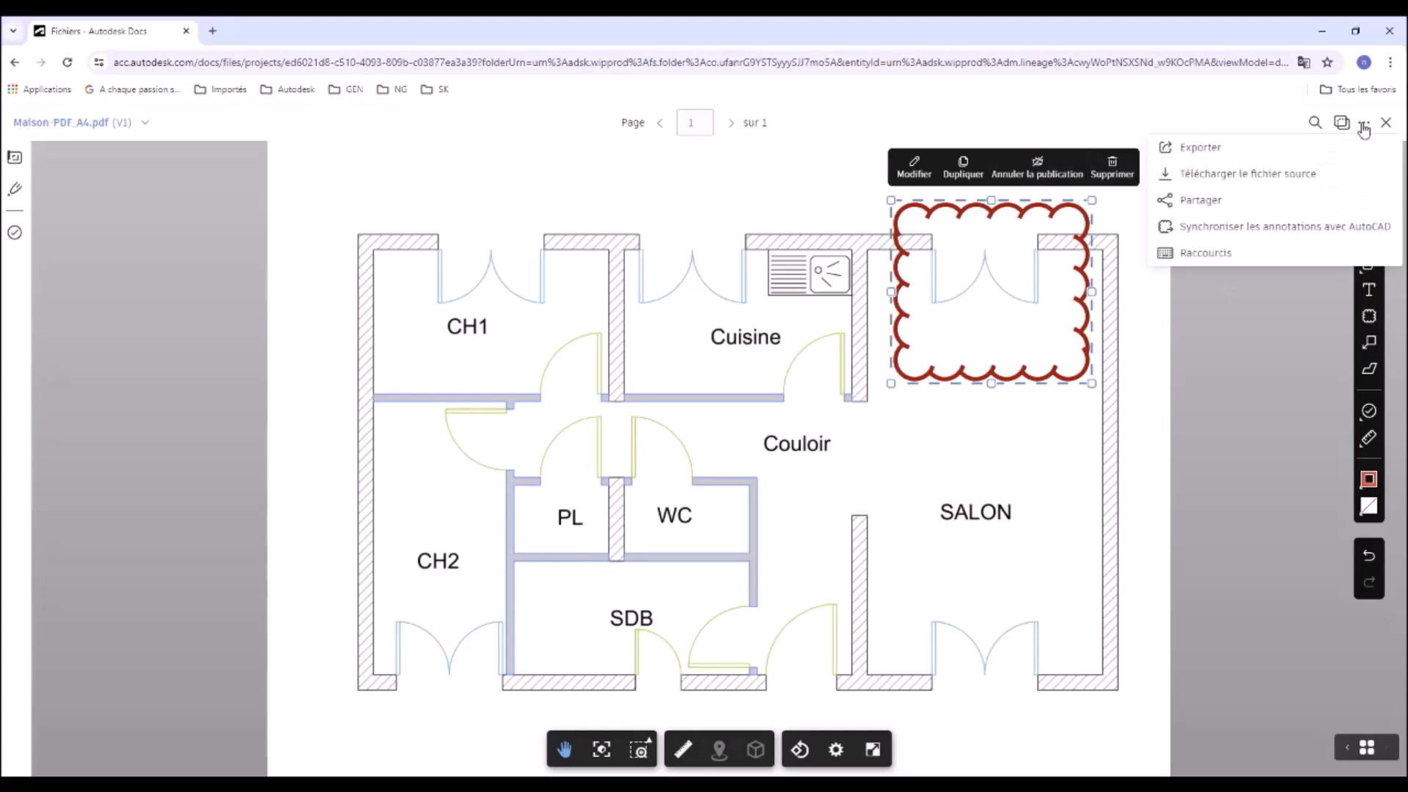
left_click(1276, 229)
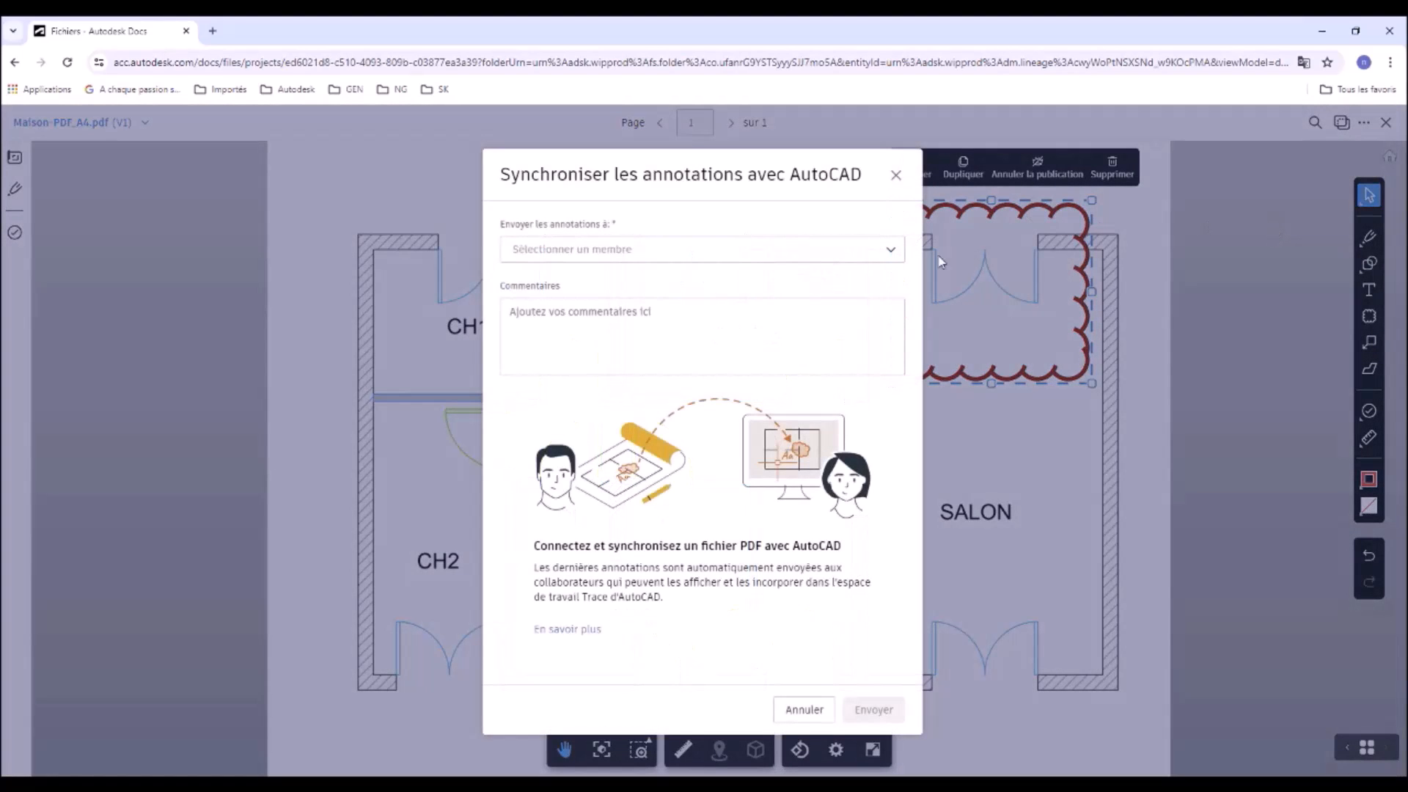
left_click(720, 250)
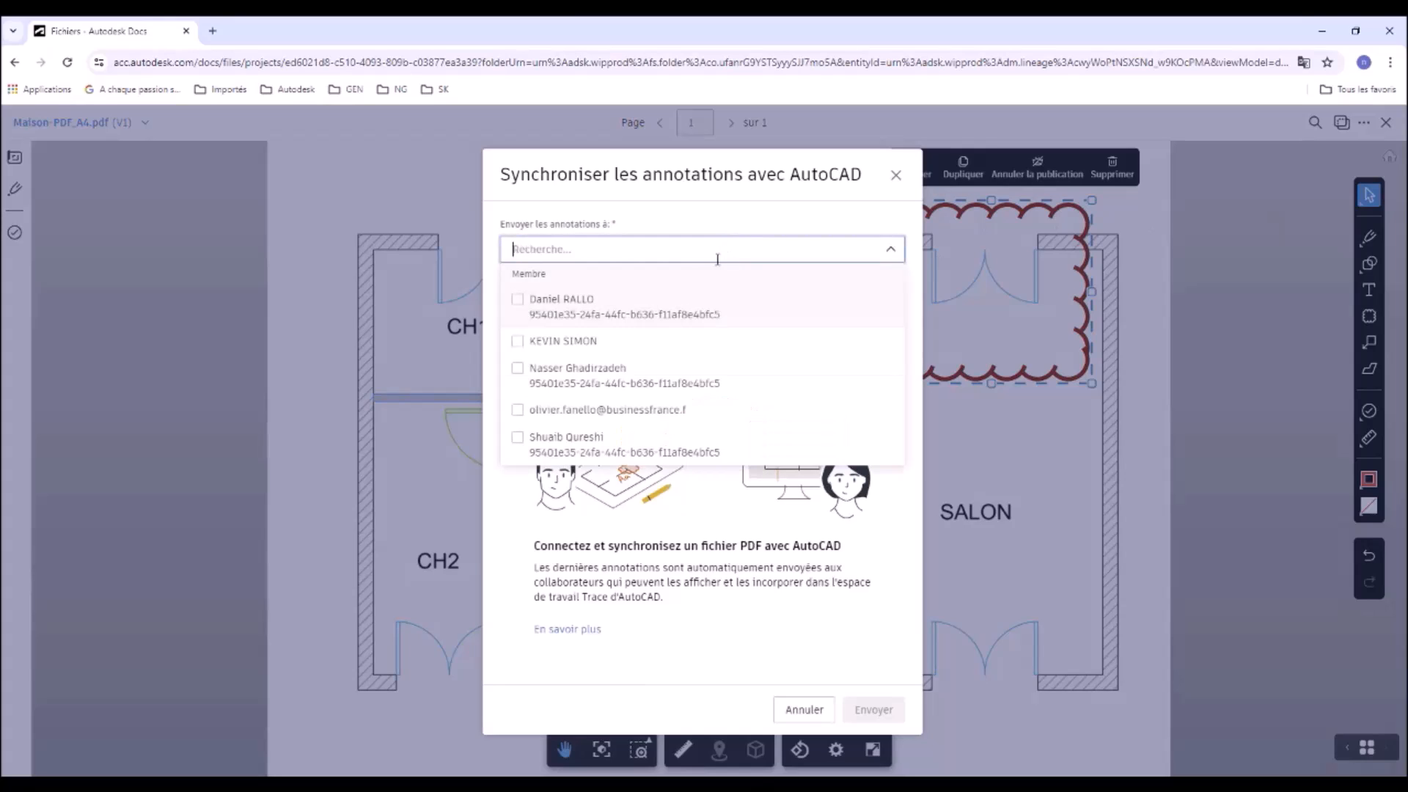
left_click(584, 375)
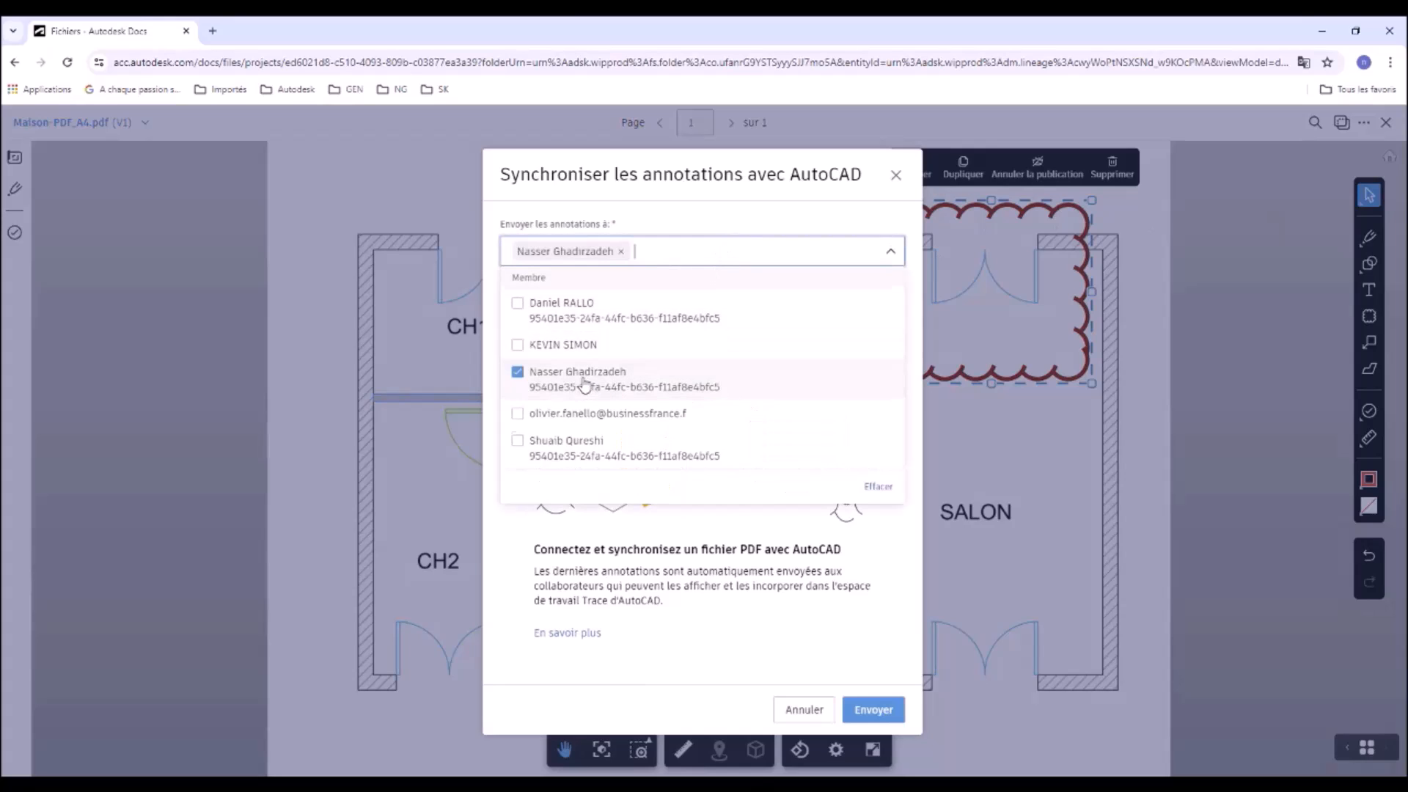
left_click(876, 706)
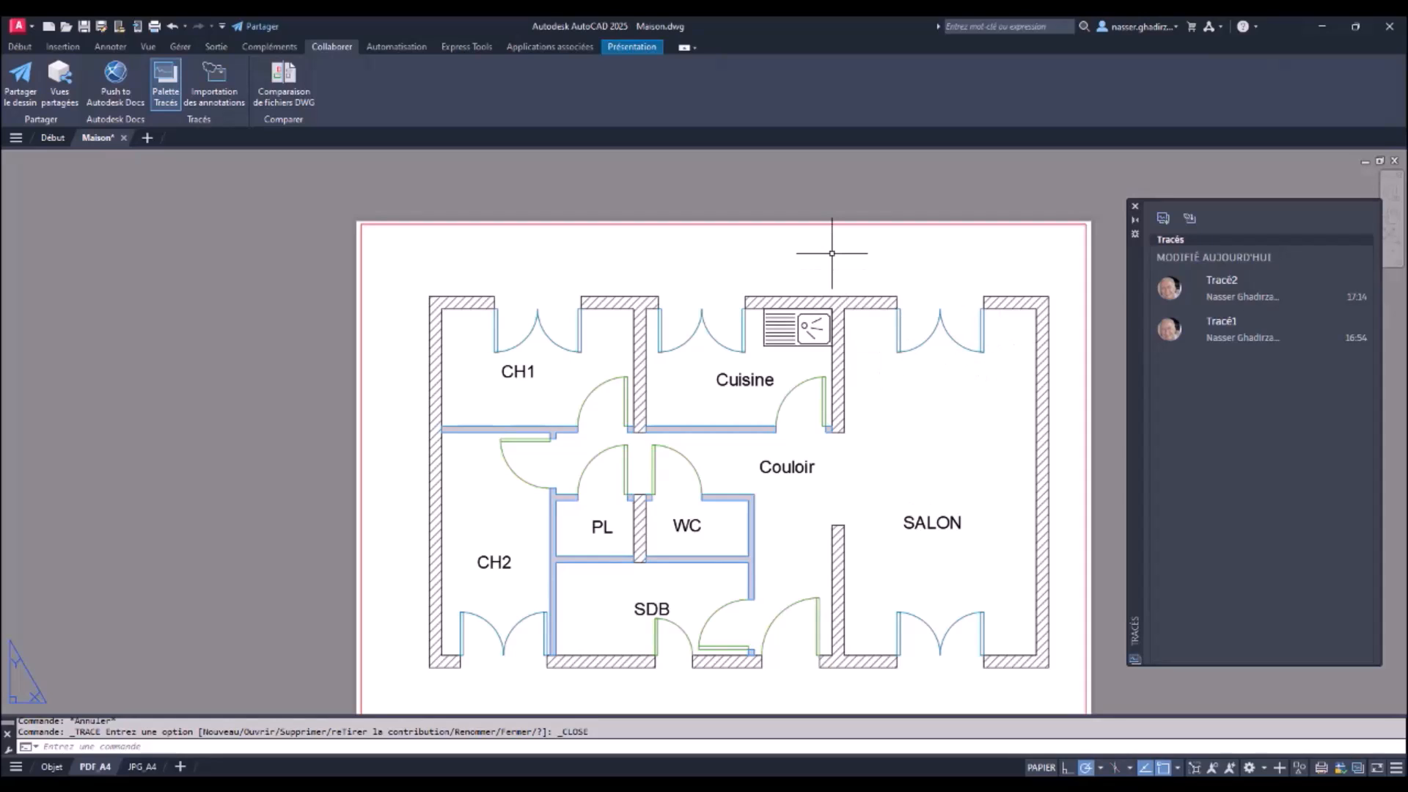
left_click(1223, 281)
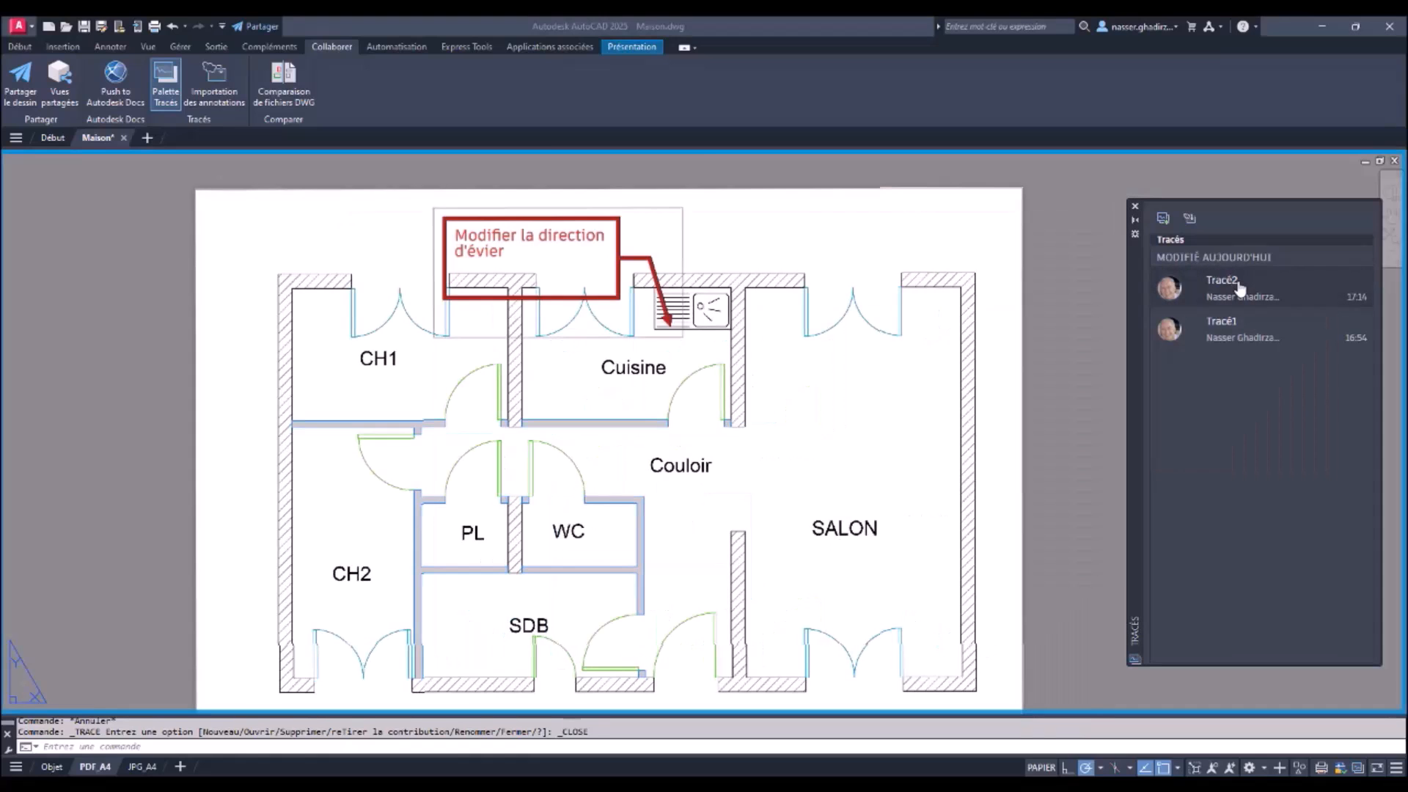
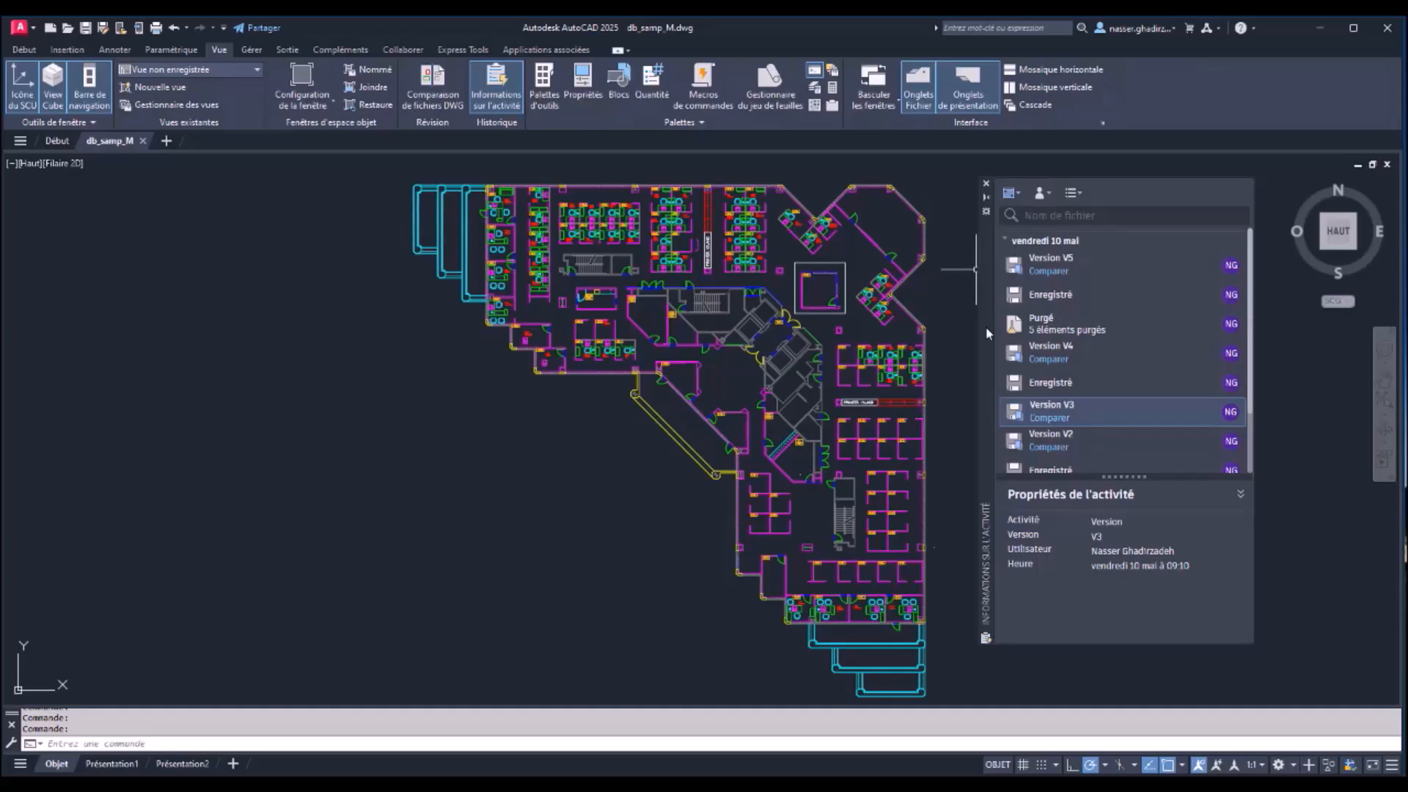
Step: Examine the date, user and activity-type filters of the drawing's activity history, keeping the 3 derniers mois period
left_click(1021, 194)
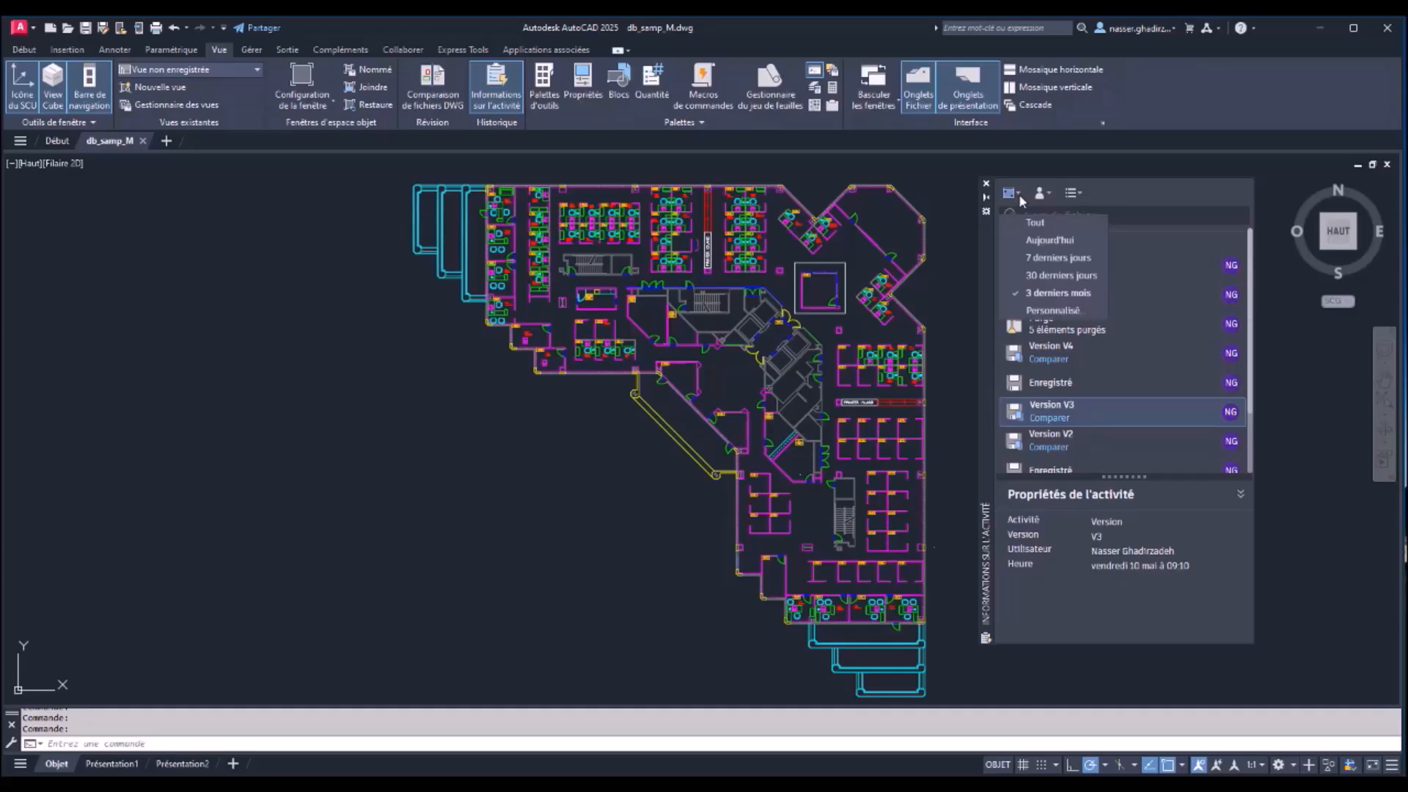
left_click(1067, 292)
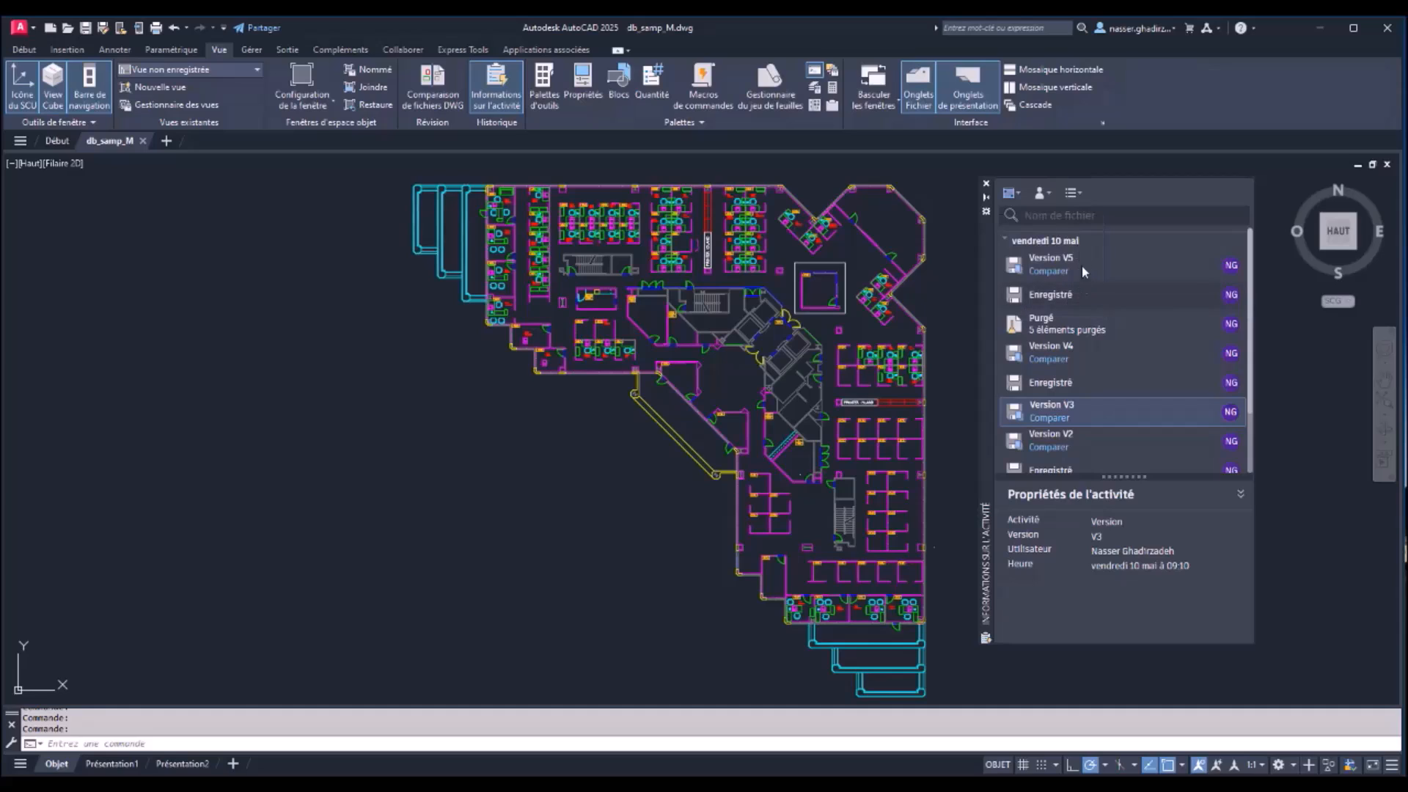
left_click(1047, 194)
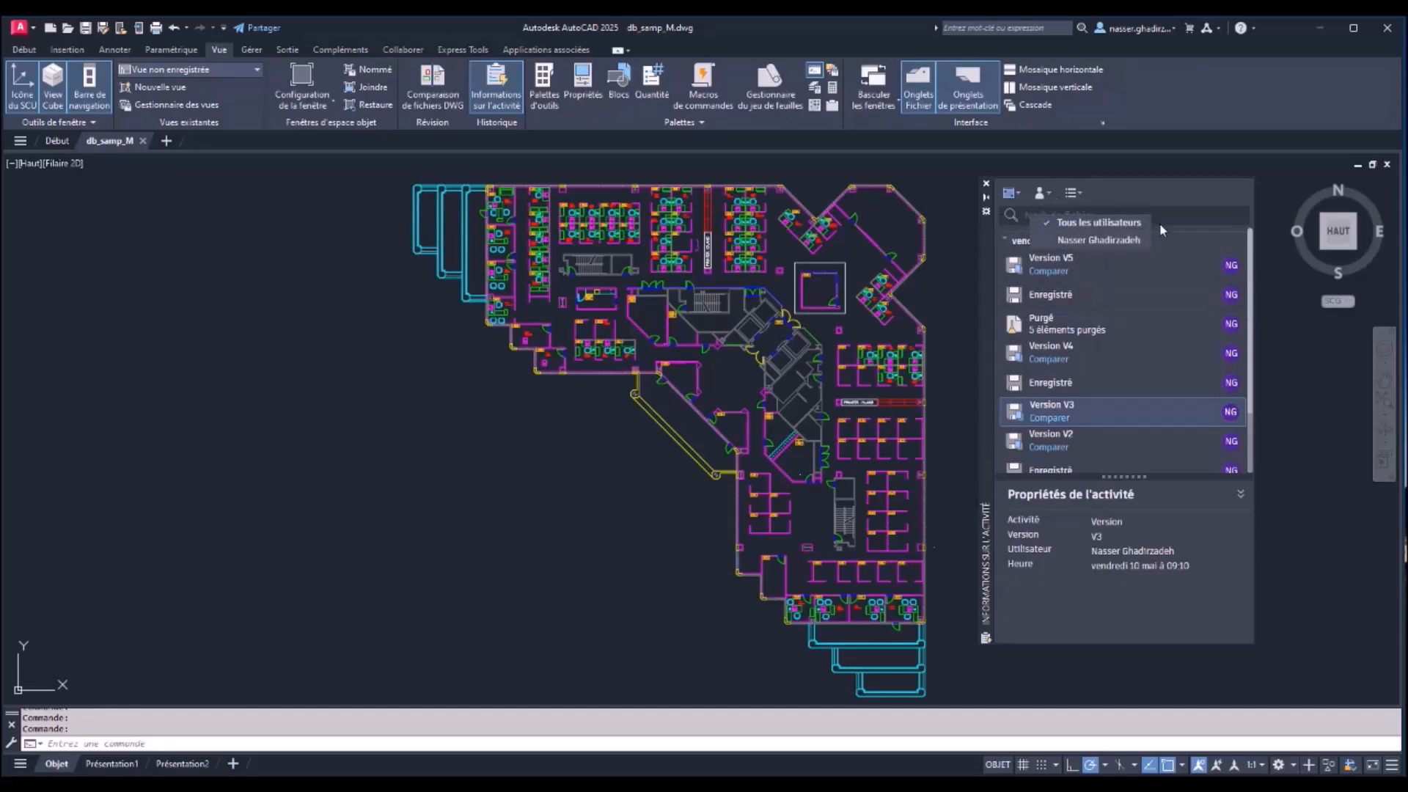
left_click(1124, 193)
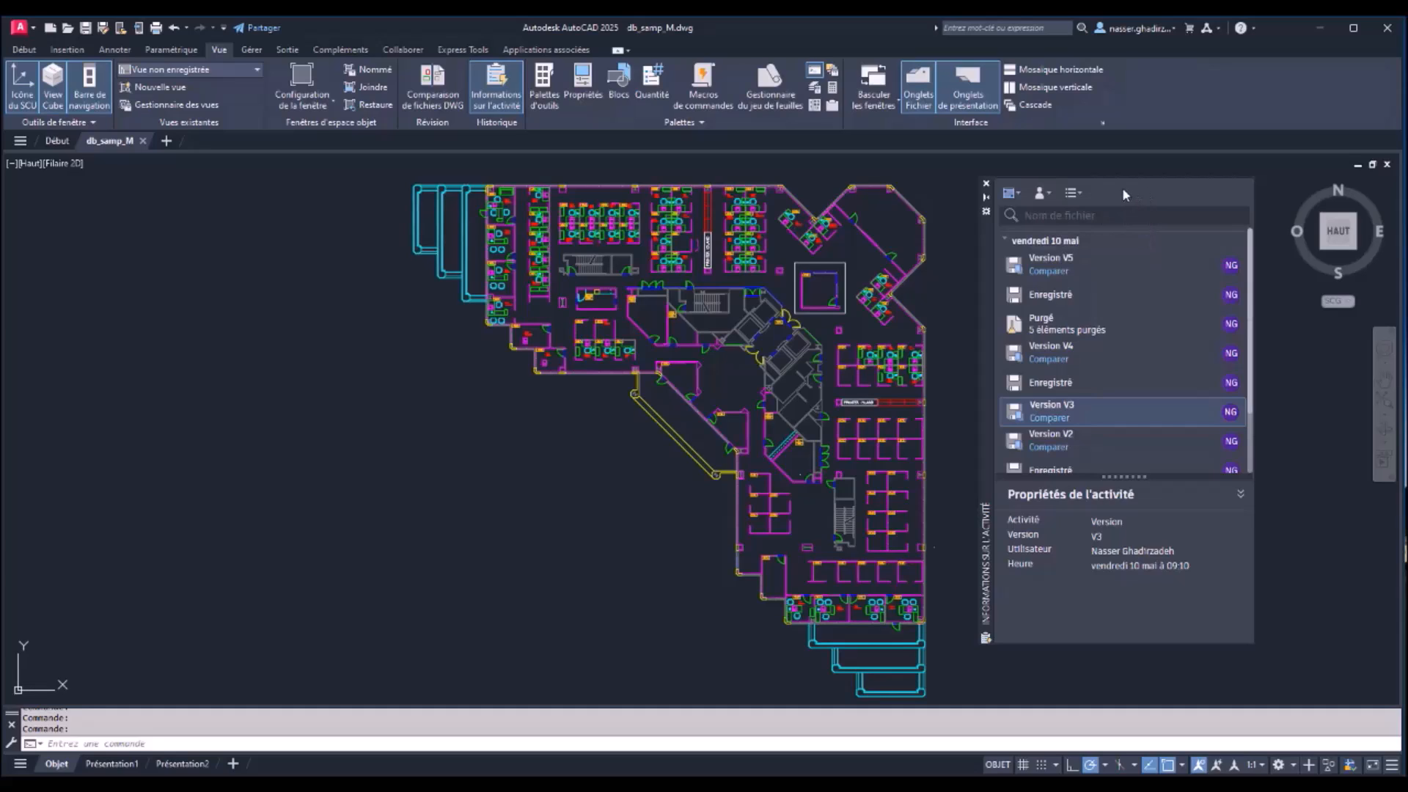
left_click(1071, 193)
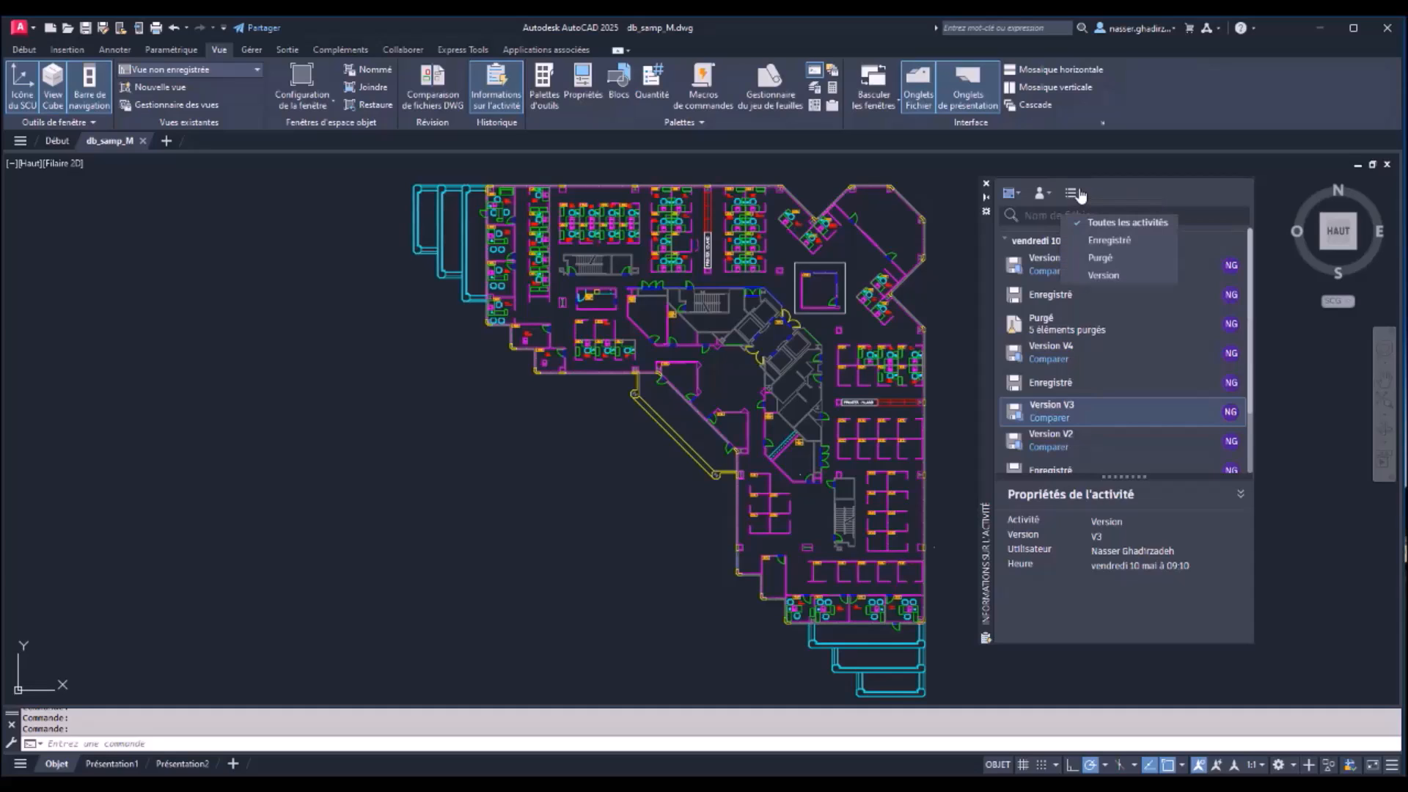
left_click(1117, 187)
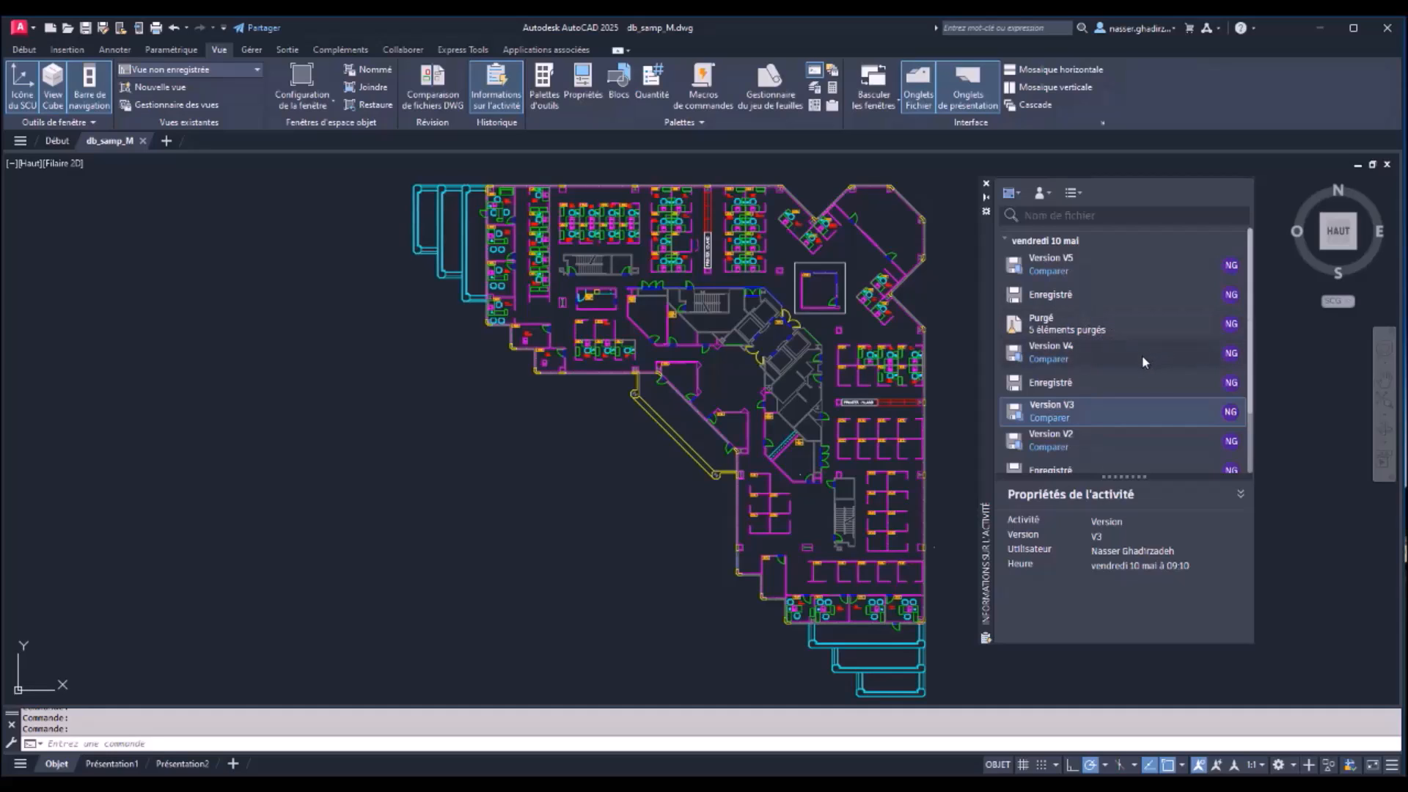
Step: Compare the current db_samp_M drawing with Version V4 and exit the comparison
left_click(1052, 451)
left_click(1047, 364)
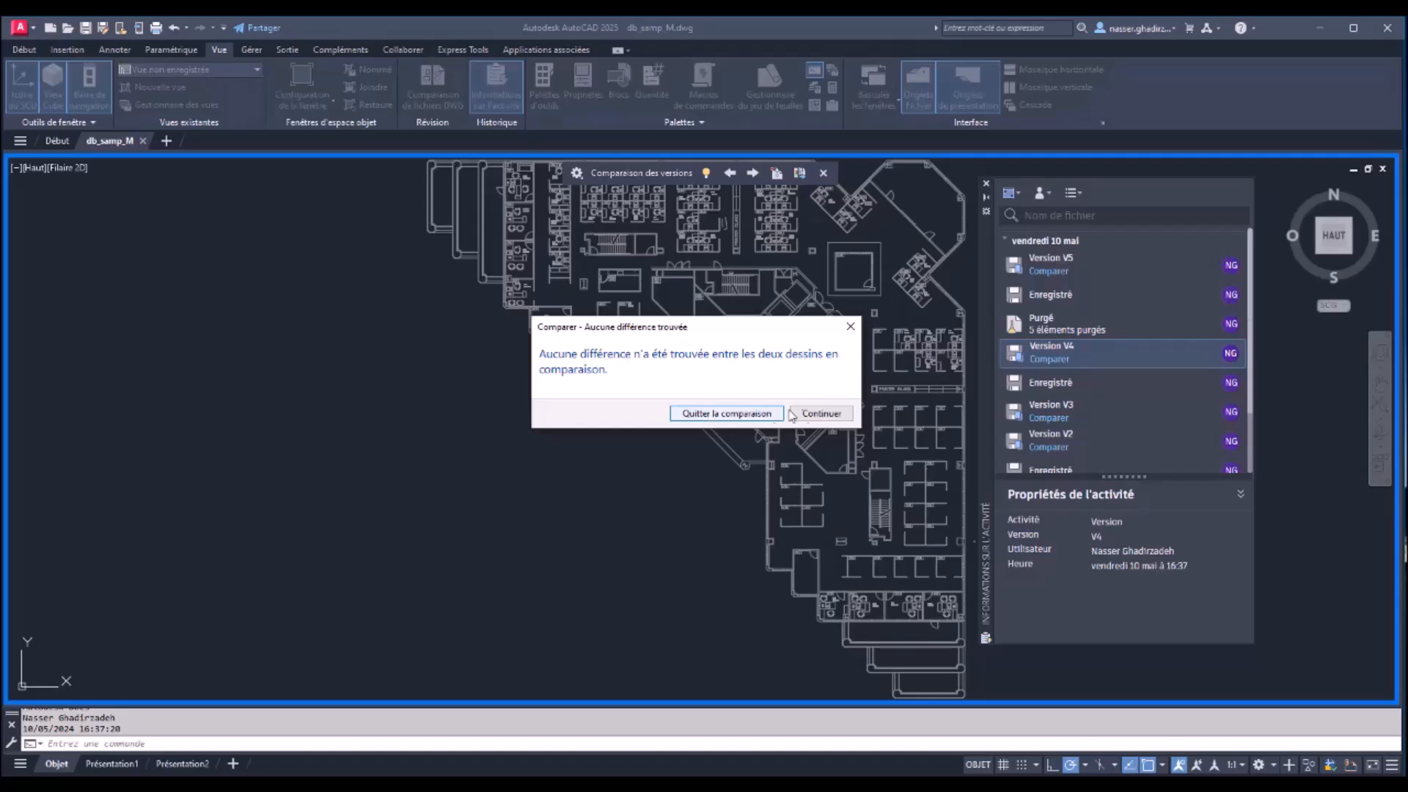
left_click(836, 415)
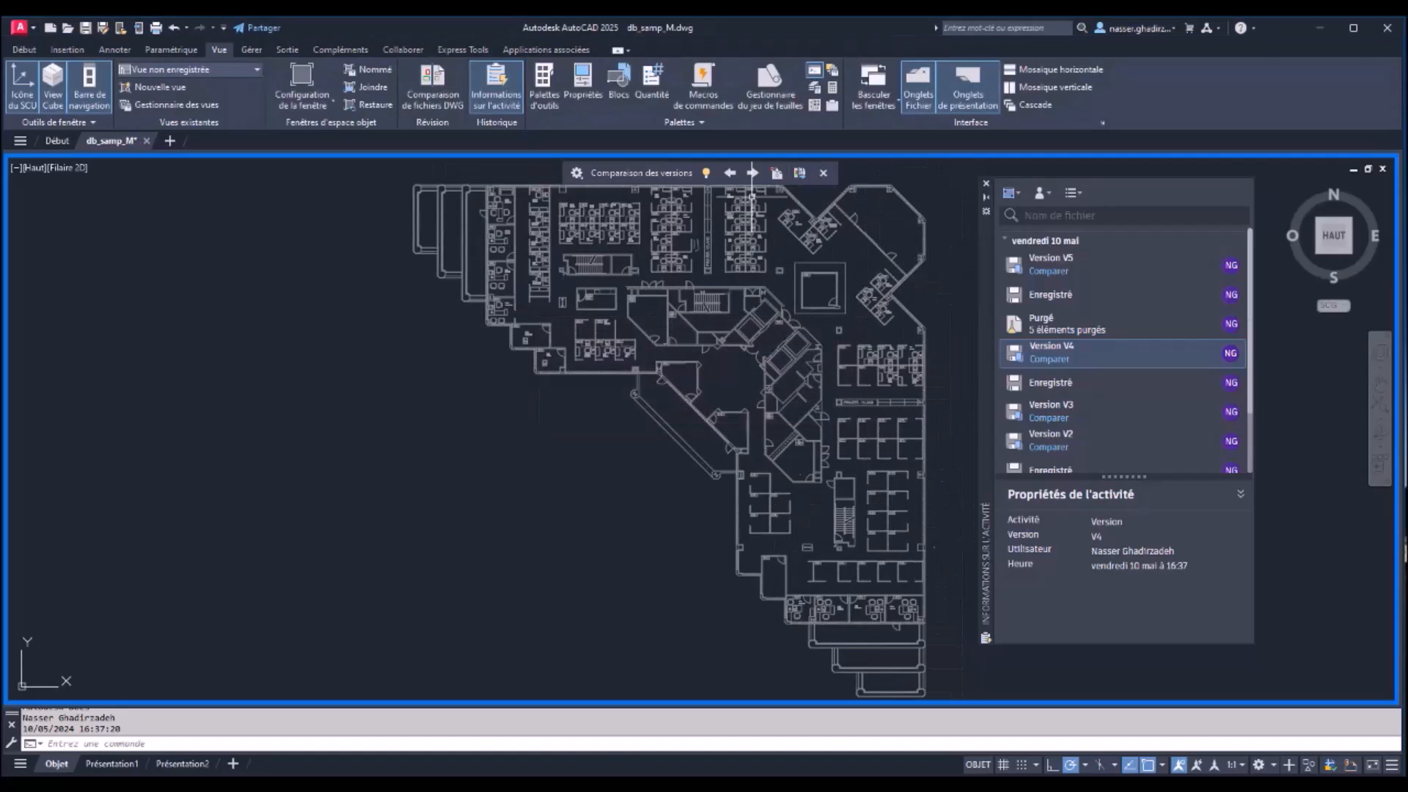
left_click(821, 172)
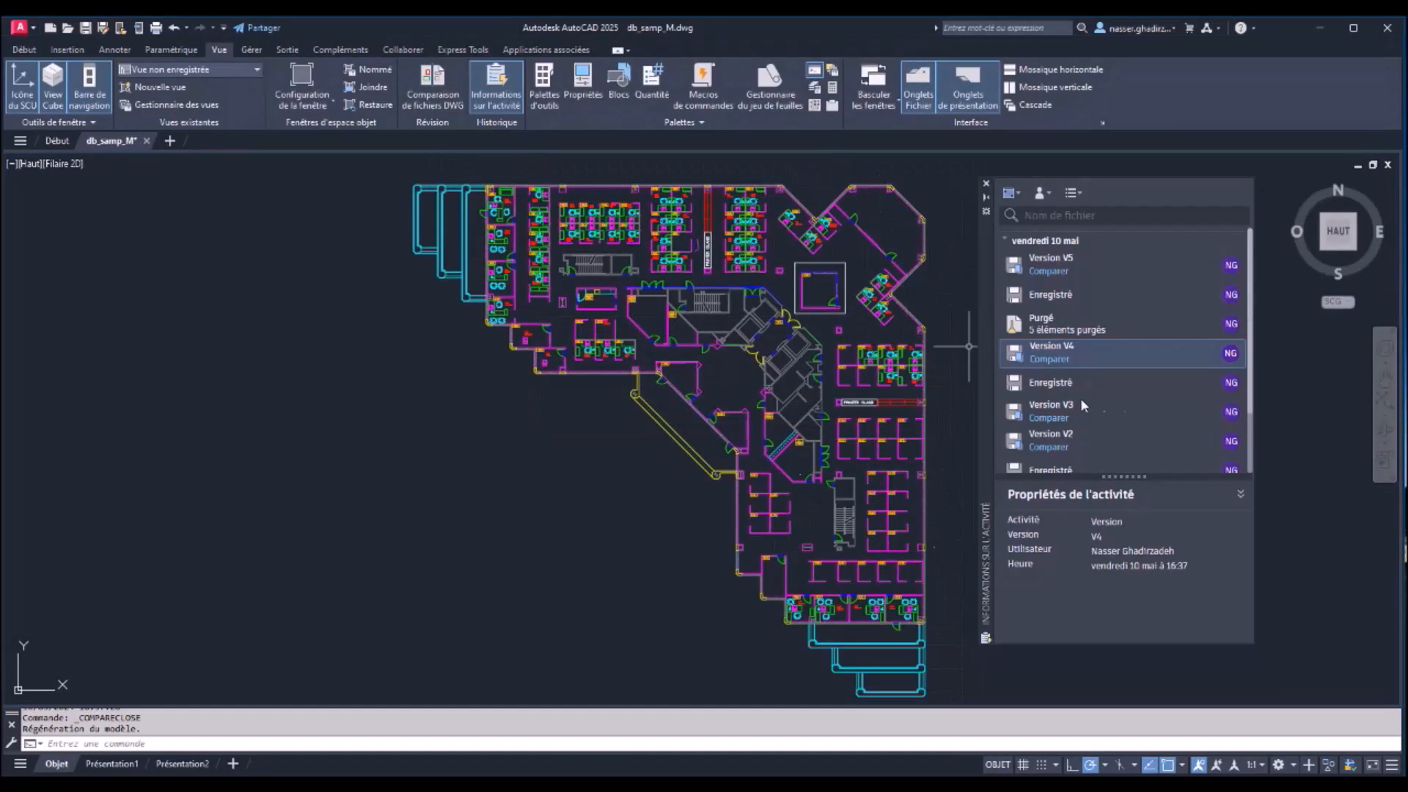
Step: Compare the drawing with Version V2 and examine each difference at the two stairwell doors
left_click(1060, 439)
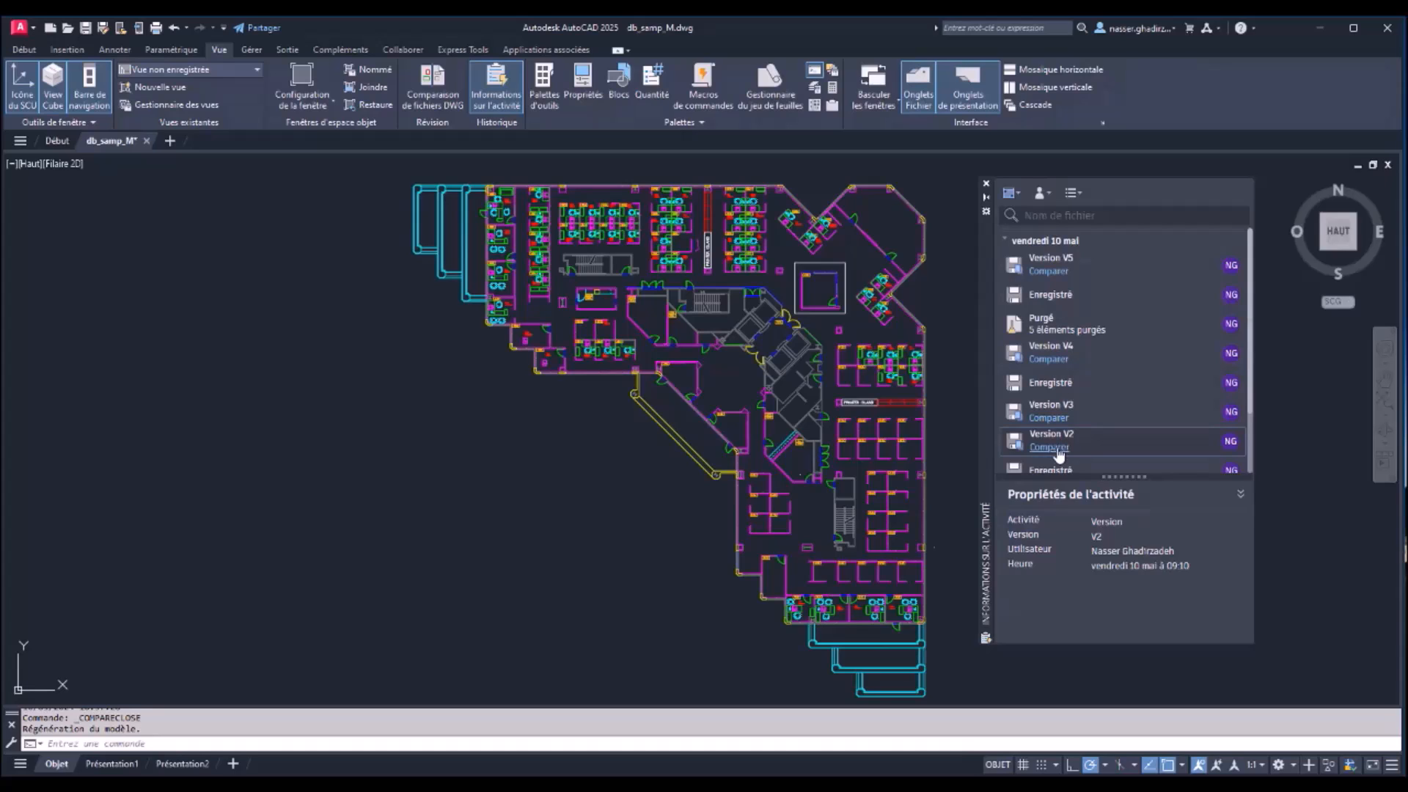
left_click(1049, 446)
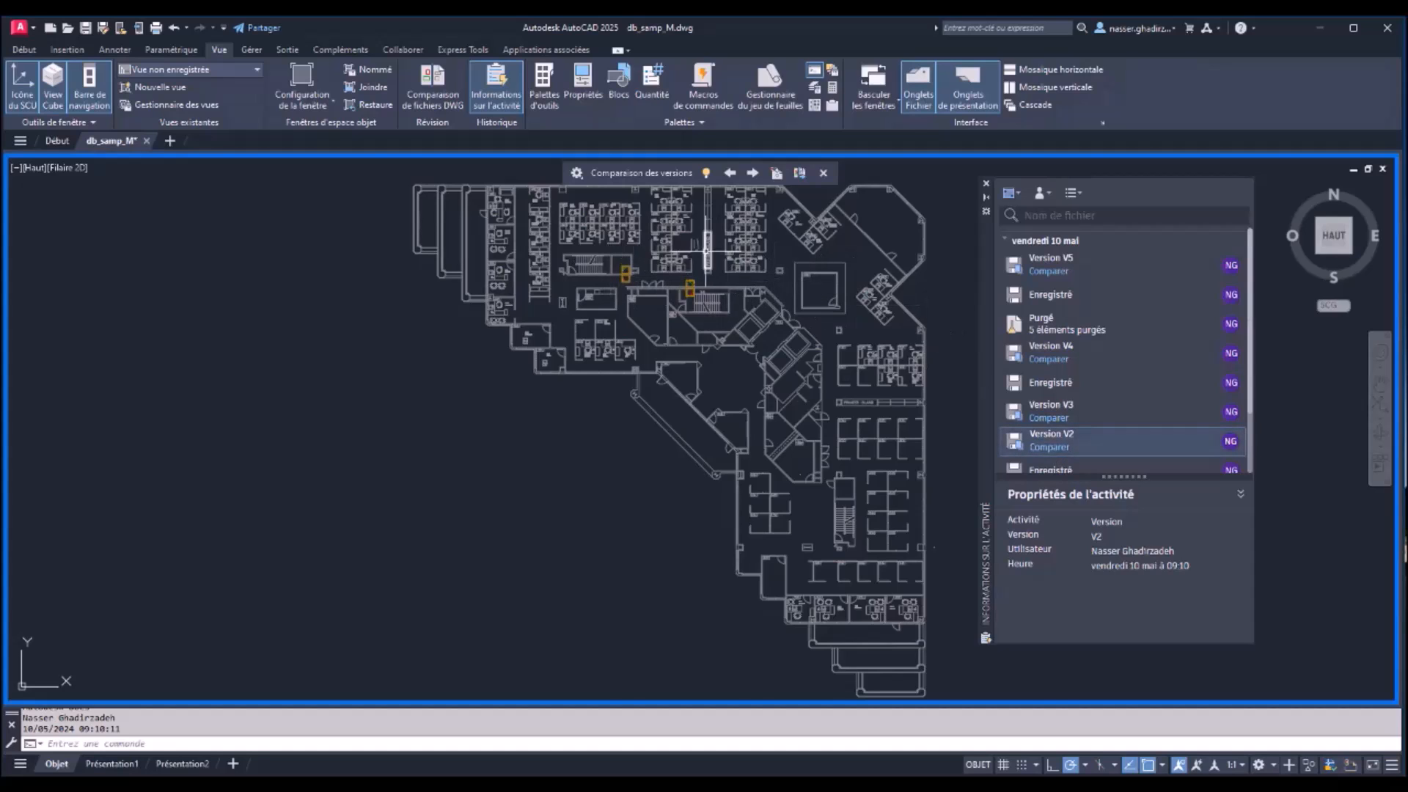
scroll(711, 251, "up", 4)
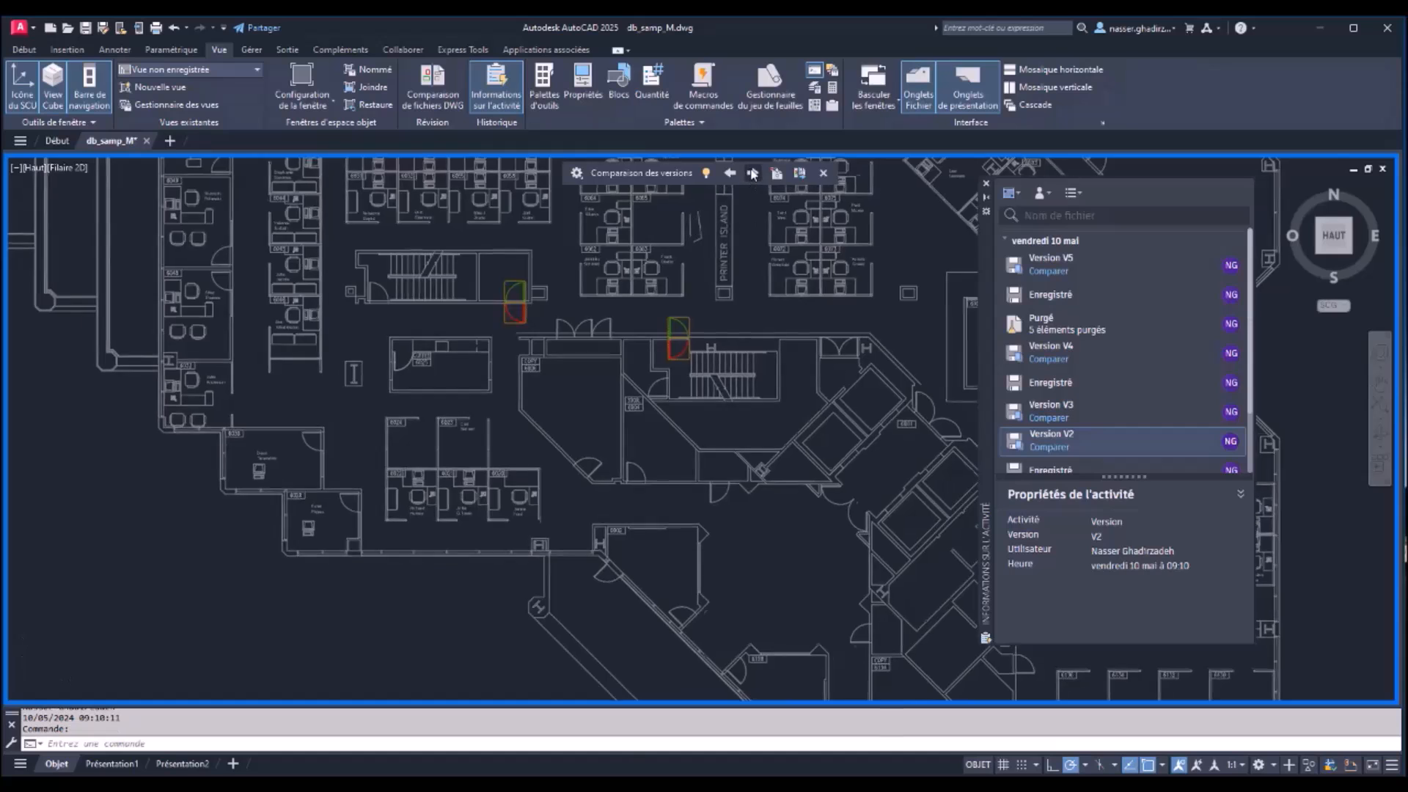
left_click(753, 173)
left_click(752, 173)
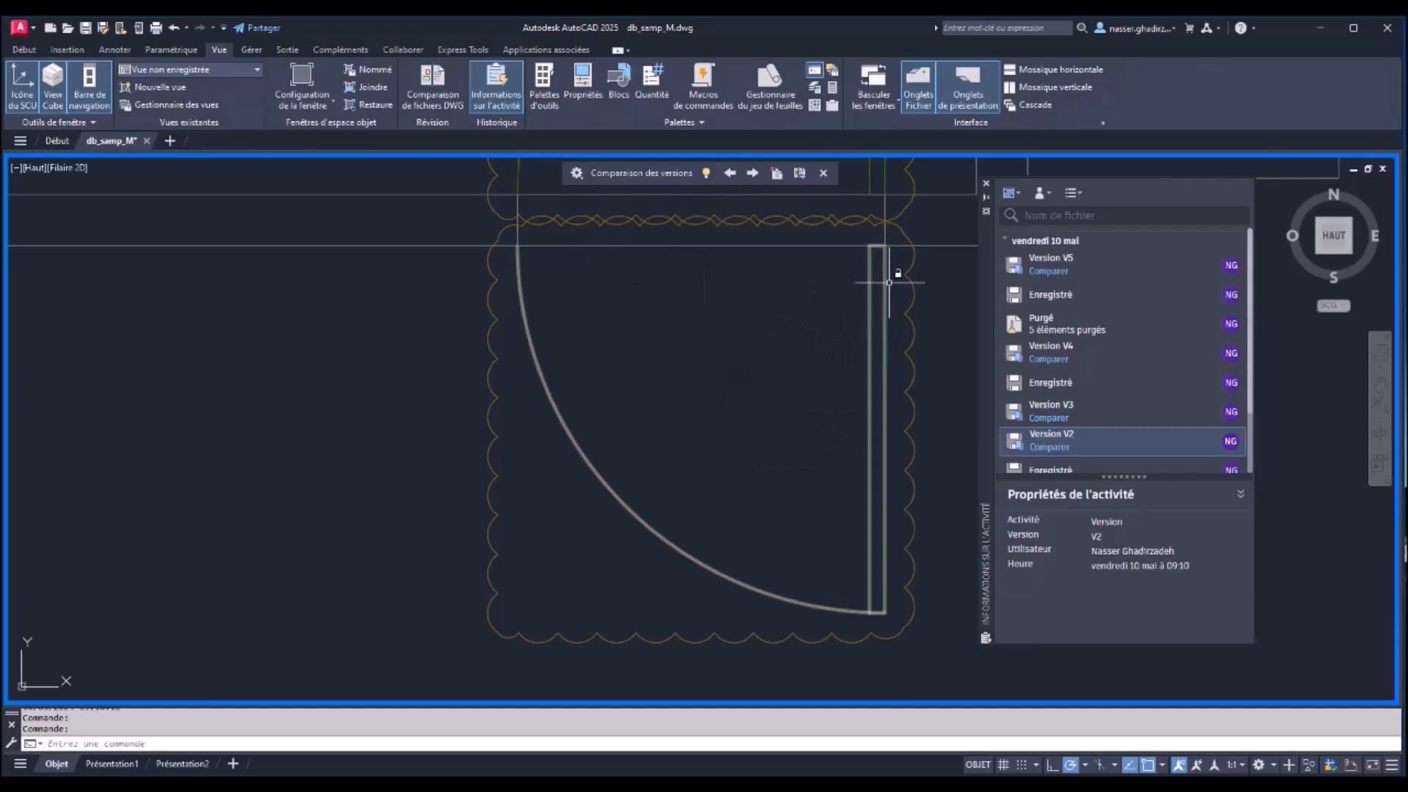
left_click(577, 174)
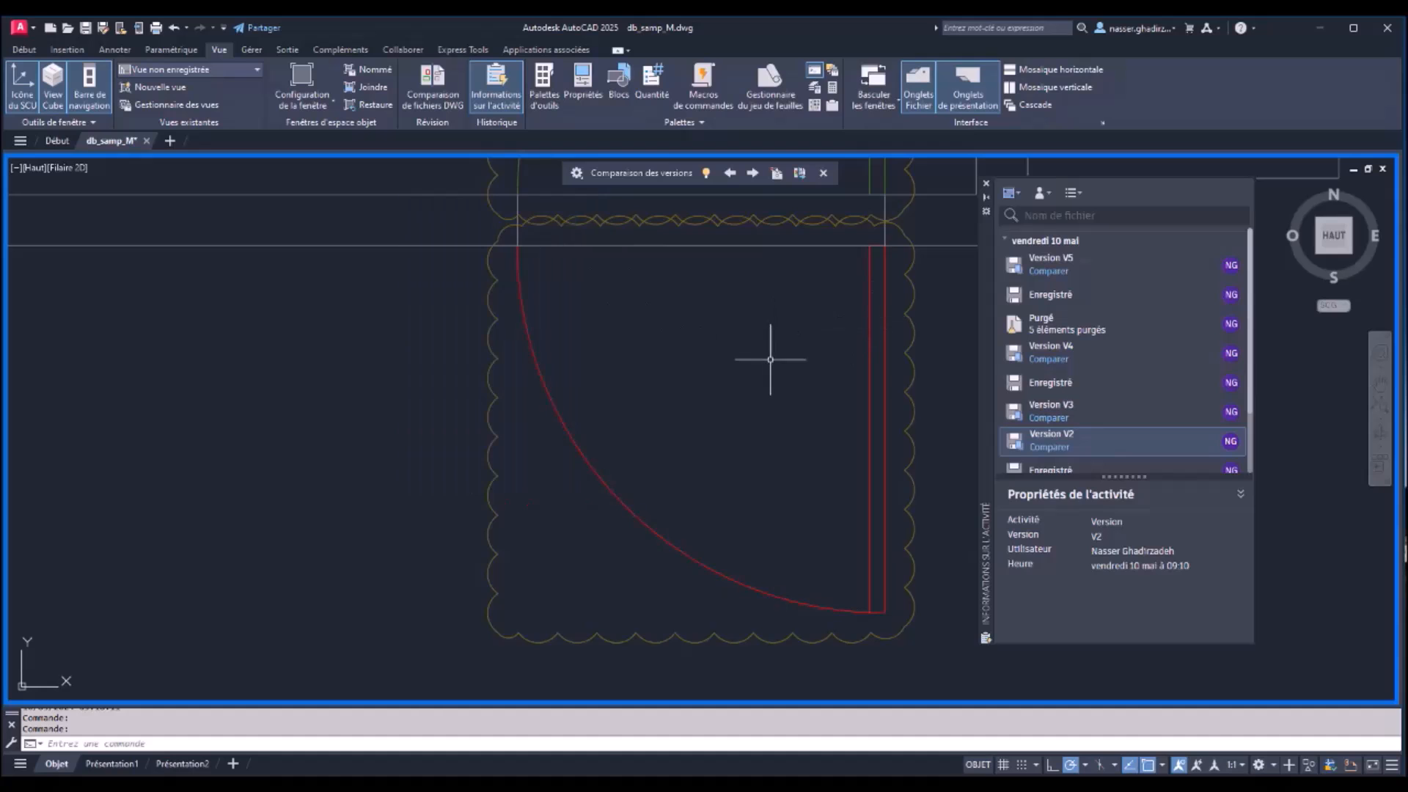
left_click(752, 174)
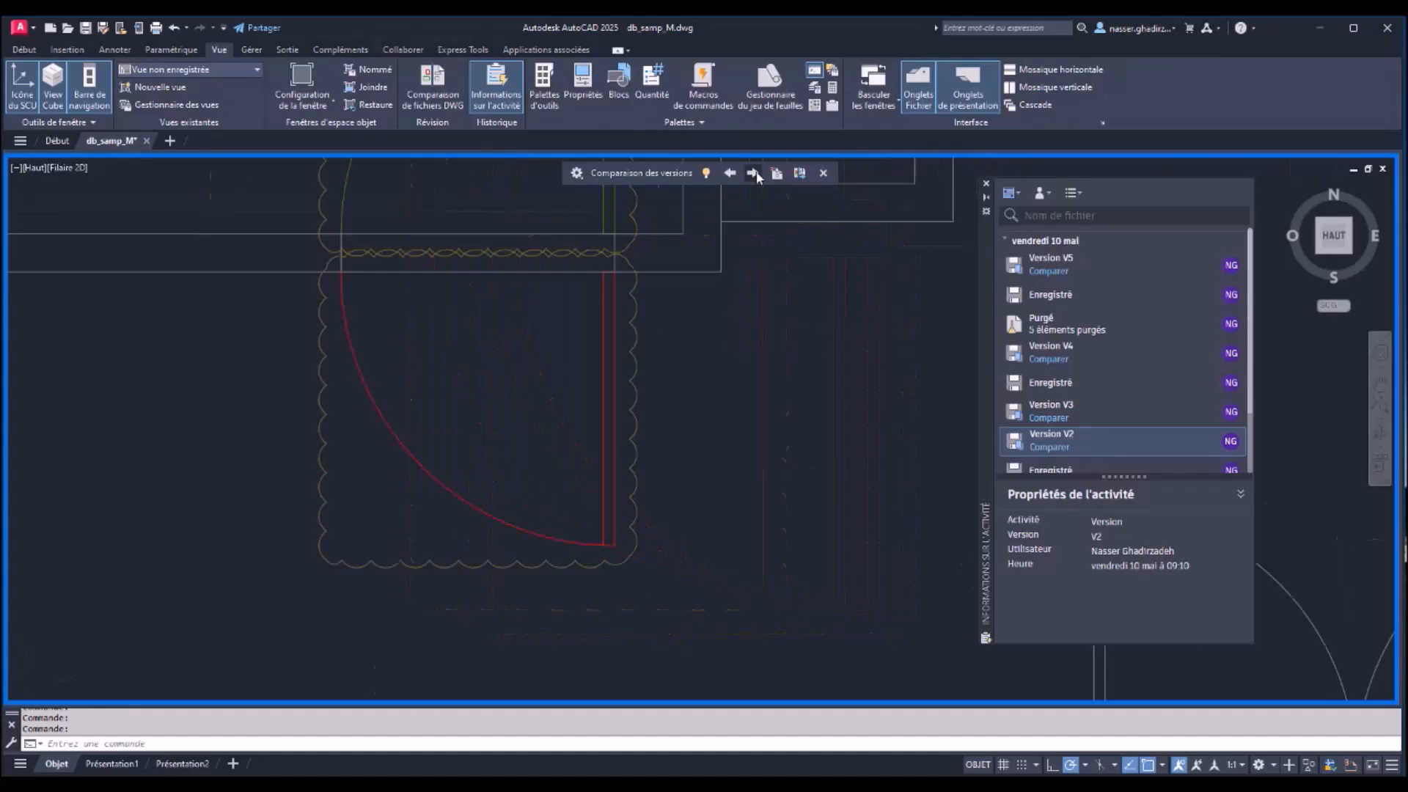
left_click(753, 174)
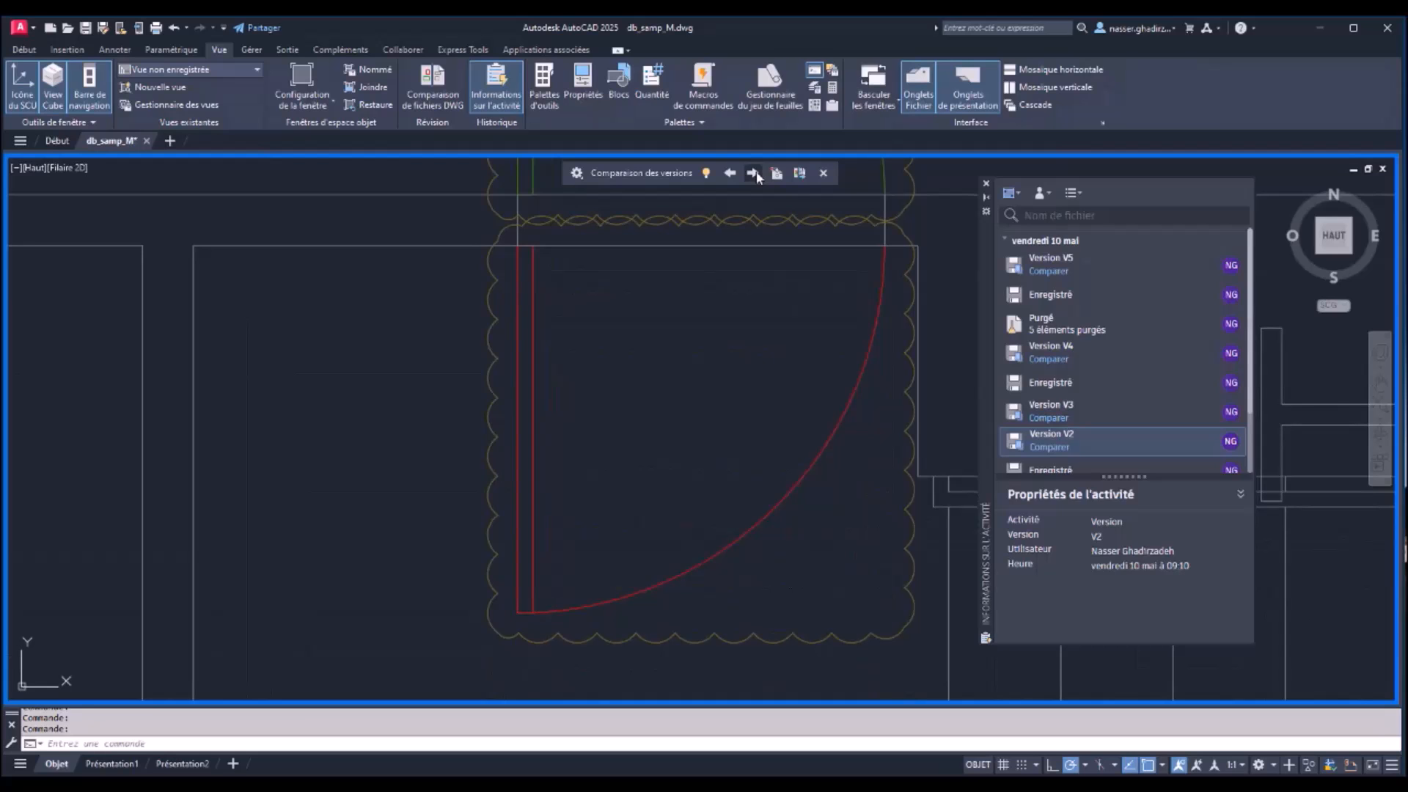
scroll(759, 304, "down", 10)
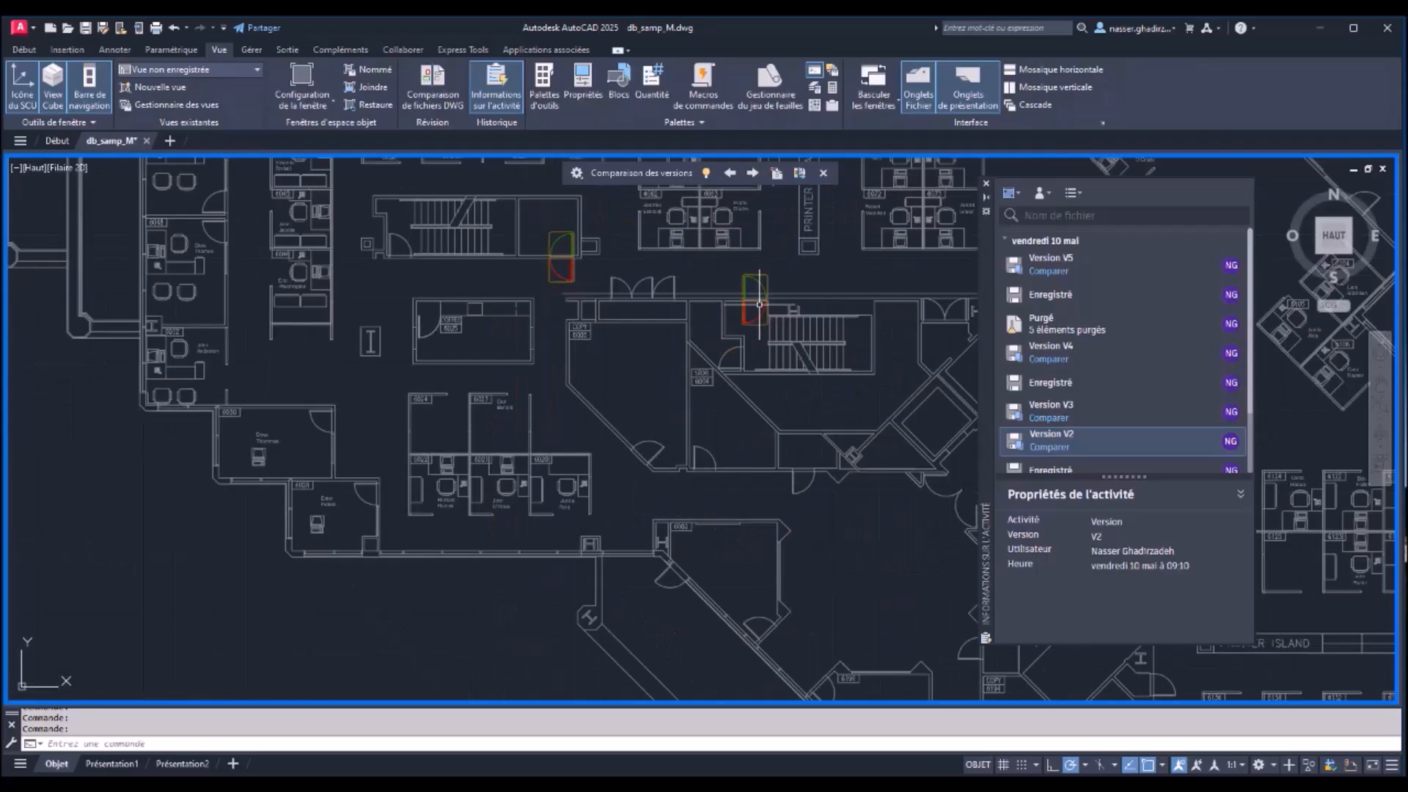
middle_click_drag(724, 262, 716, 379)
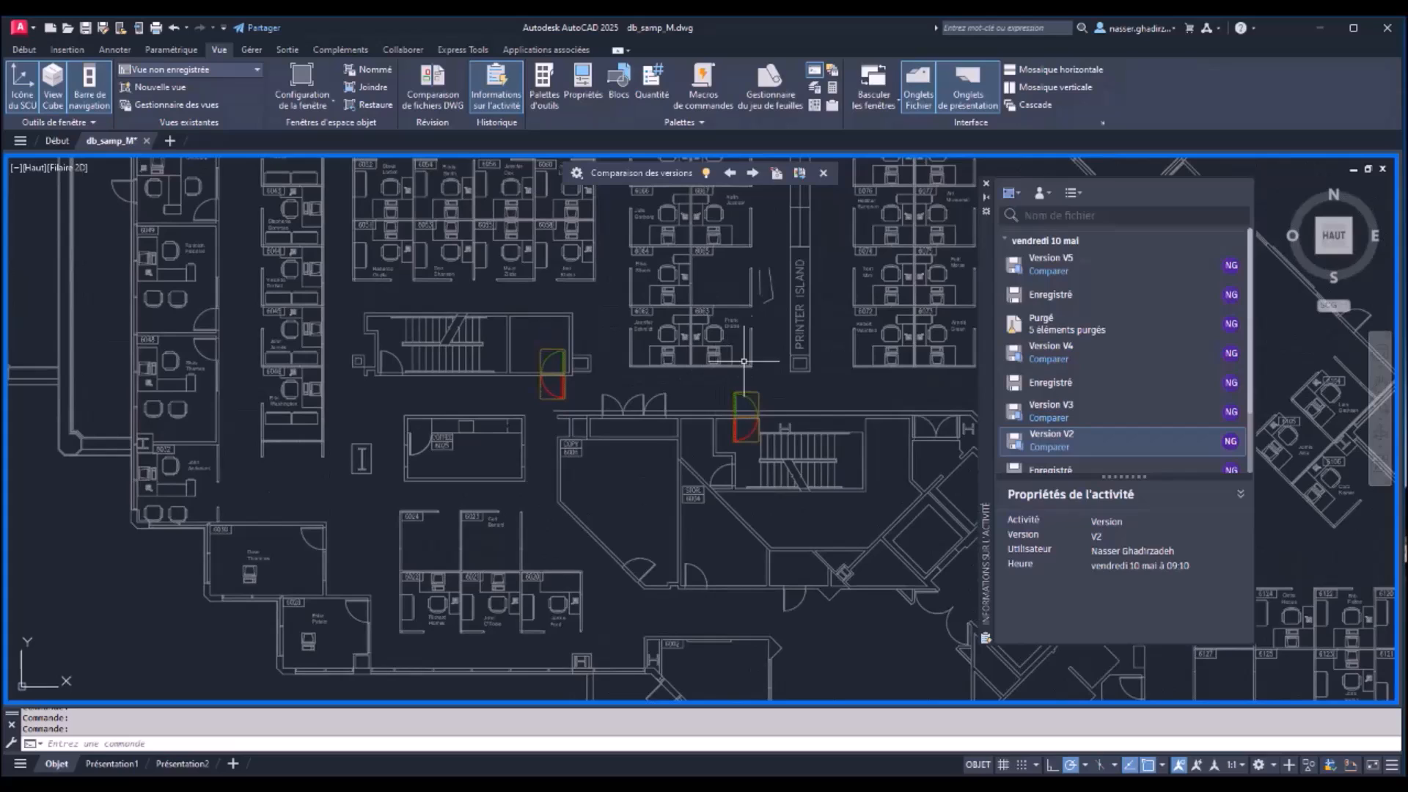
scroll(766, 399, "up", 2)
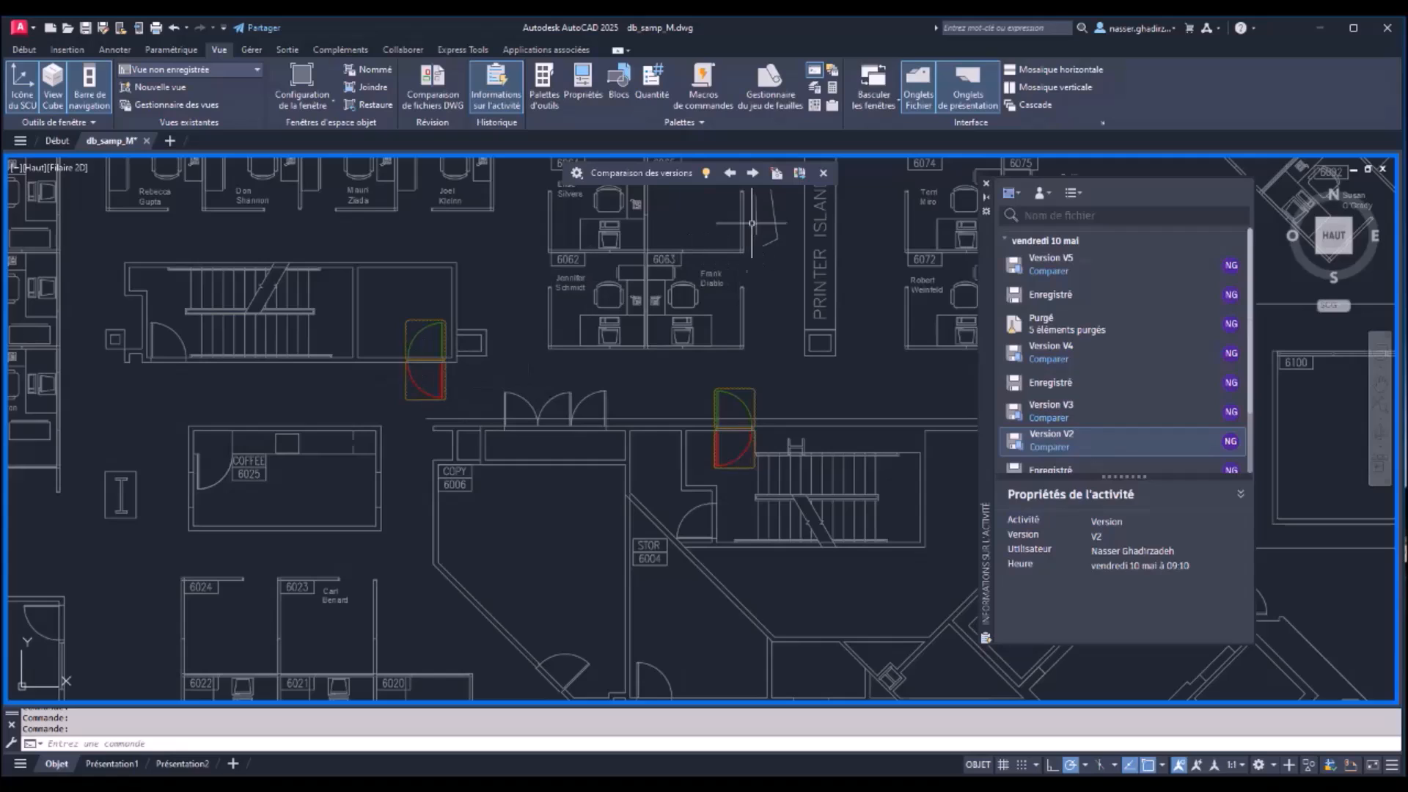
Step: Import the two downward-swinging stairwell doors from Version V2 into the current drawing and exit the comparison
left_click(776, 173)
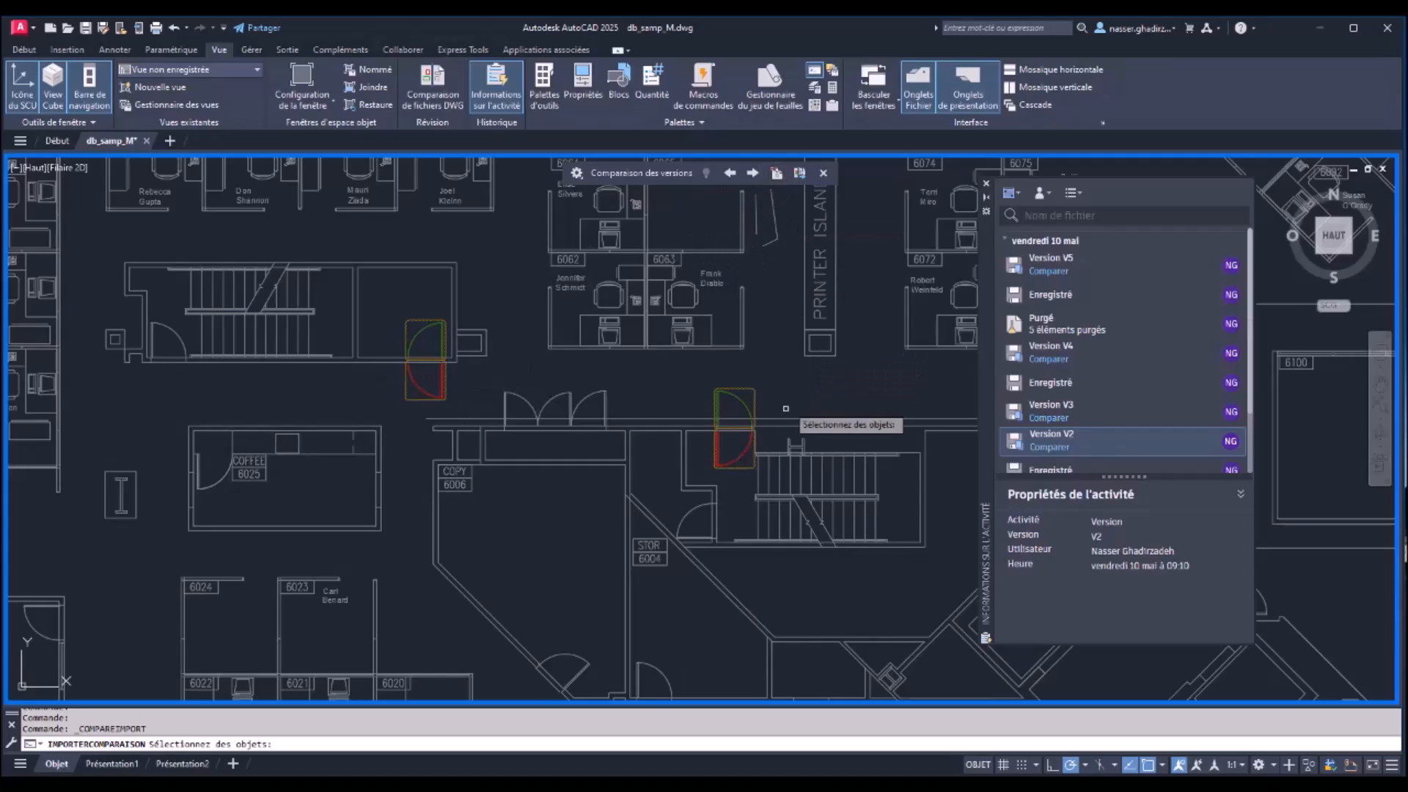
left_click(743, 450)
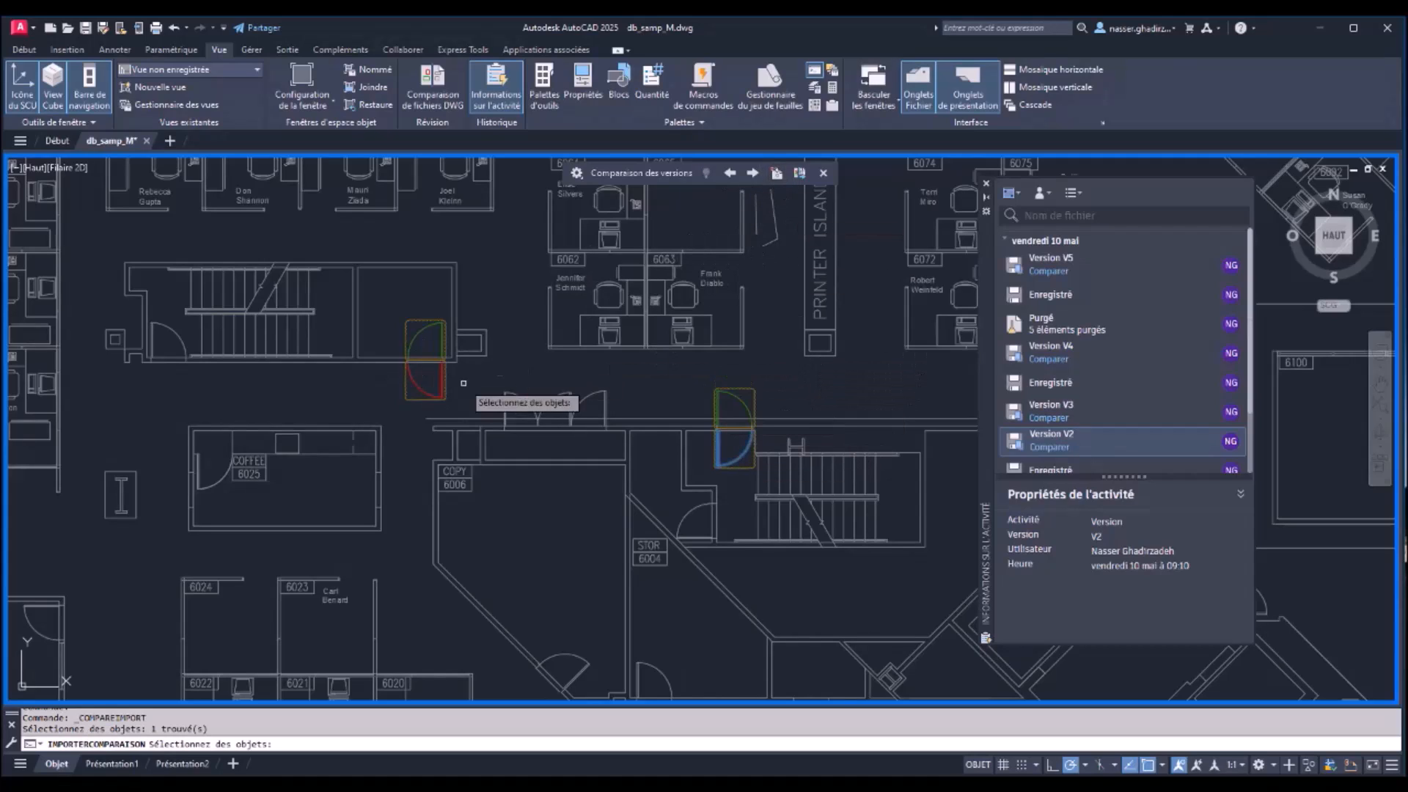
left_click(422, 389)
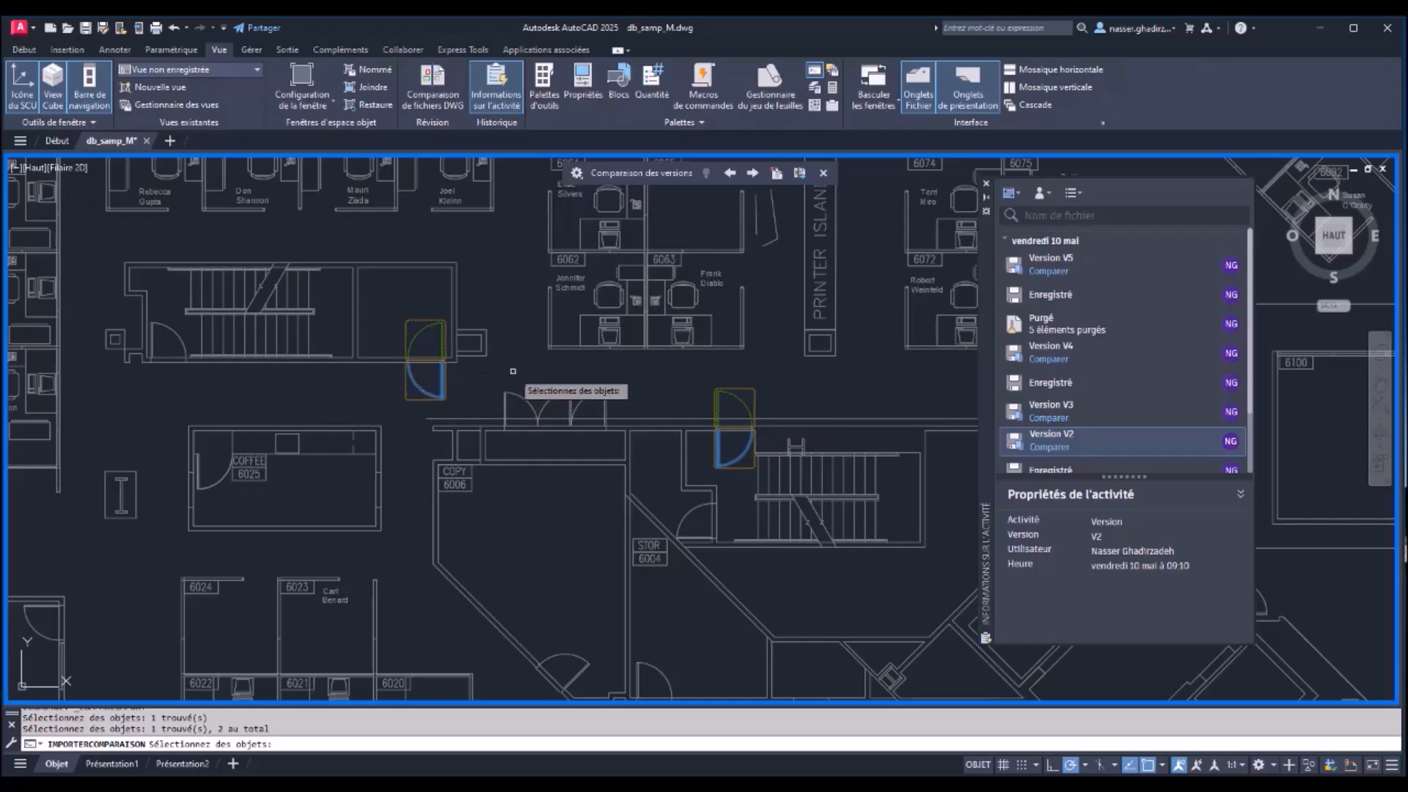
key("Return")
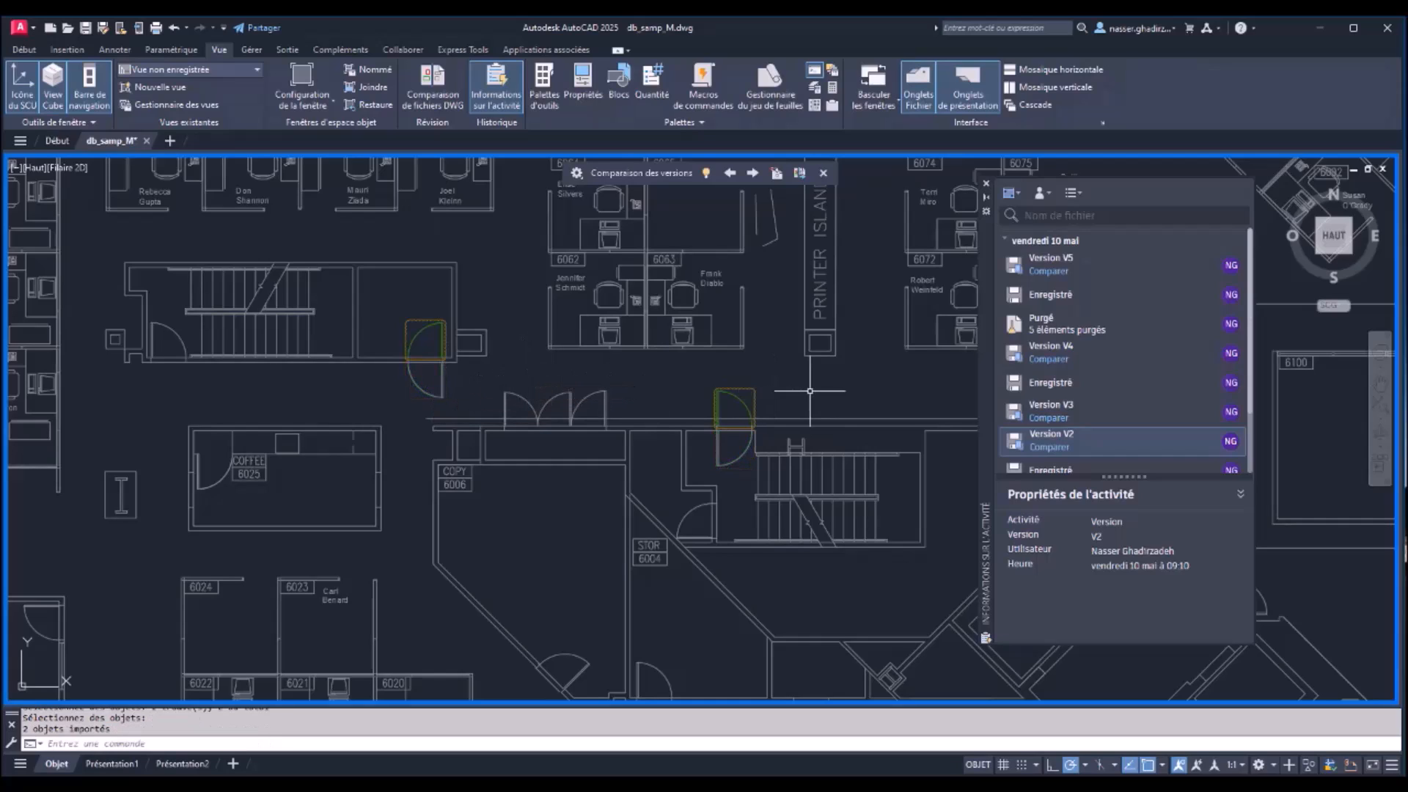
left_click(823, 173)
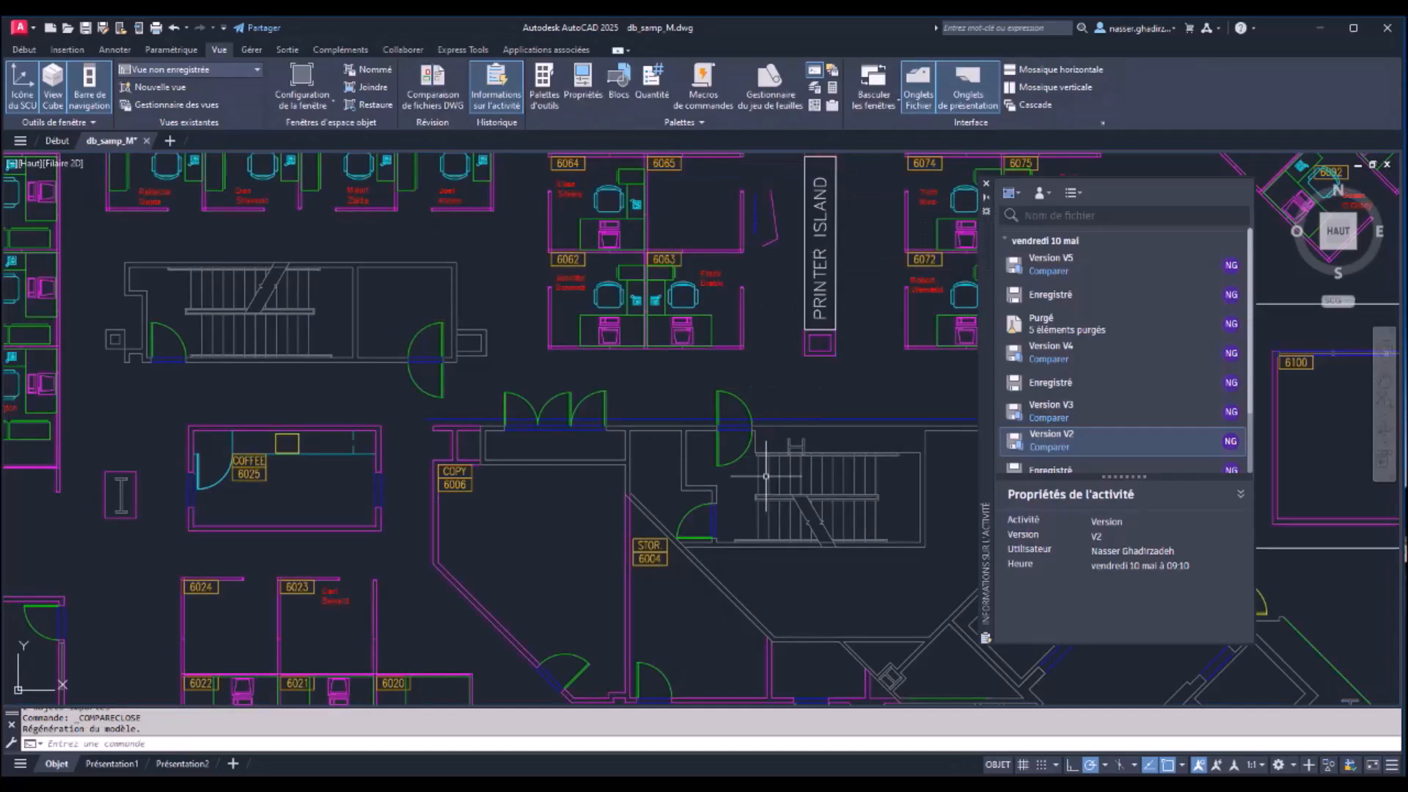
Step: Delete the upward-swinging door of the stairwell near STOR 6004 and the downward-swinging door of the stairwell above COFFEE 6025
left_click(736, 409)
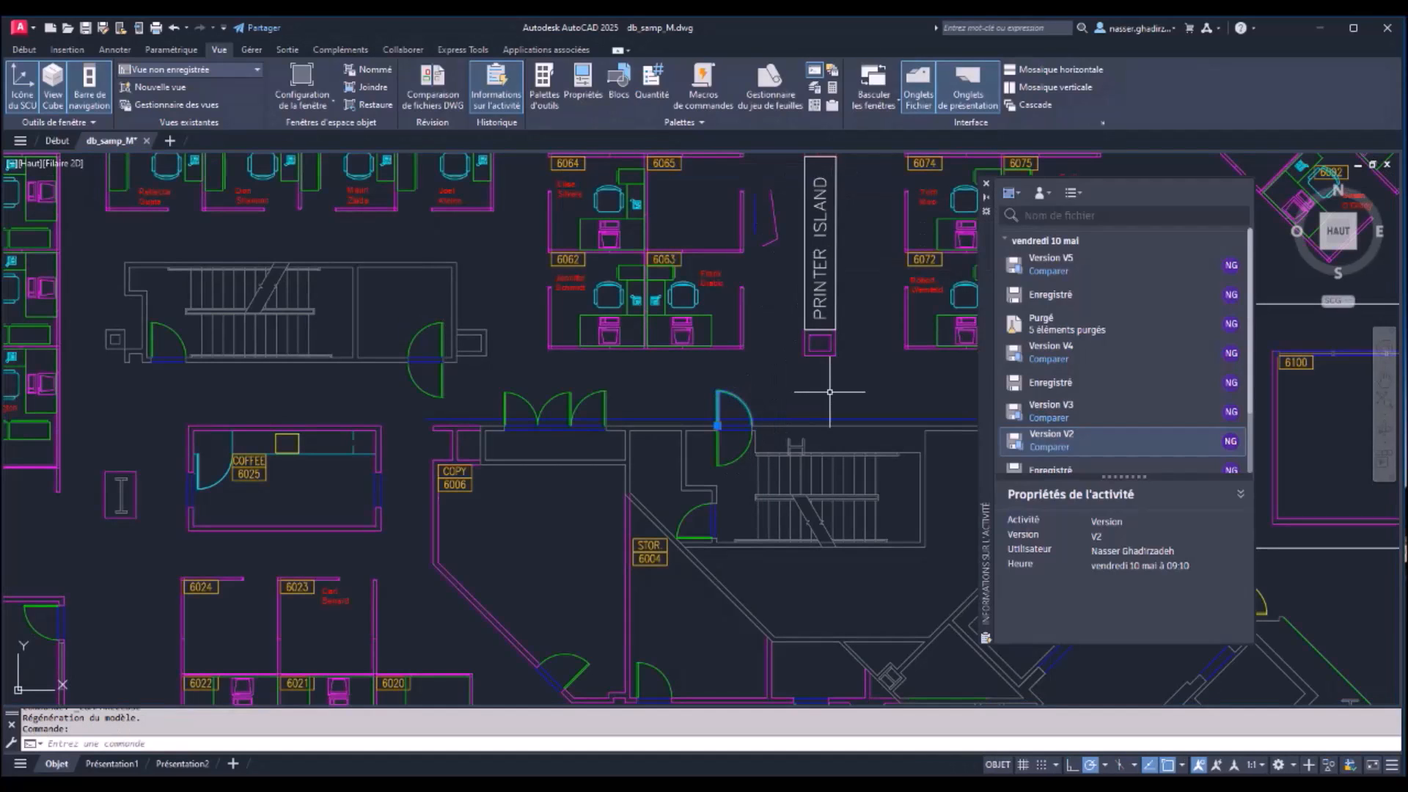
key("Delete")
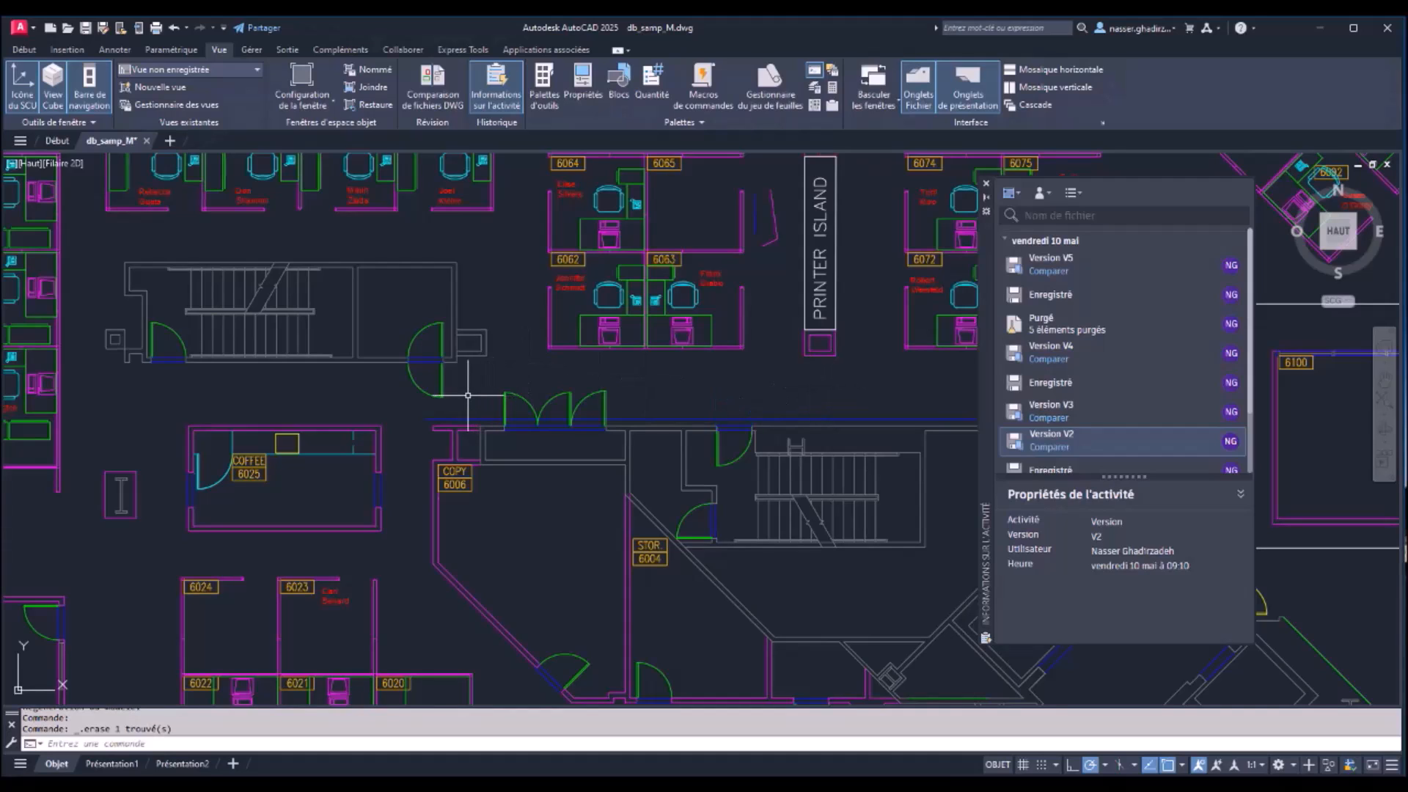
left_click(424, 392)
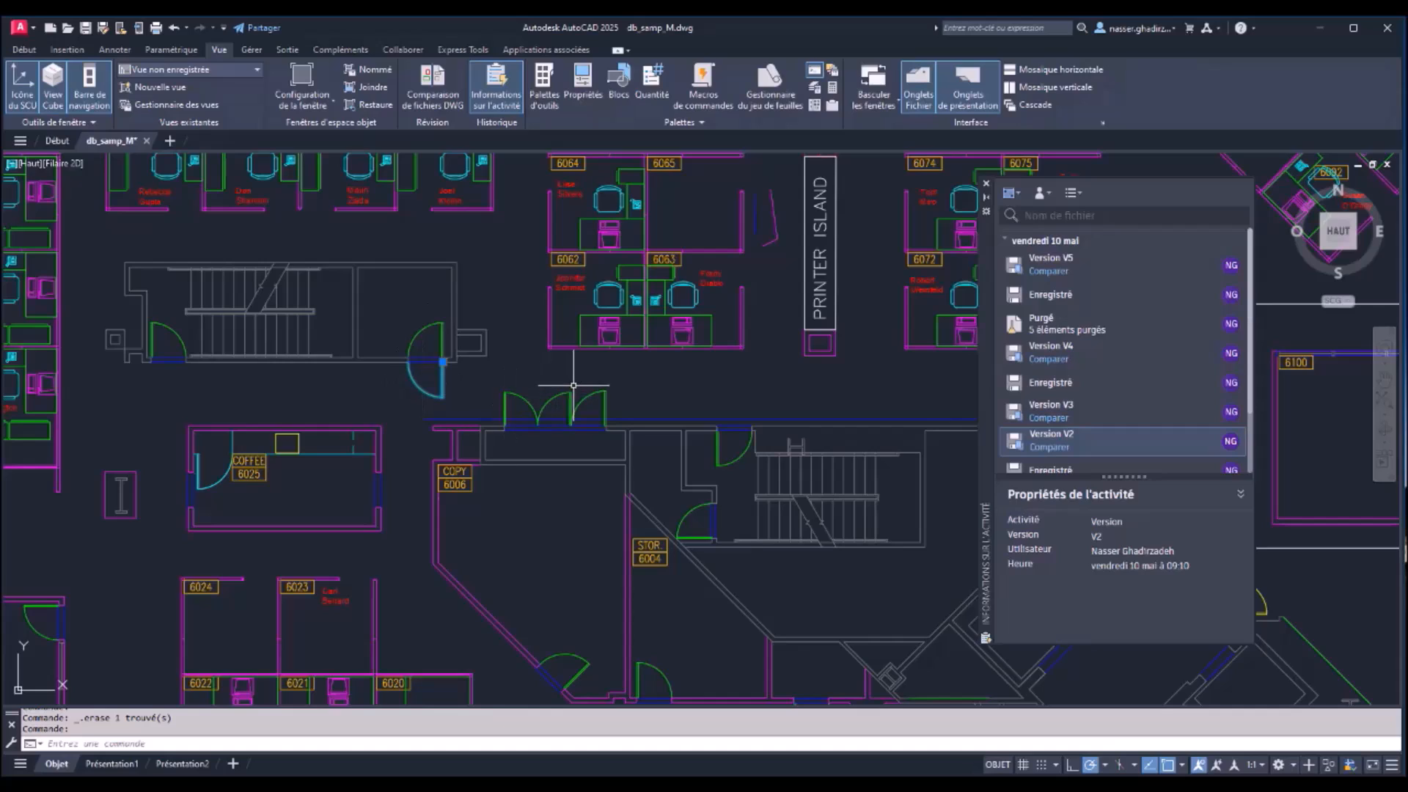
key("Delete")
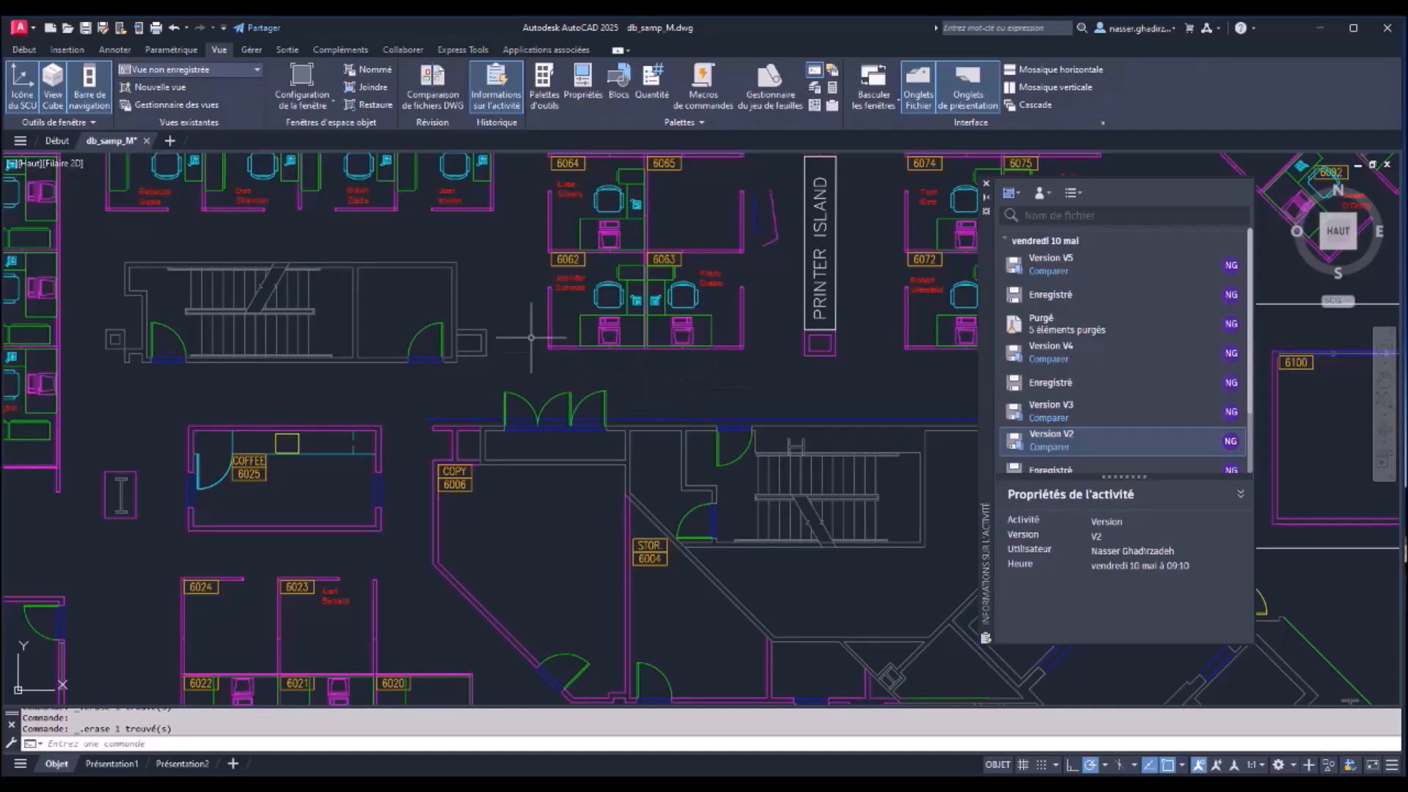
Step: Look up the storage path of the activity insights files in the program options and close the options
right_click(513, 293)
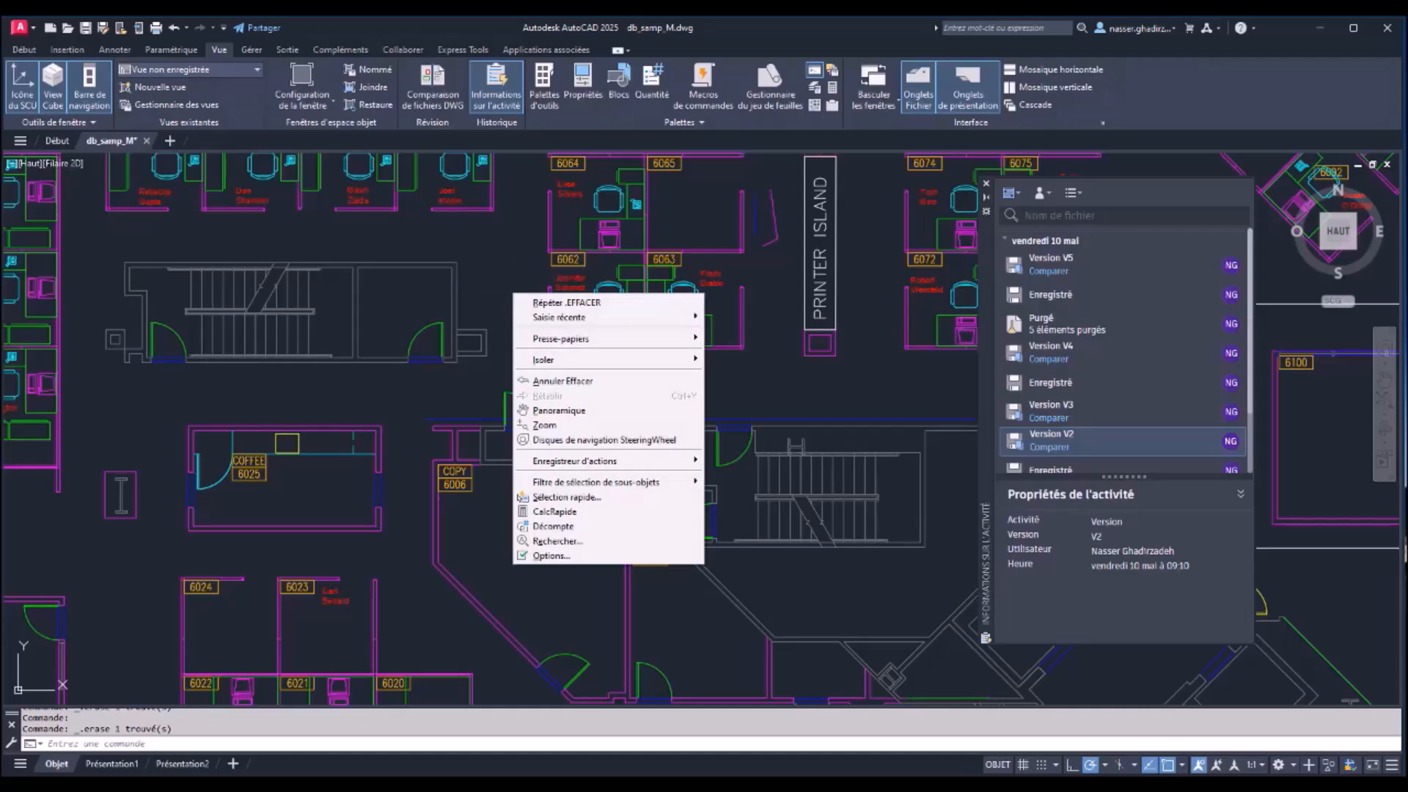
left_click(546, 557)
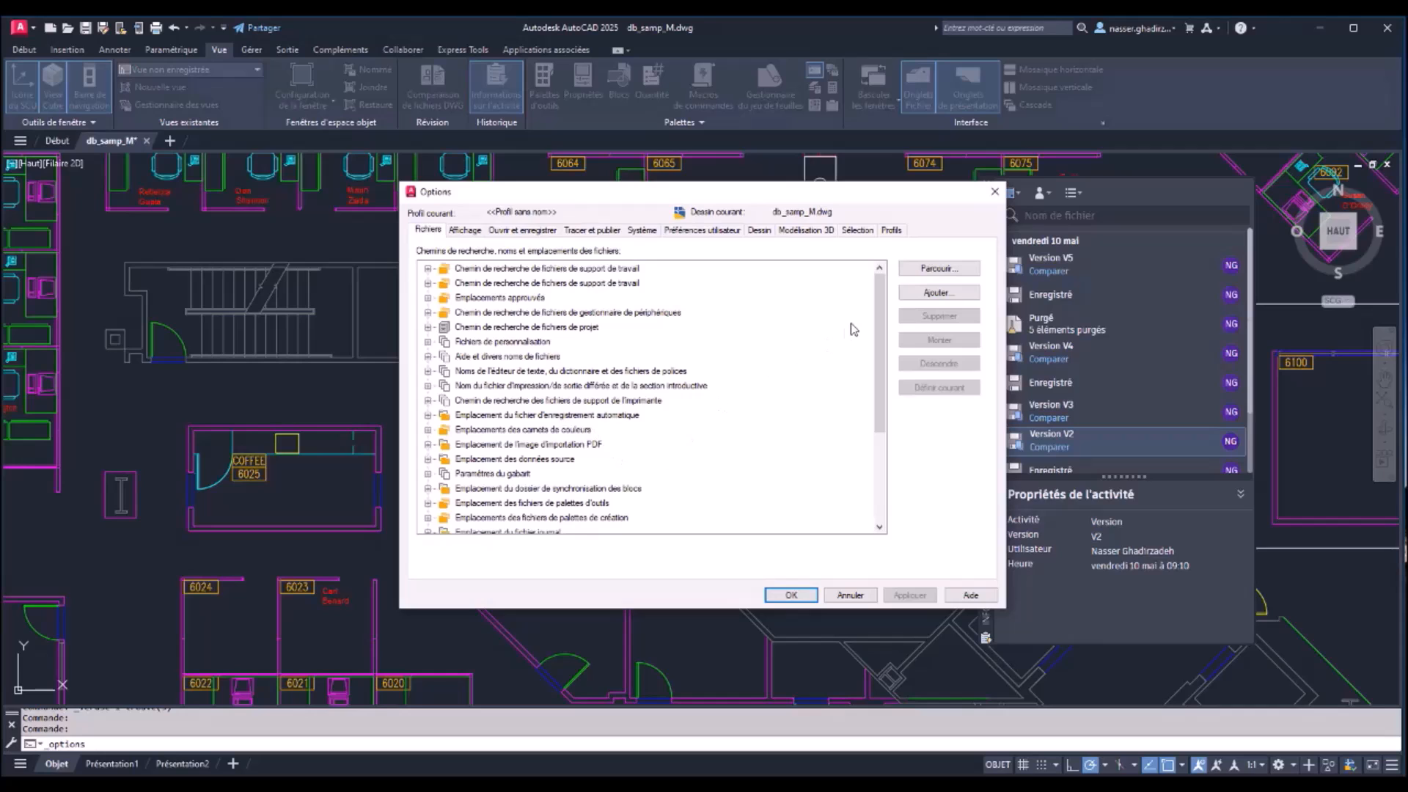
scroll(883, 306, "down", 3)
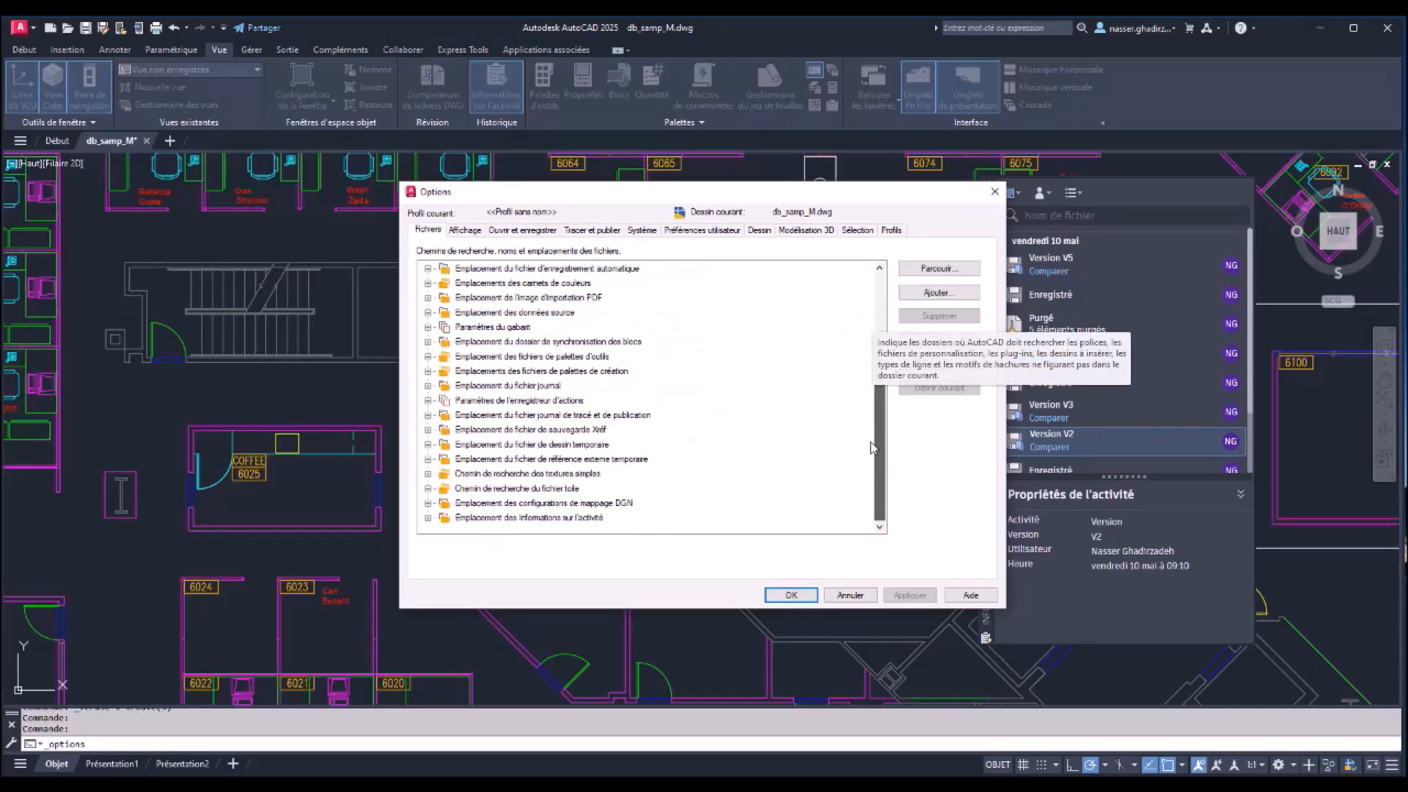
double_click(443, 518)
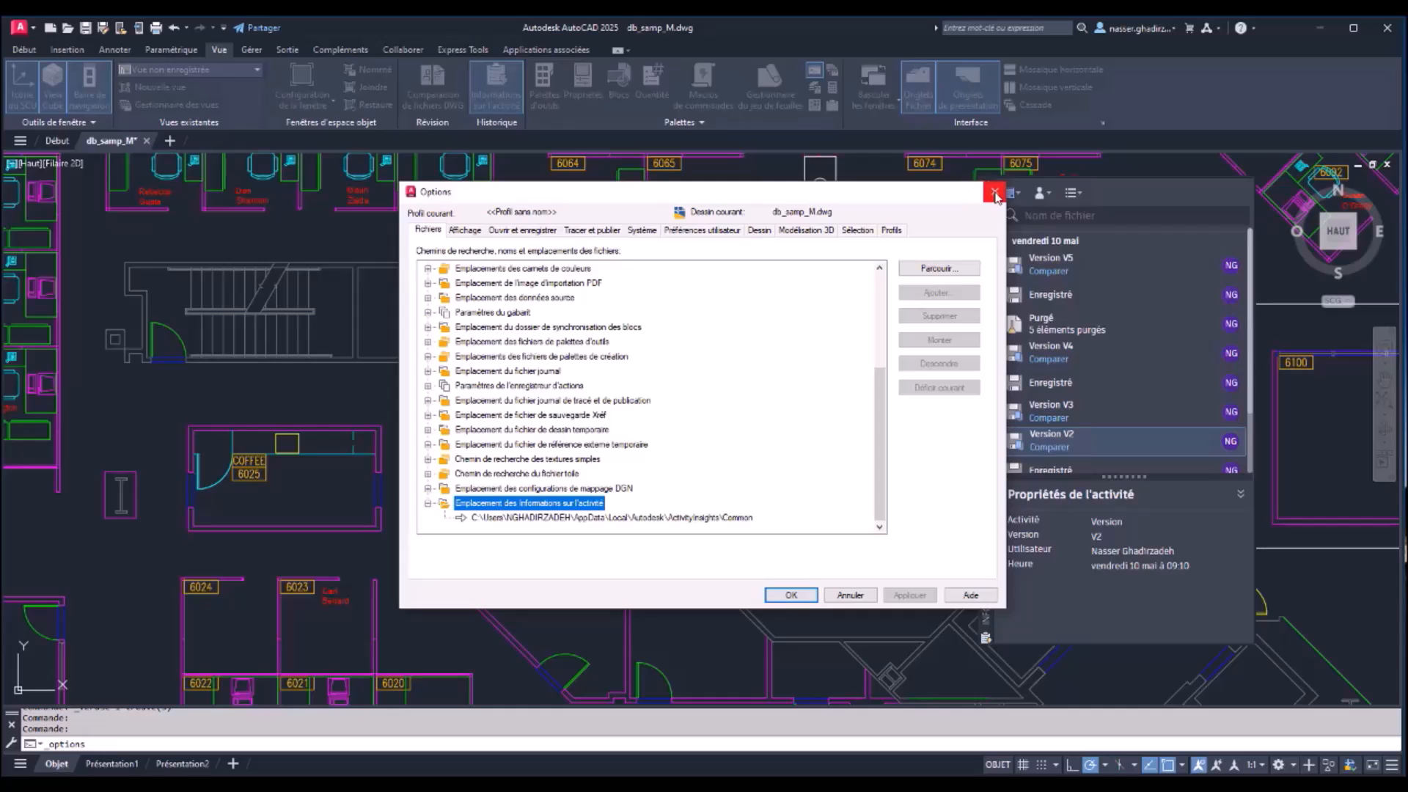
left_click(790, 594)
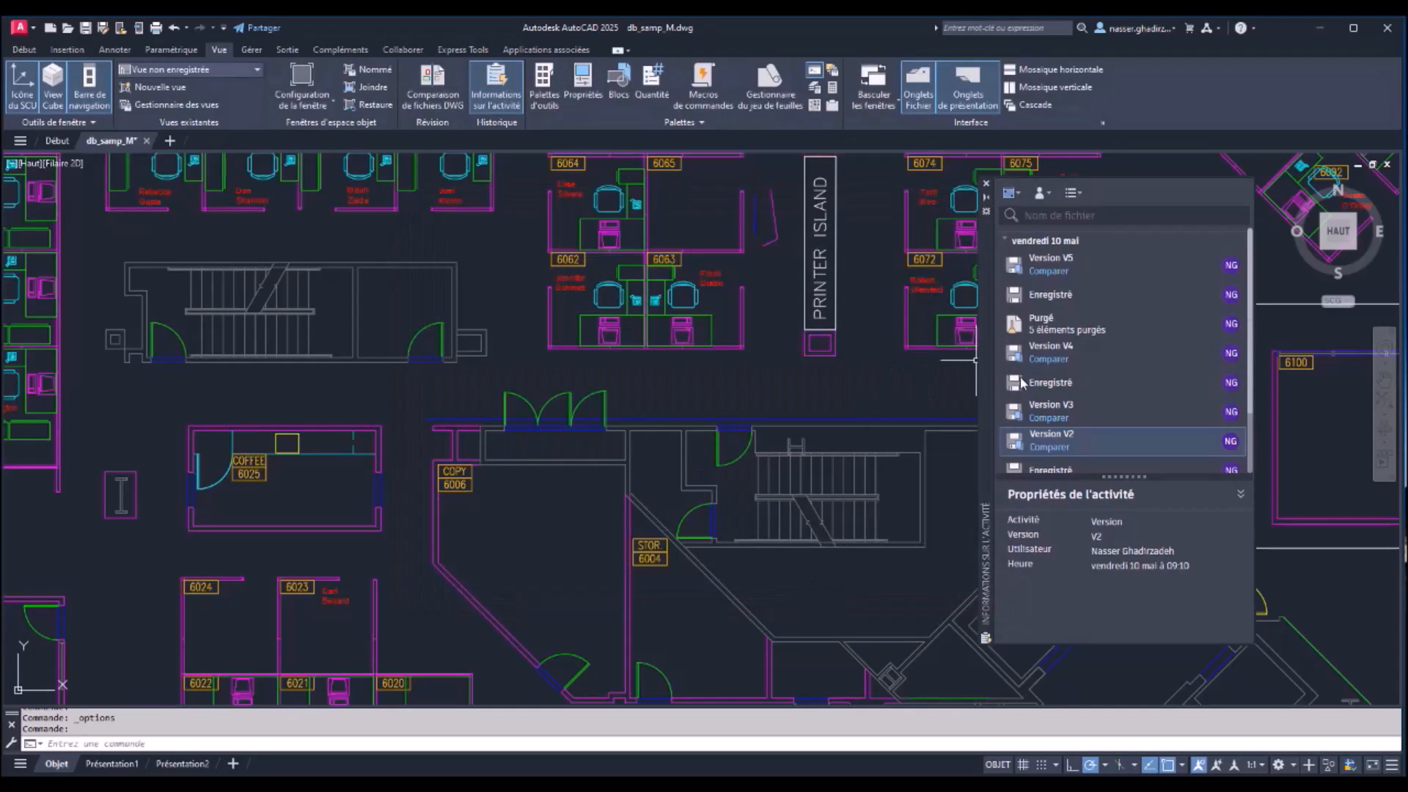
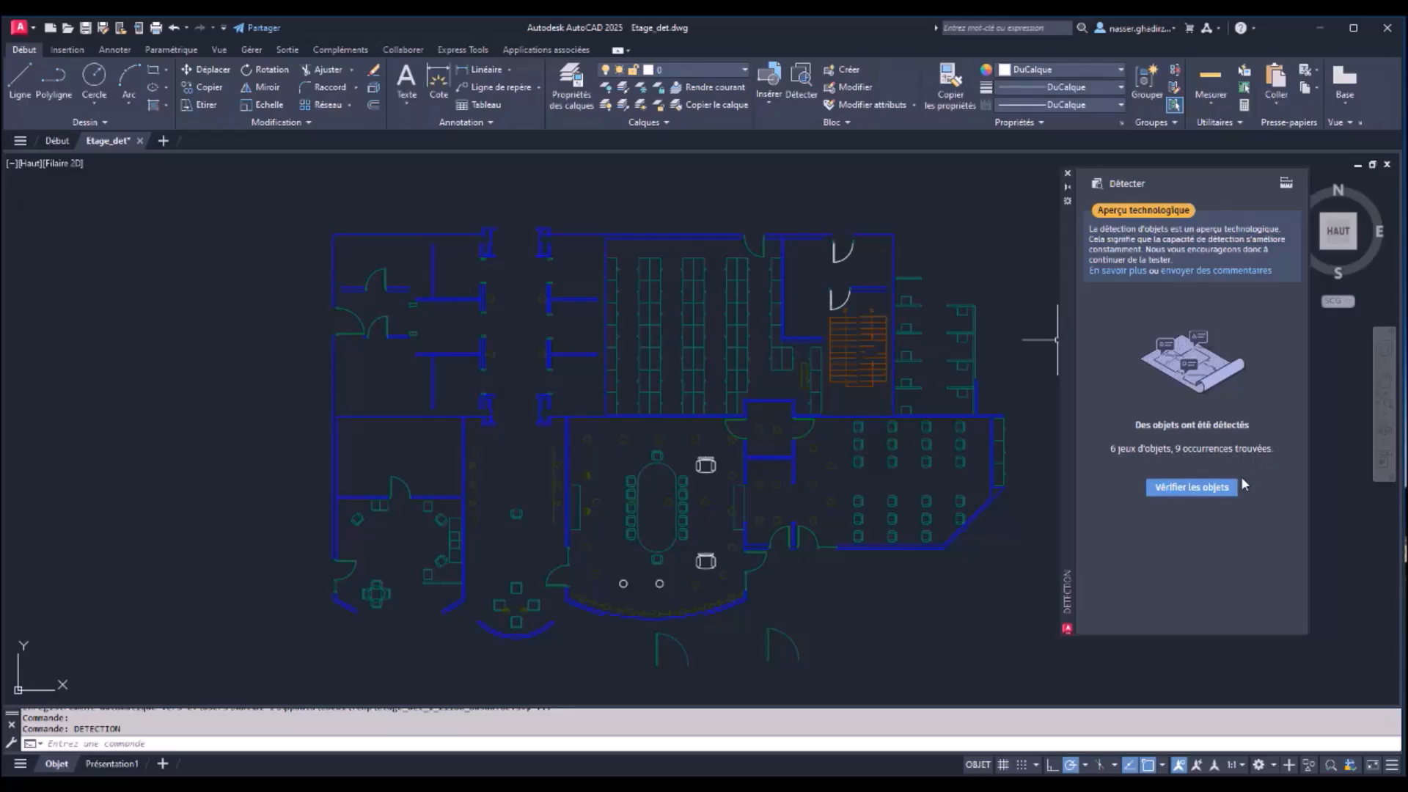
Step: Review the detected object sets in Etage_det one by one, ending on the set of two separate doors below the plan
left_click(1198, 489)
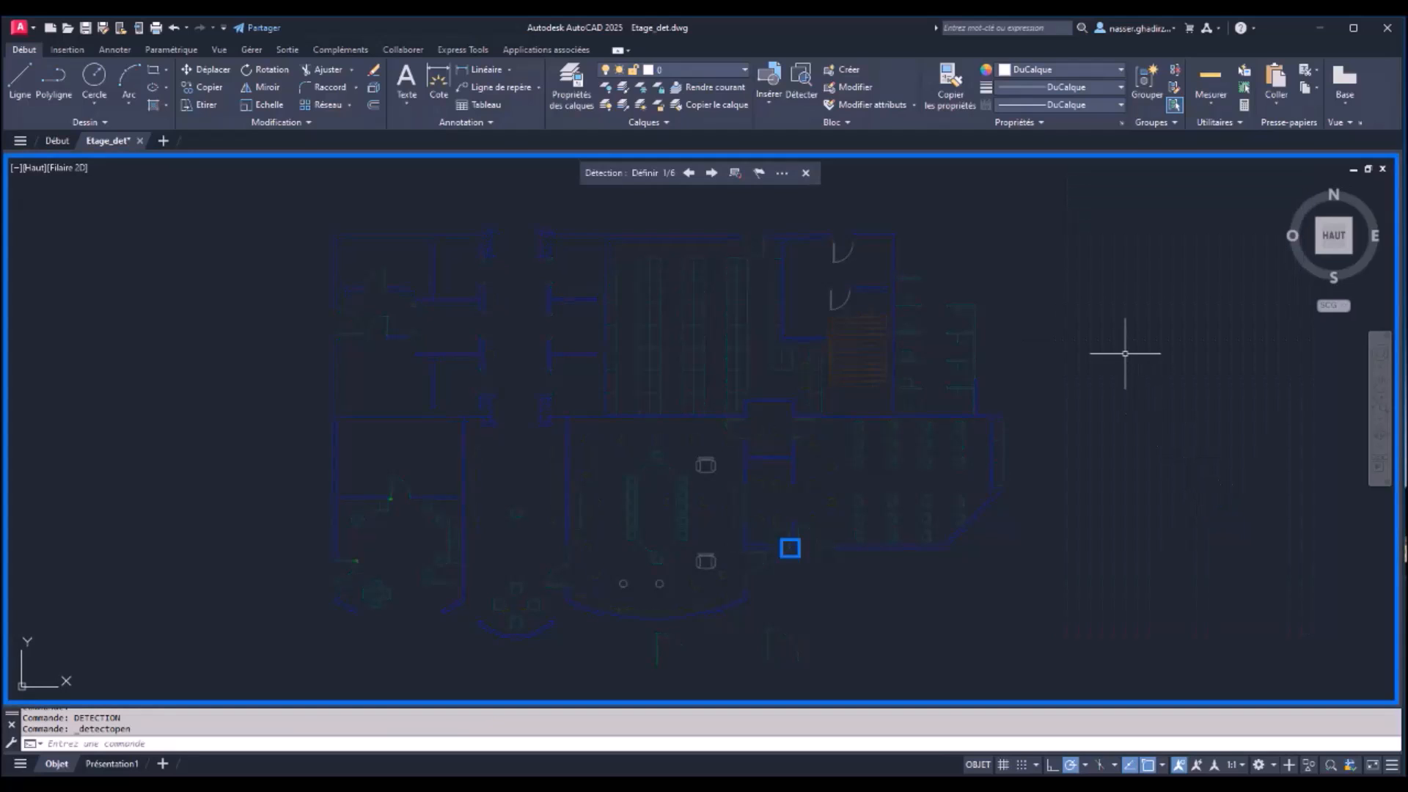
left_click(711, 174)
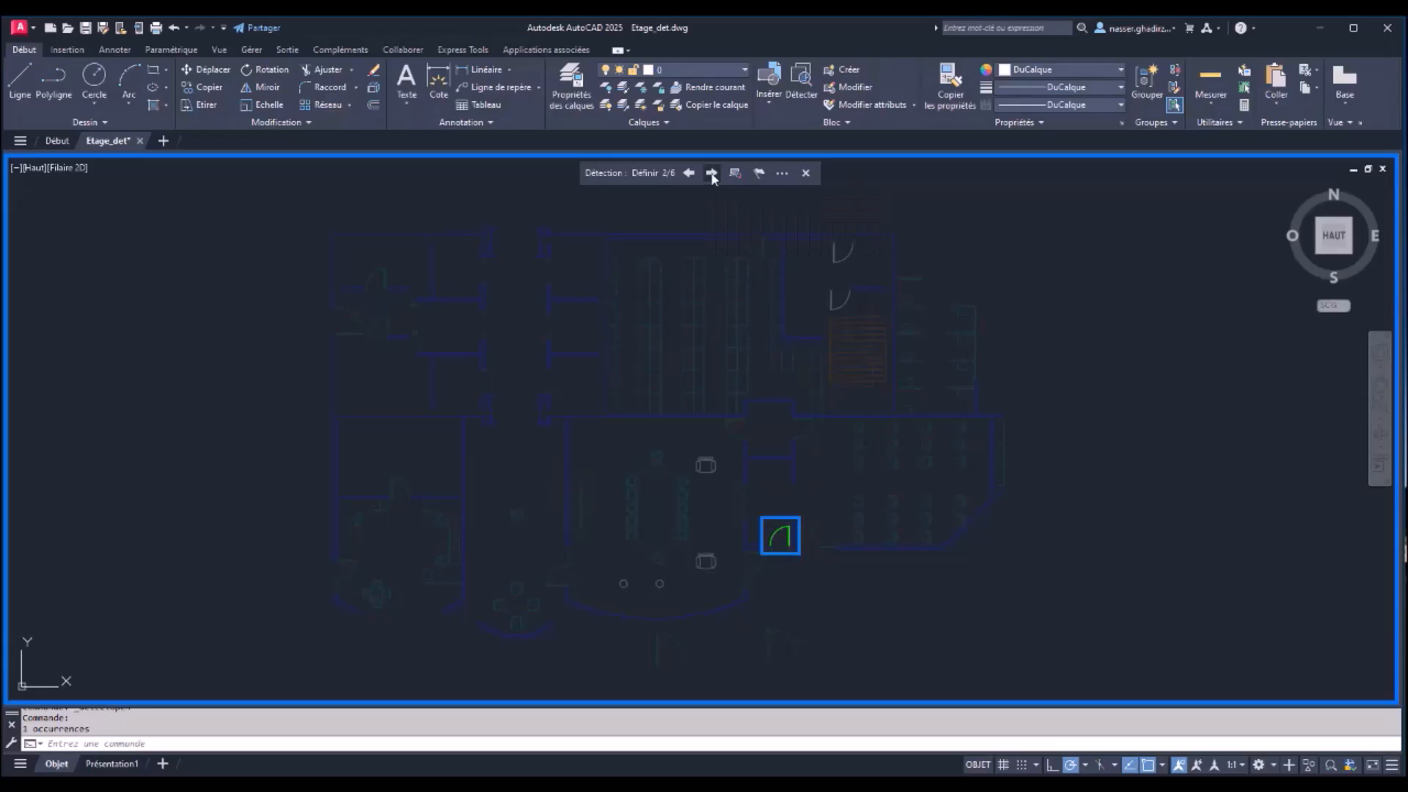
left_click(711, 174)
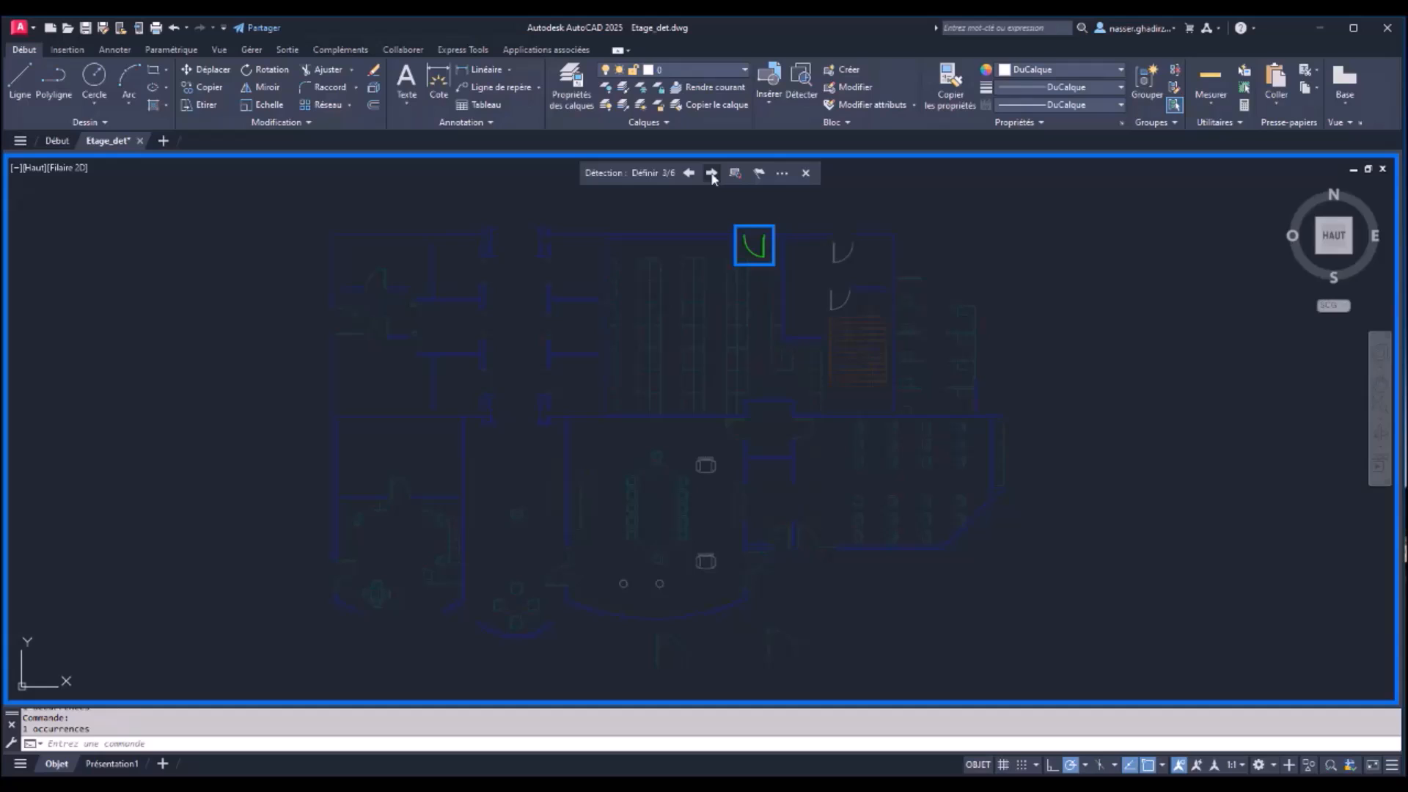
left_click(711, 174)
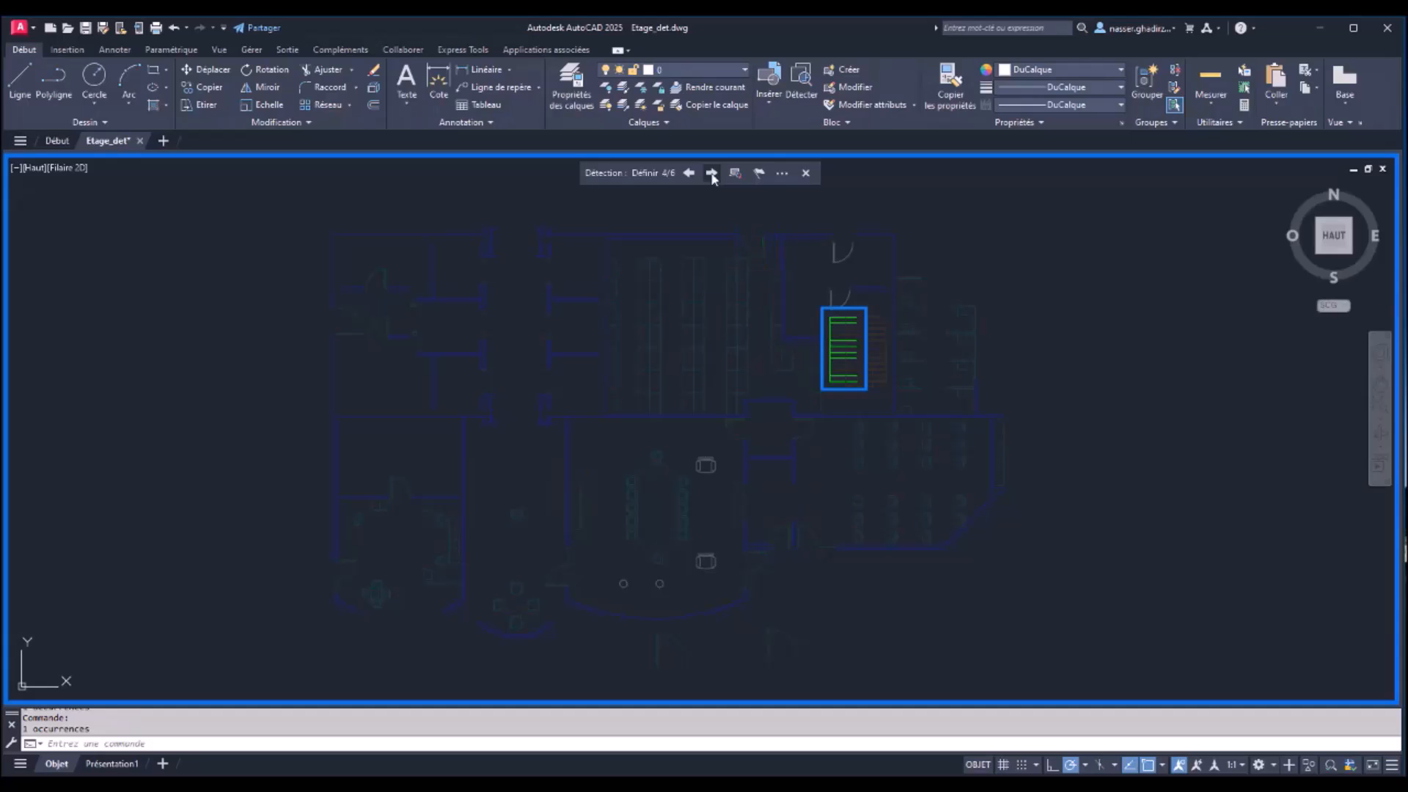
left_click(711, 174)
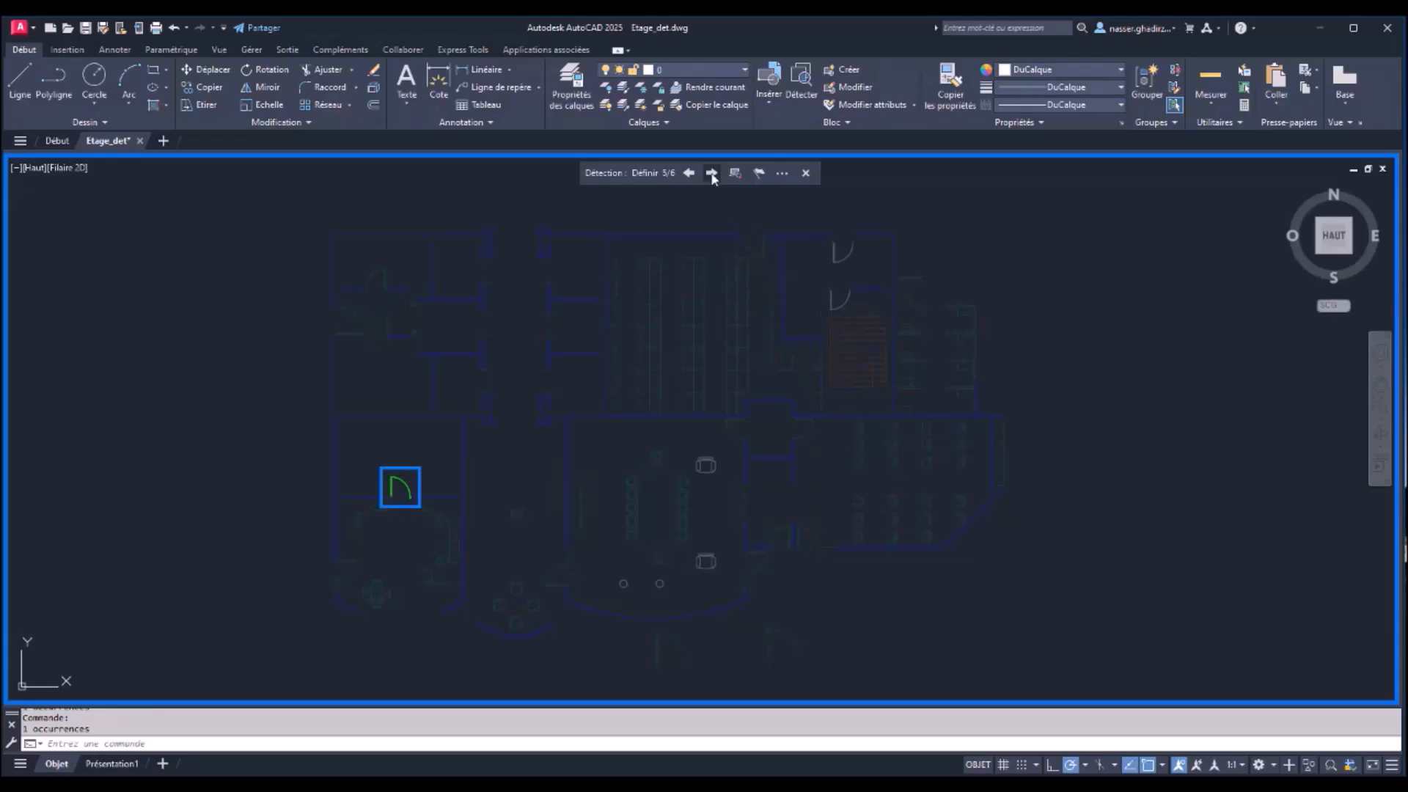
left_click(711, 173)
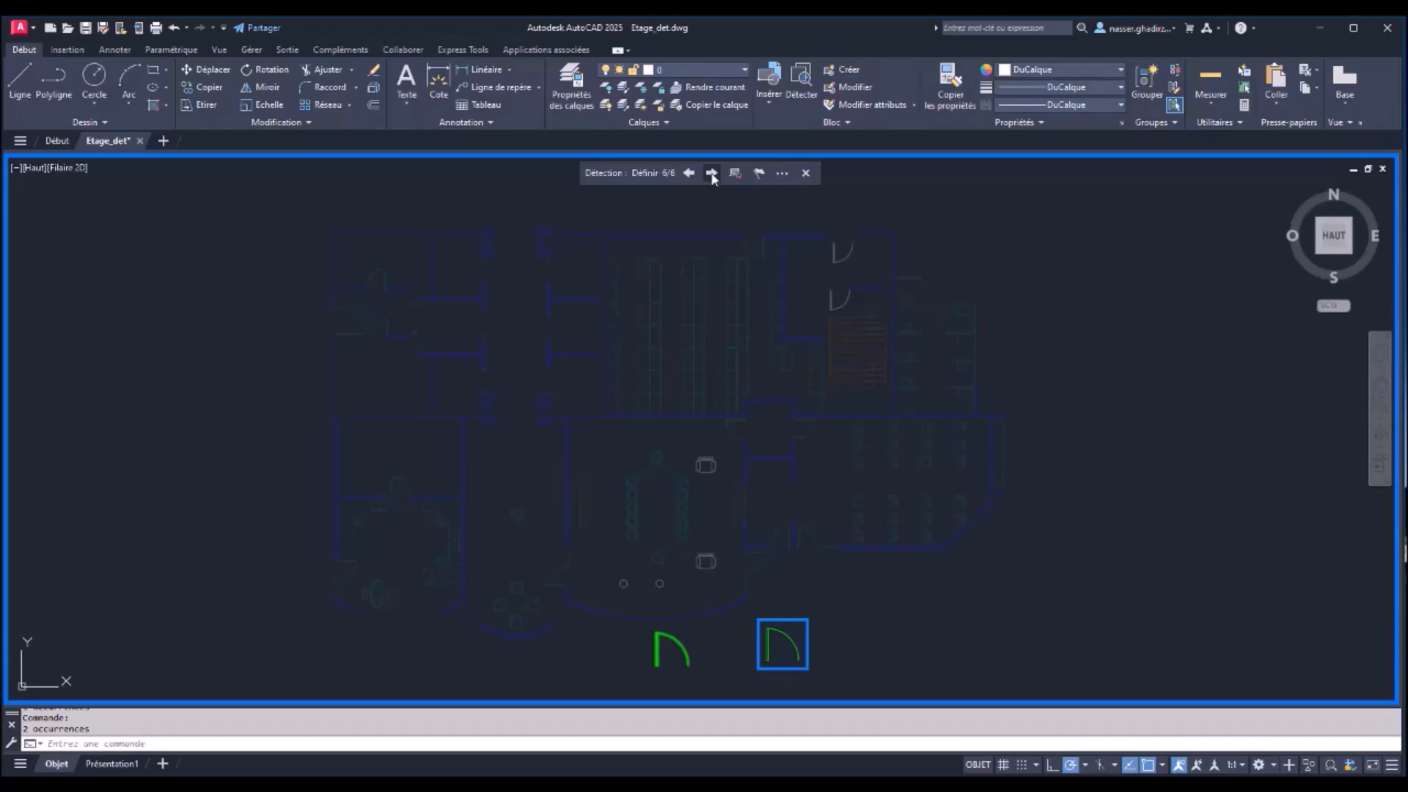
left_click(711, 174)
left_click(711, 174)
left_click(712, 173)
left_click(711, 174)
left_click(711, 173)
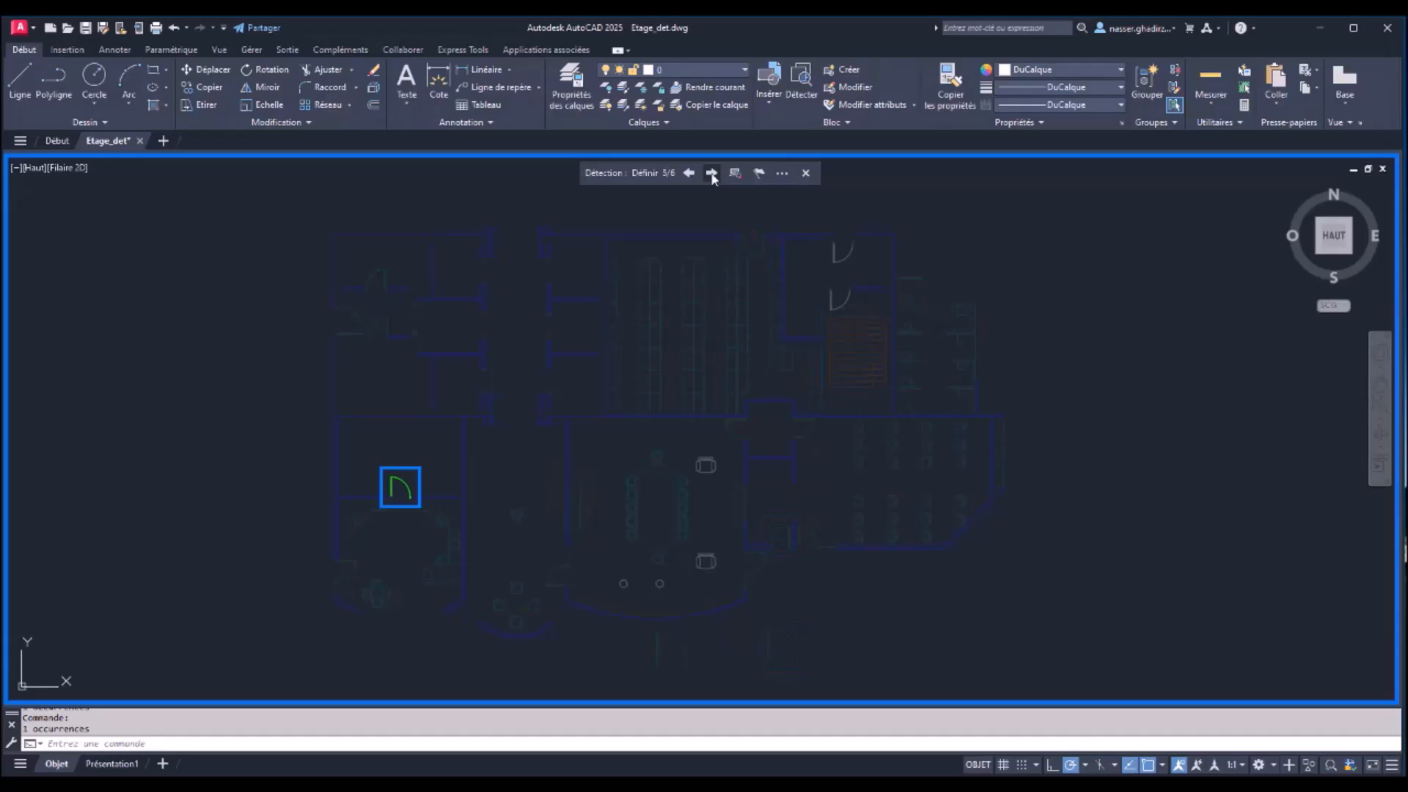
left_click(711, 173)
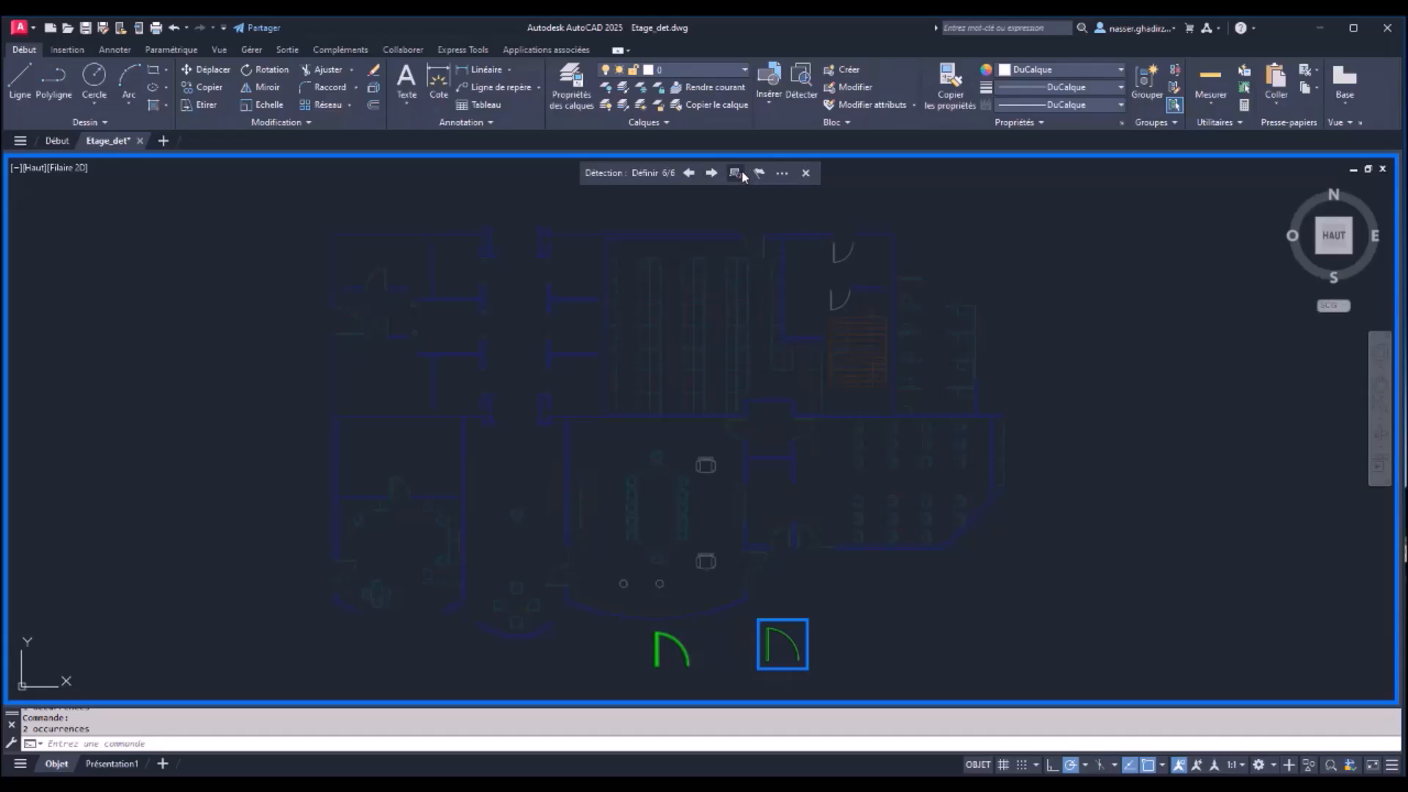
Step: Start converting all occurrences of the detected door set into a new block named Porte80G
left_click(739, 174)
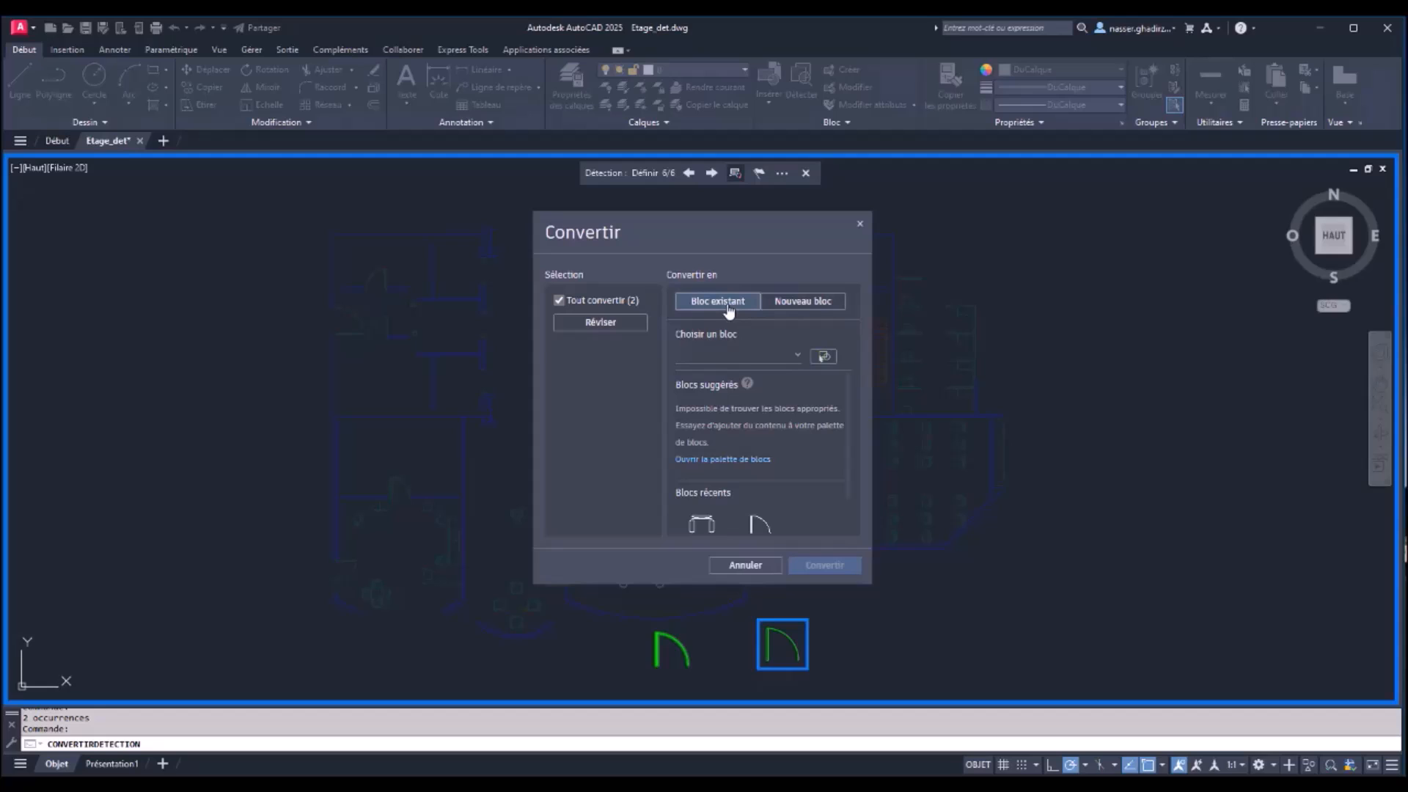
left_click(788, 302)
left_click(738, 351)
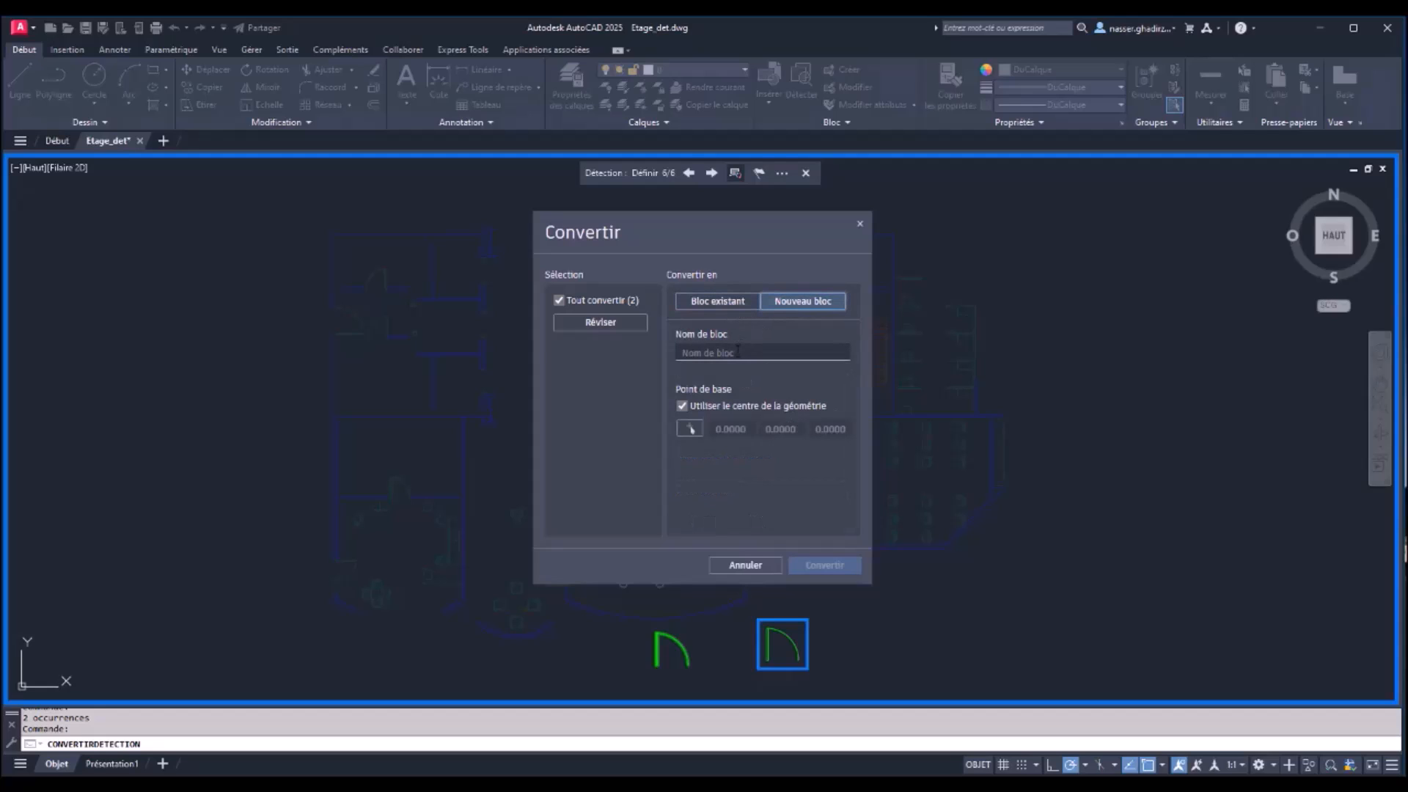
type("P")
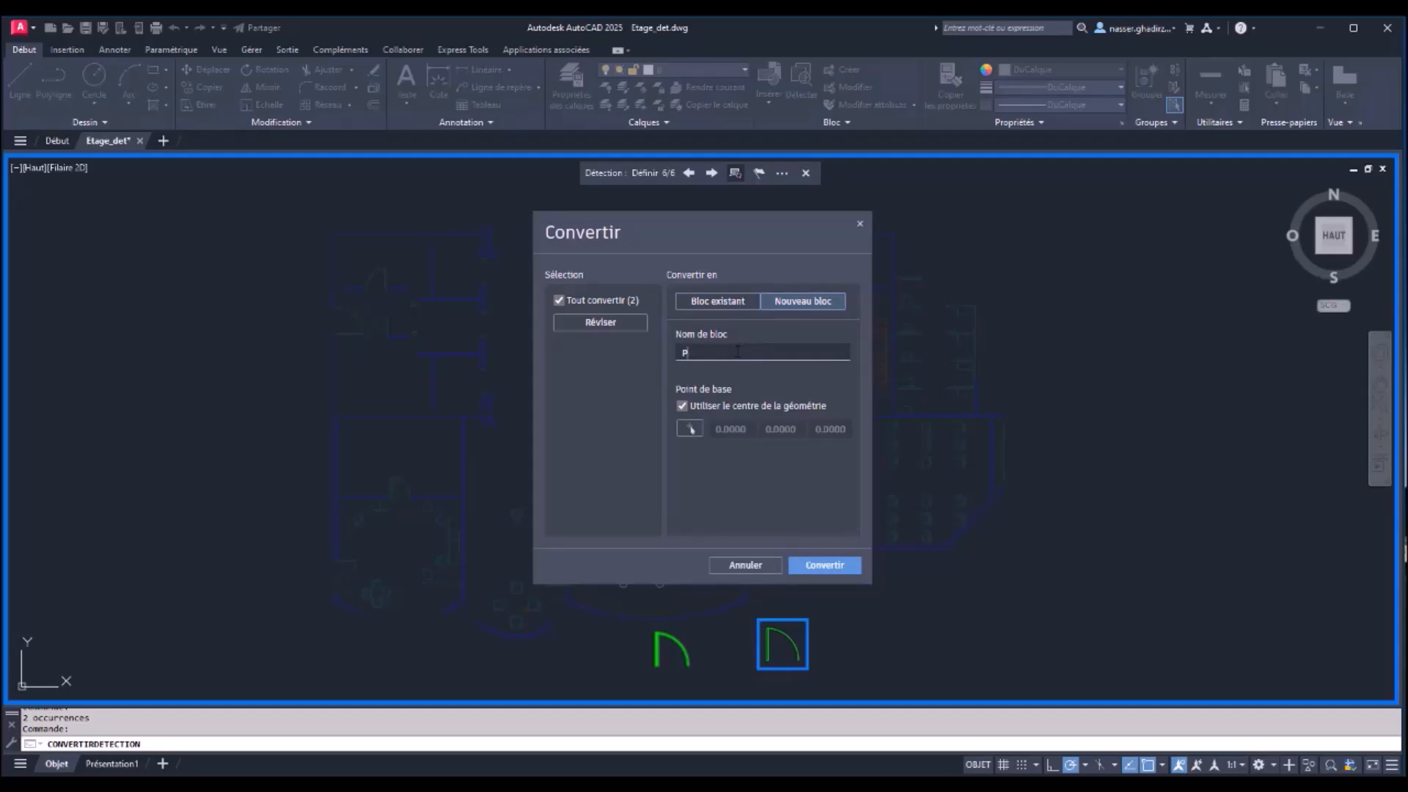
type("orte80")
Step: Set the new block's base point at the lower-left corner of the door leaf, convert the set, and close the detection review
left_click(689, 428)
scroll(771, 672, "up", 8)
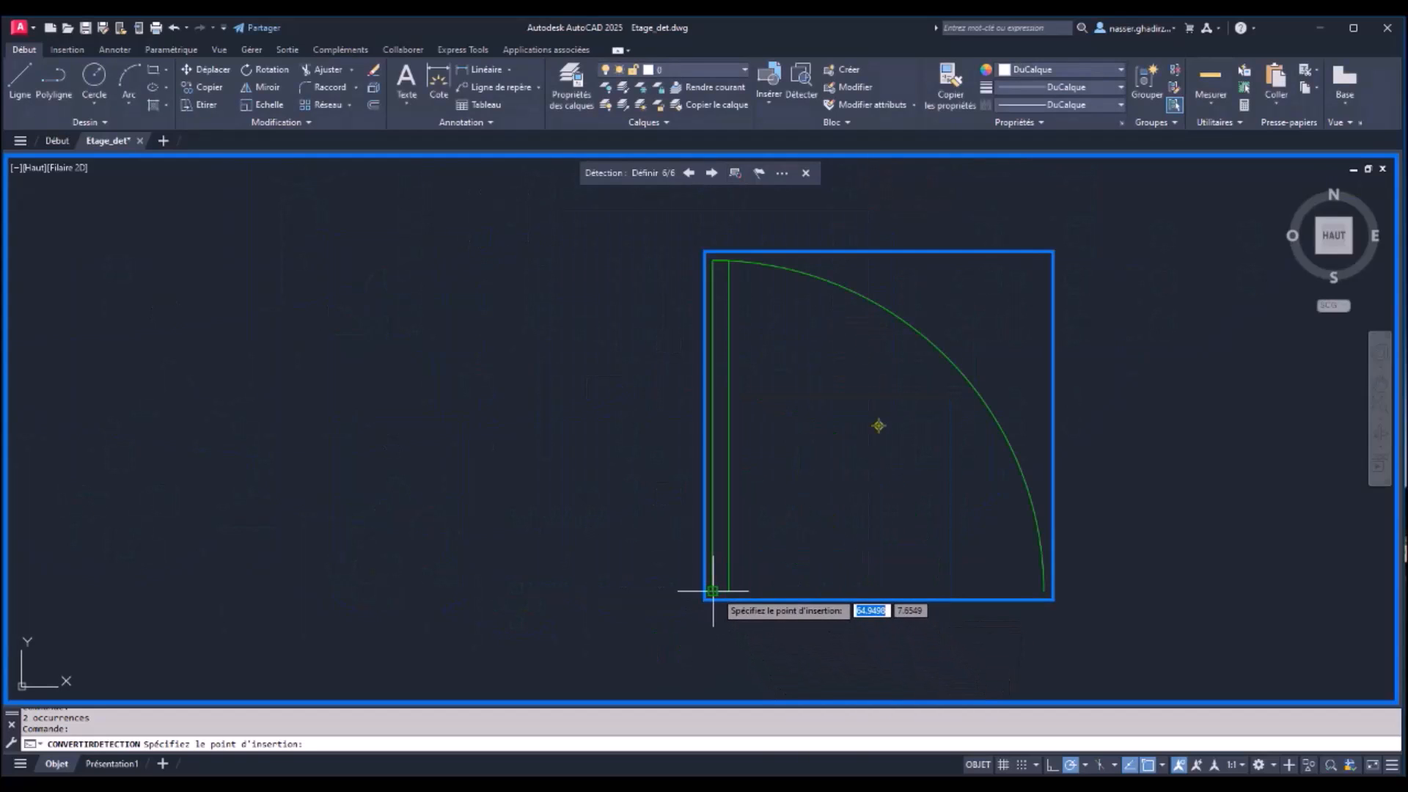
left_click(713, 591)
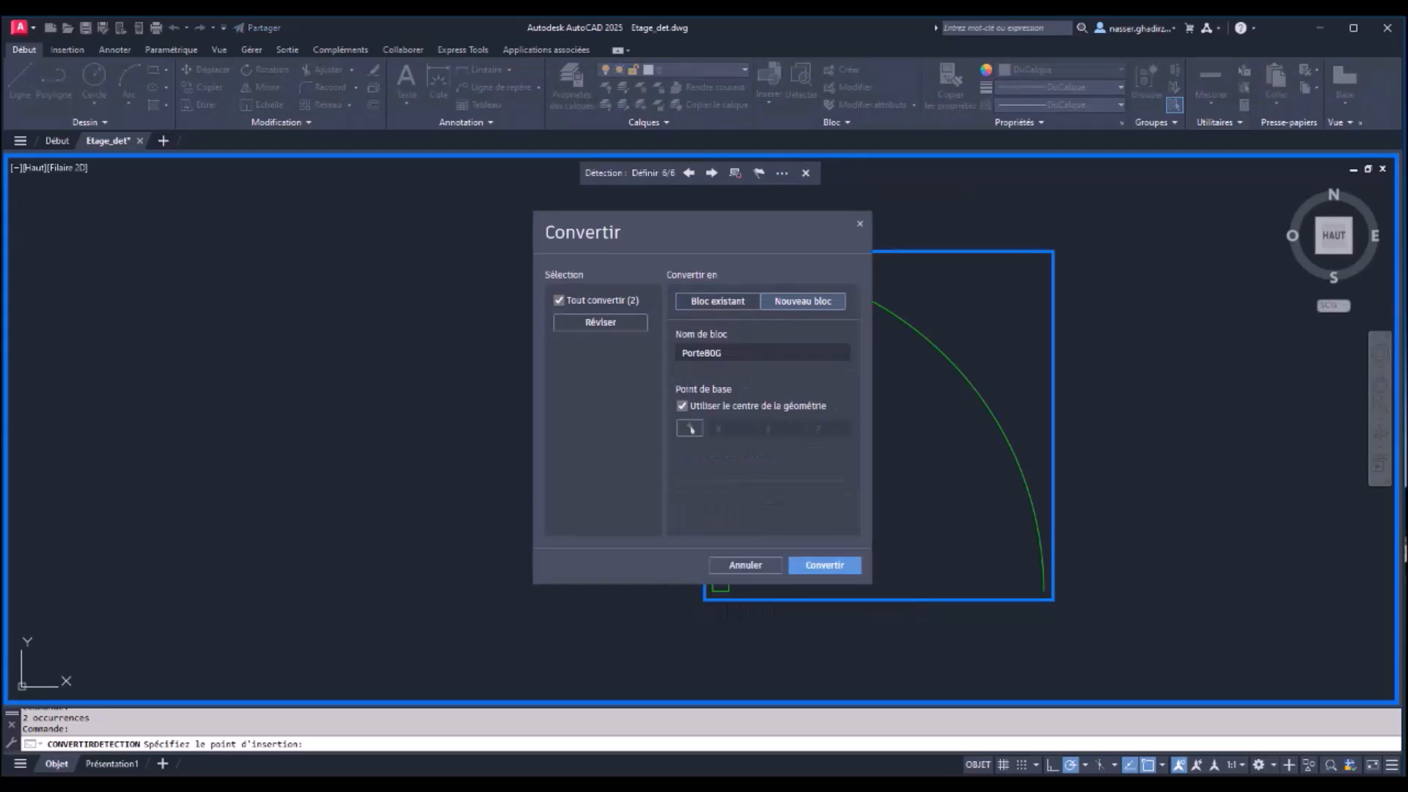
left_click(839, 567)
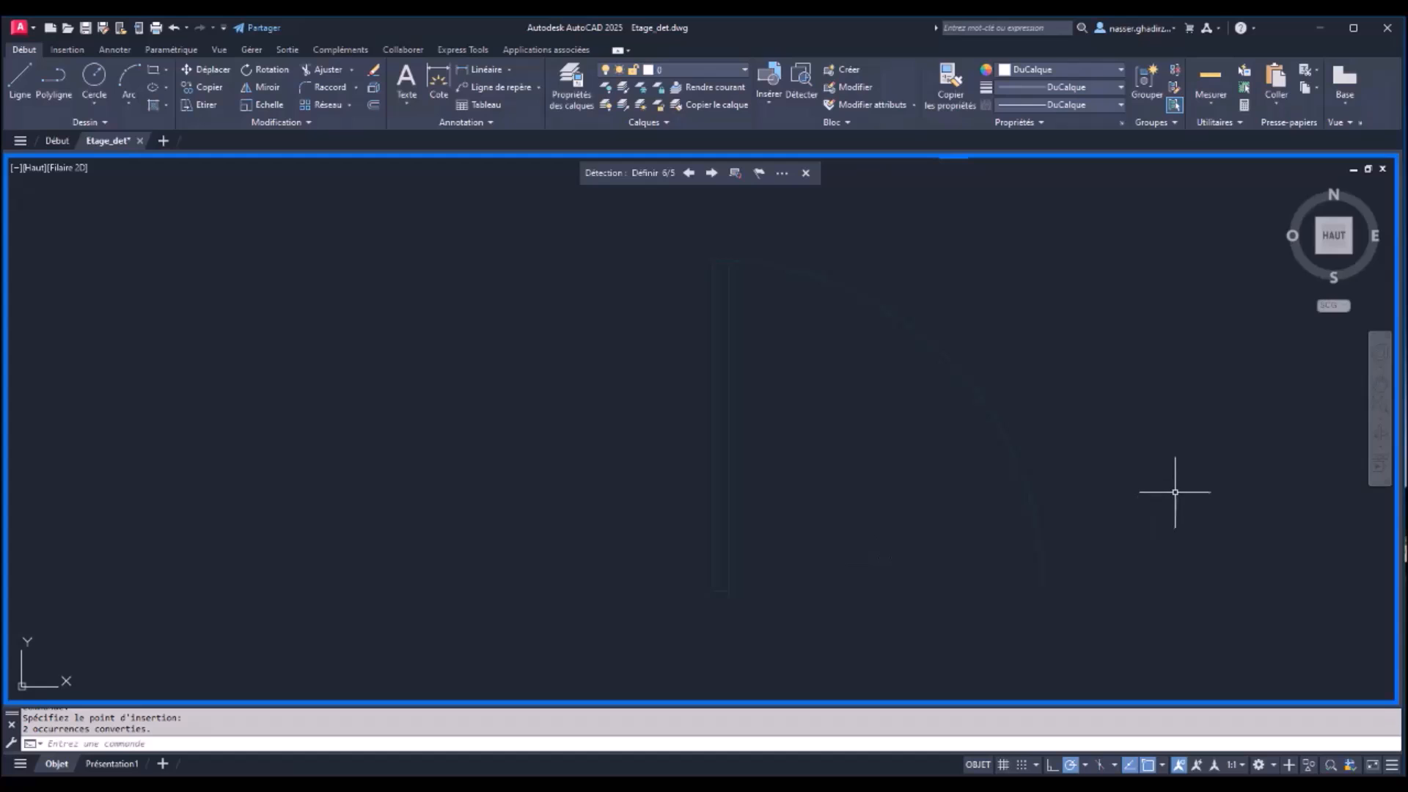
left_click(806, 173)
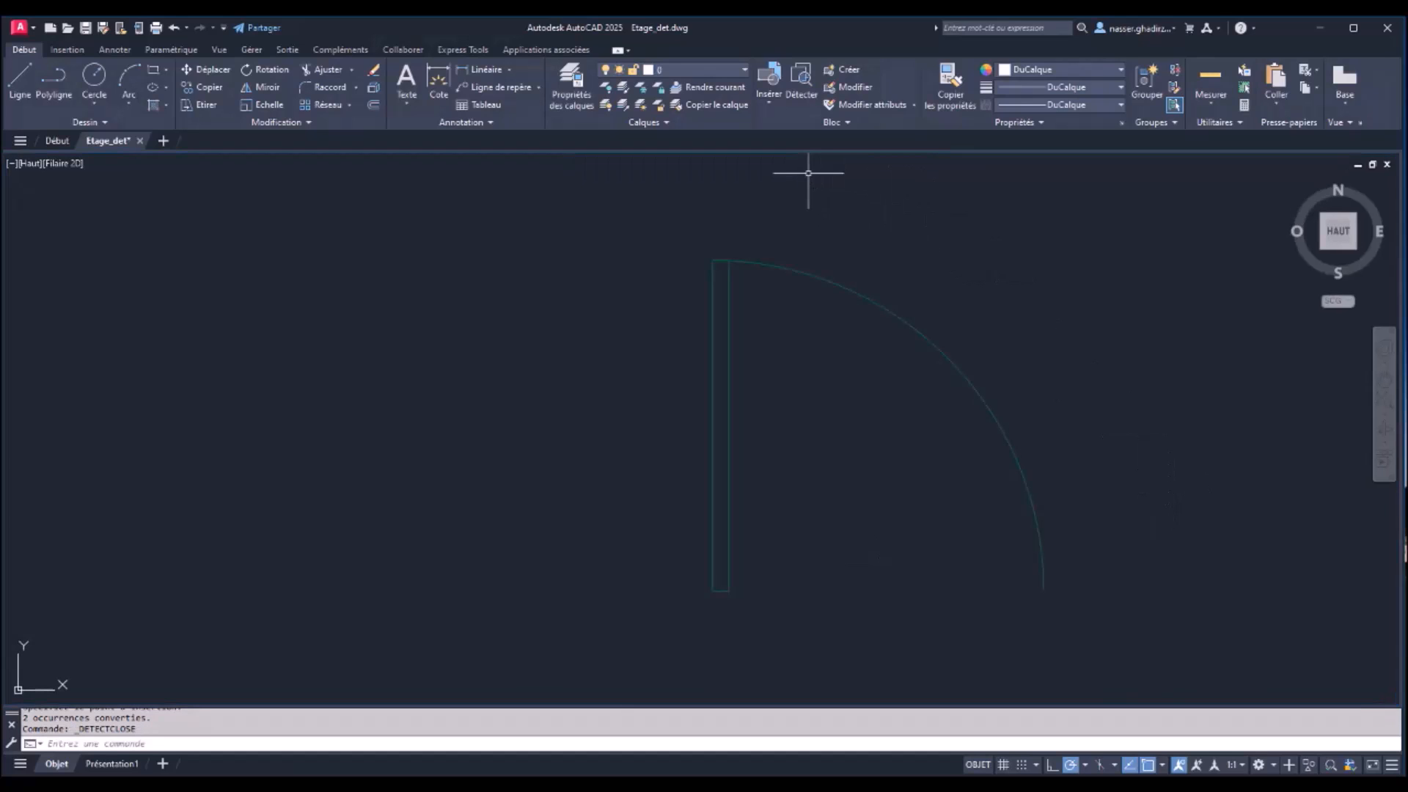
Step: Examine the two converted doors below the plan and the pair of facing doors beside the conference room
scroll(1010, 308, "down", 5)
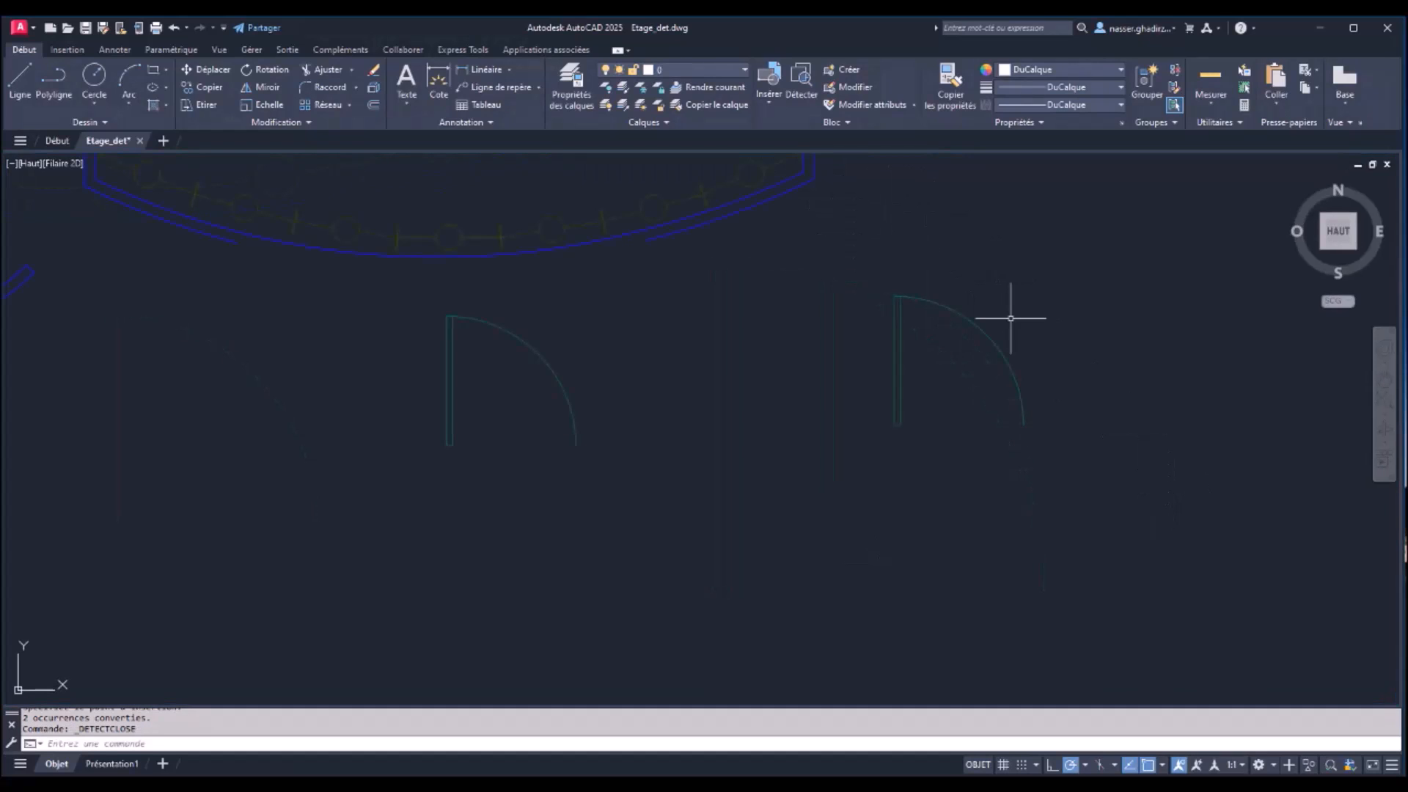
middle_click_drag(1010, 280, 921, 430)
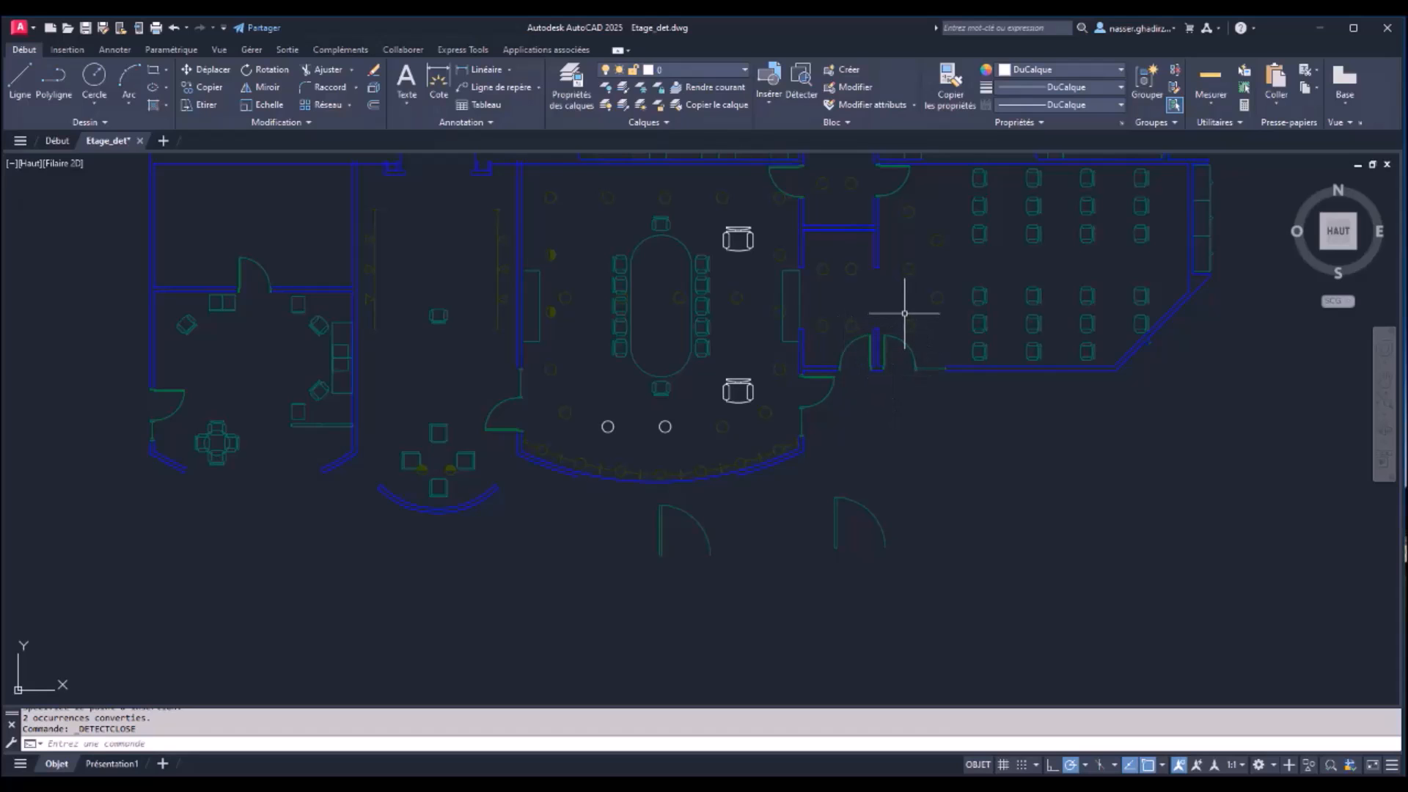
scroll(911, 292, "up", 4)
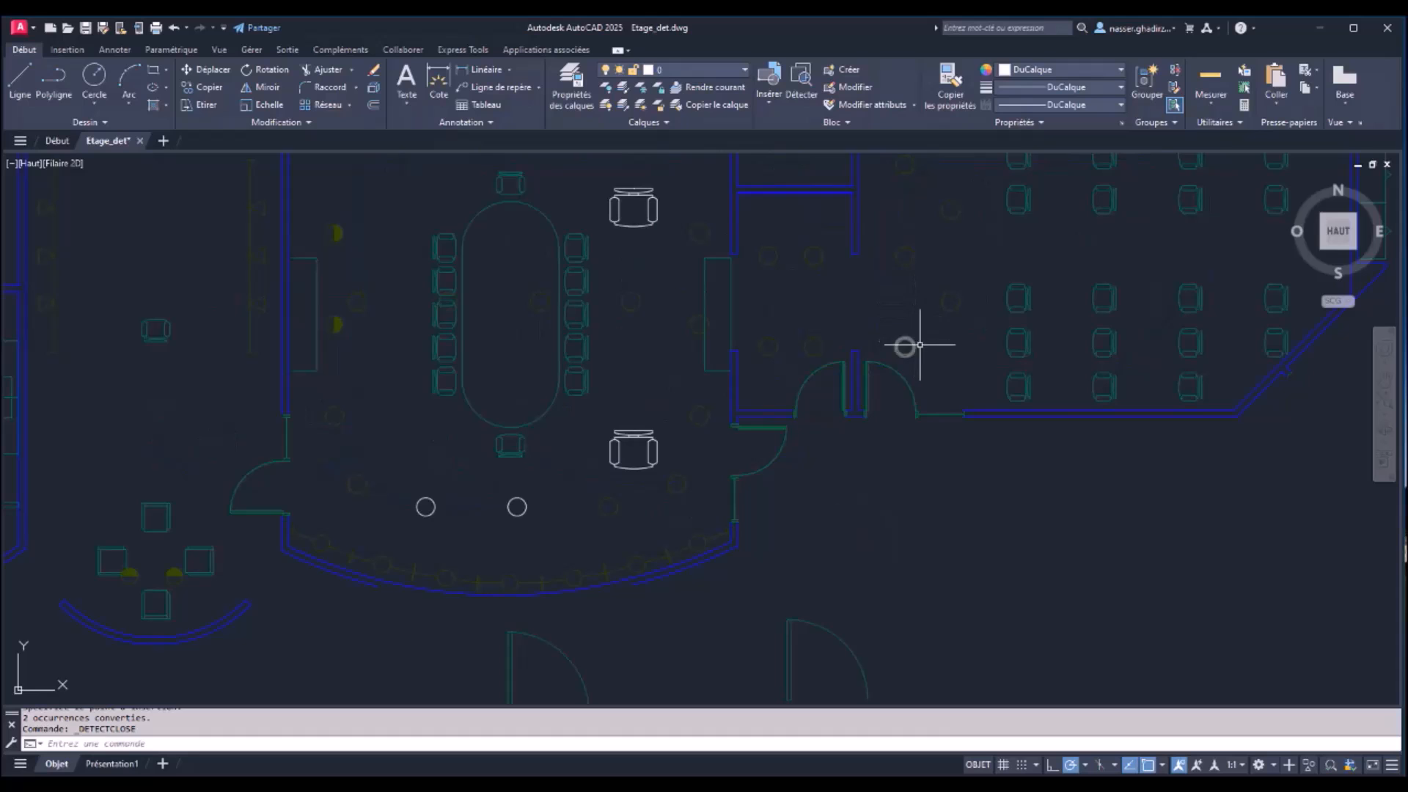
scroll(949, 394, "up", 3)
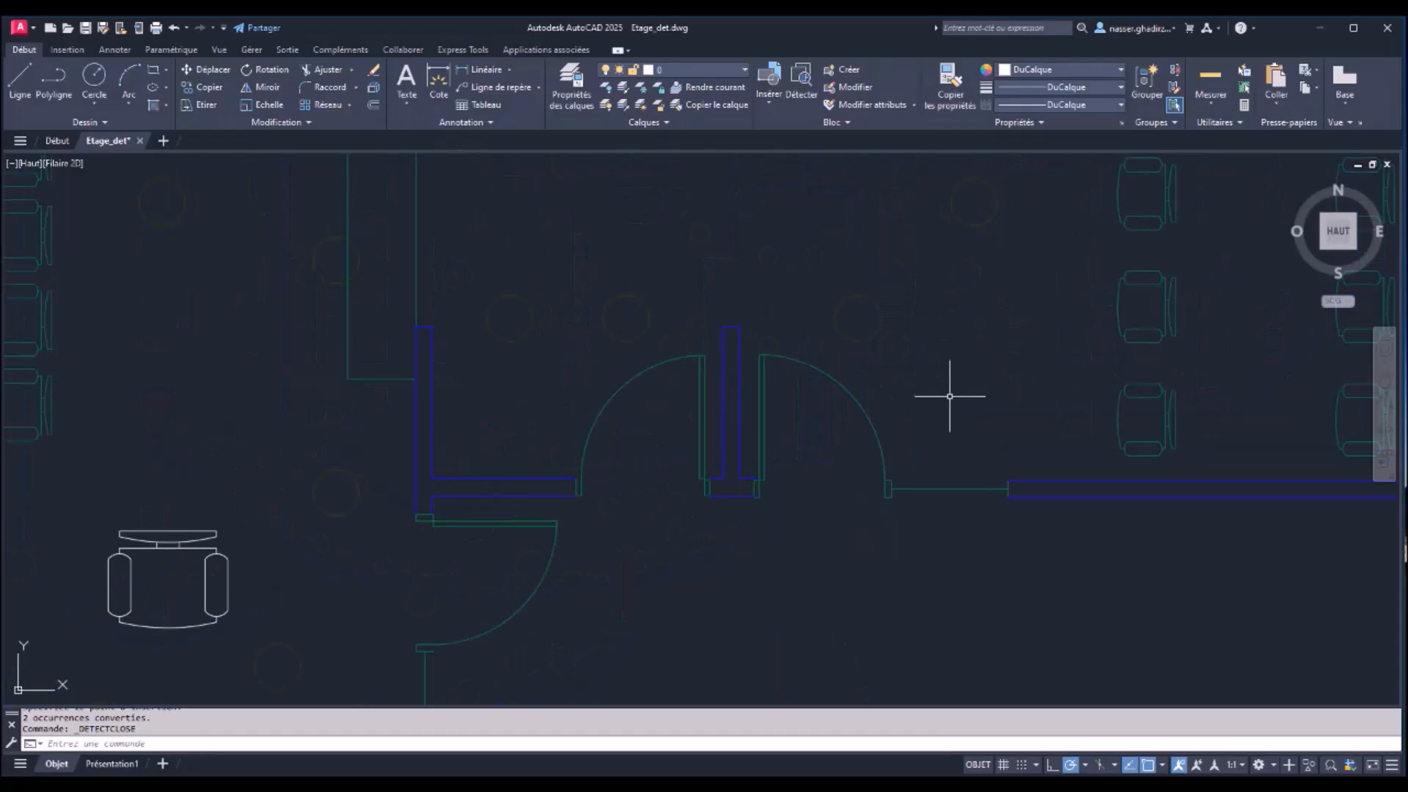
scroll(855, 487, "up", 3)
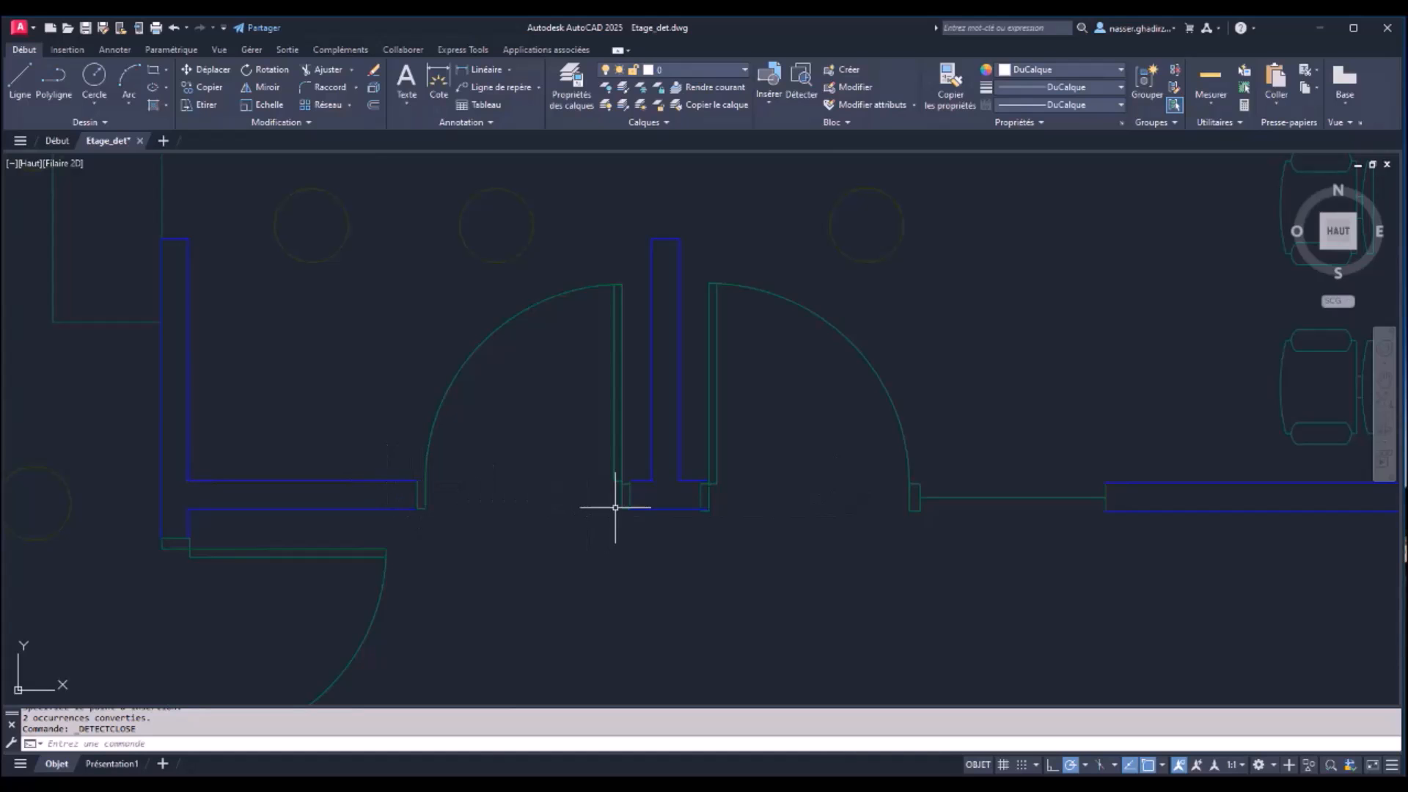
scroll(920, 483, "up", 2)
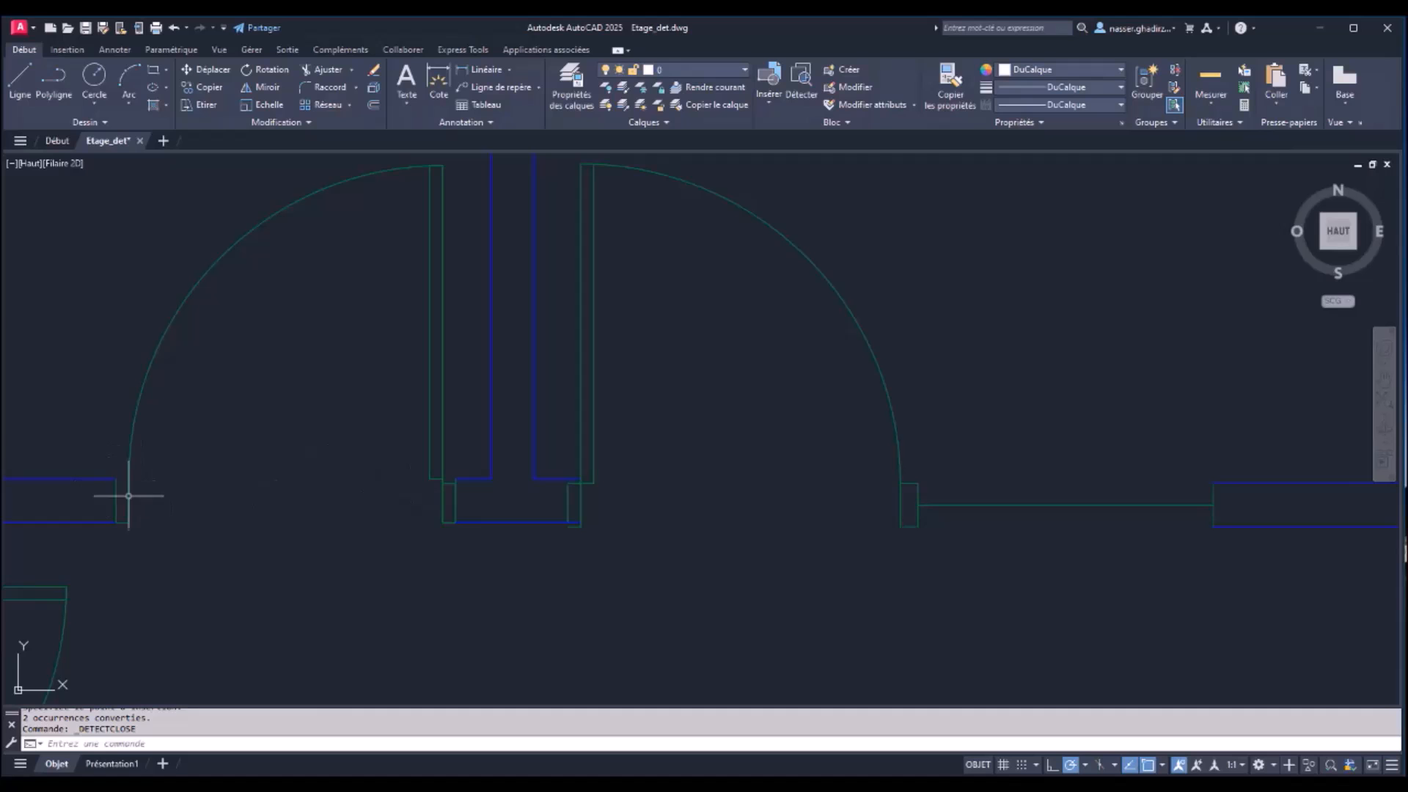
scroll(777, 539, "down", 8)
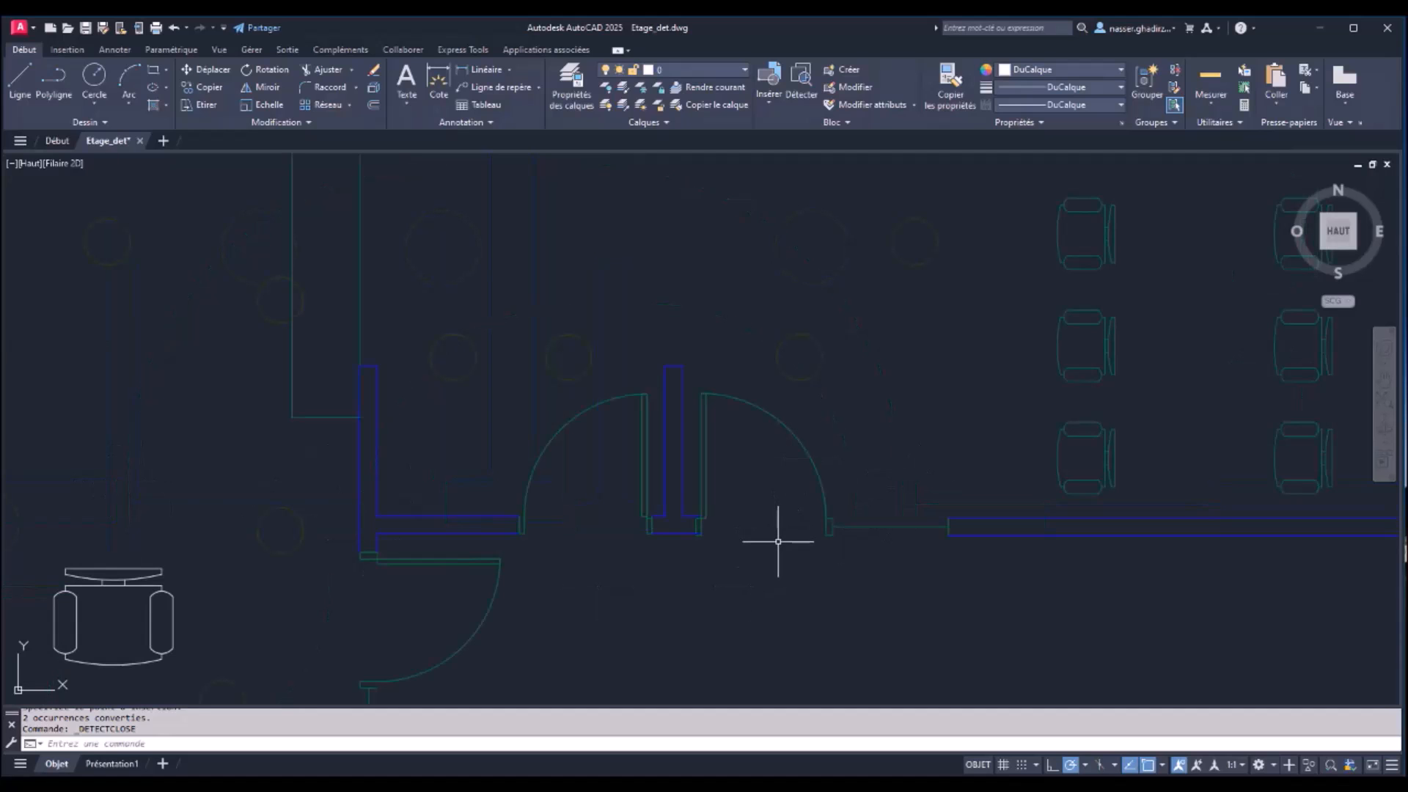
middle_click_drag(777, 609, 833, 477)
scroll(783, 500, "up", 4)
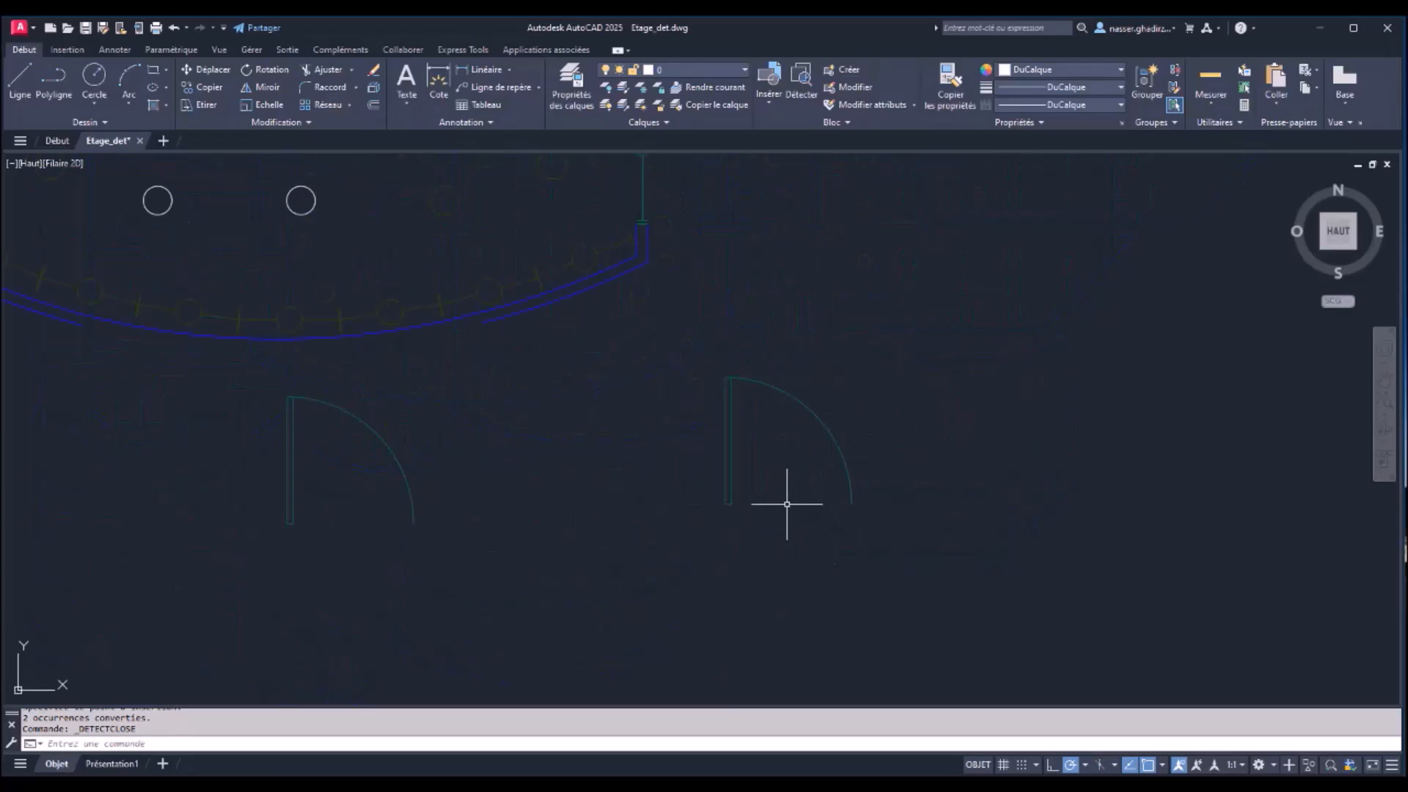
scroll(588, 425, "down", 2)
scroll(588, 425, "down", 3)
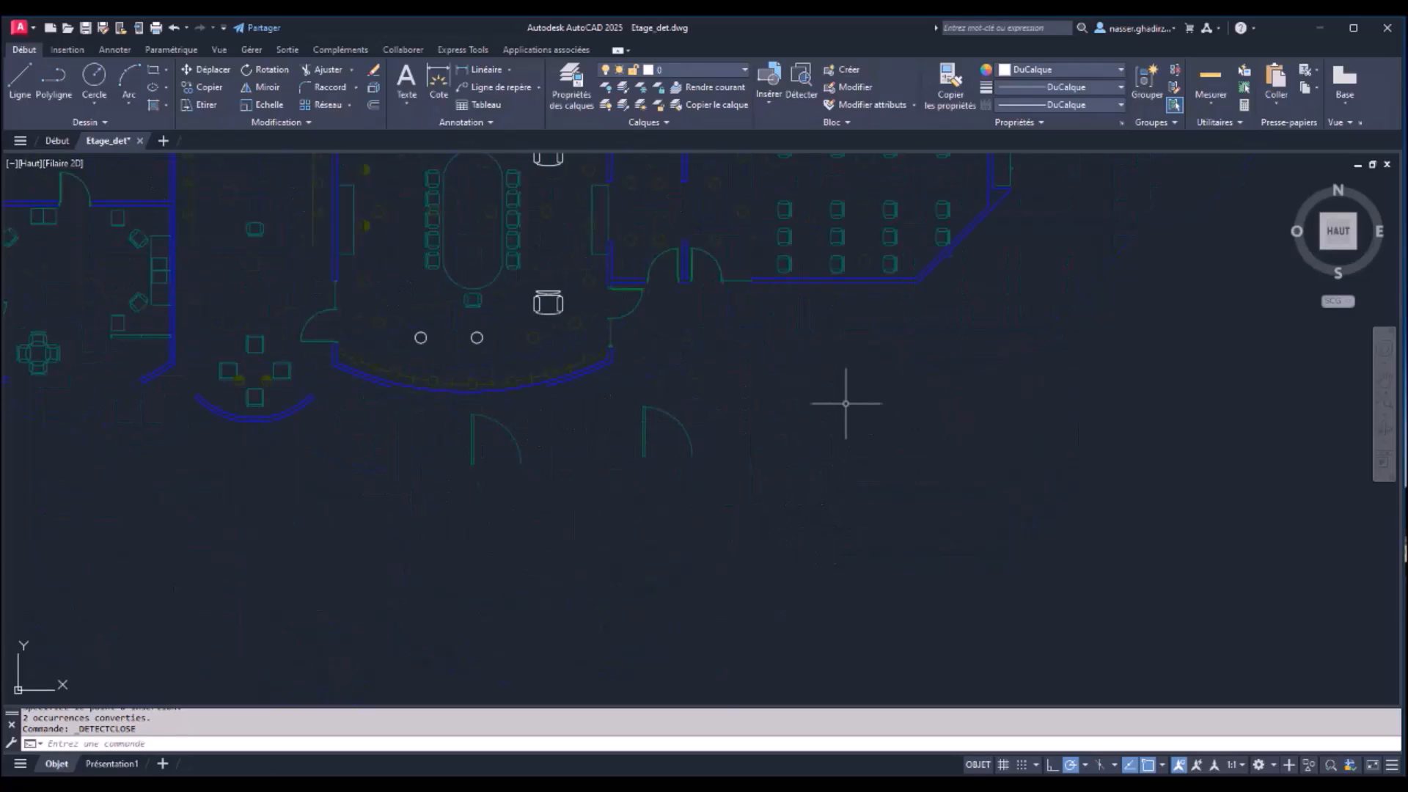
scroll(849, 402, "down", 2)
scroll(861, 408, "up", 1)
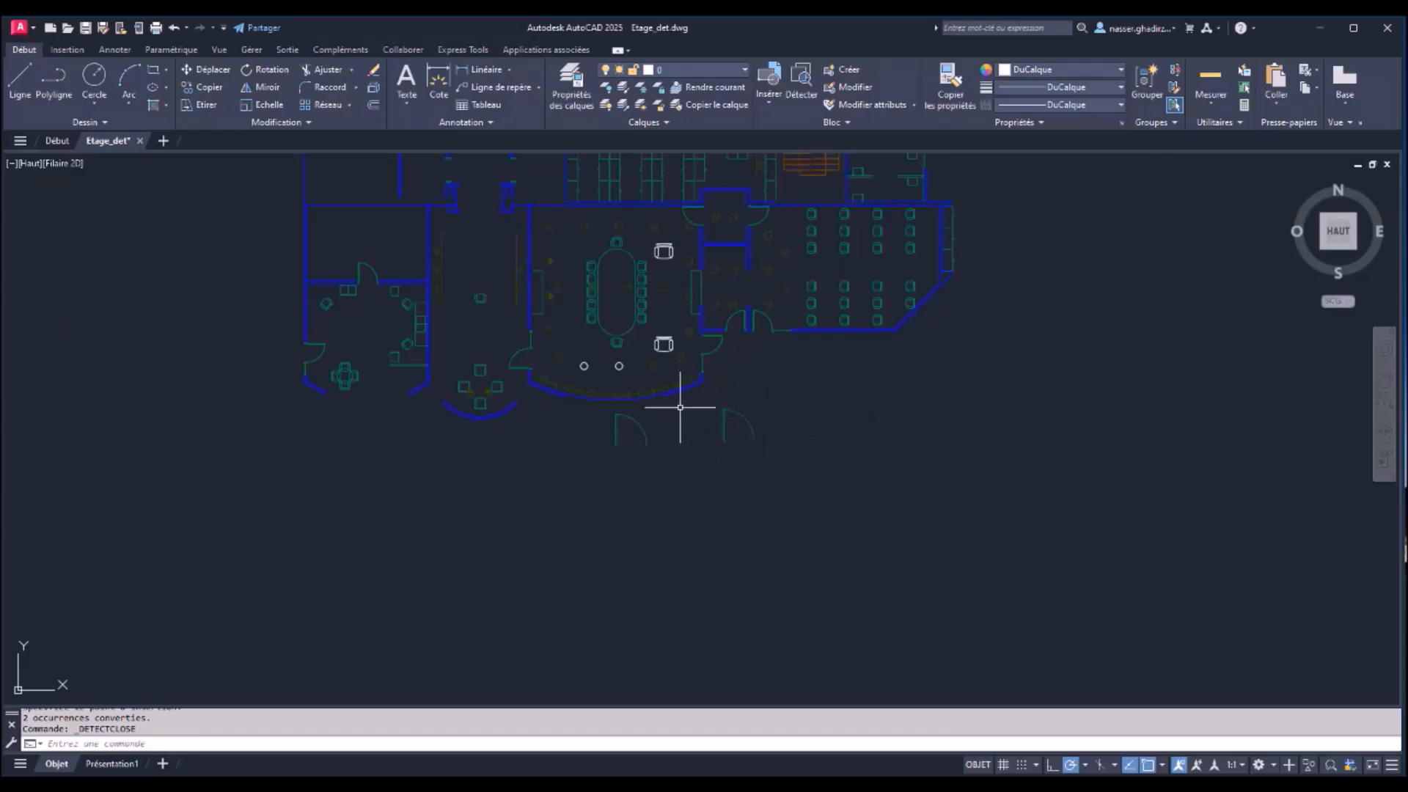
scroll(890, 386, "down", 5)
scroll(851, 469, "up", 2)
scroll(854, 463, "up", 2)
middle_click_drag(854, 460, 968, 547)
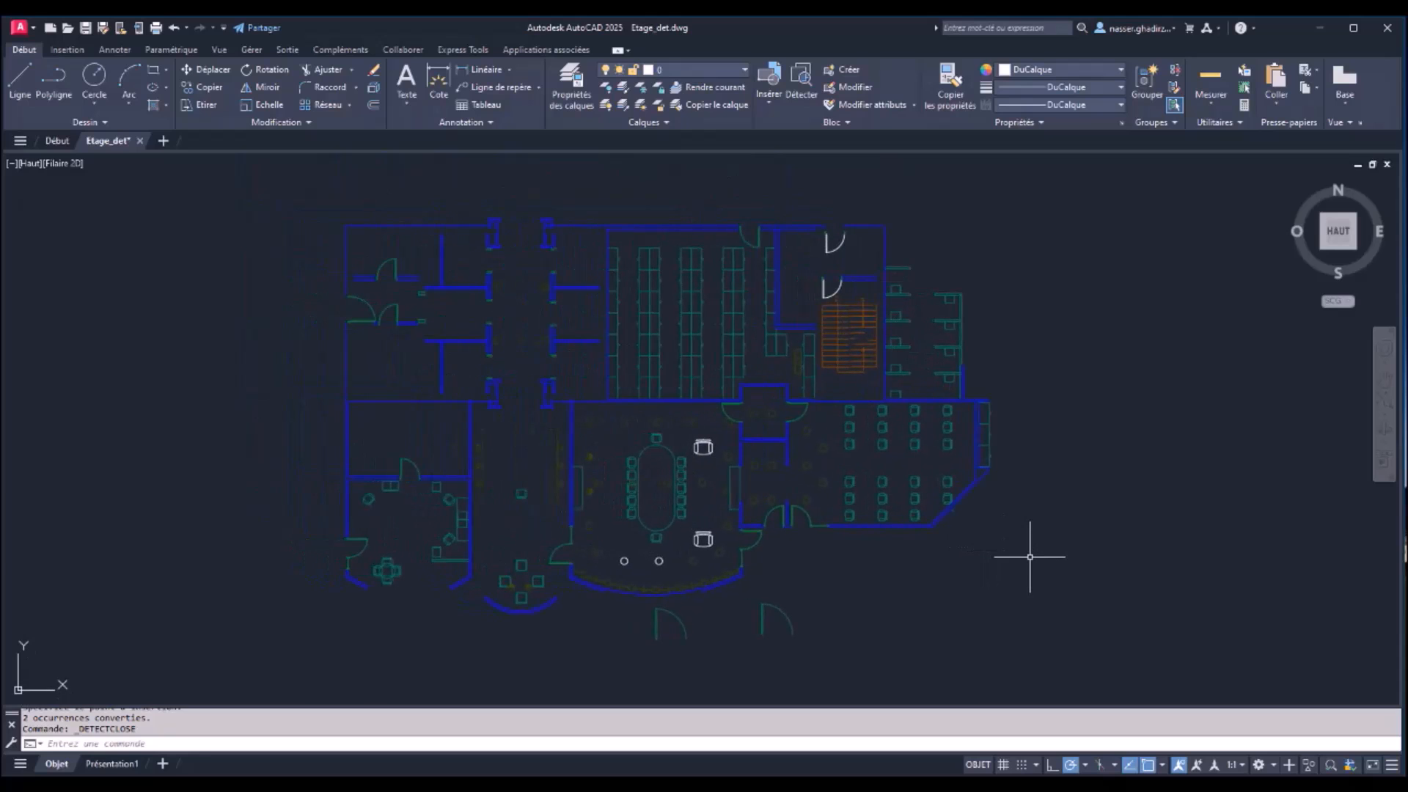
Step: Run DETECTION again on the floor plan and open the review of the detected objects
type("detection")
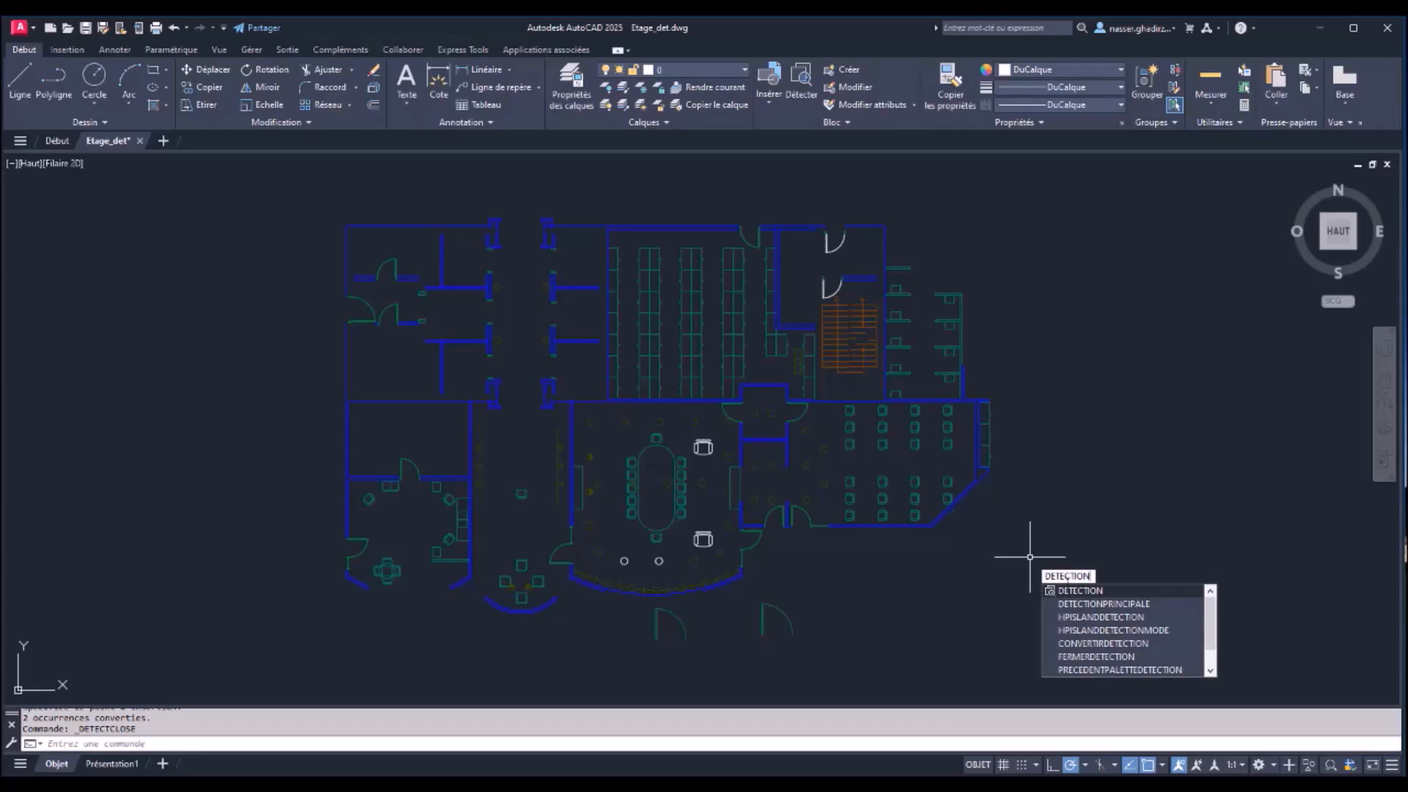
left_click(1070, 592)
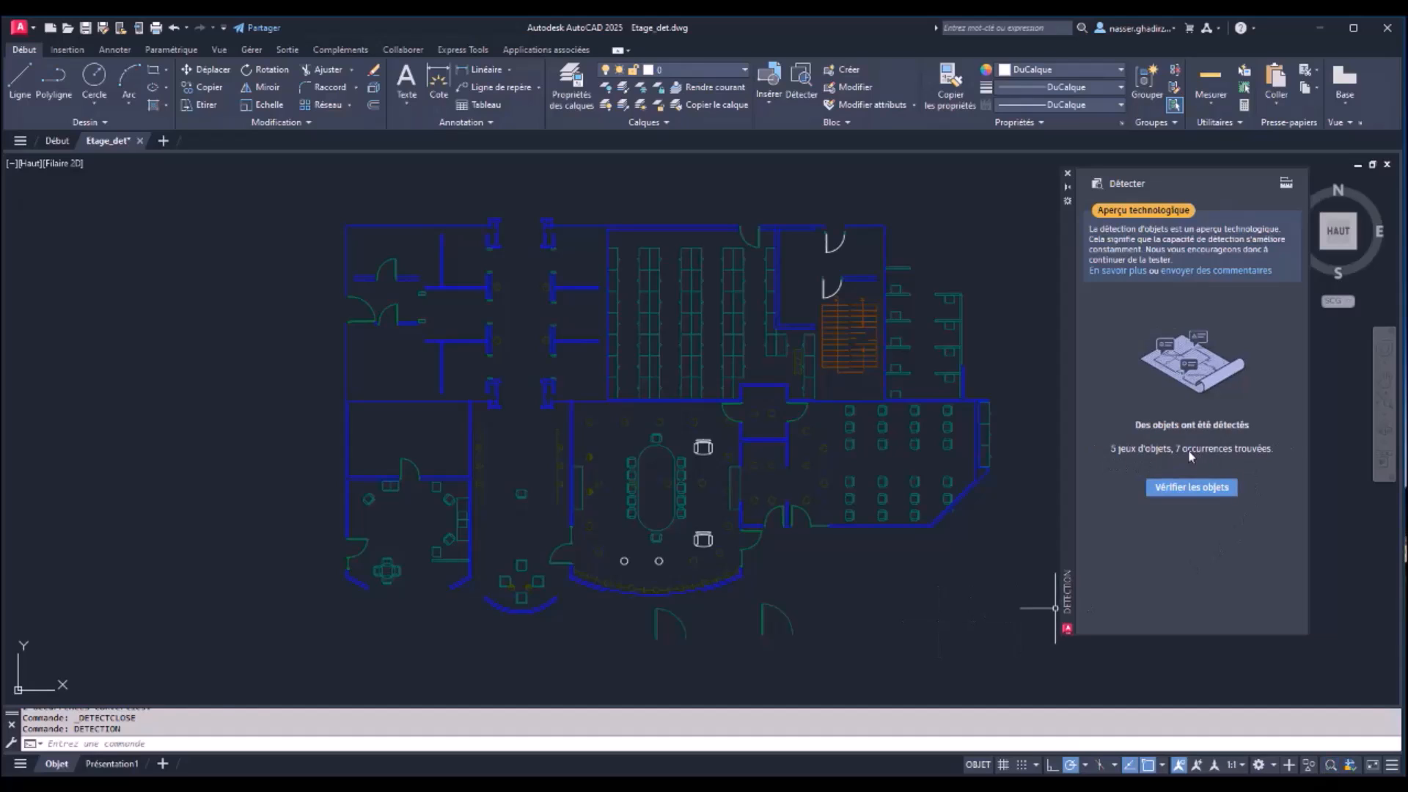
left_click(1173, 494)
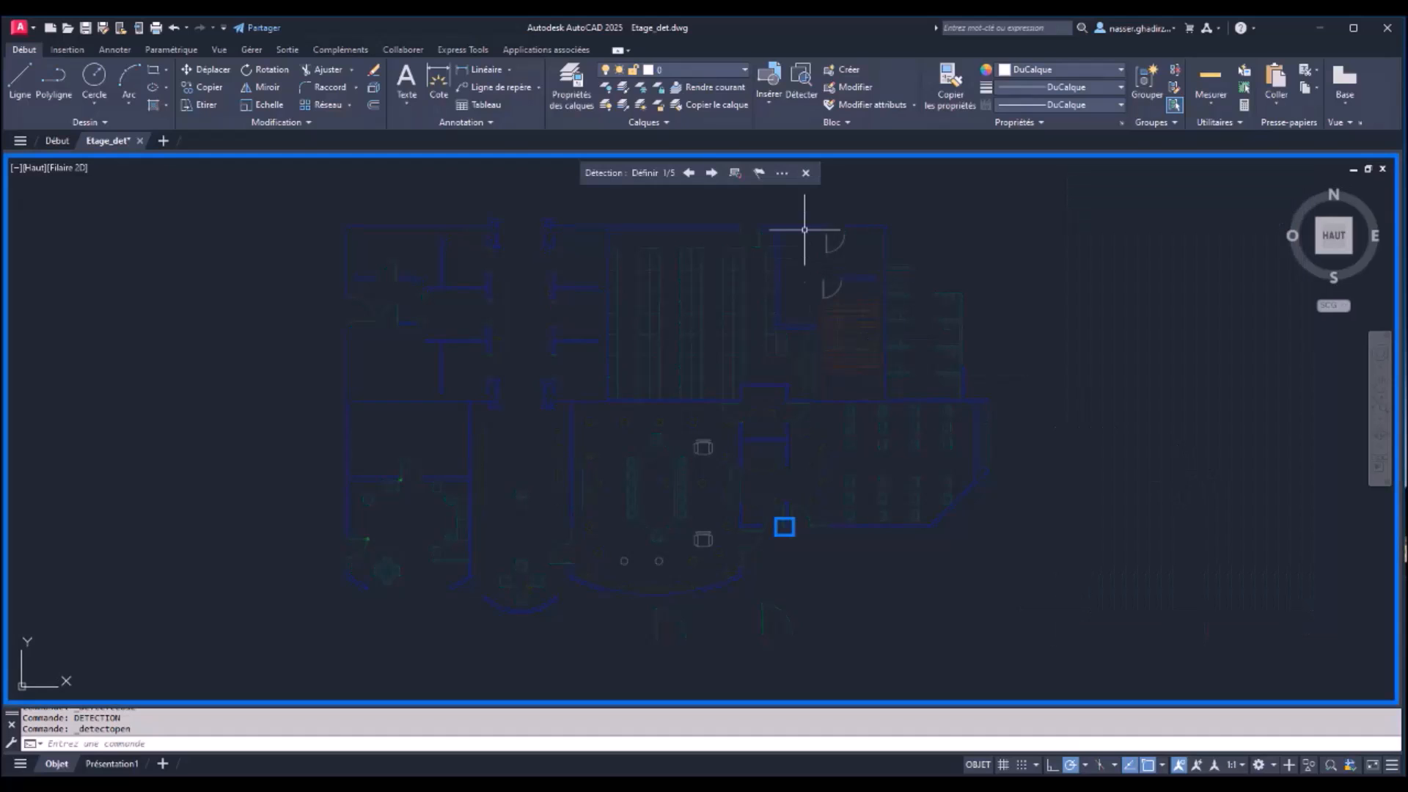
Step: Step through the detected object sets and their occurrences in the floor plan, and close the detection review
left_click(711, 173)
left_click(711, 173)
left_click(712, 173)
left_click(712, 173)
left_click(712, 173)
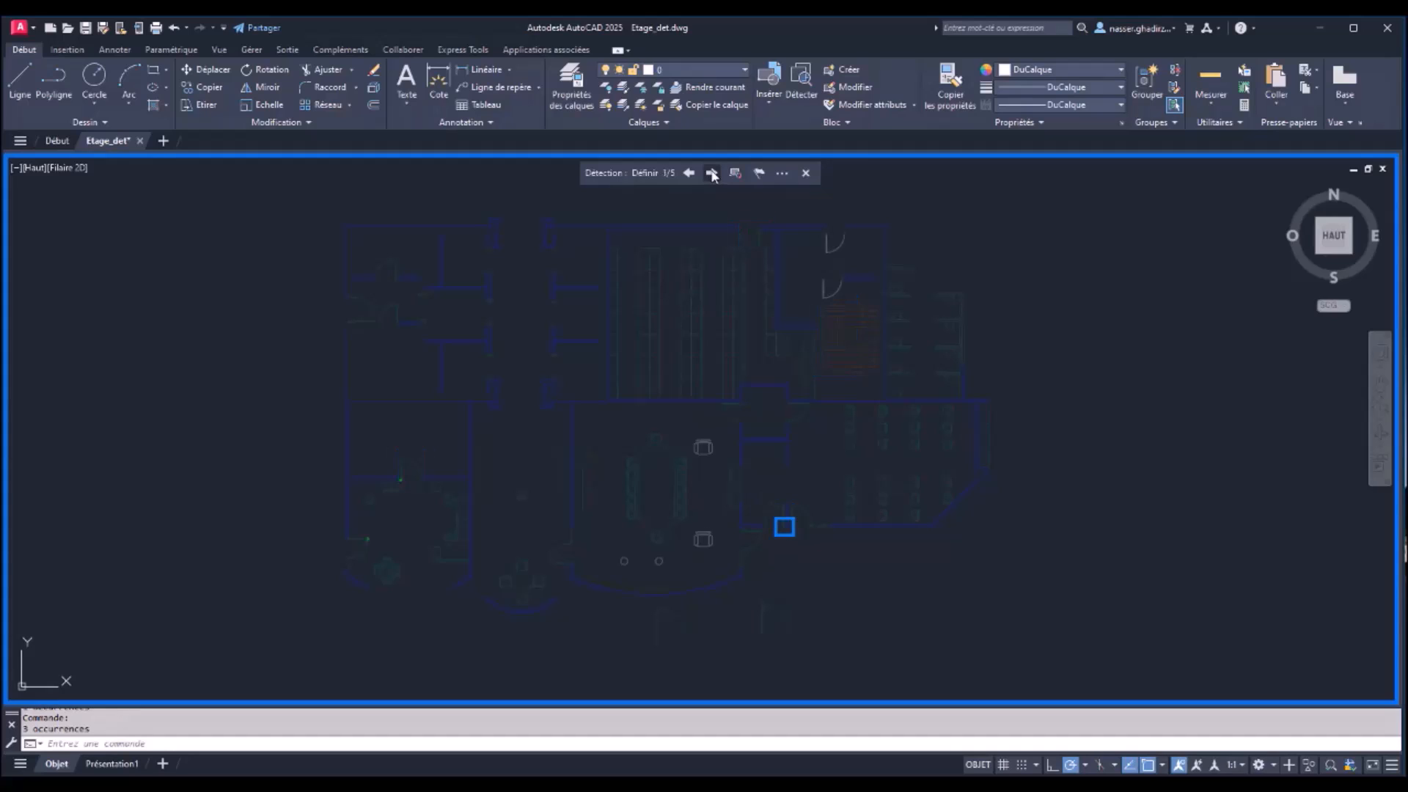
left_click(712, 173)
left_click(711, 173)
left_click(711, 173)
left_click(711, 173)
left_click(711, 173)
left_click(711, 173)
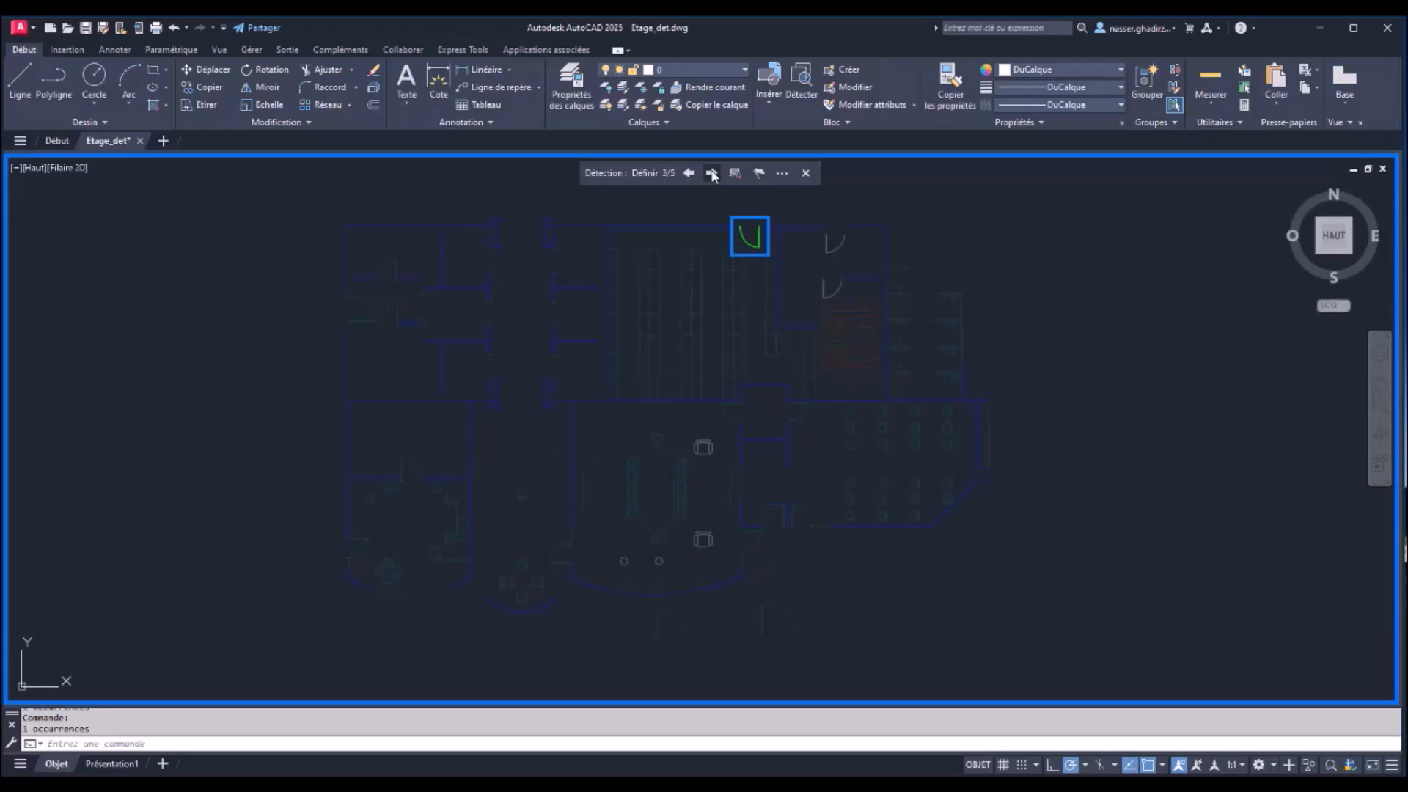
left_click(711, 173)
left_click(804, 174)
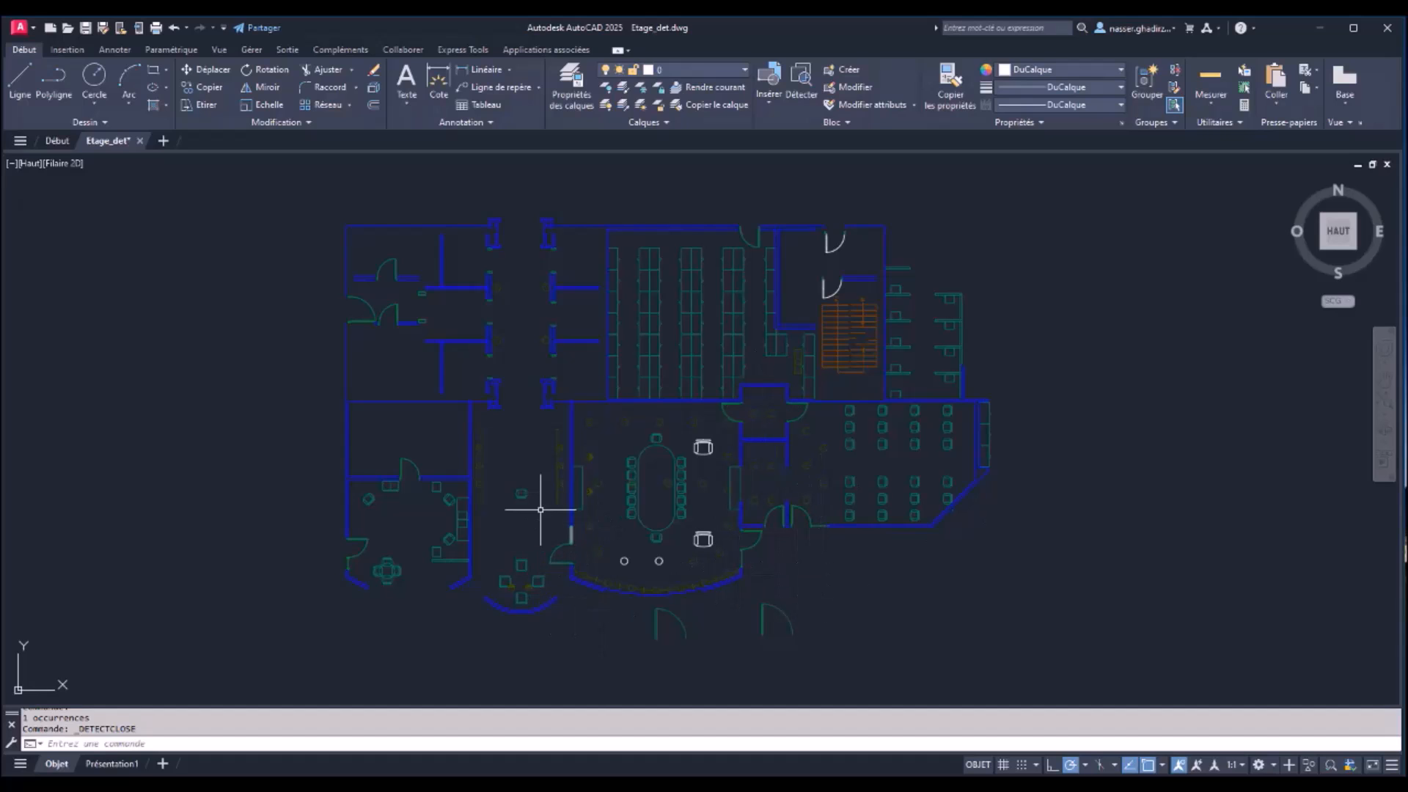
scroll(576, 544, "up", 4)
scroll(641, 547, "up", 2)
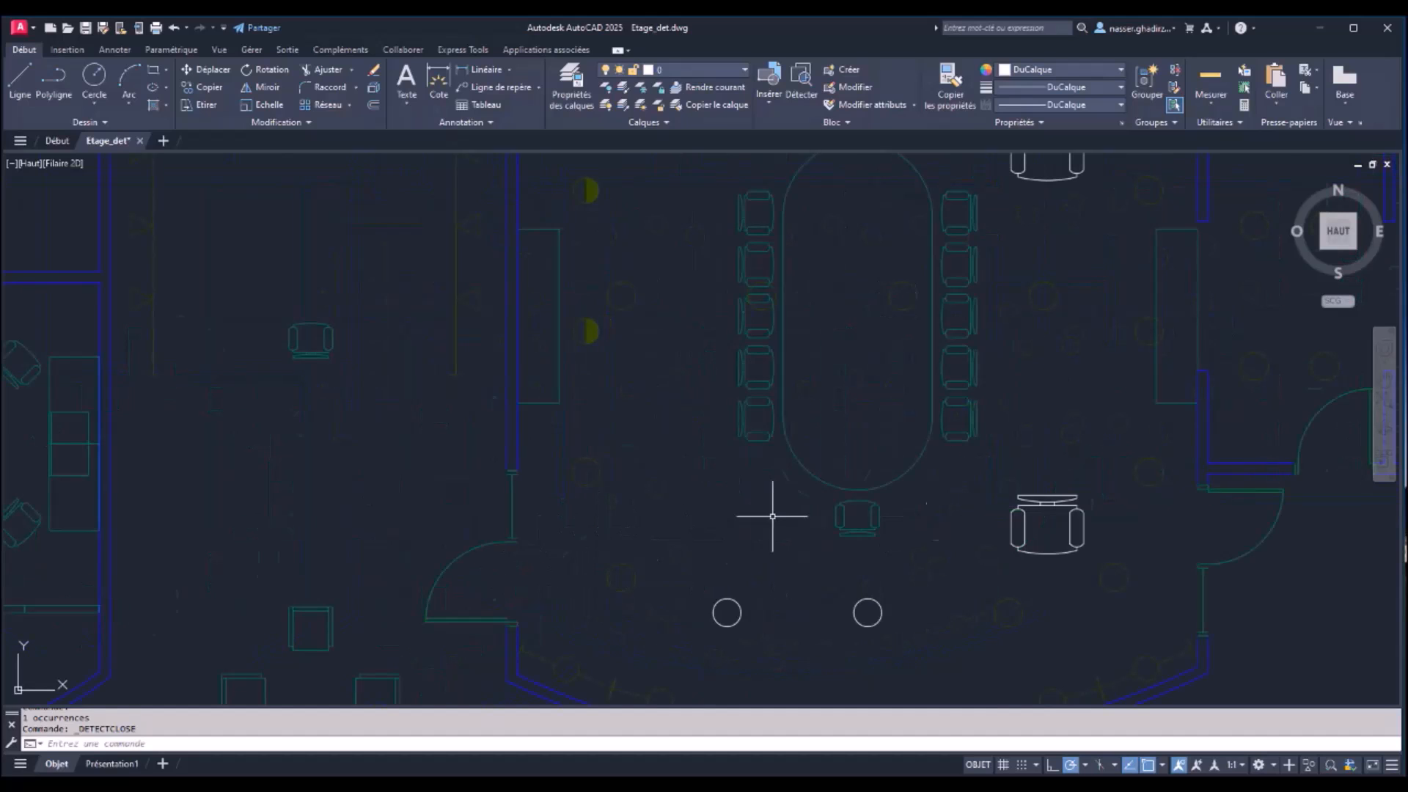
scroll(777, 519, "down", 3)
scroll(1217, 612, "down", 2)
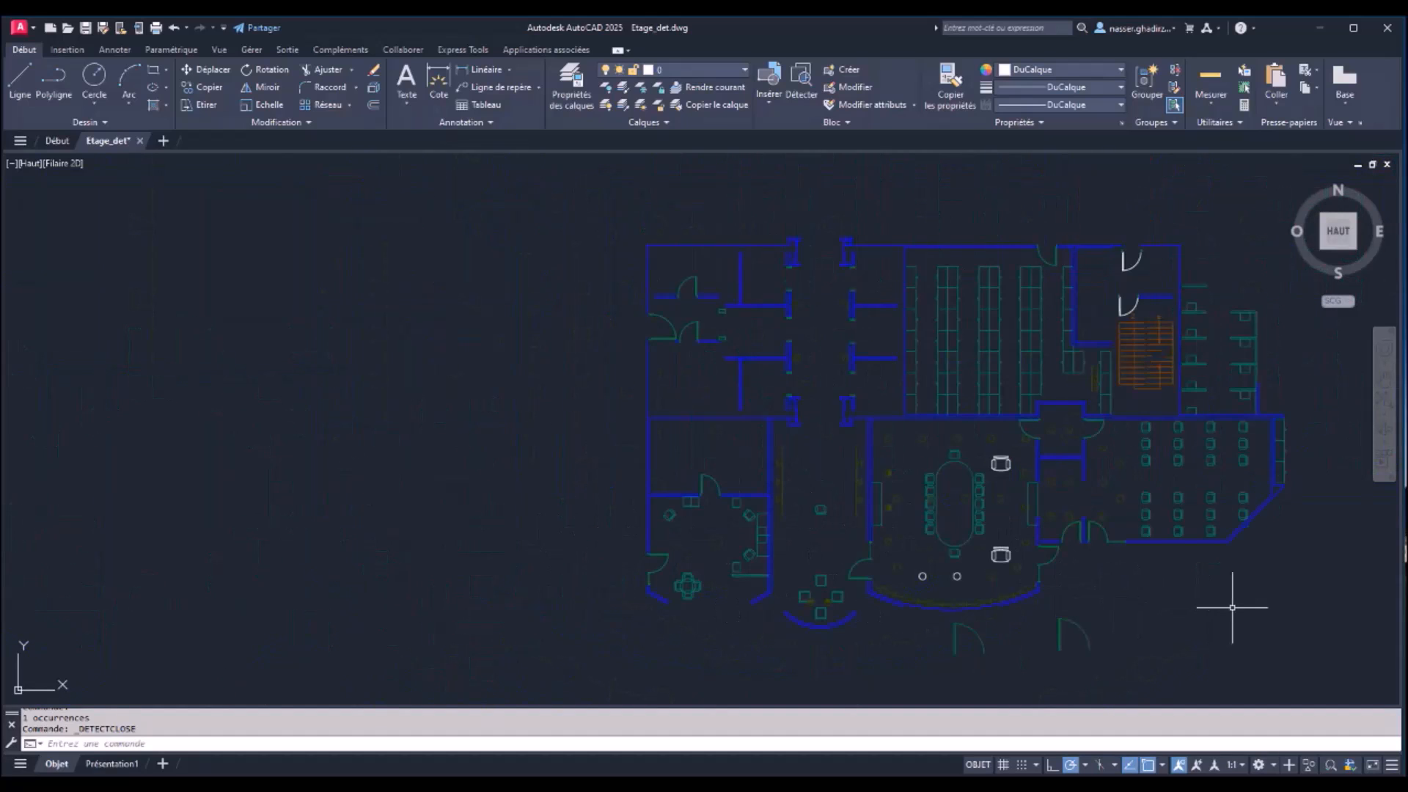
middle_click_drag(1241, 600, 1024, 571)
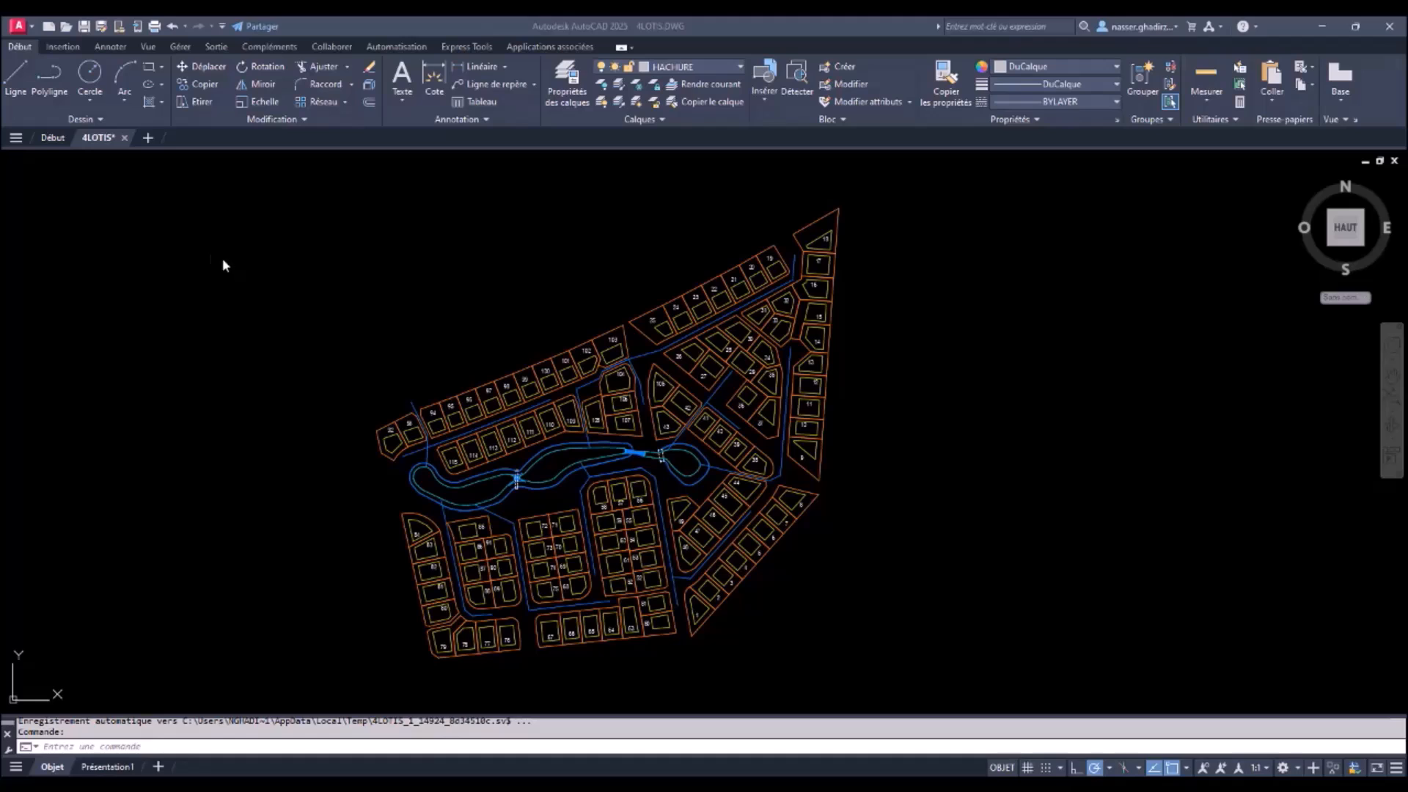
Step: Draw a solid triangular hatch area over the subdivision's northeast lots by picking three outer lot corners
left_click(151, 101)
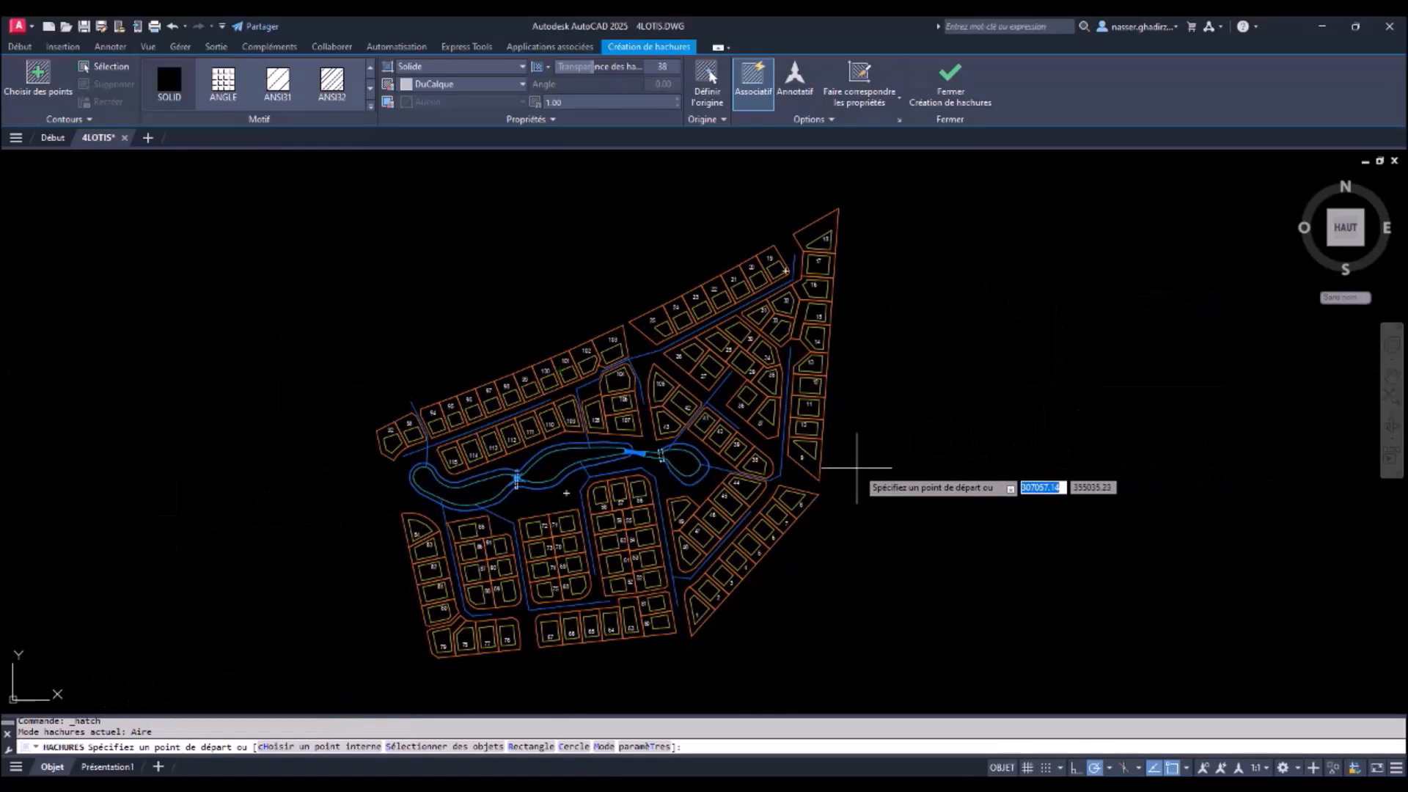
left_click(818, 480)
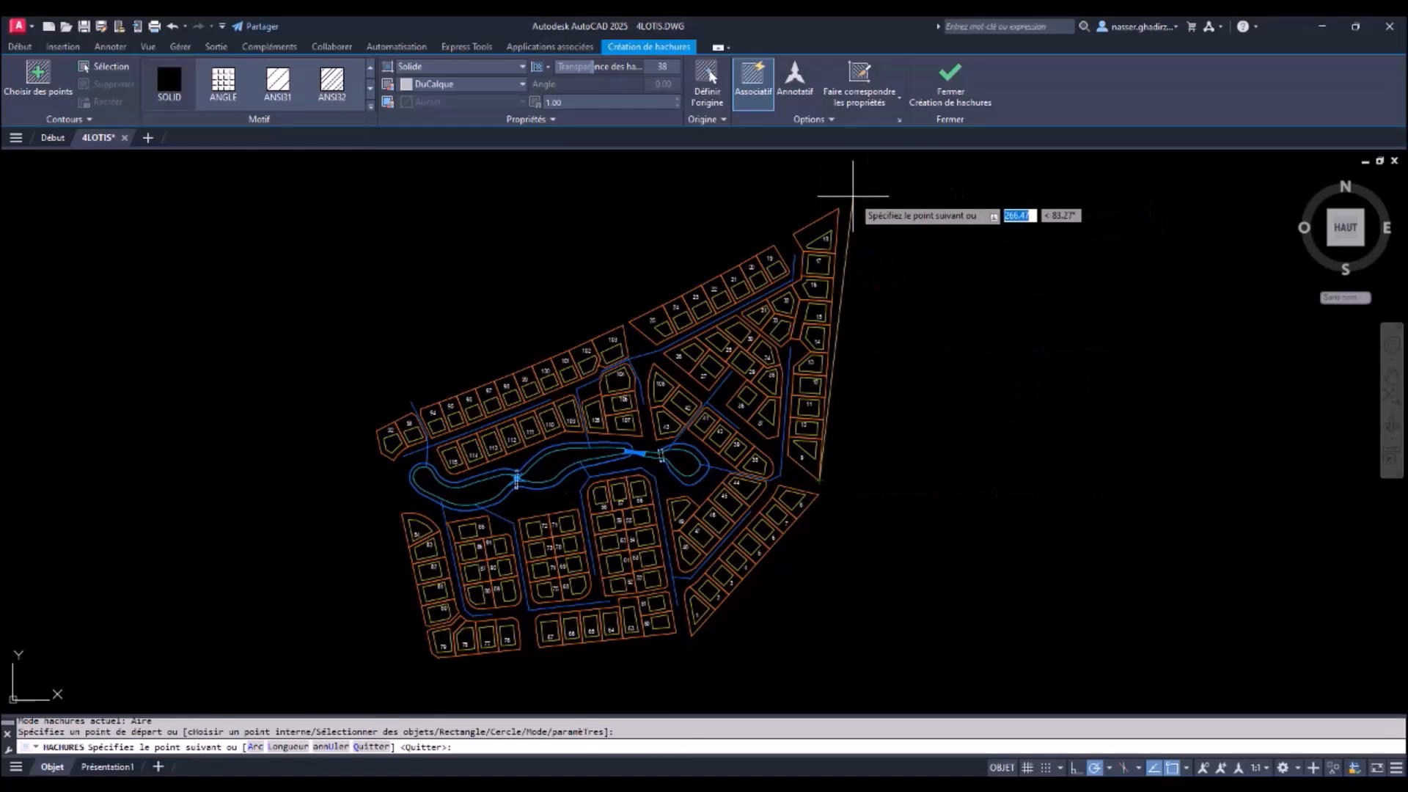
left_click(838, 210)
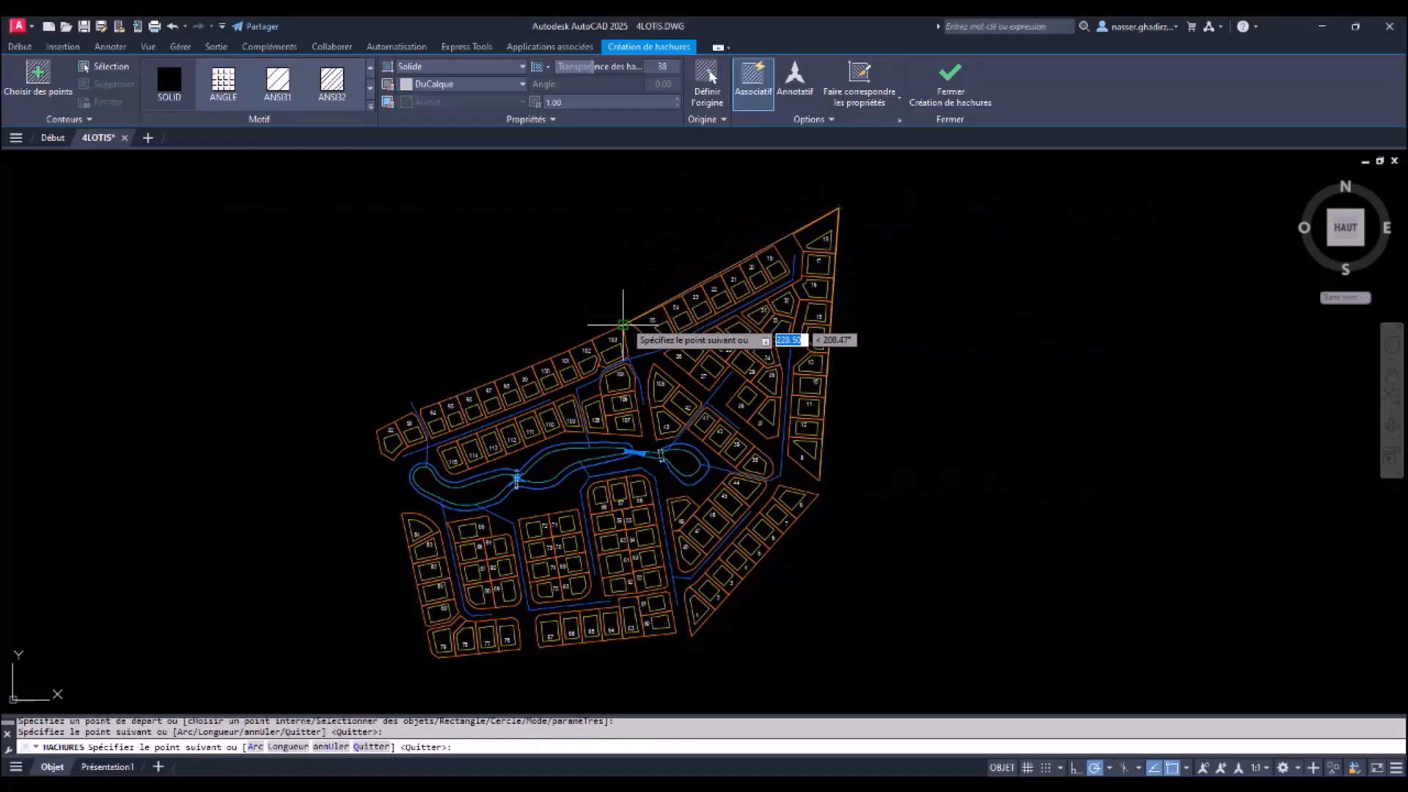
left_click(630, 322)
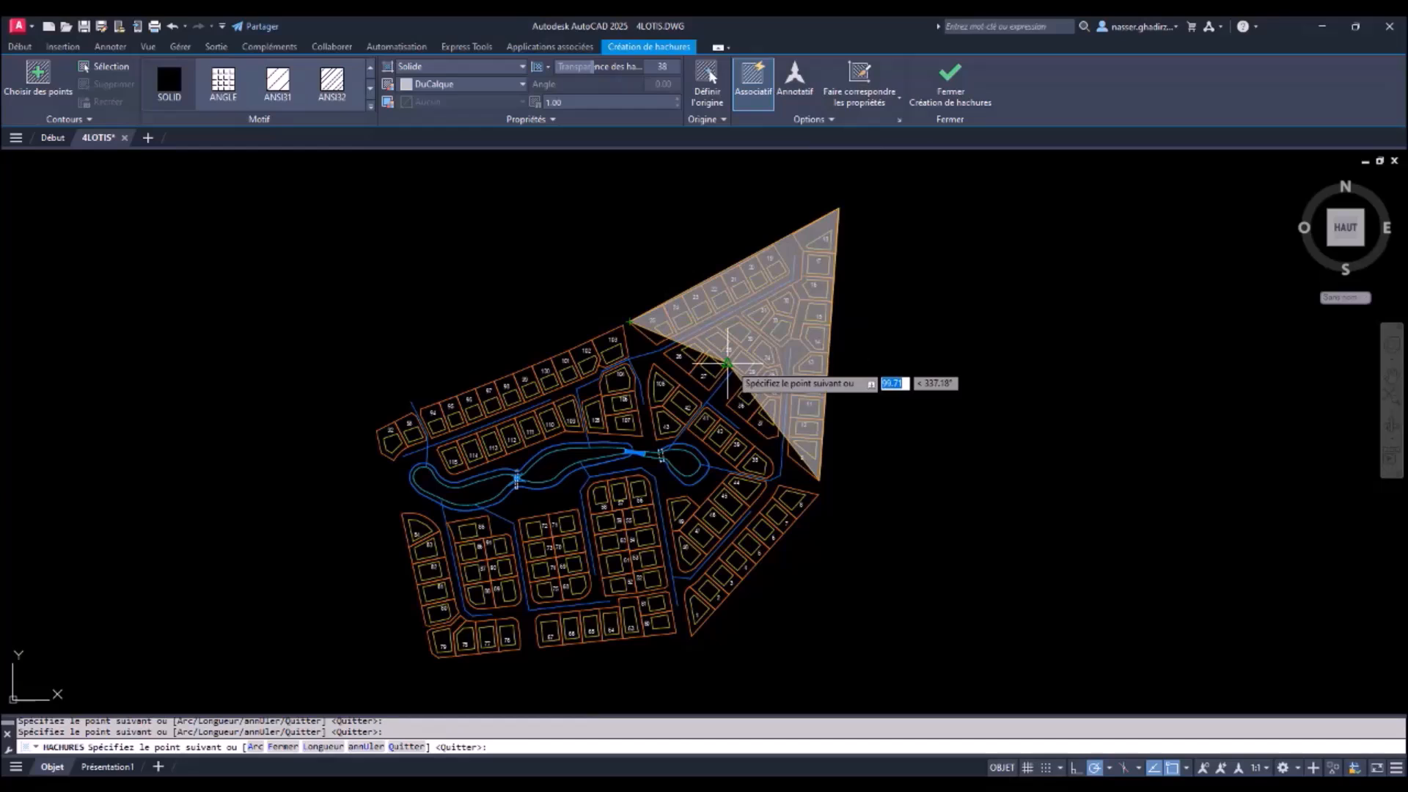
key("Return")
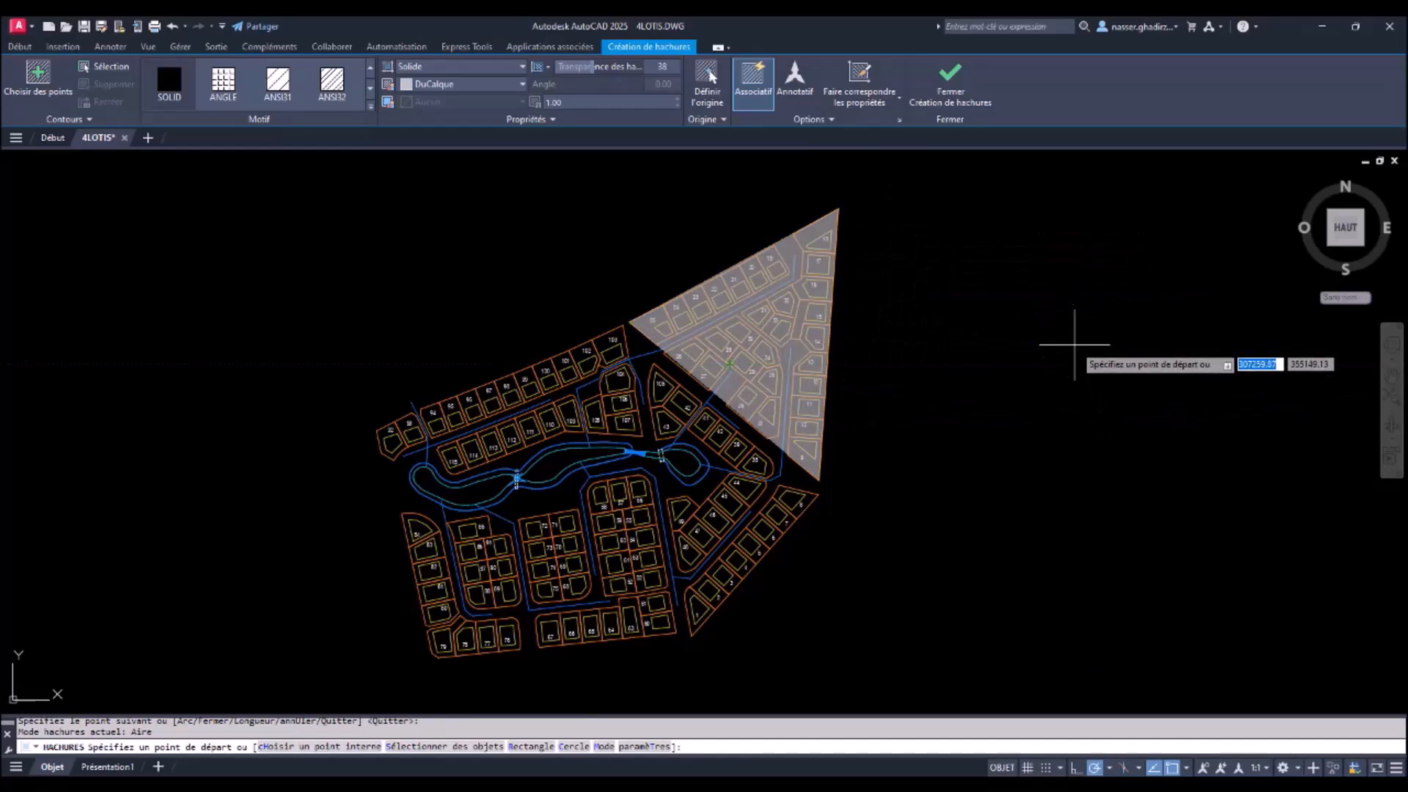
Step: Draw a freeform six-point solid hatch area in the empty space east of the subdivision
left_click(1077, 362)
left_click(1033, 251)
left_click(943, 329)
left_click(958, 378)
left_click(1014, 351)
left_click(1028, 423)
key("Return")
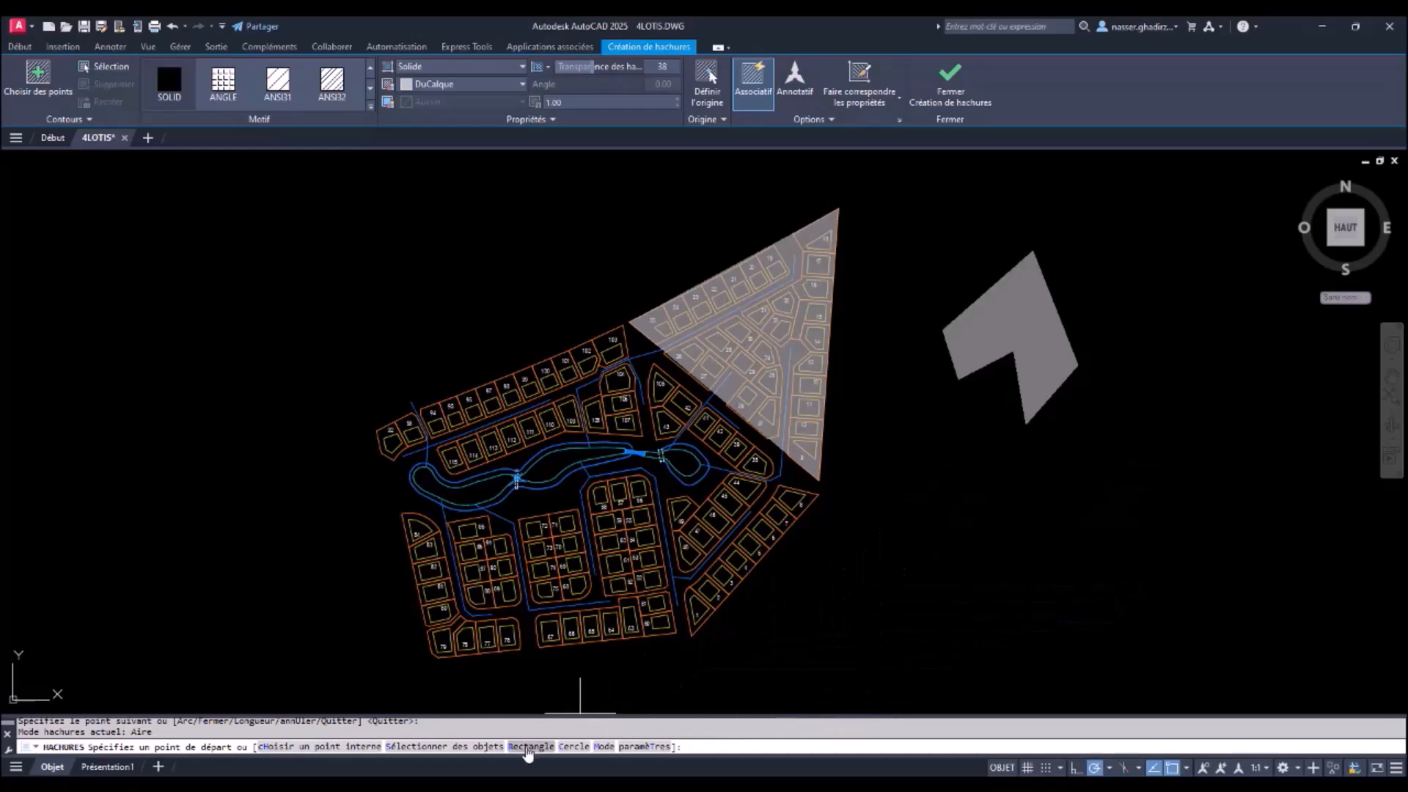
Step: Draw a solid rectangular hatch about 196 wide below the freeform hatch, east of the subdivision
left_click(528, 746)
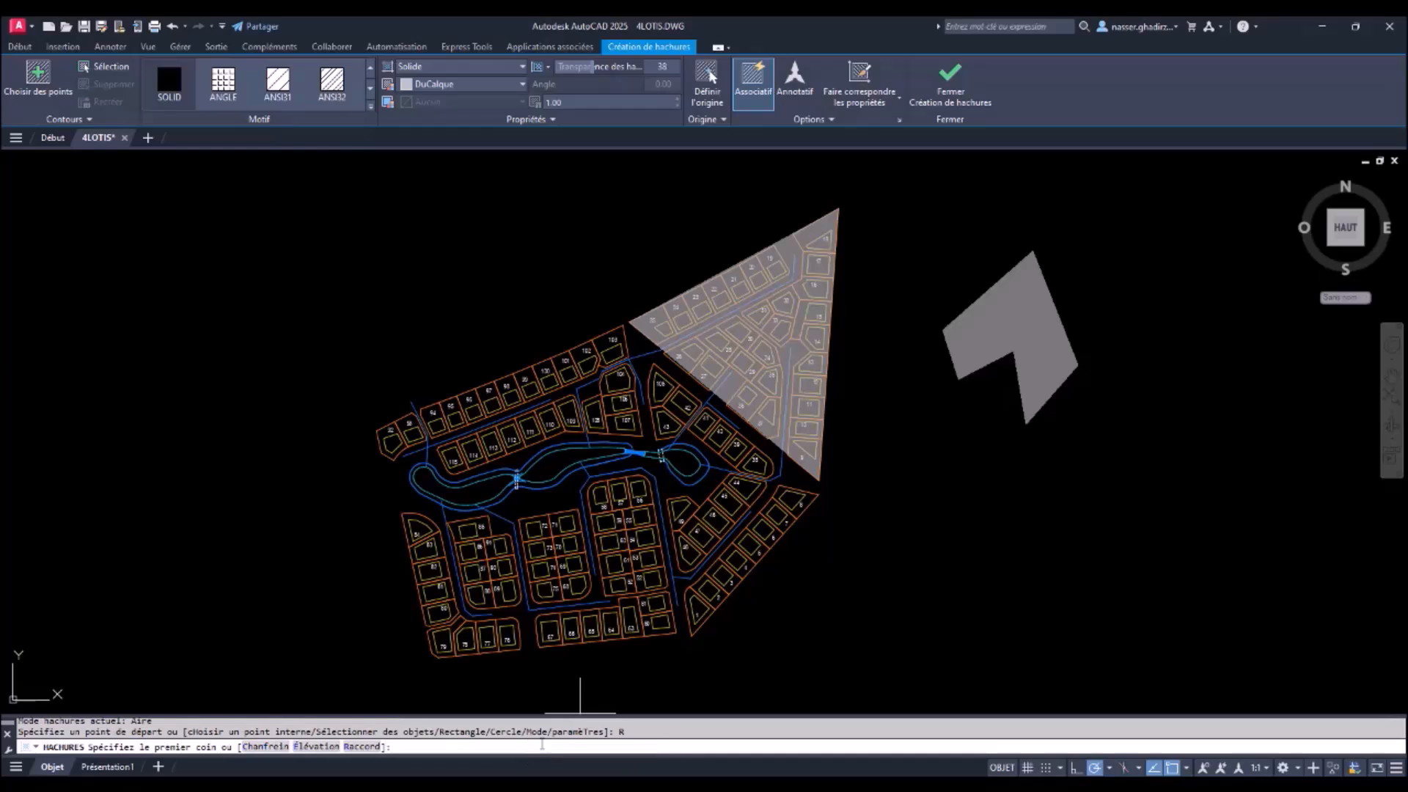
left_click(872, 602)
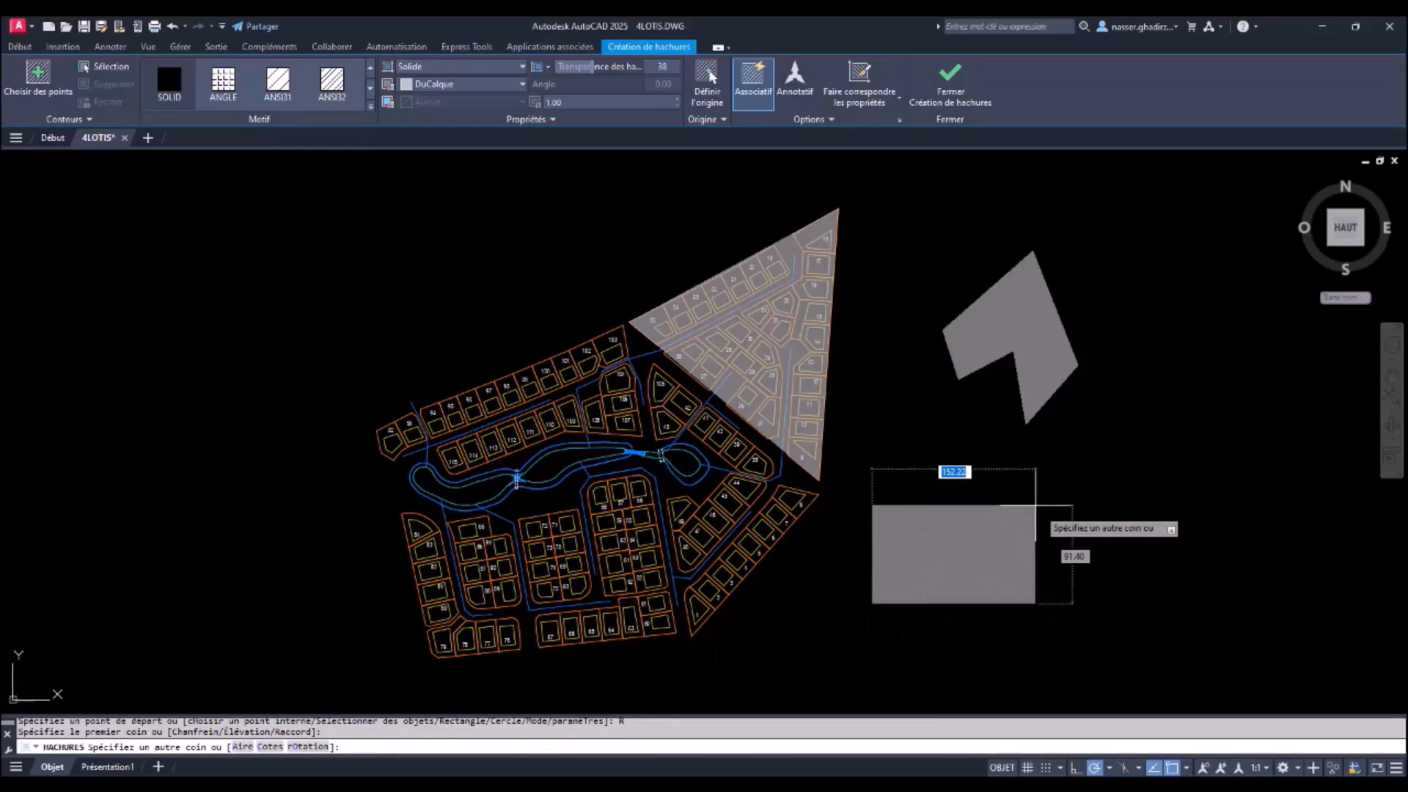
key("Tab")
key("Tab")
key("Tab")
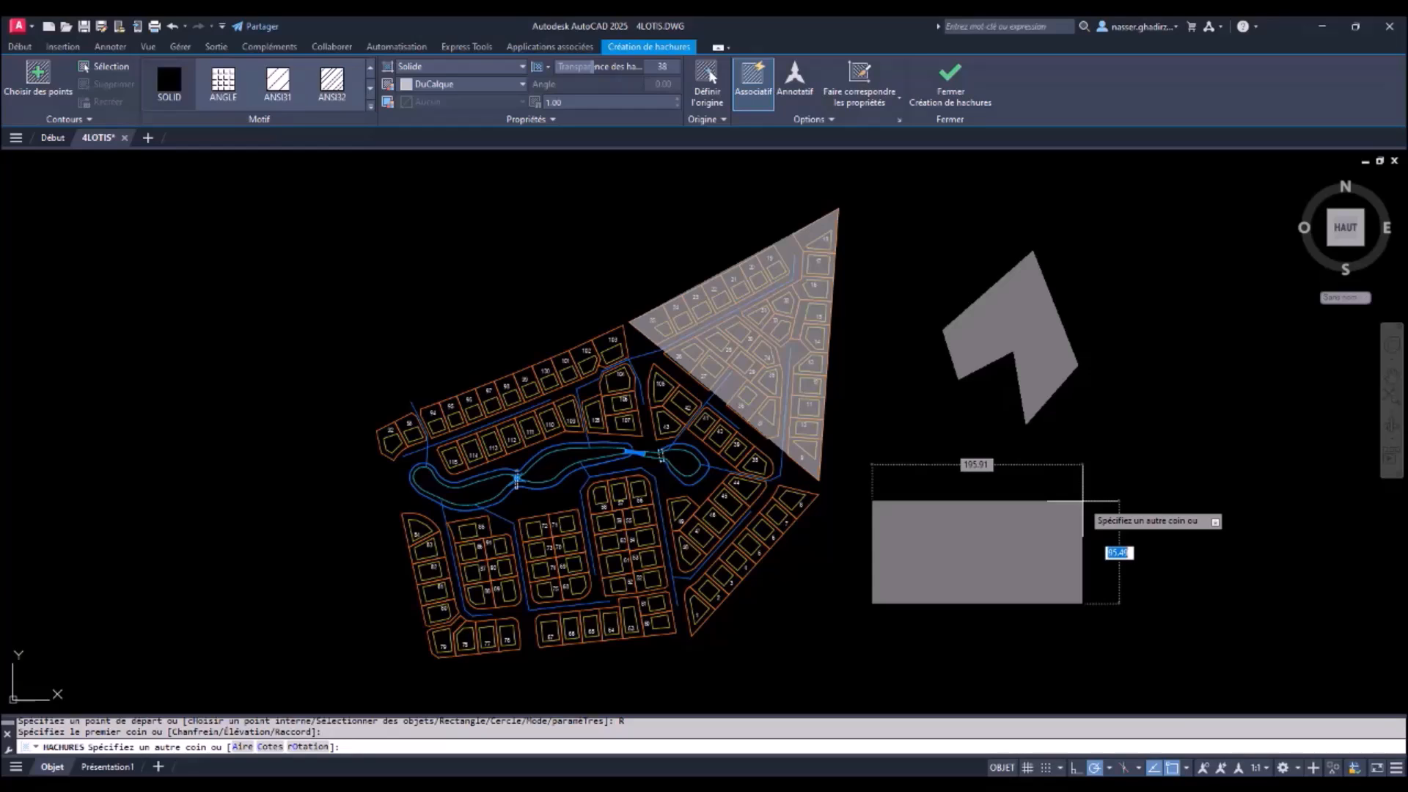
left_click(1082, 501)
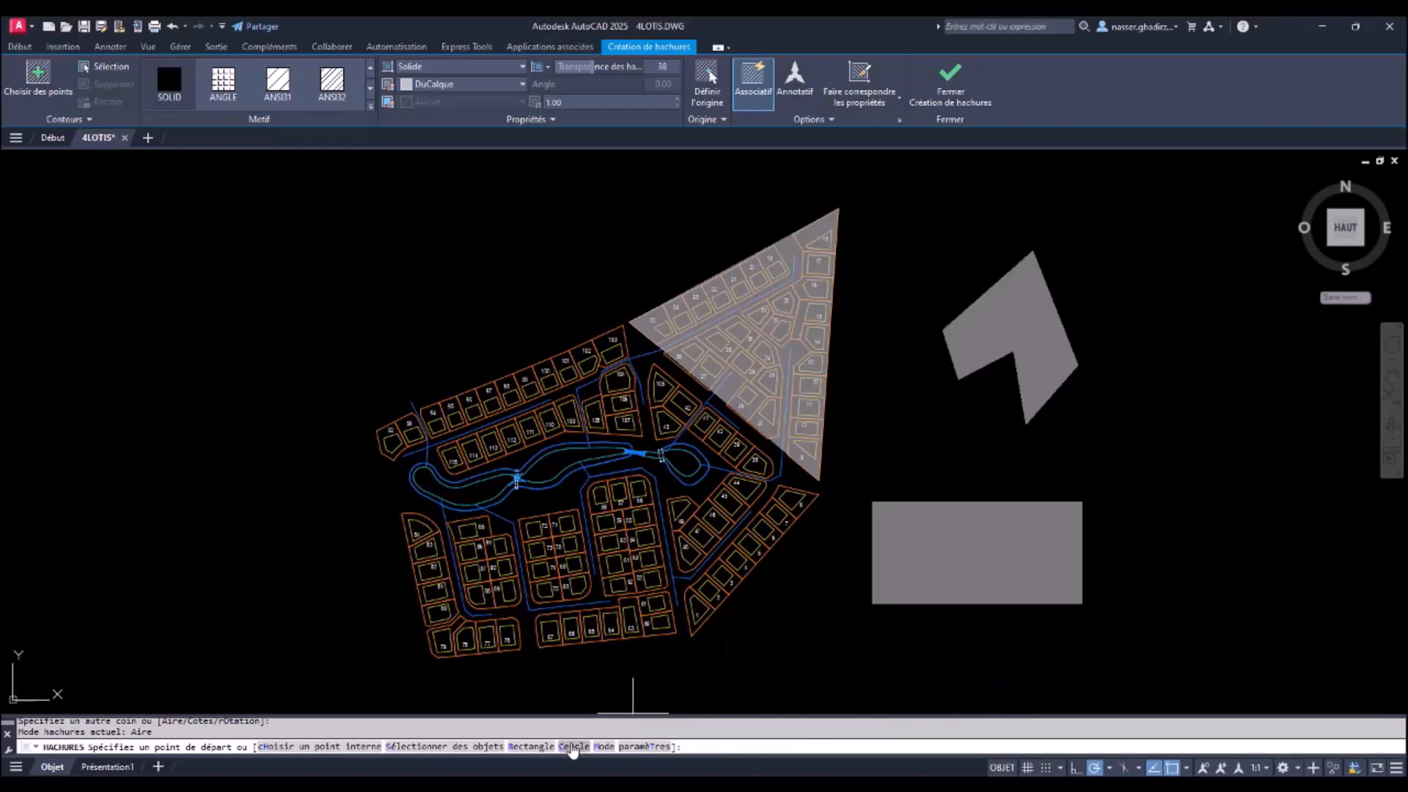
Step: Draw a solid circular hatch with a radius of about 53, centred over the middle of the winding blue outline
left_click(573, 746)
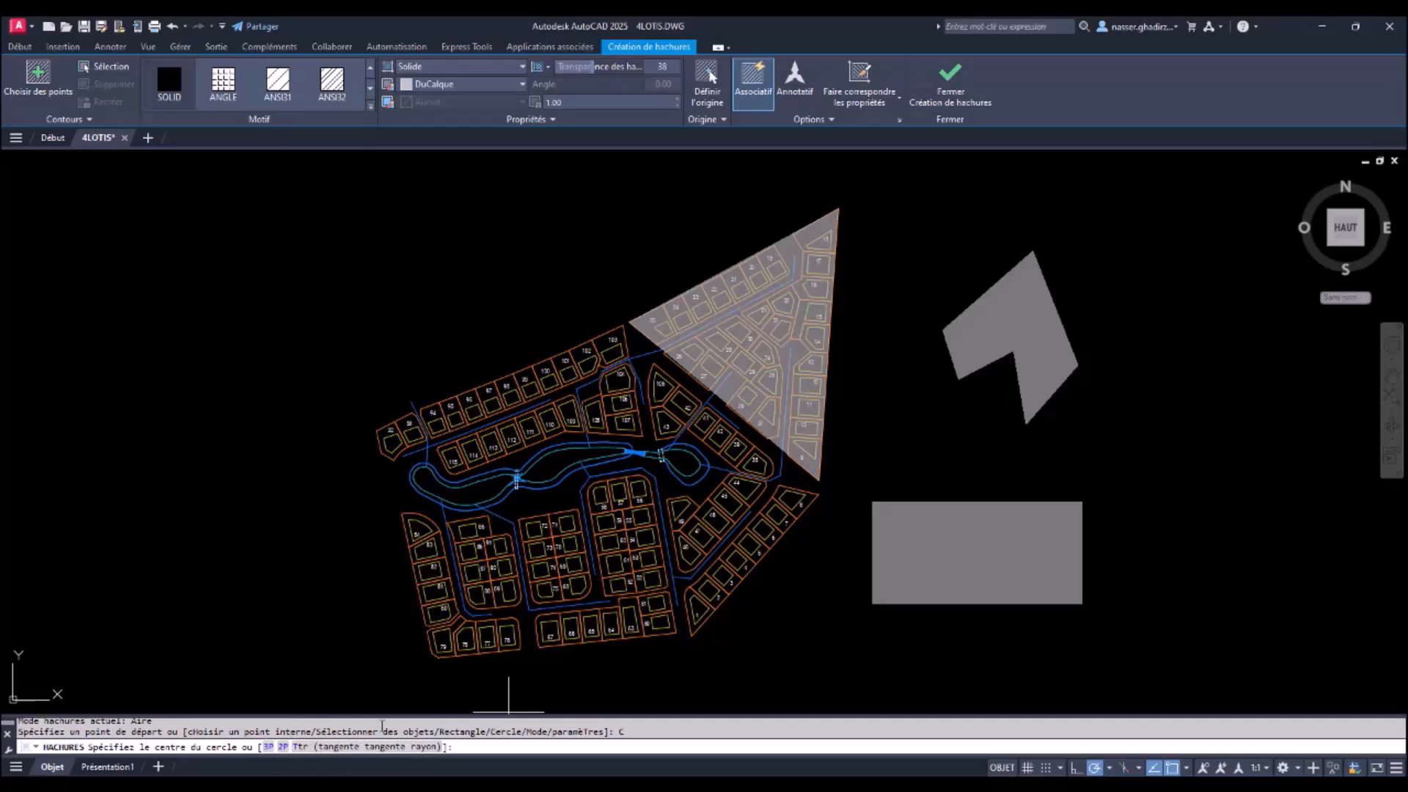
left_click(551, 483)
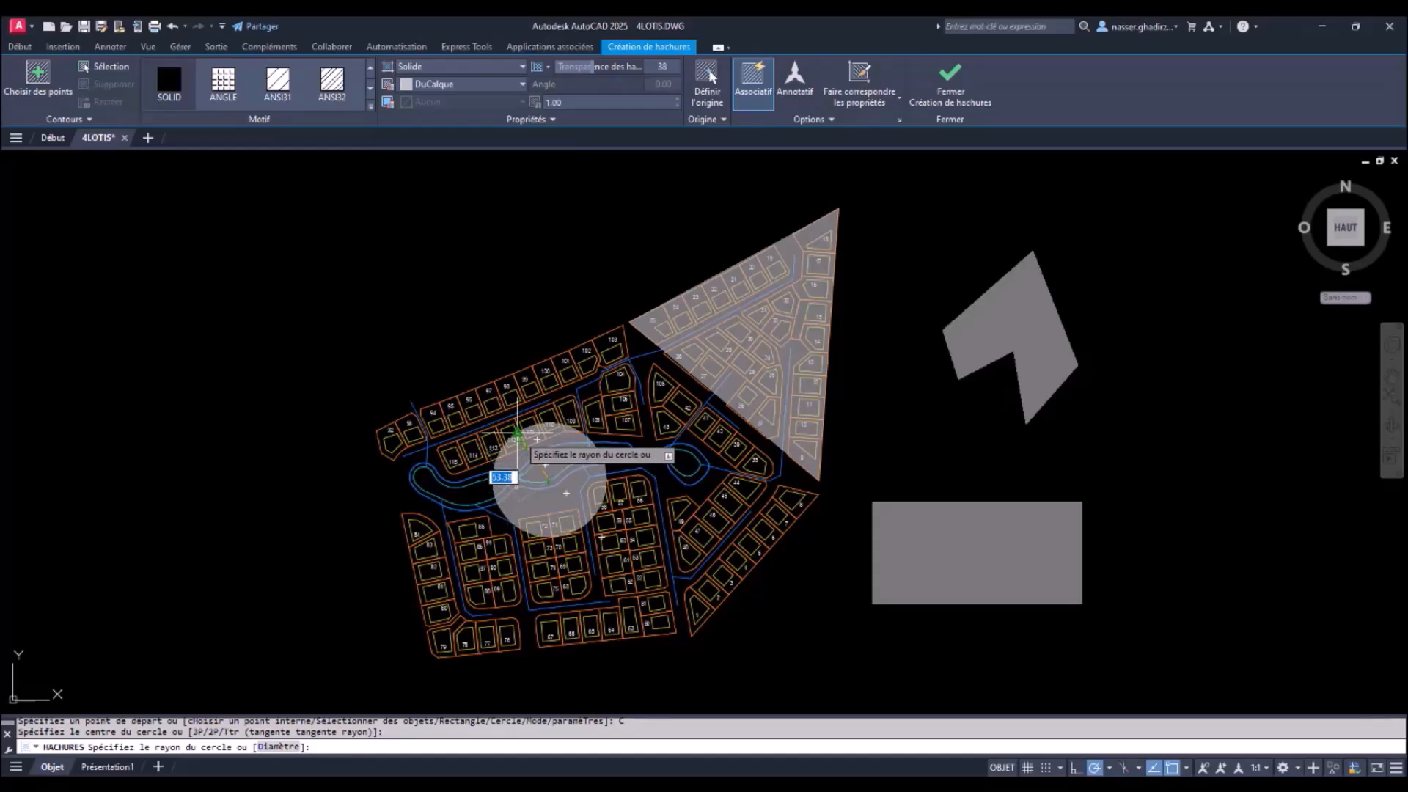
left_click(517, 437)
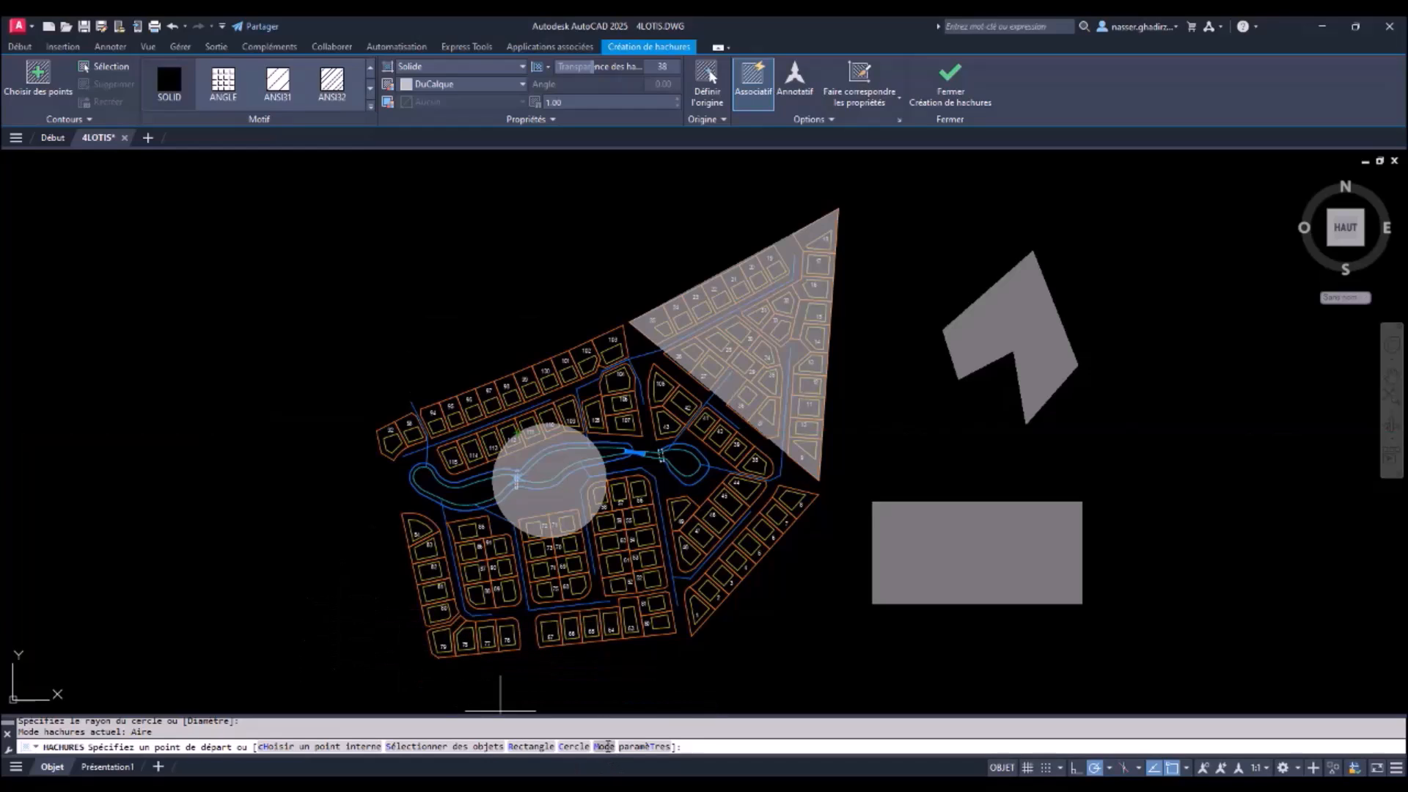
Step: Switch the hatch drawing mode to Trajectoire and pick a path width of about 3.01 near the winding outline's western end
left_click(604, 746)
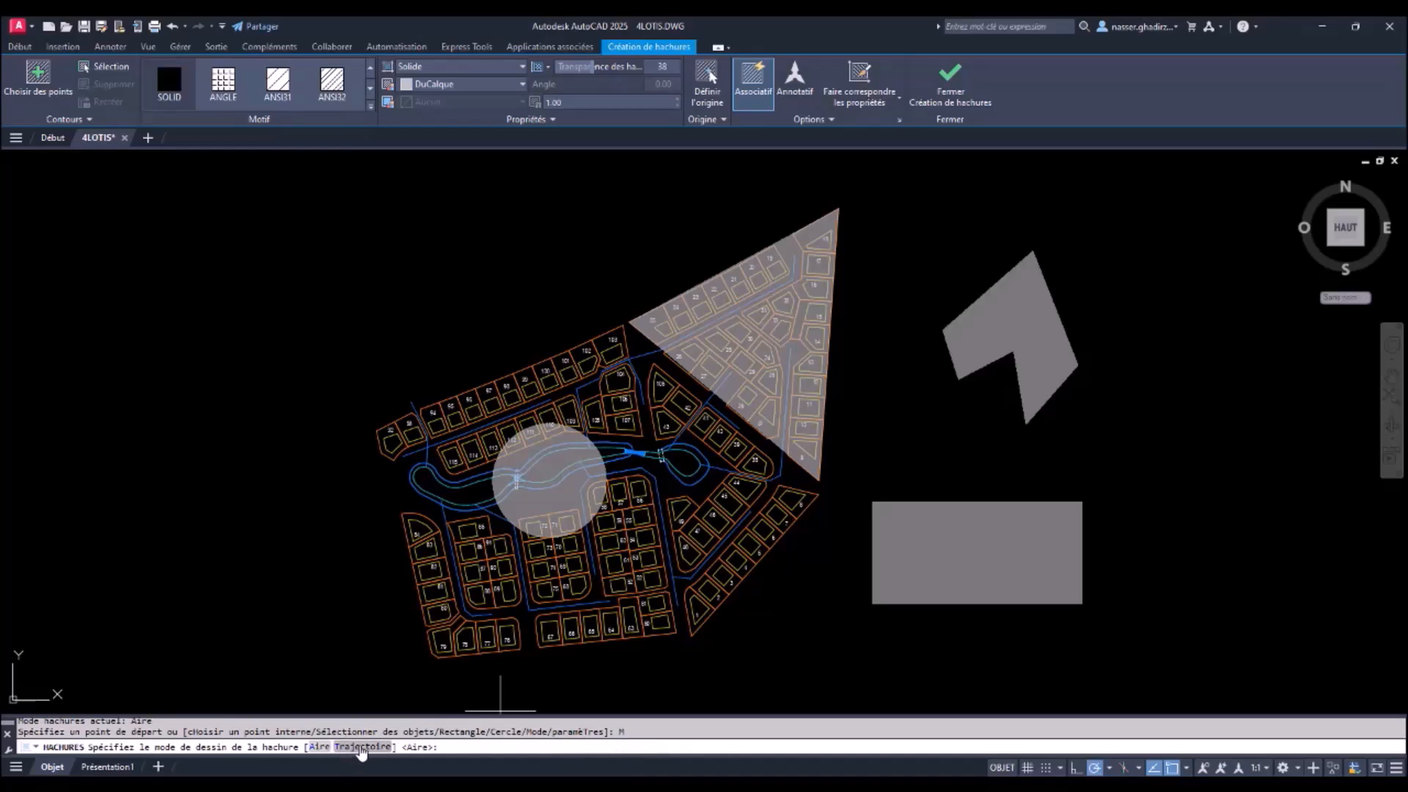
left_click(362, 747)
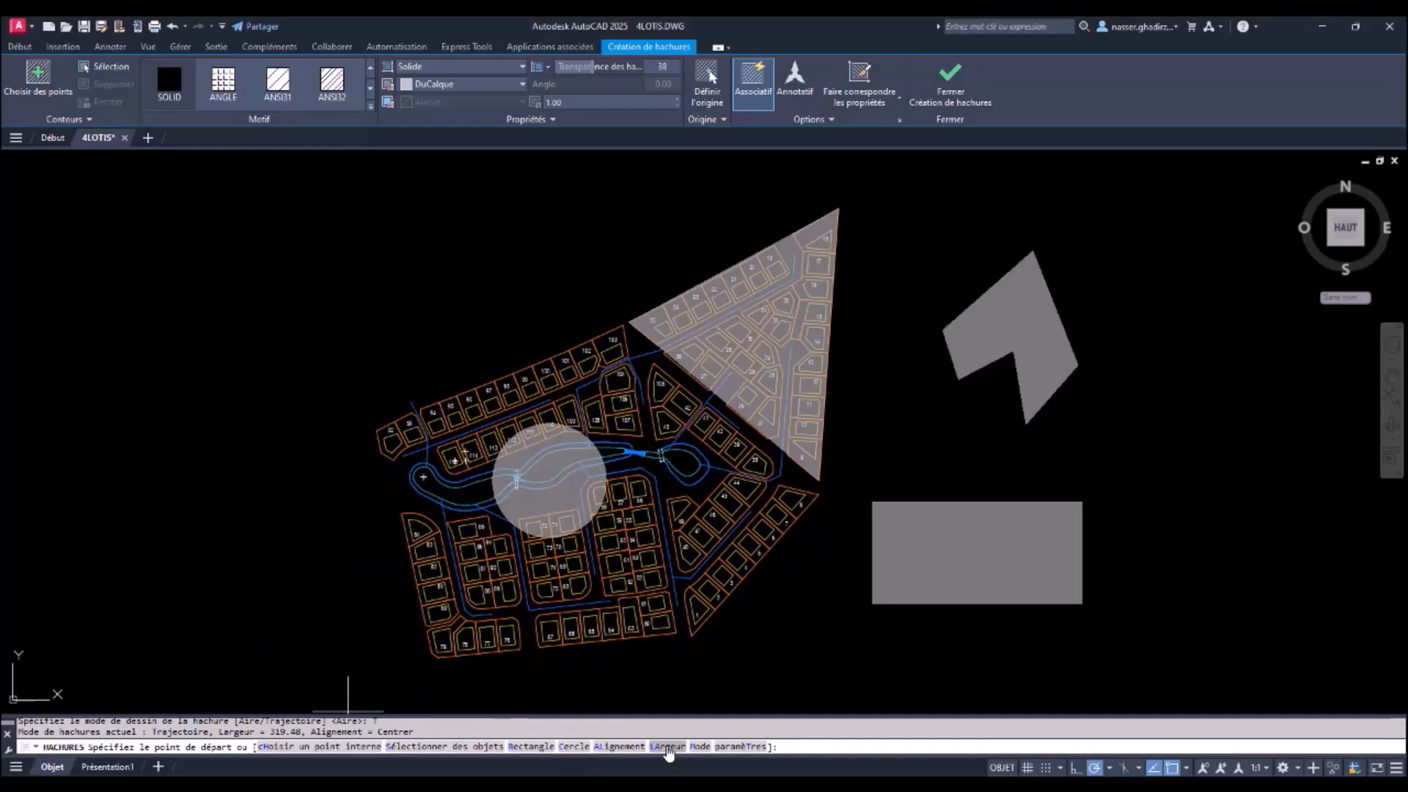
left_click(668, 747)
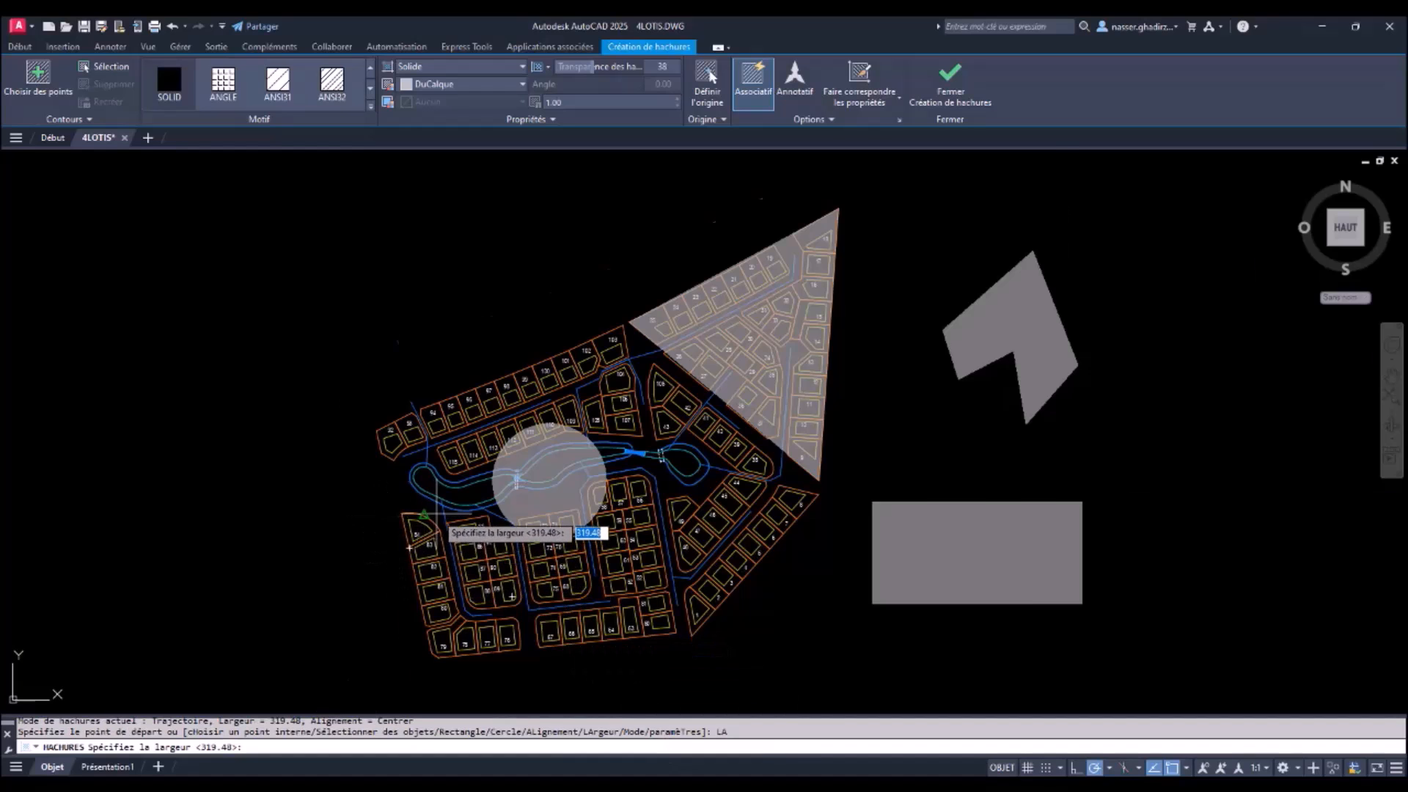
scroll(437, 513, "up", 2)
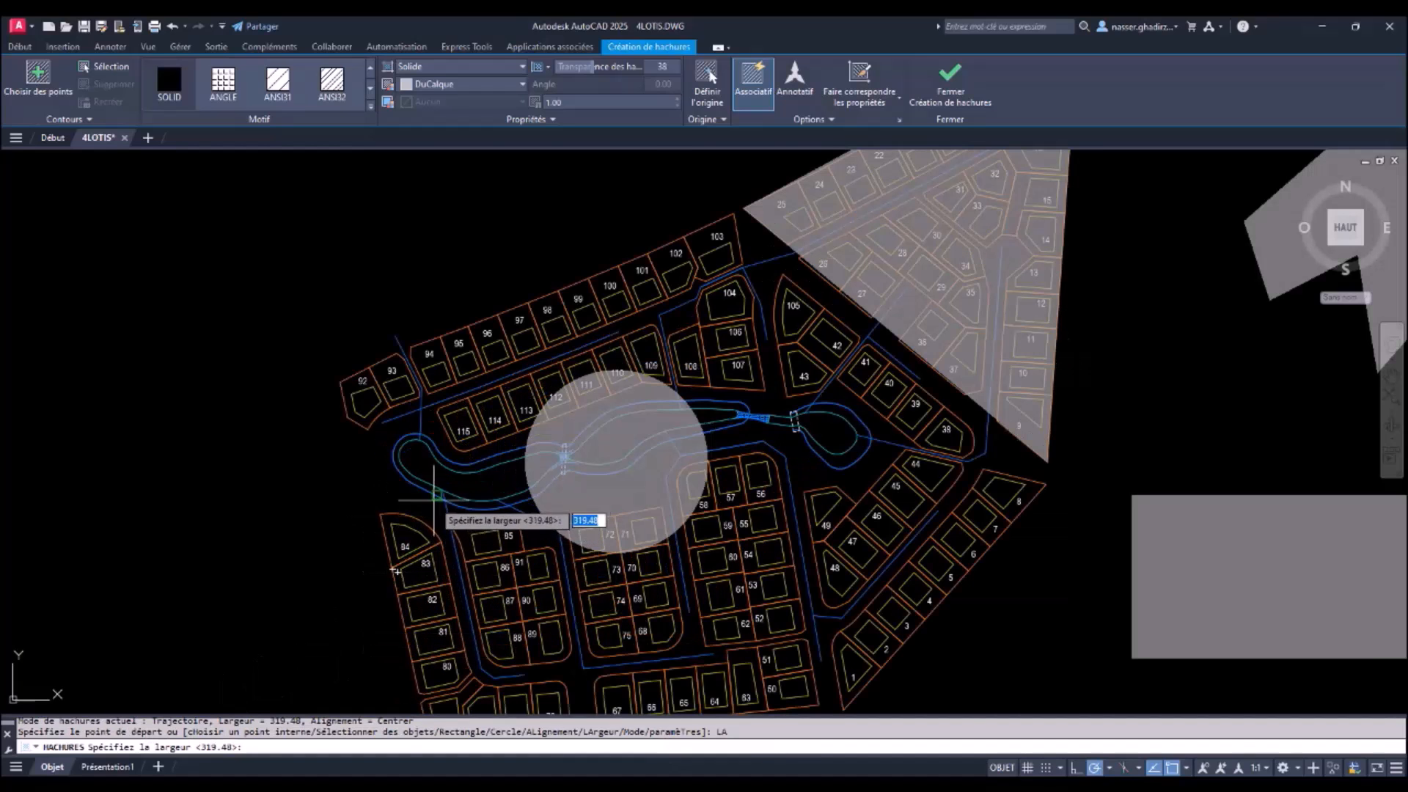
scroll(432, 503, "up", 4)
left_click(393, 512)
left_click(405, 512)
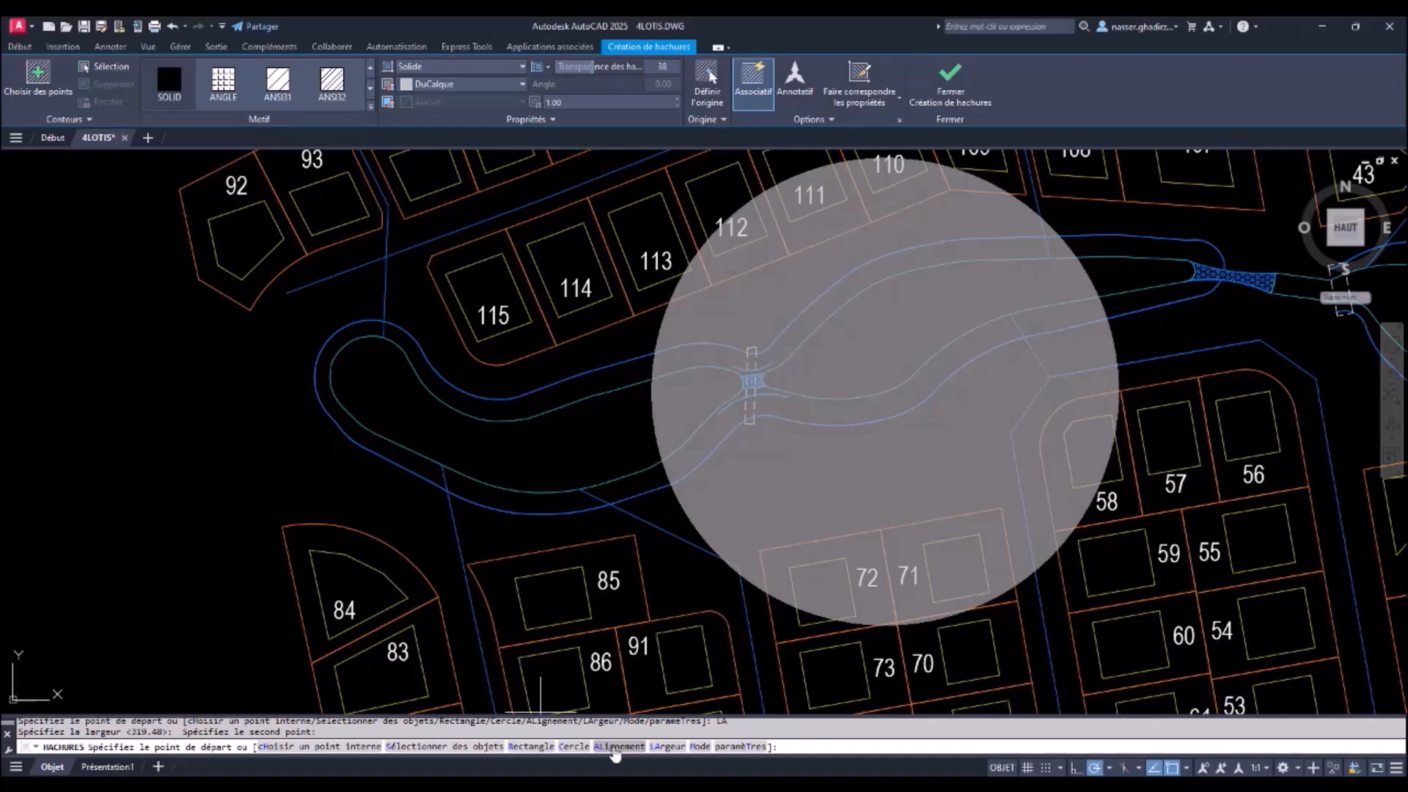
Step: Set the path hatch alignment to Intérieur
left_click(614, 748)
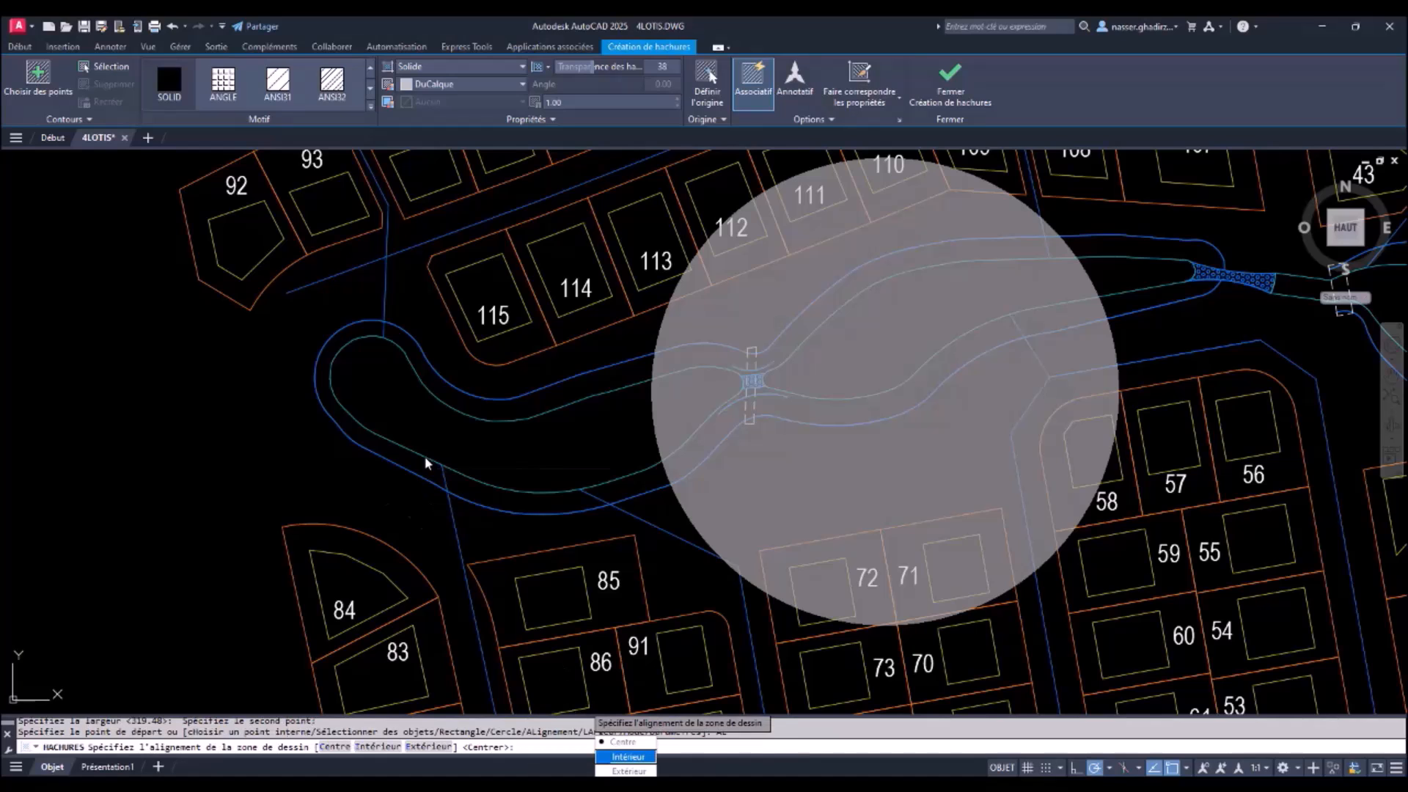
scroll(425, 462, "down", 5)
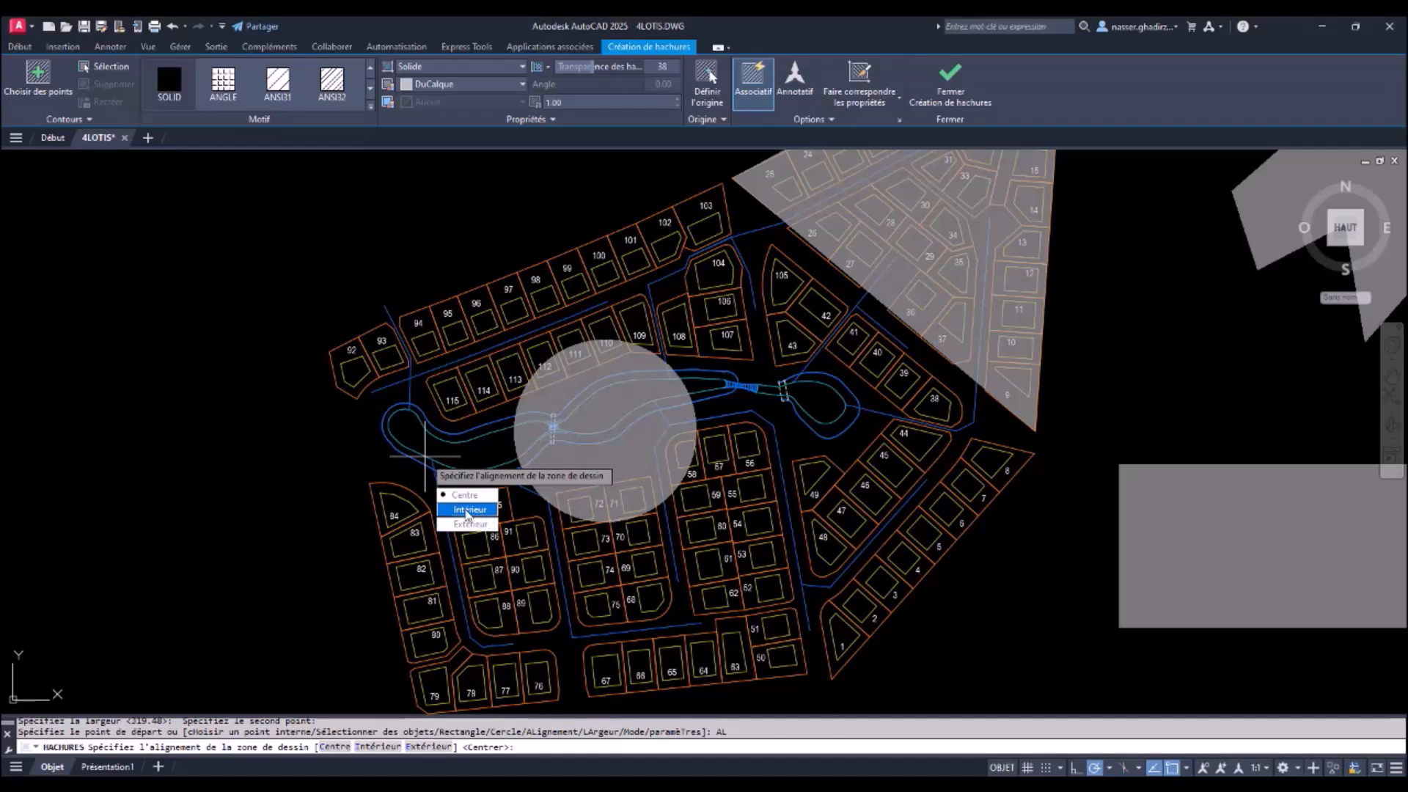
left_click(467, 510)
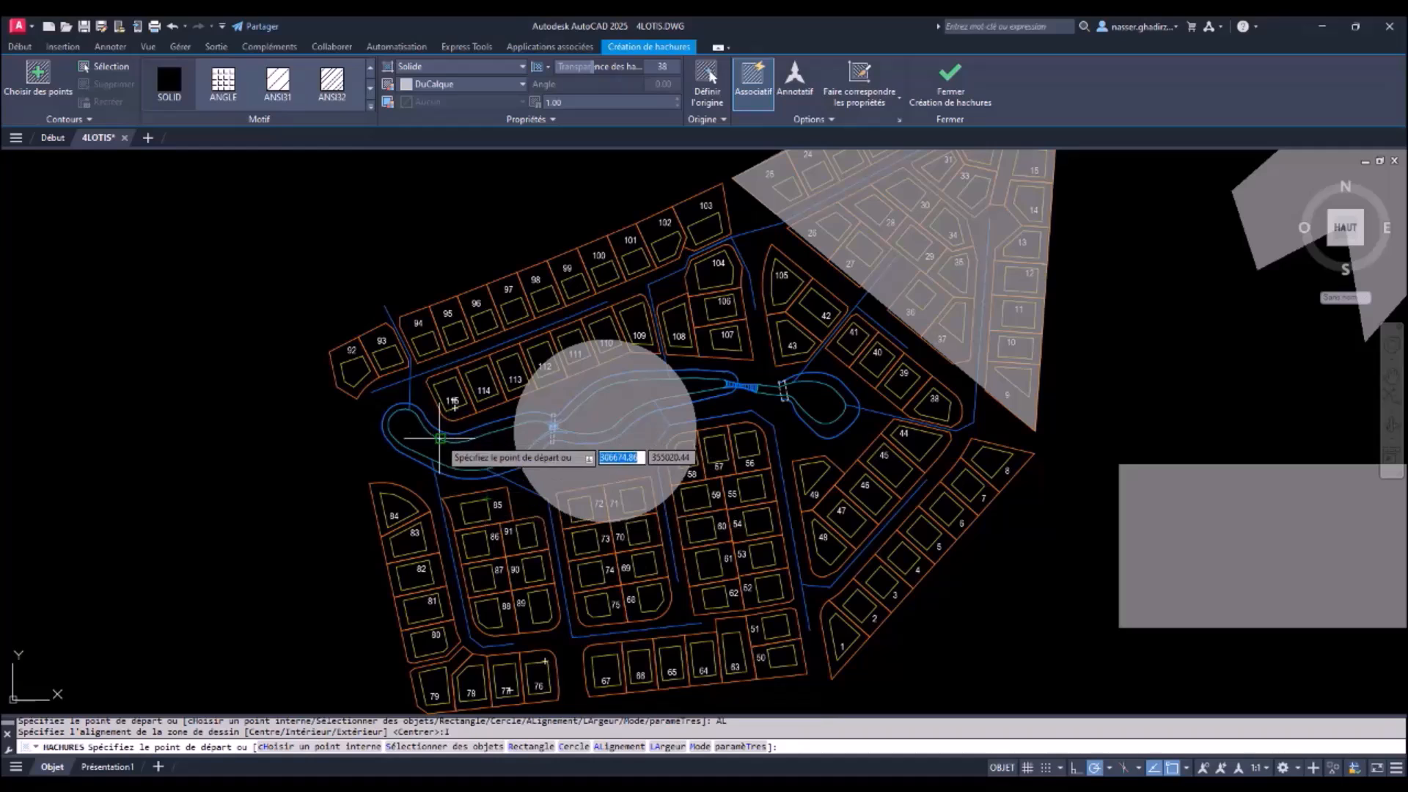
Step: Start the path hatch at the upper end of the street line between lots 84 and 85, with Extérieur alignment and colour 39,118,187
left_click(437, 462)
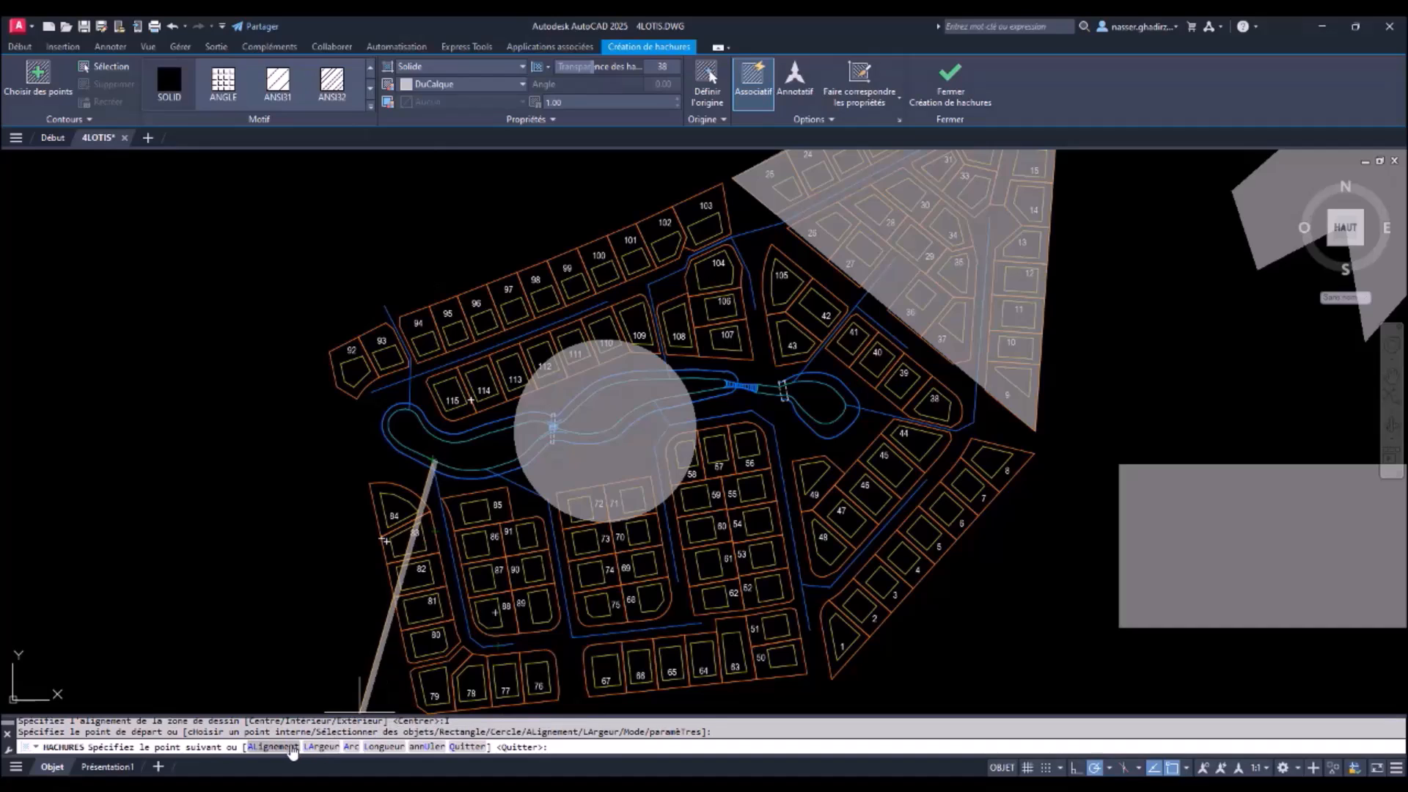
left_click(292, 747)
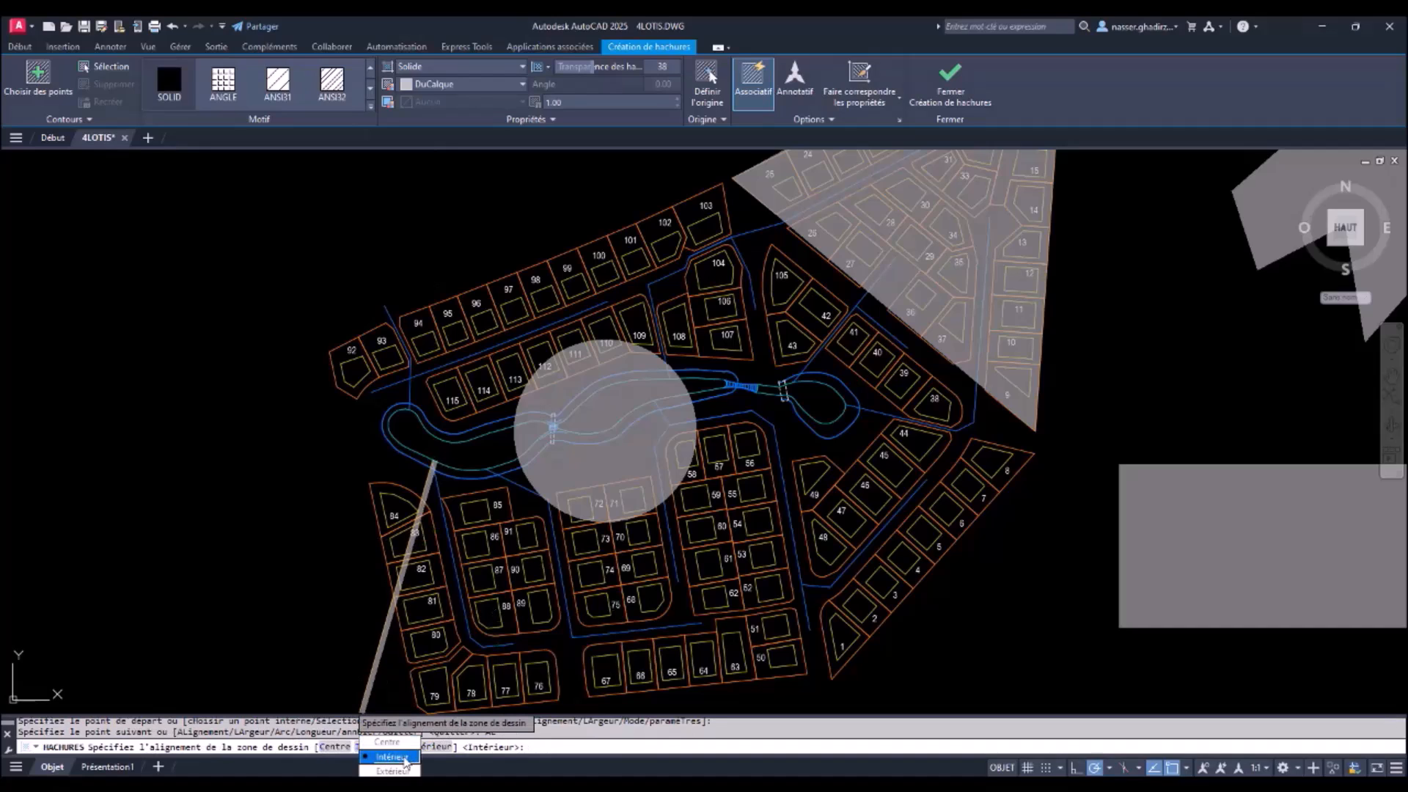
left_click(393, 771)
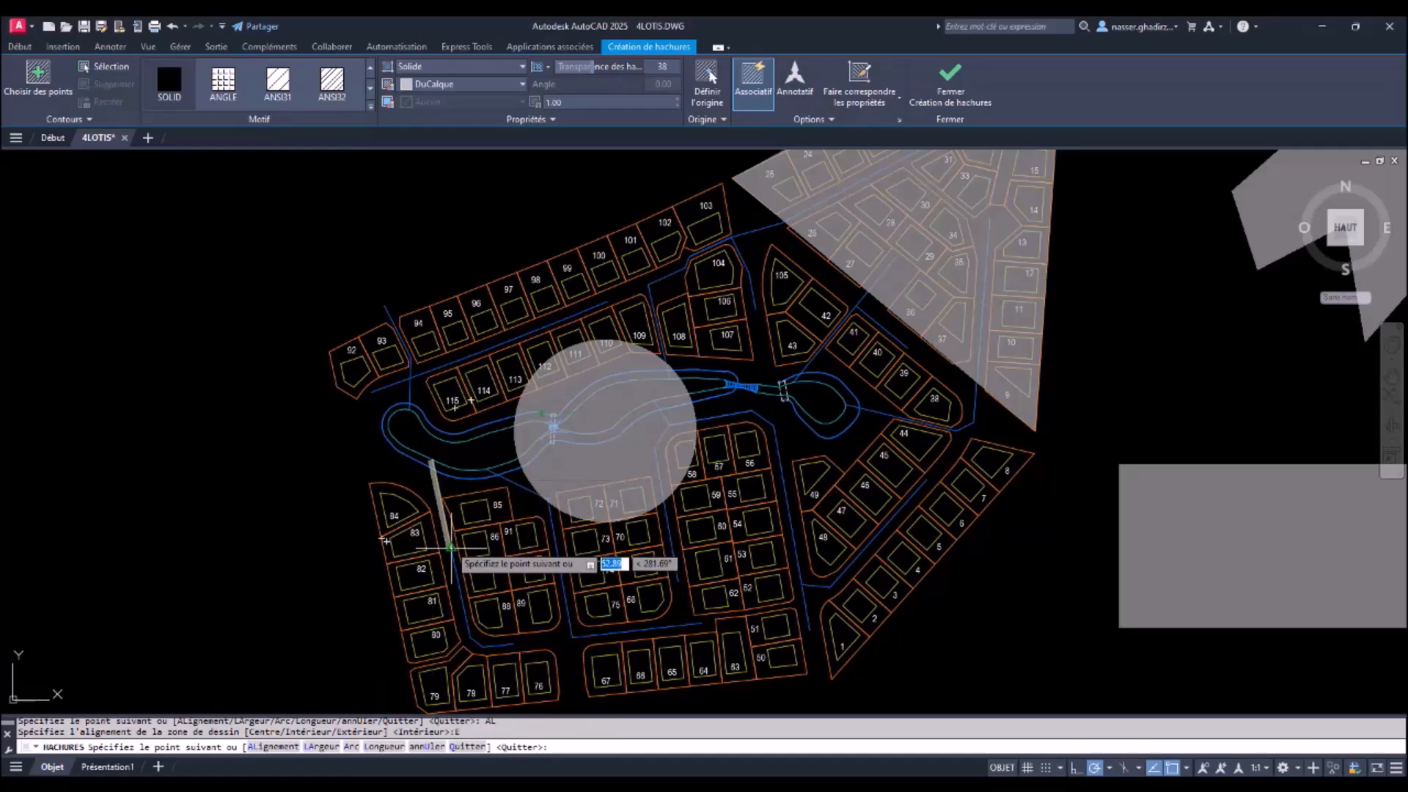
left_click(458, 86)
left_click(497, 183)
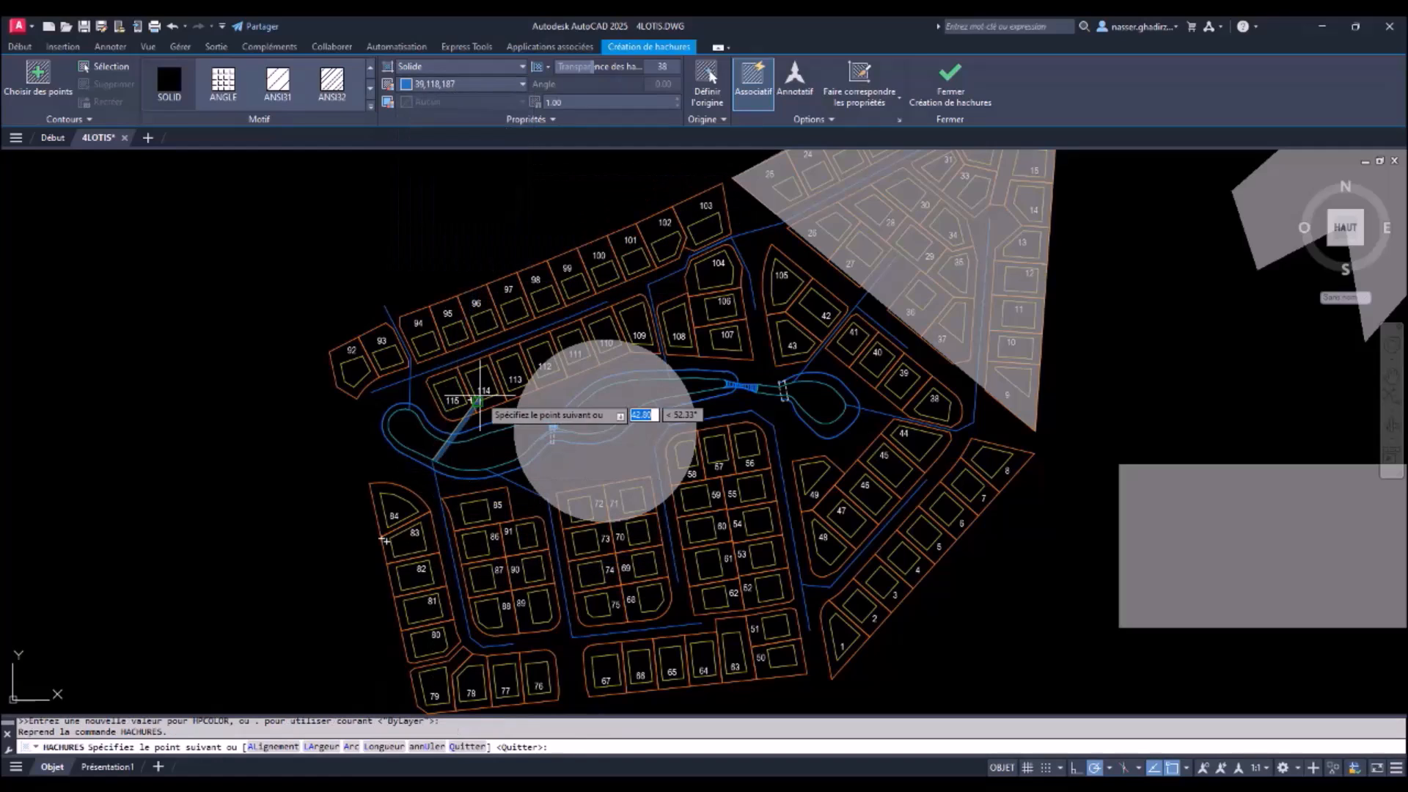
Step: Trace the path hatch down the street line past lots 83 to 80, around the bend, and east to the line's end near lot 51
scroll(469, 638, "up", 4)
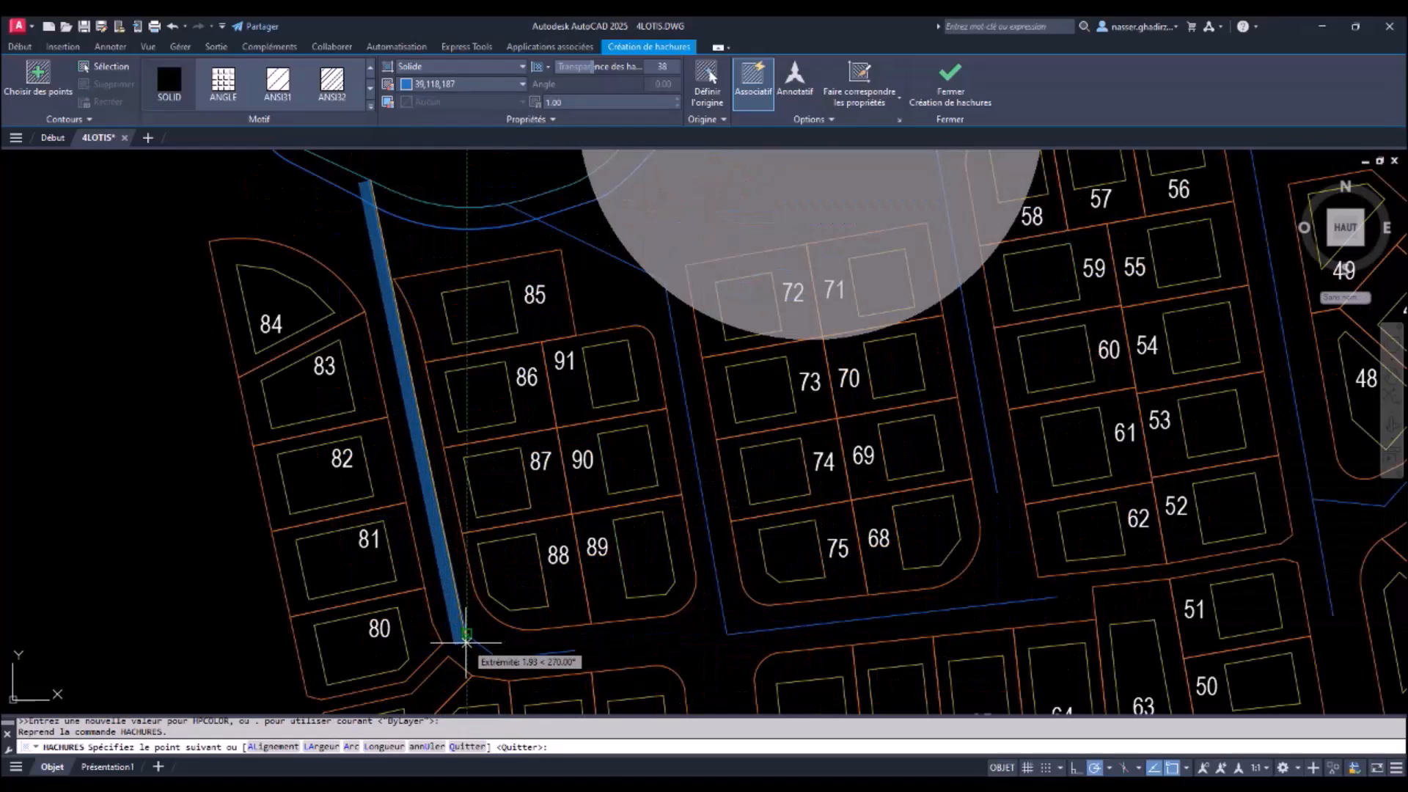
left_click(466, 640)
left_click(500, 664)
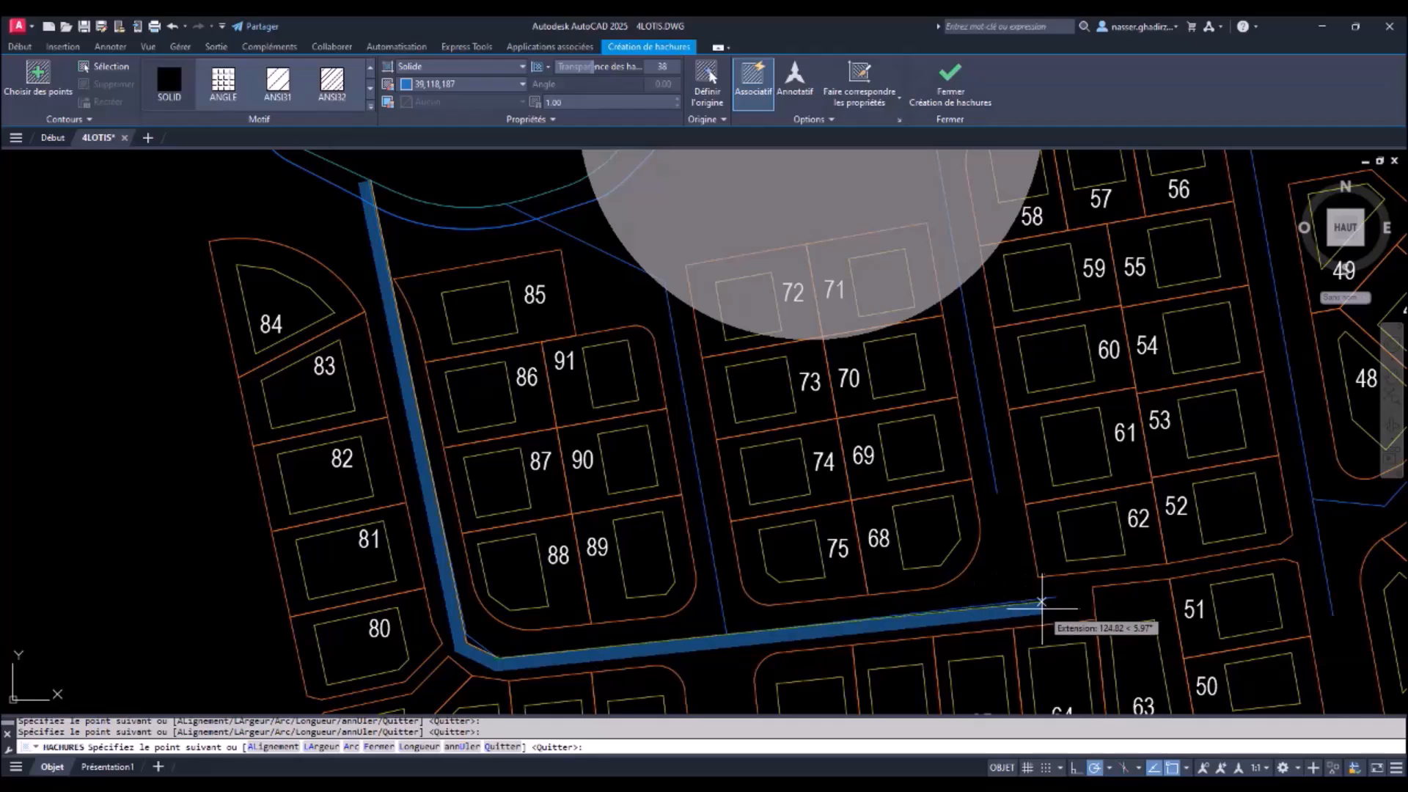
left_click(1056, 597)
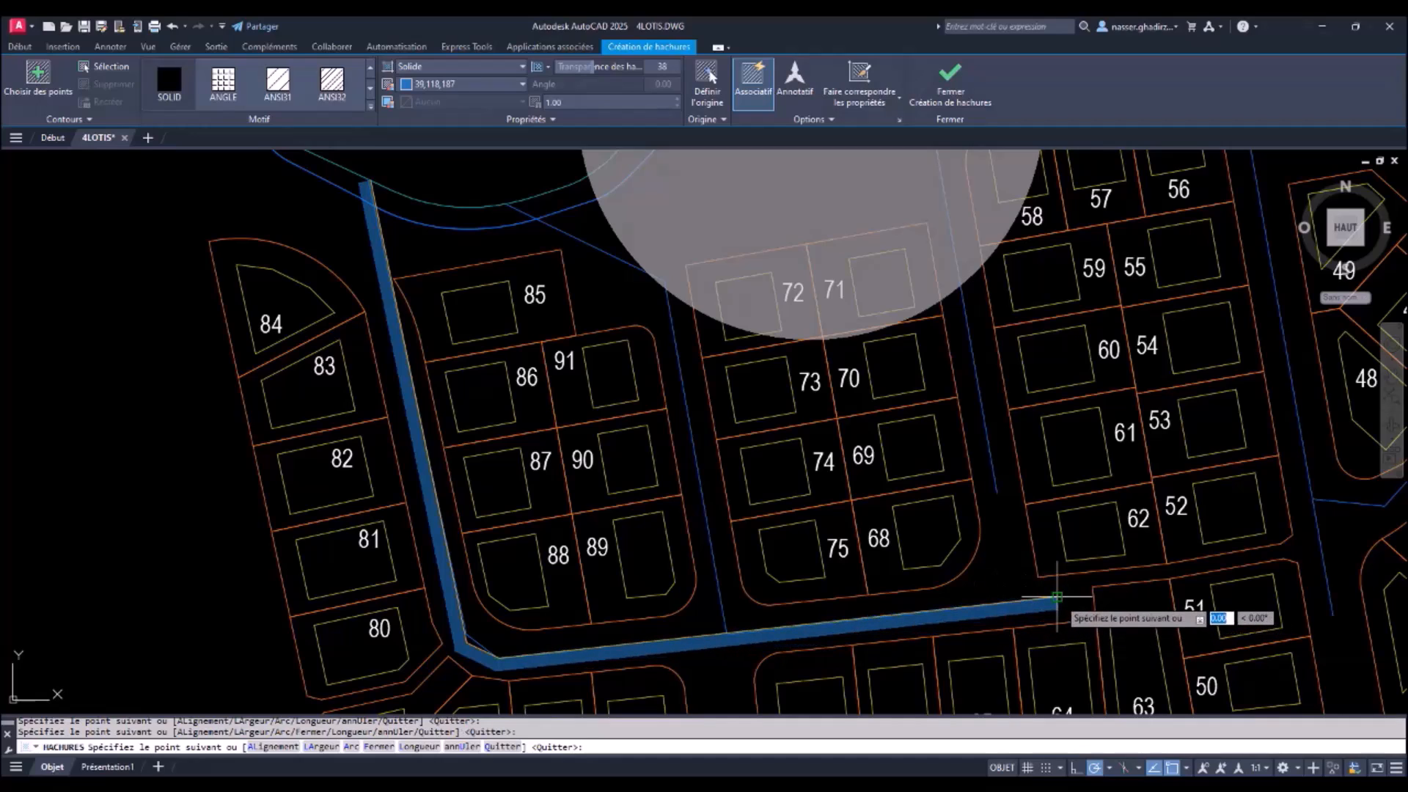
key("Return")
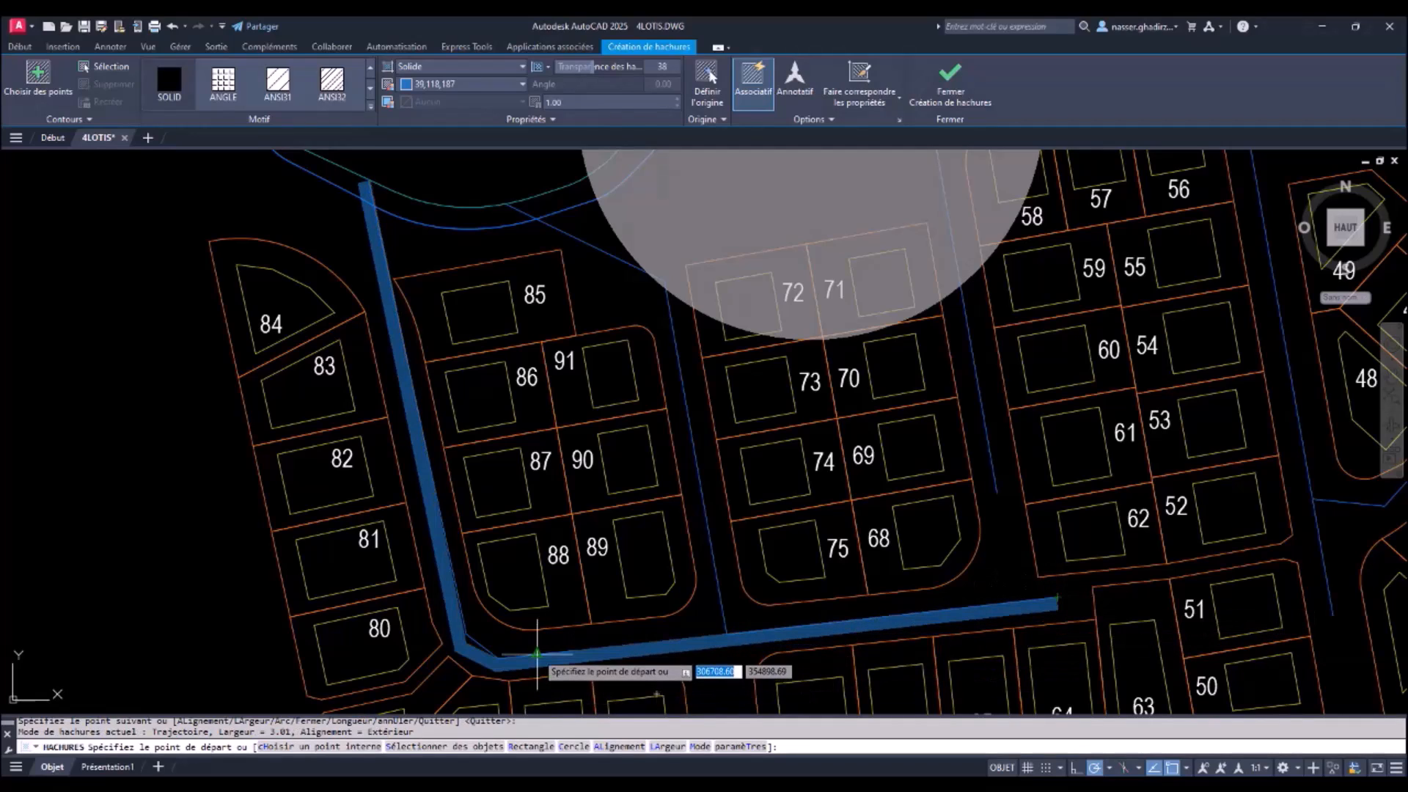
Step: Finish the path hatch and reshape the inner side of its bend near lot 80 by stretching one vertex and deleting a vertex
key("Return")
left_click(471, 651)
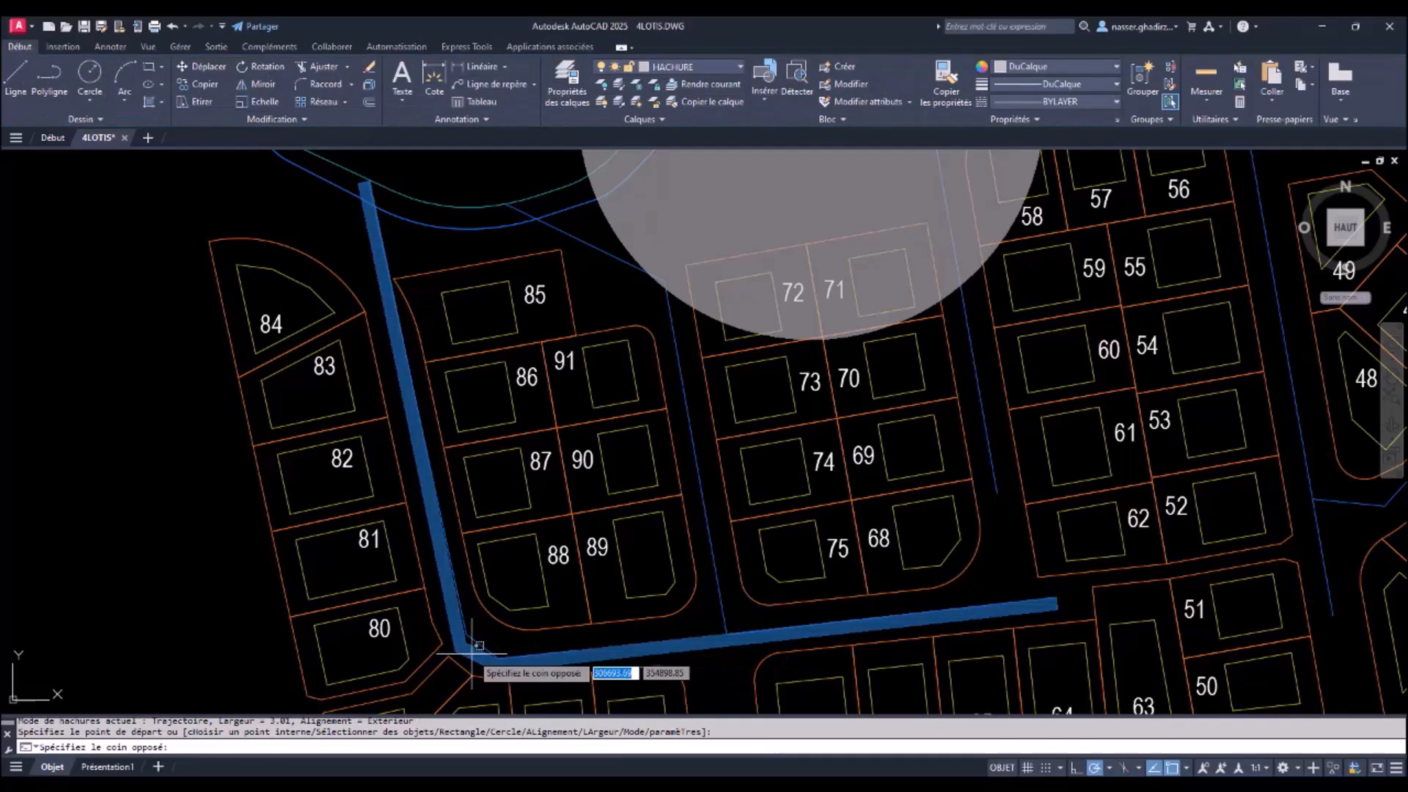
left_click(473, 650)
left_click(466, 644)
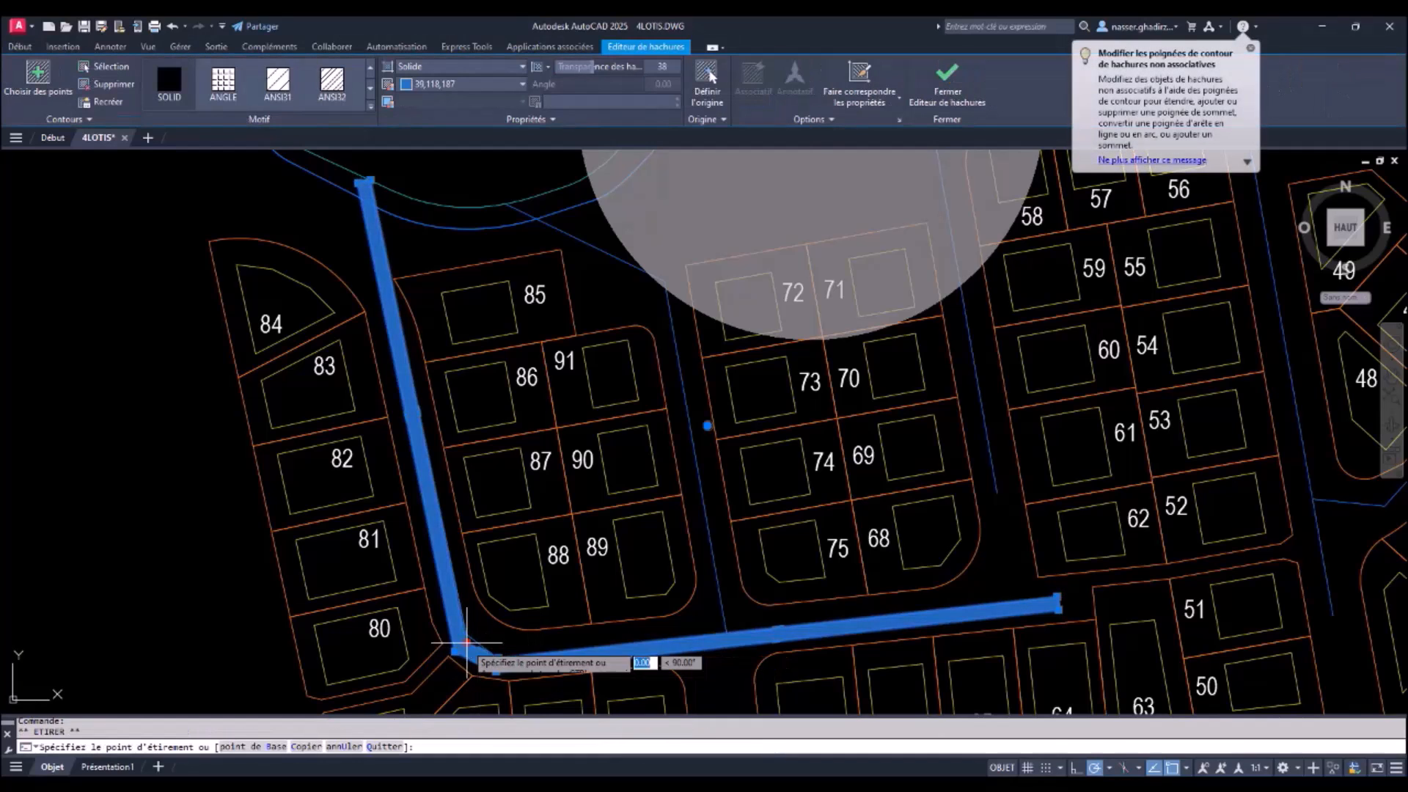
left_click(467, 634)
mouse_move(466, 634)
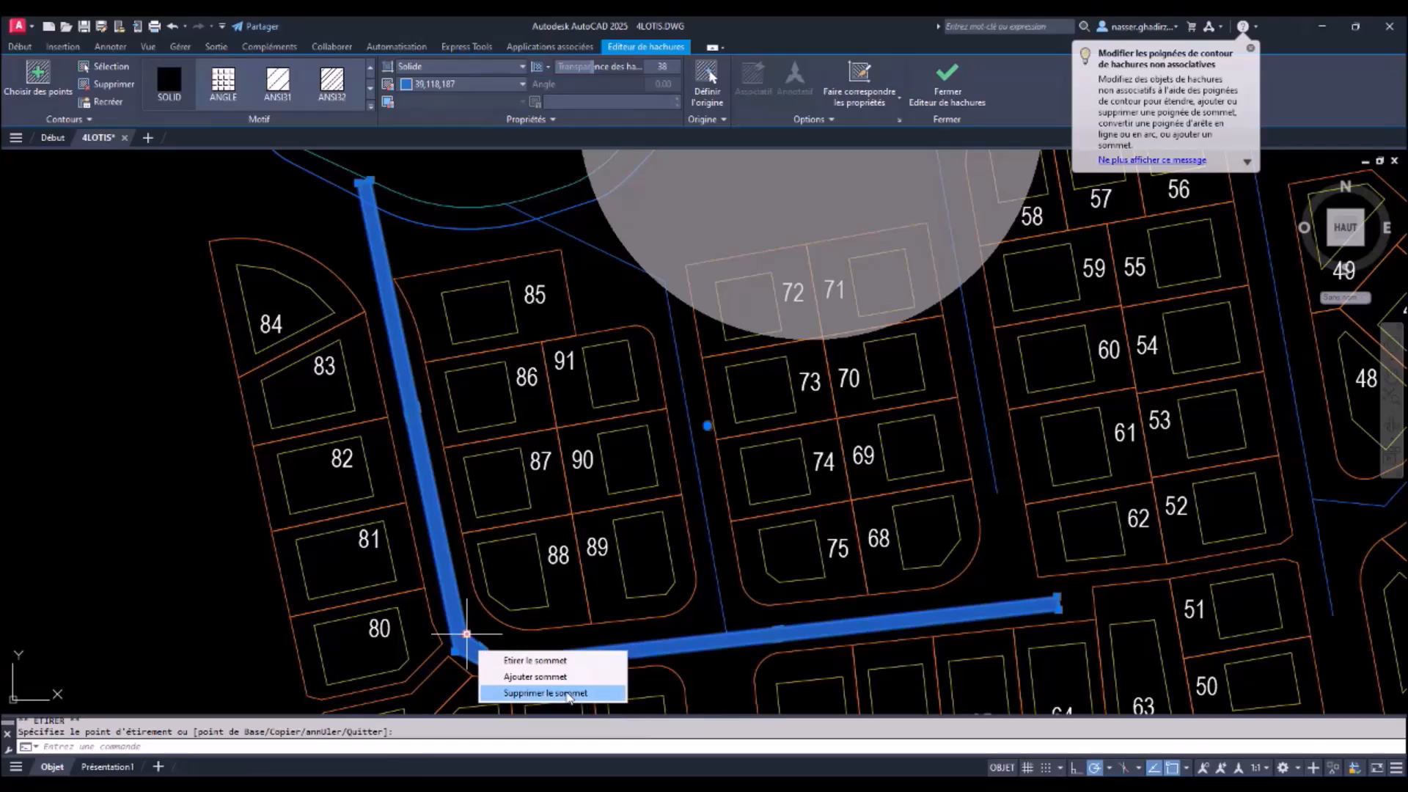
left_click(570, 693)
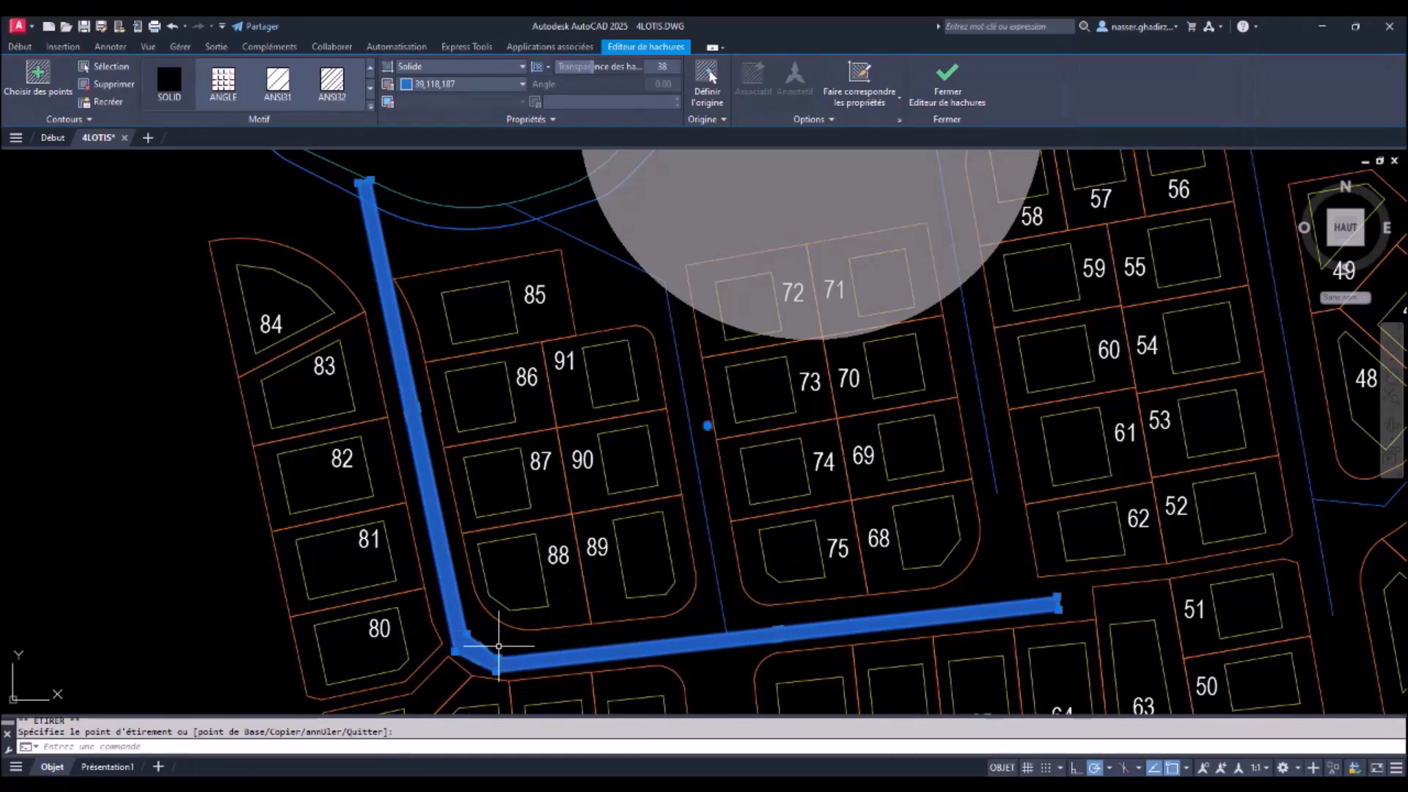
Step: Add a vertex to the inner edge of the path hatch's bend, placing it toward the corner of lot 88
mouse_move(482, 646)
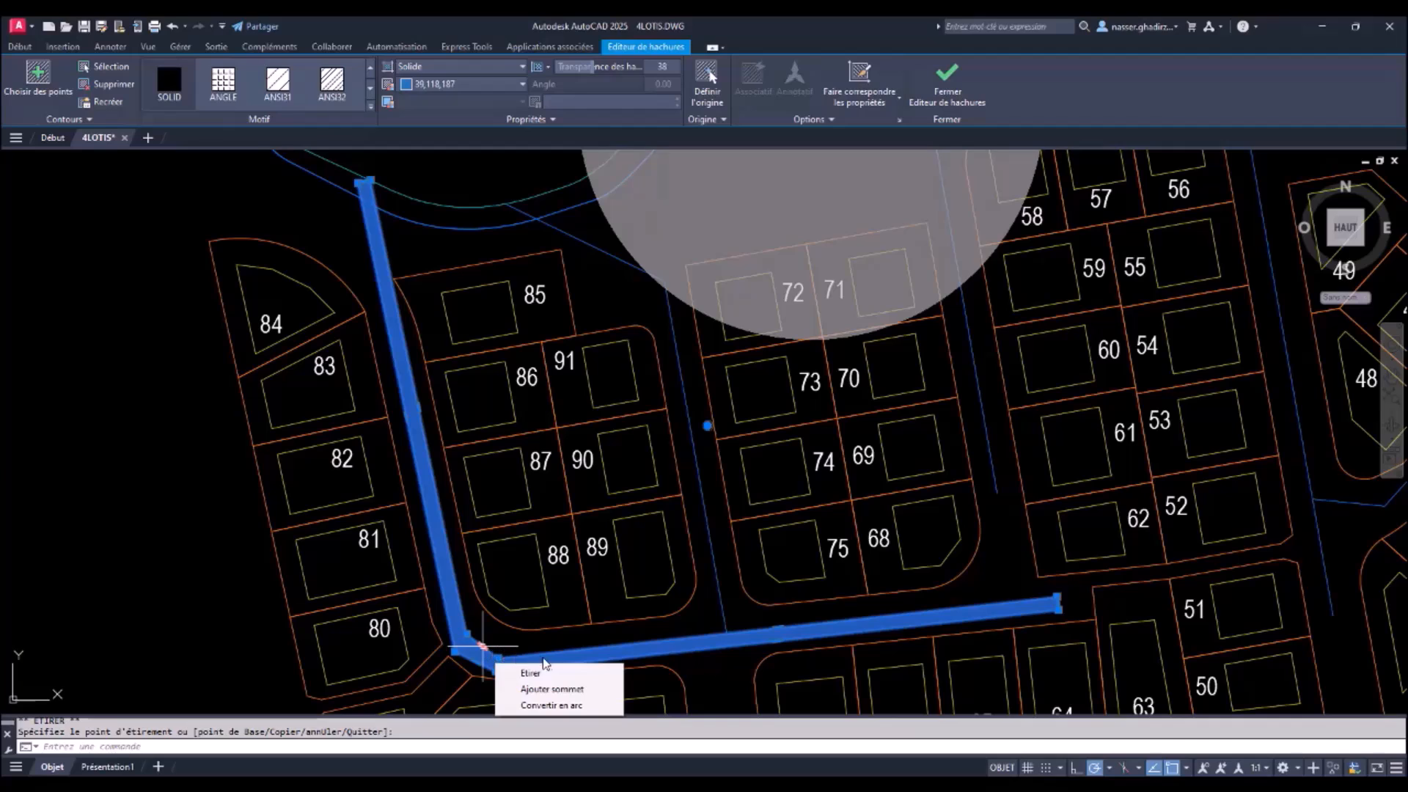
left_click(550, 689)
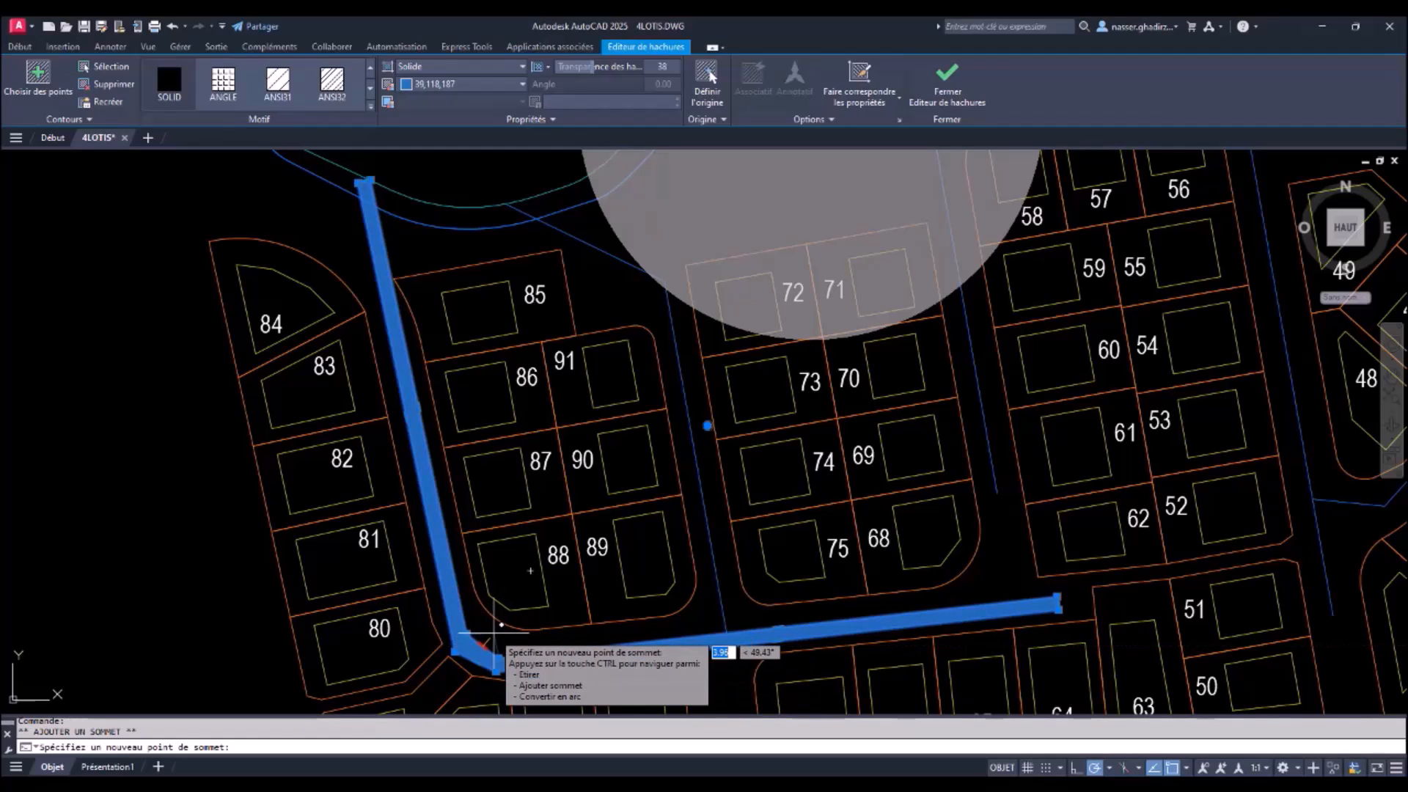
left_click(492, 632)
mouse_move(493, 632)
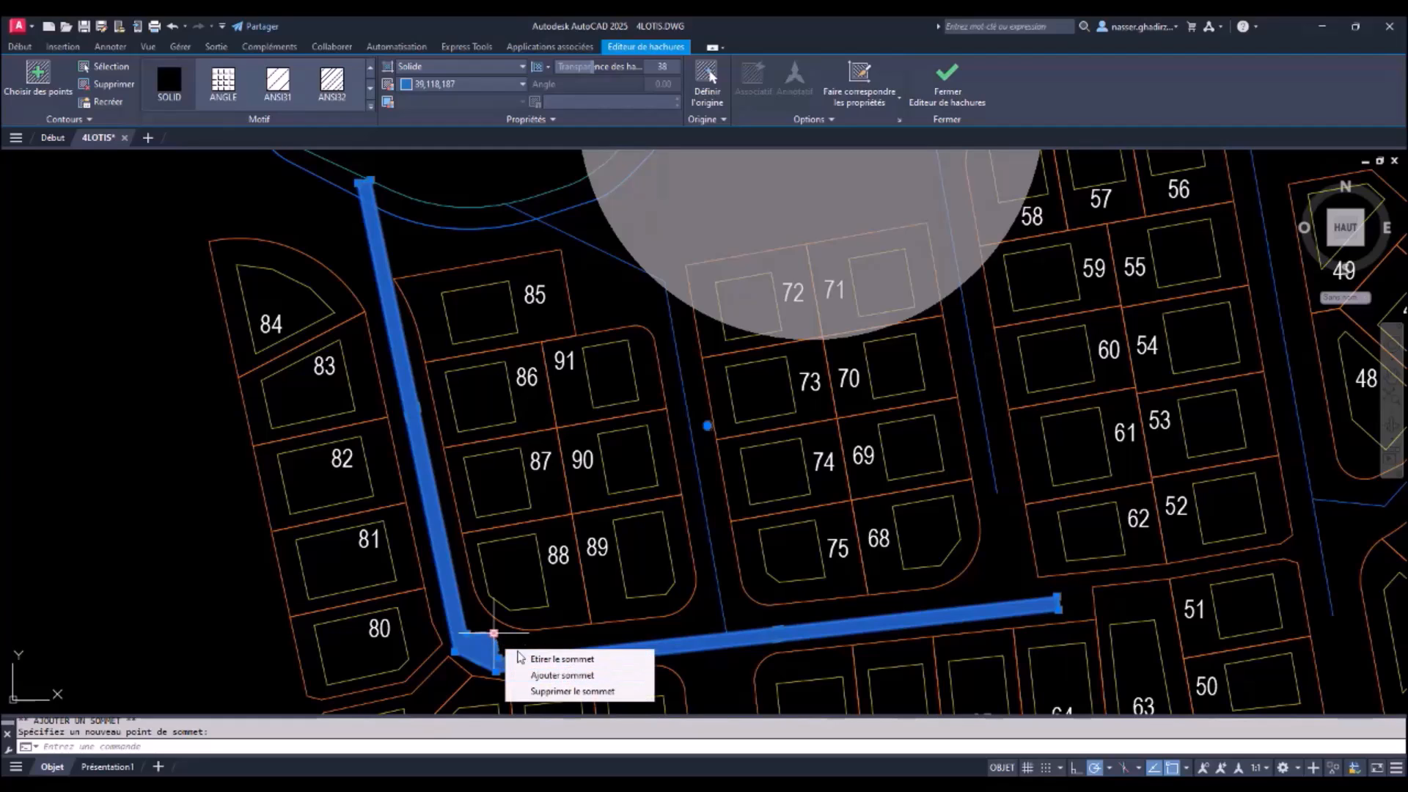
key("Escape")
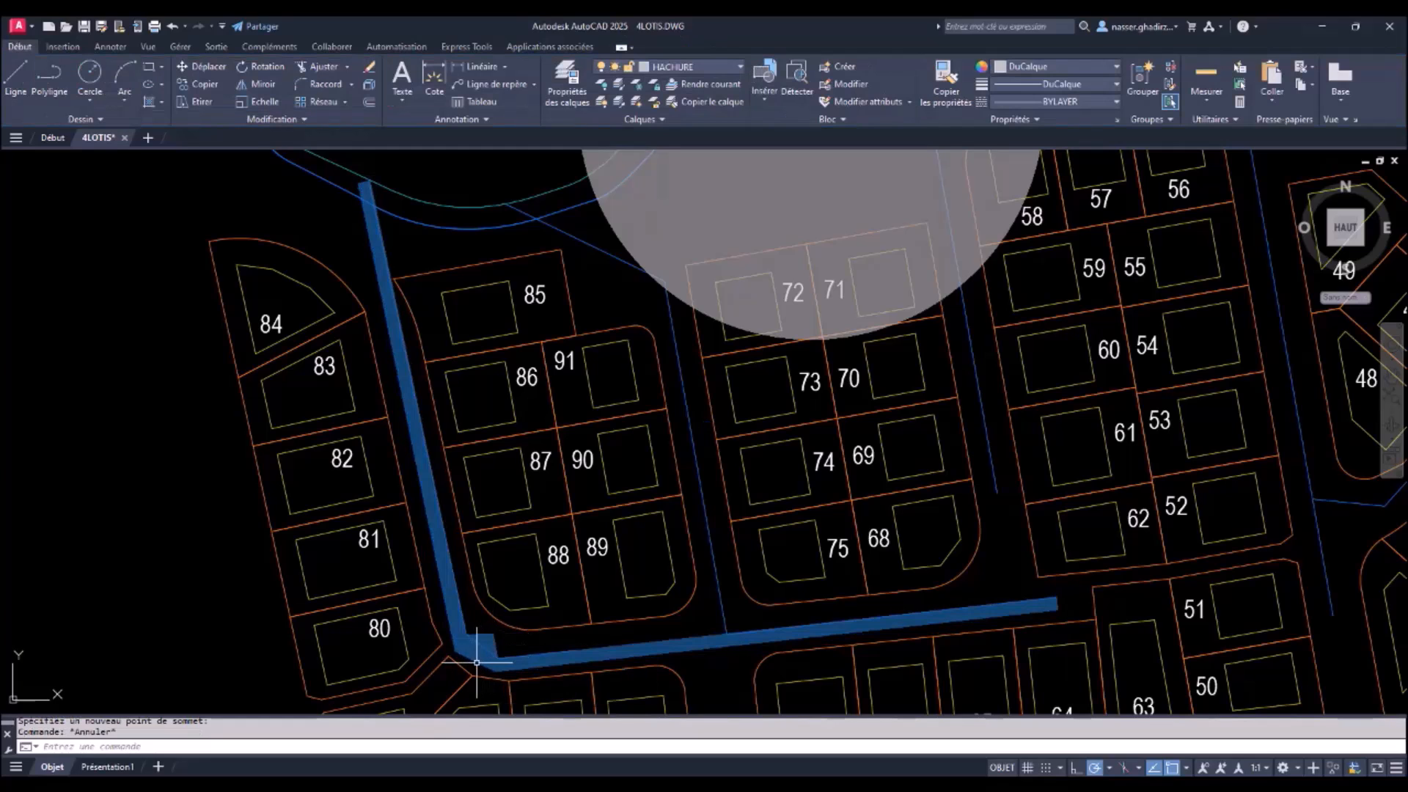
Step: Convert the outer edge of the path hatch's bend into an arc bulging outward toward the street corner
left_click(476, 662)
mouse_move(475, 662)
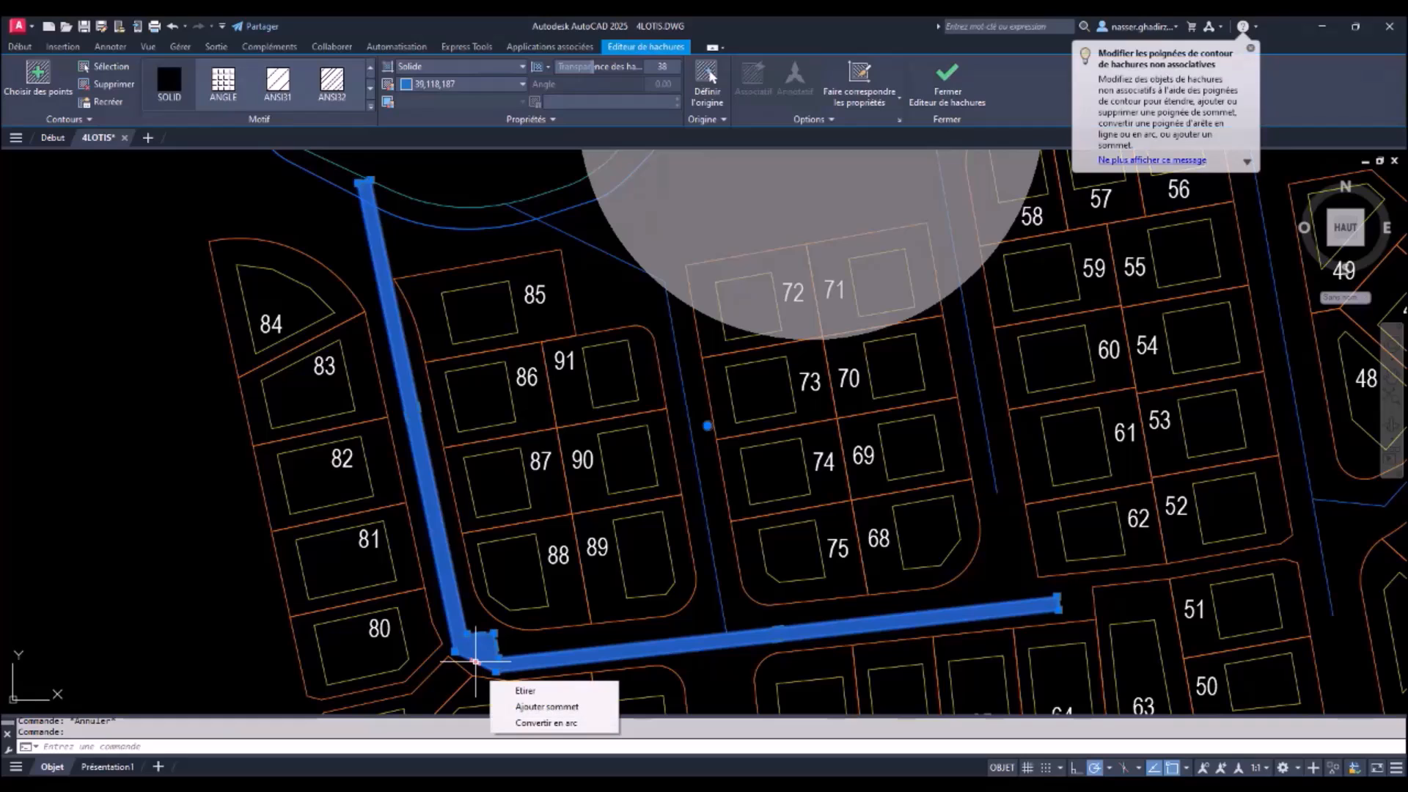
left_click(532, 723)
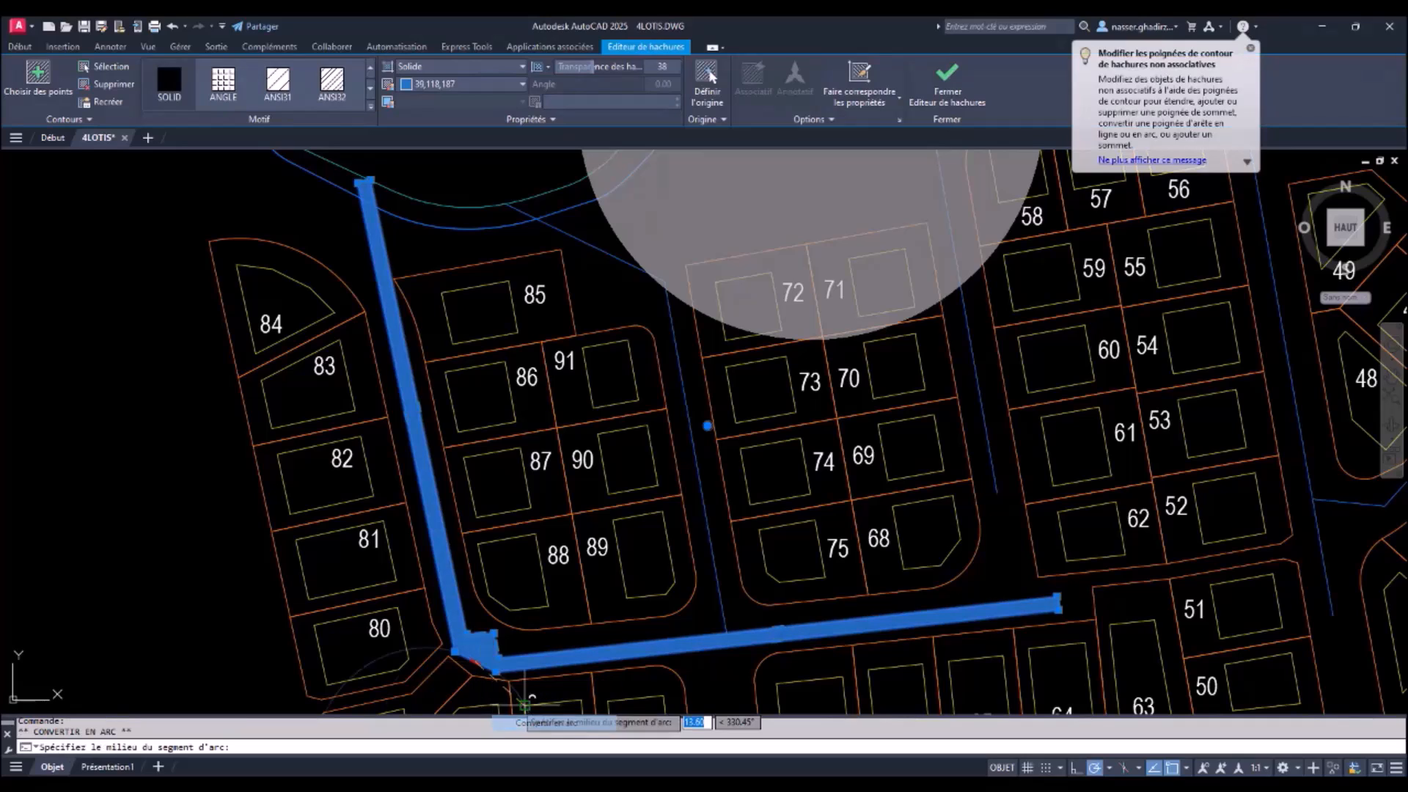
left_click(474, 673)
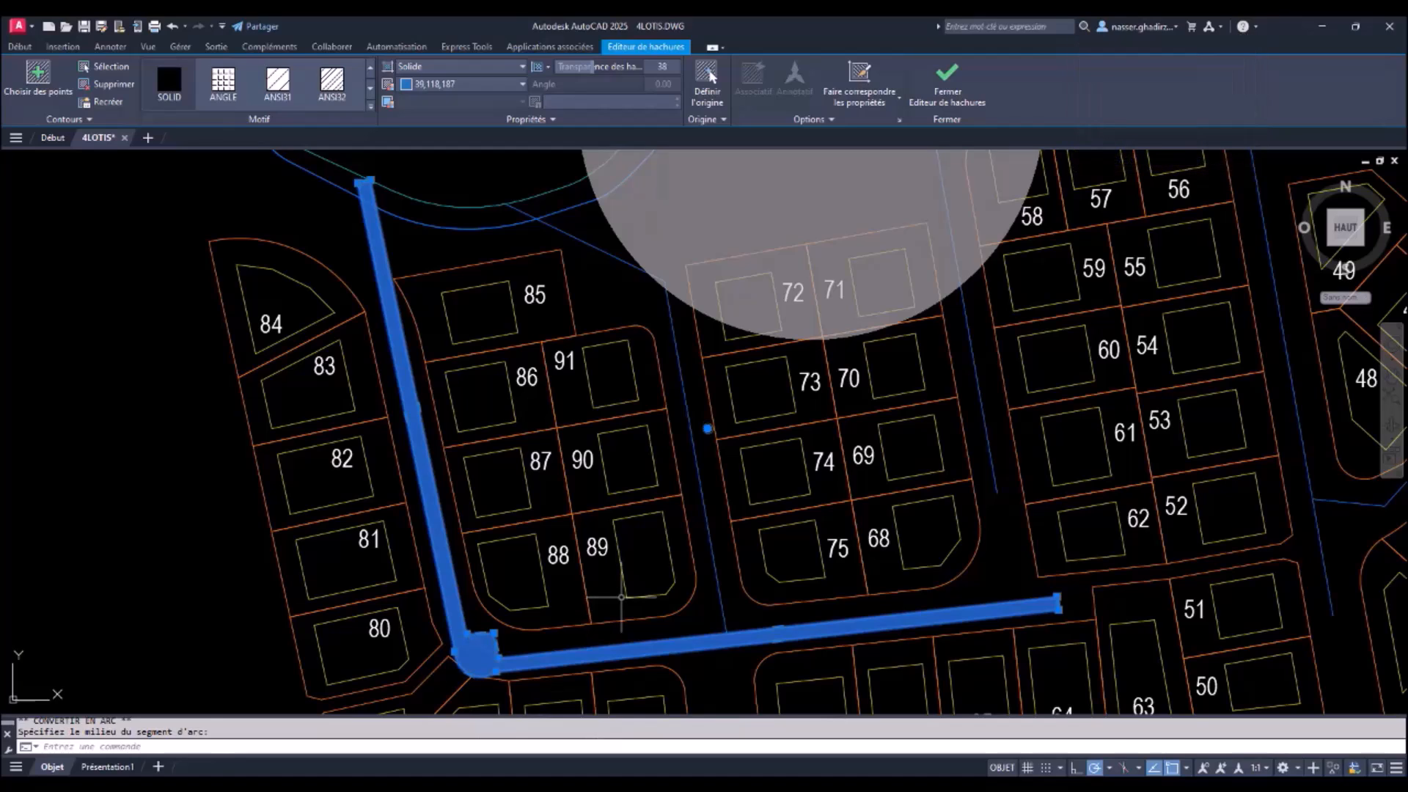
key("Escape")
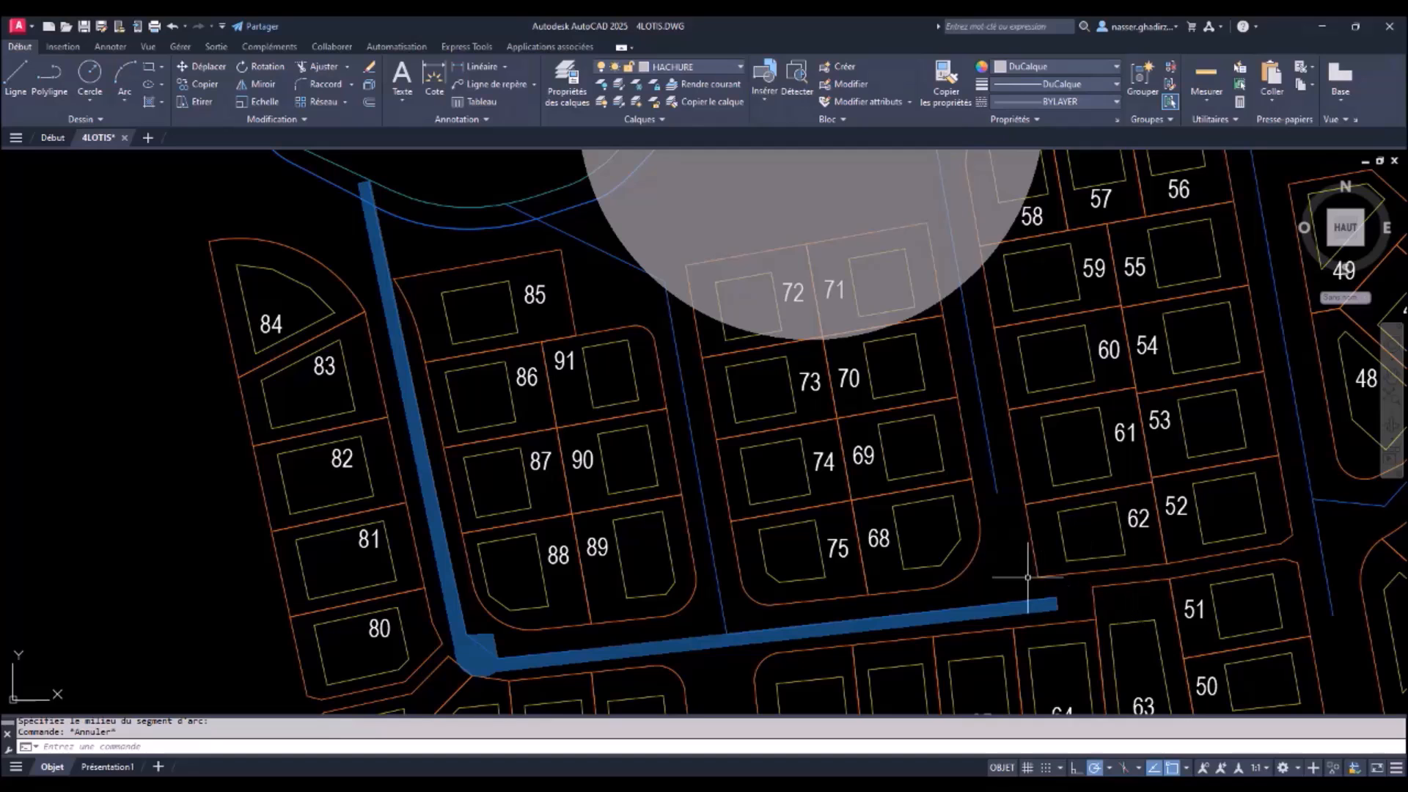
scroll(1028, 575, "down", 2)
scroll(1027, 575, "down", 2)
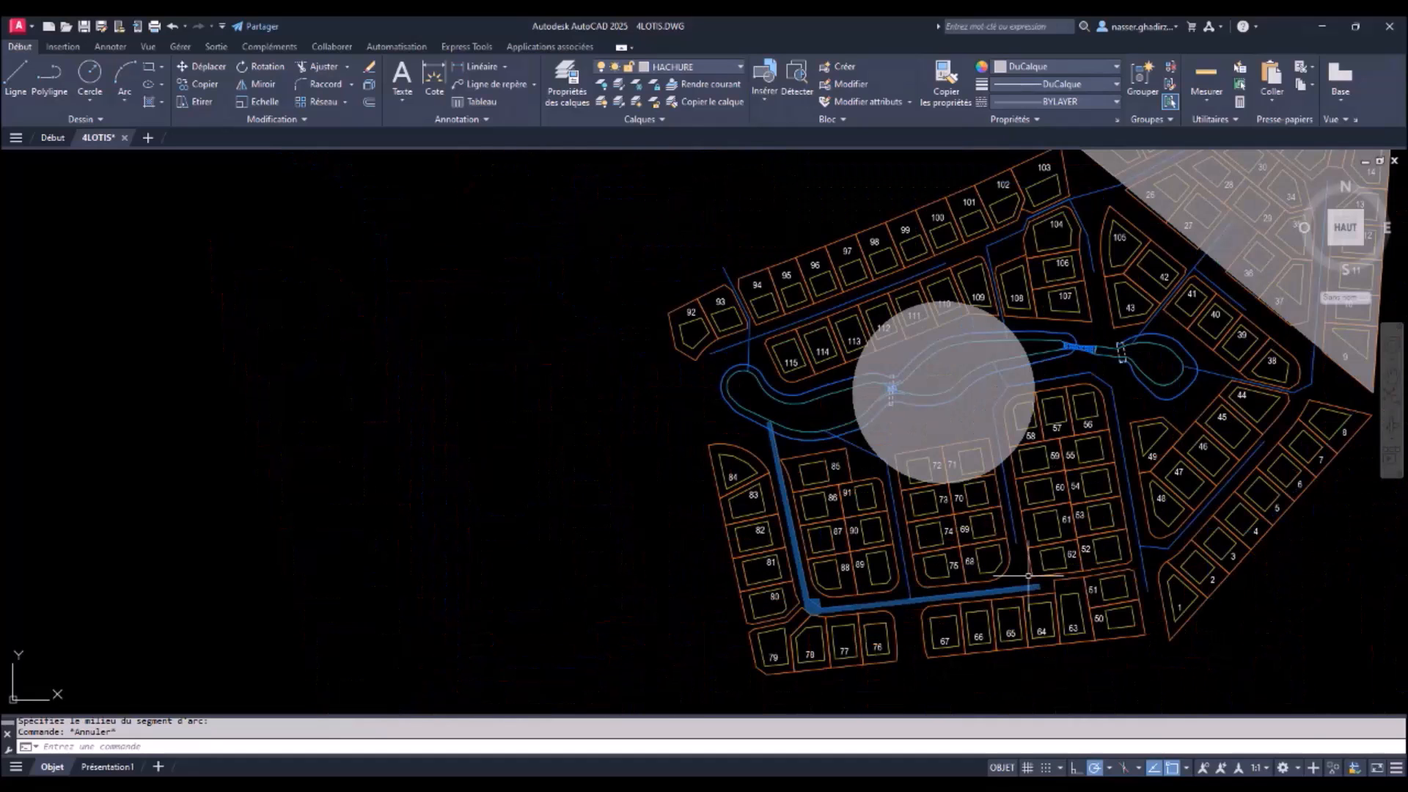
middle_click_drag(1063, 575, 838, 523)
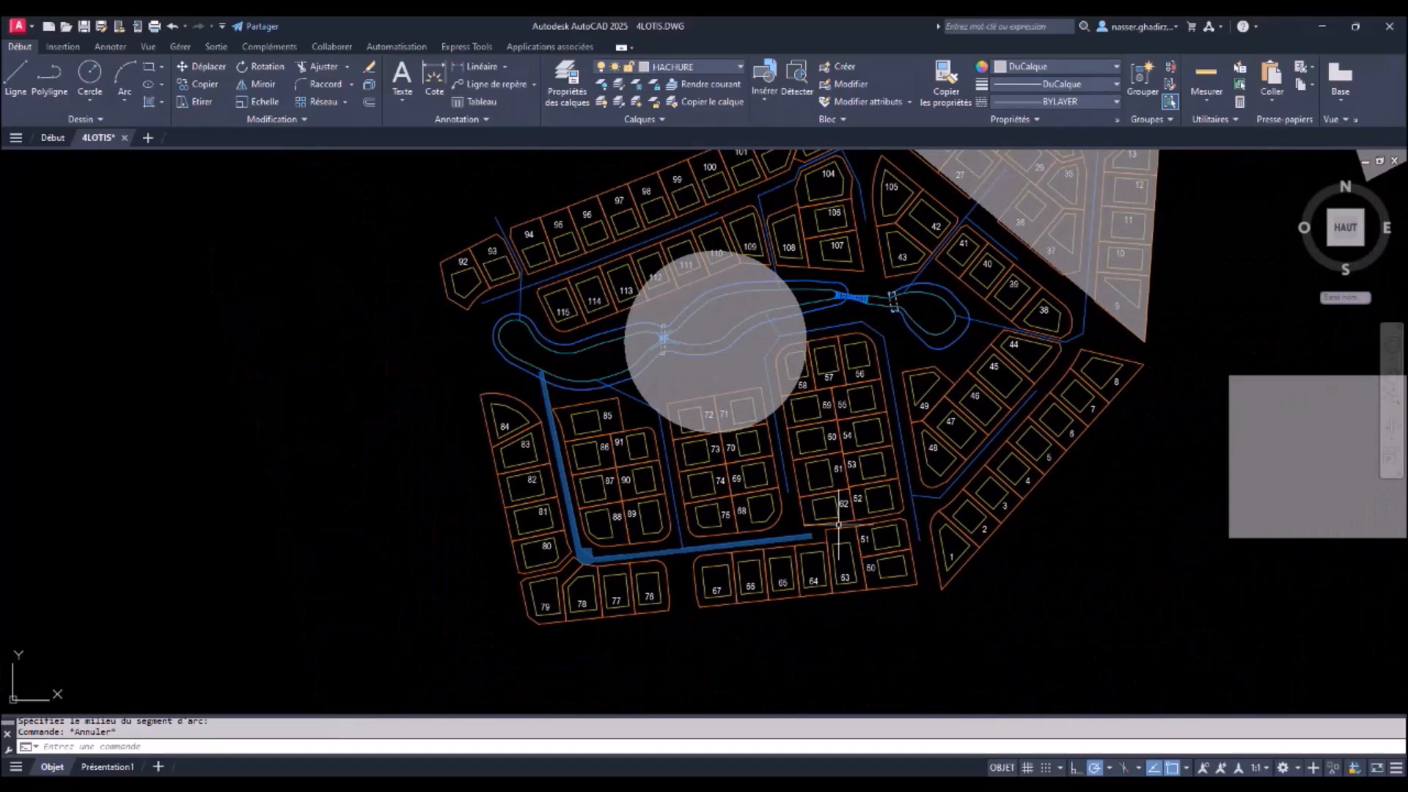
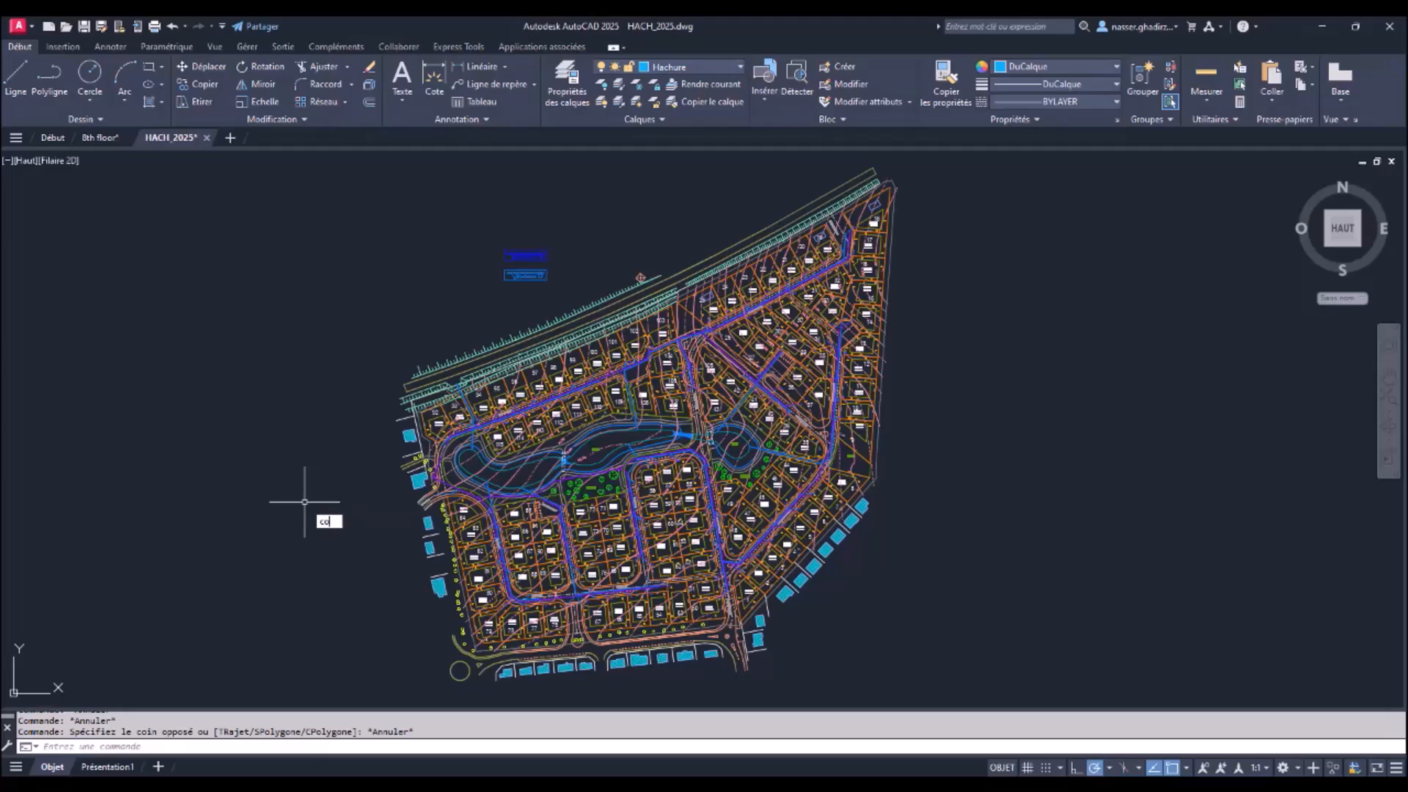
Step: Open the graphics performance settings with CONFIG3D, review the effects parameters and diagnostics, and accept the settings
type("f")
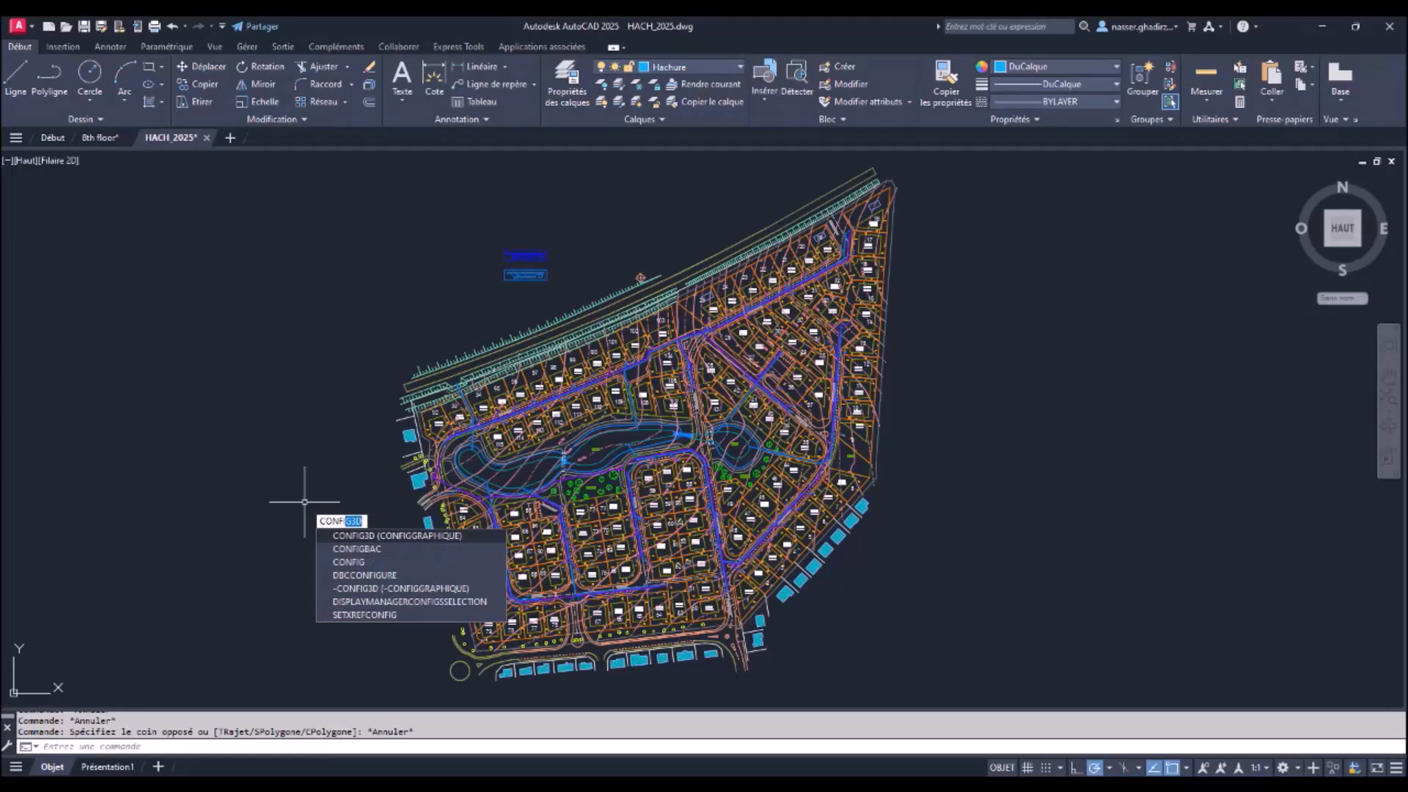
left_click(370, 538)
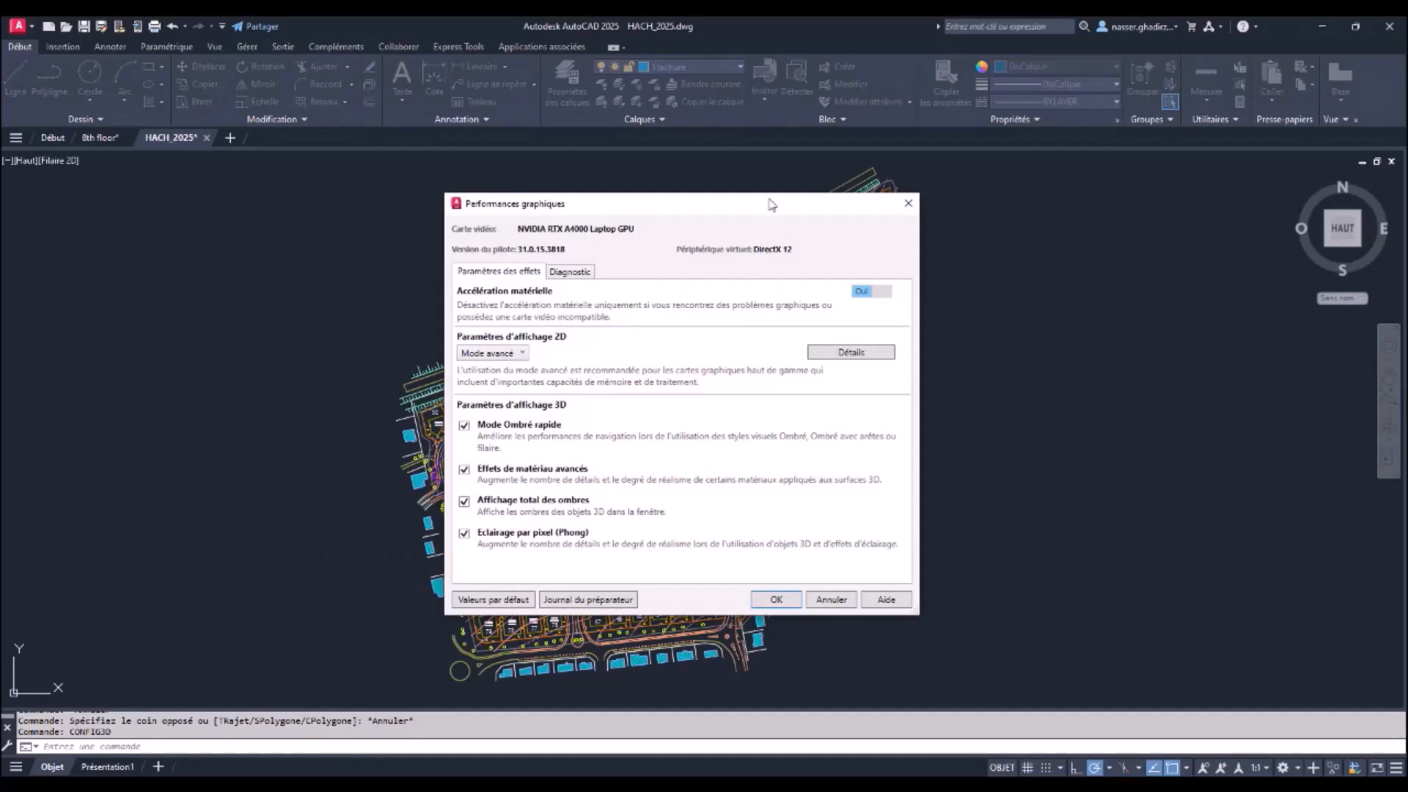
left_click_drag(769, 208, 475, 245)
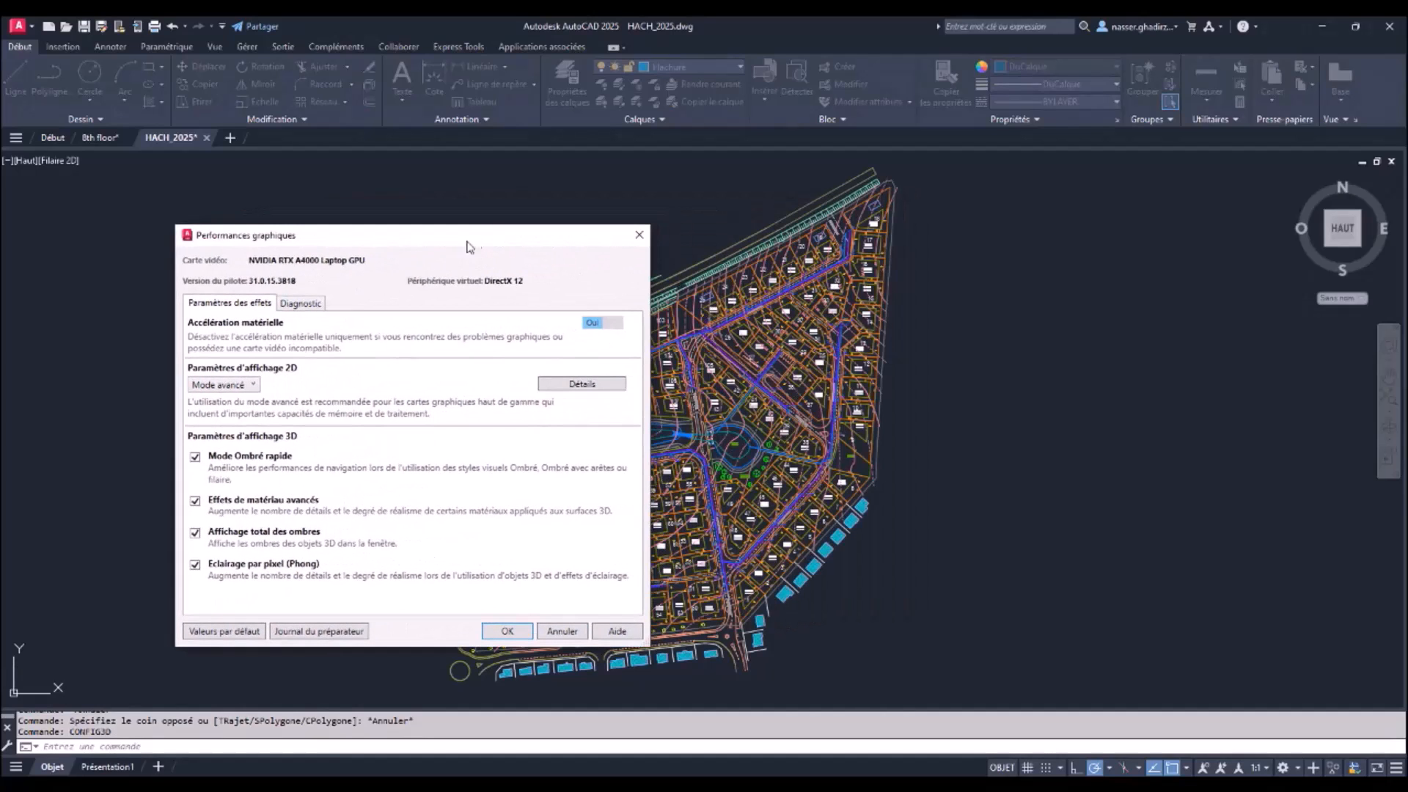
left_click(301, 304)
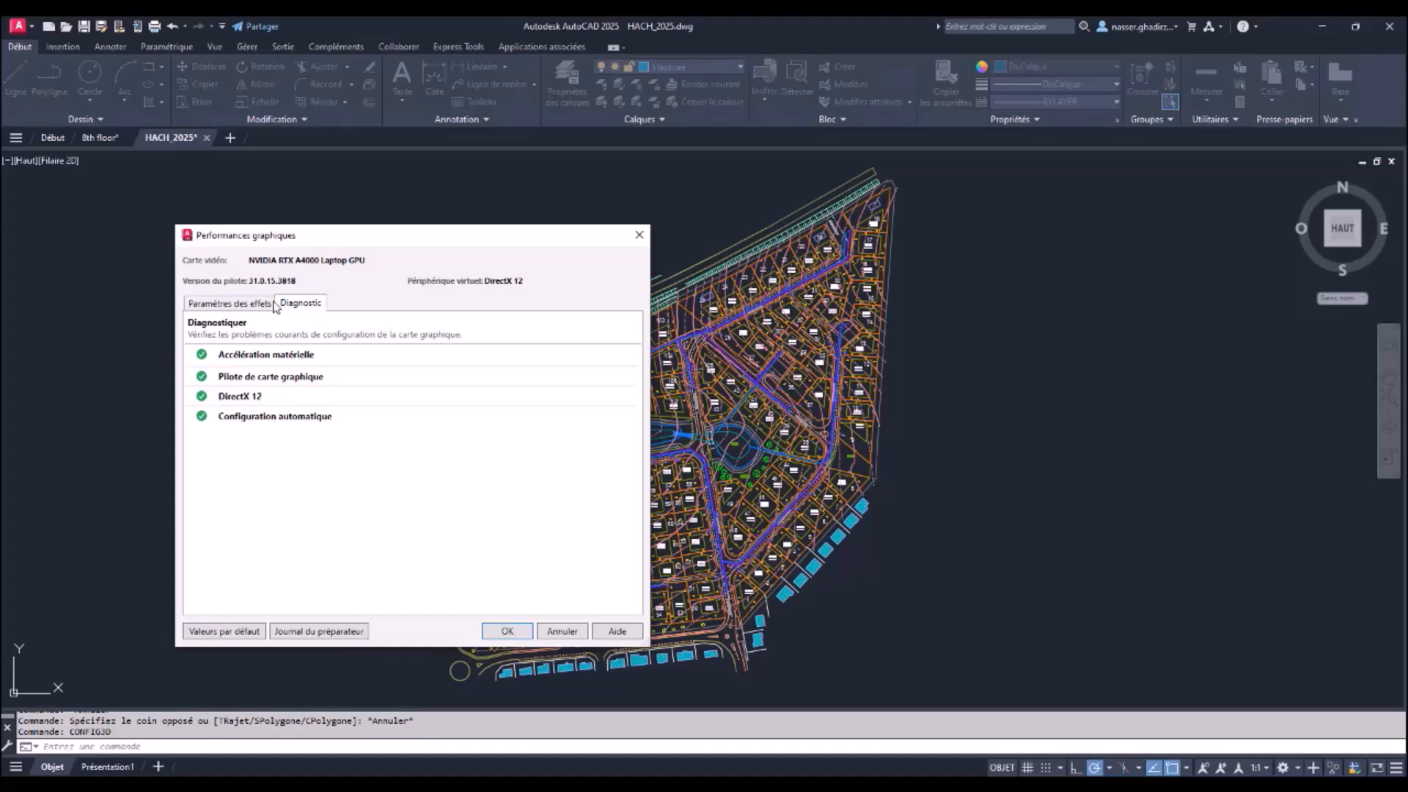
left_click(247, 304)
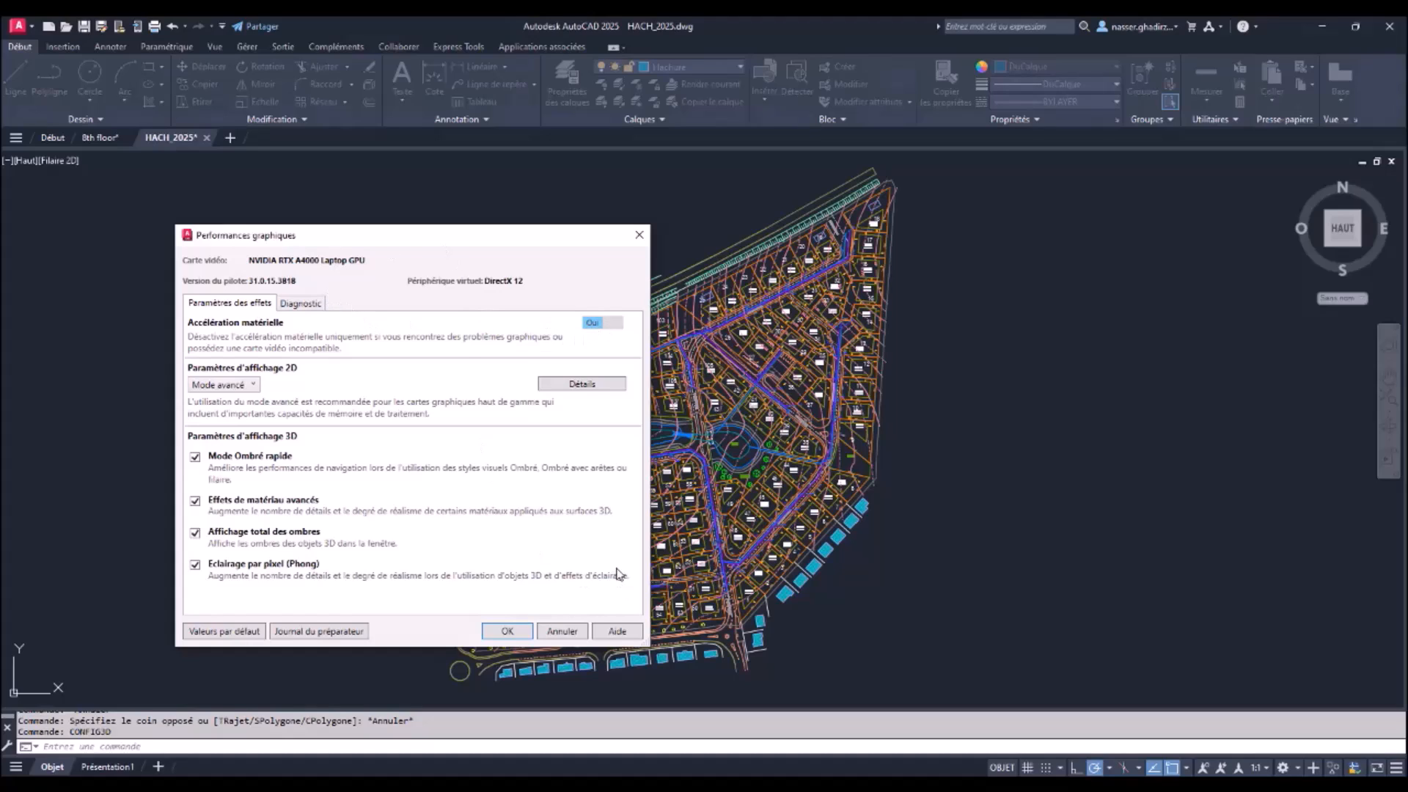
left_click(507, 631)
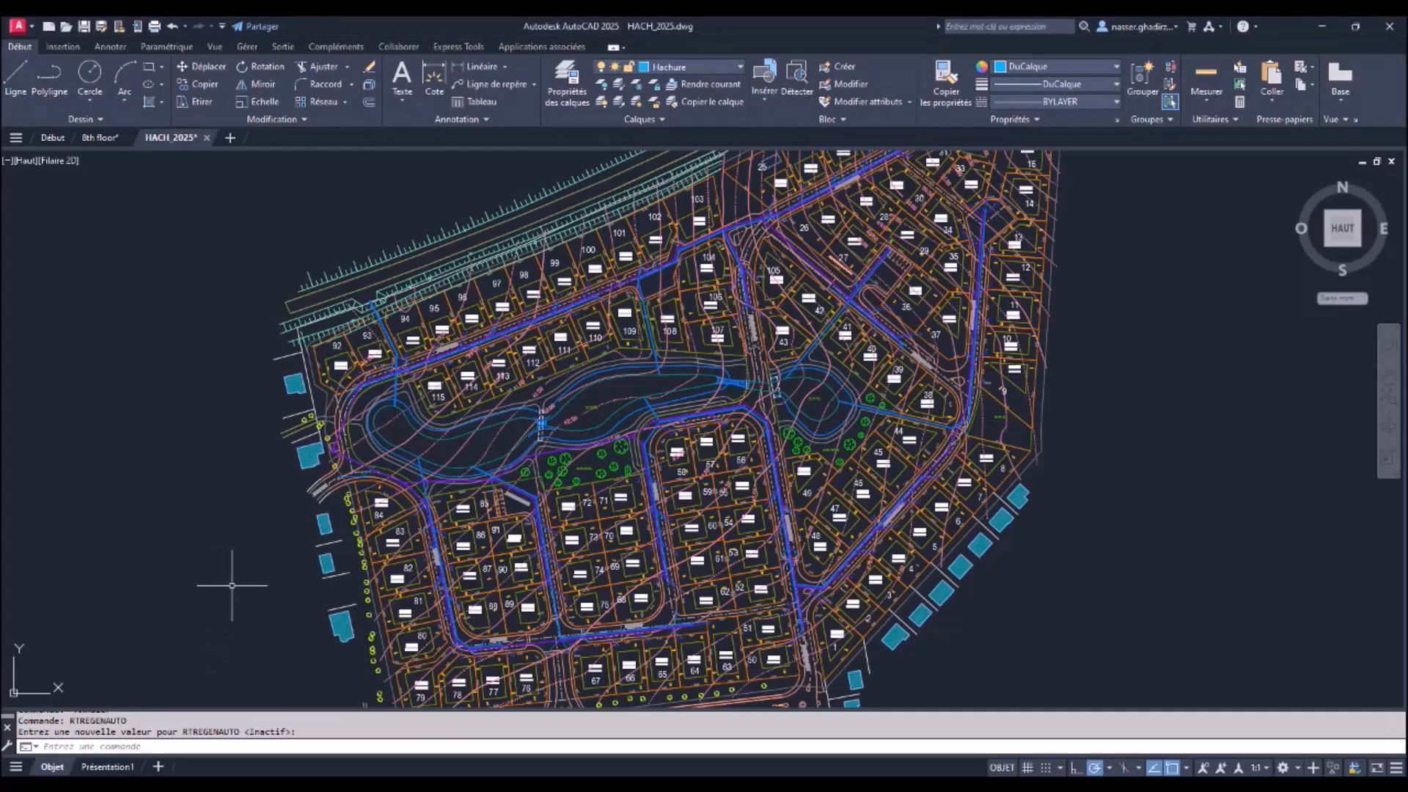
Step: Keep RTREGENAUTO at Inactif and manually regenerate the model at a tree beside the JEUX label
key("Return")
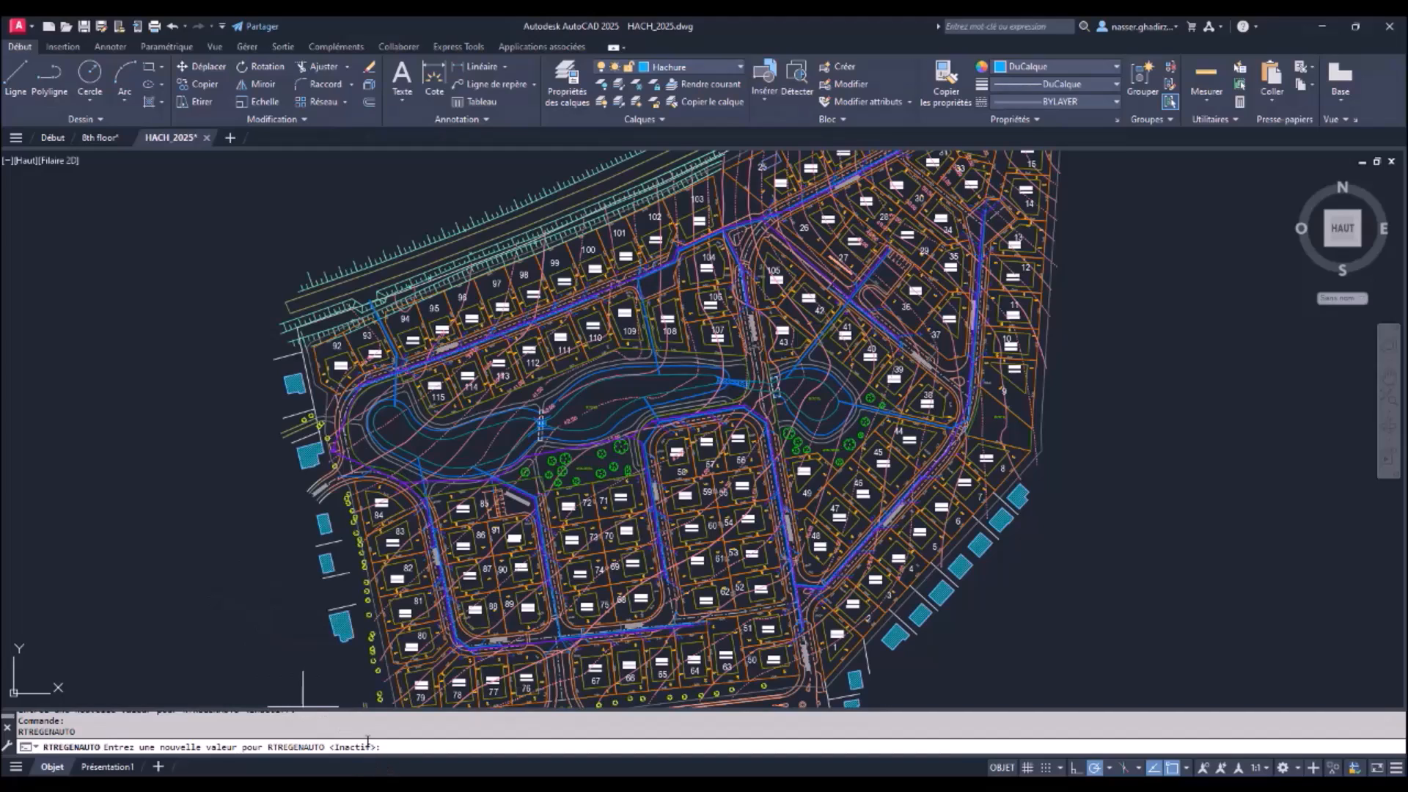
key("Return")
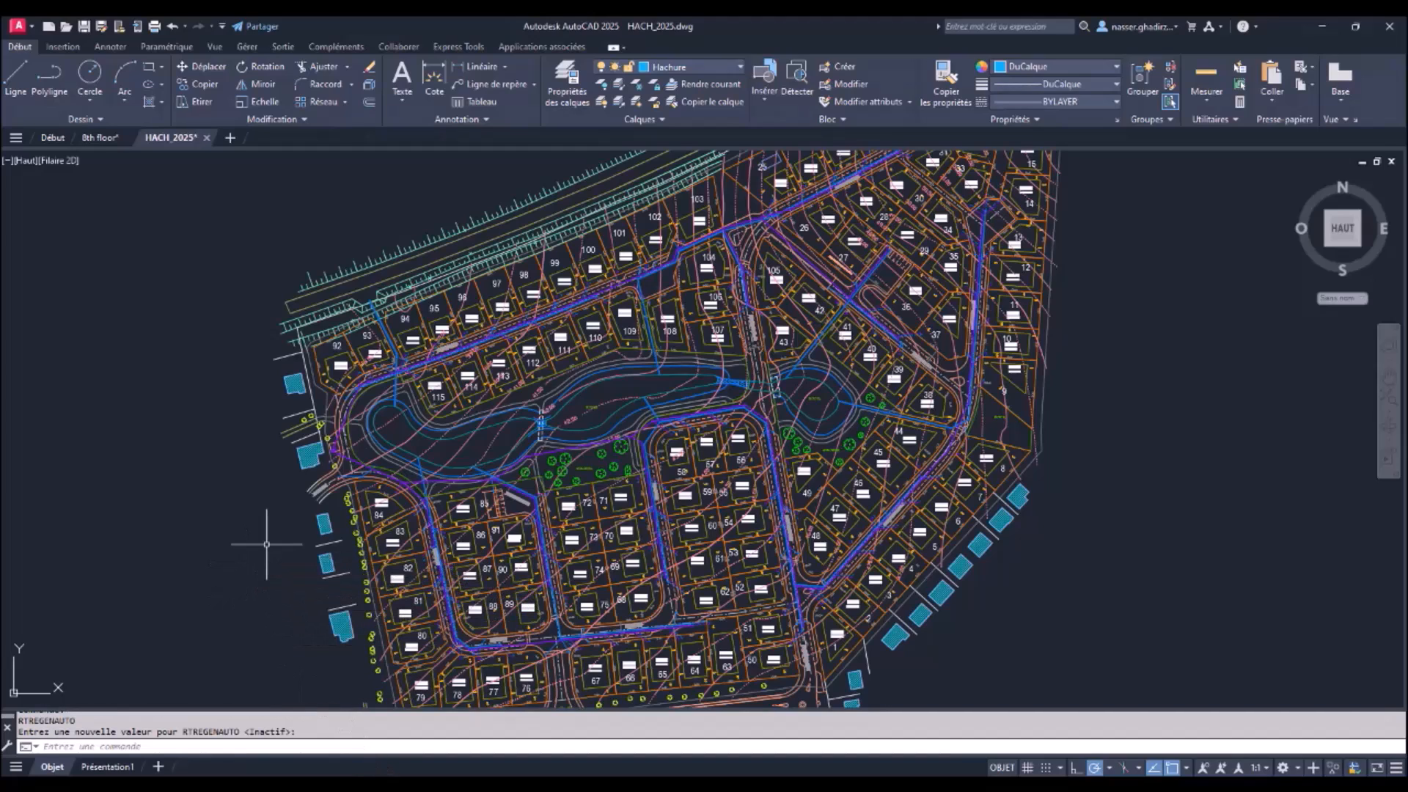
scroll(598, 493, "up", 6)
scroll(598, 492, "up", 4)
scroll(597, 478, "up", 2)
mouse_move(528, 293)
middle_mouse_down()
mouse_move(544, 377)
mouse_move(575, 439)
middle_mouse_up()
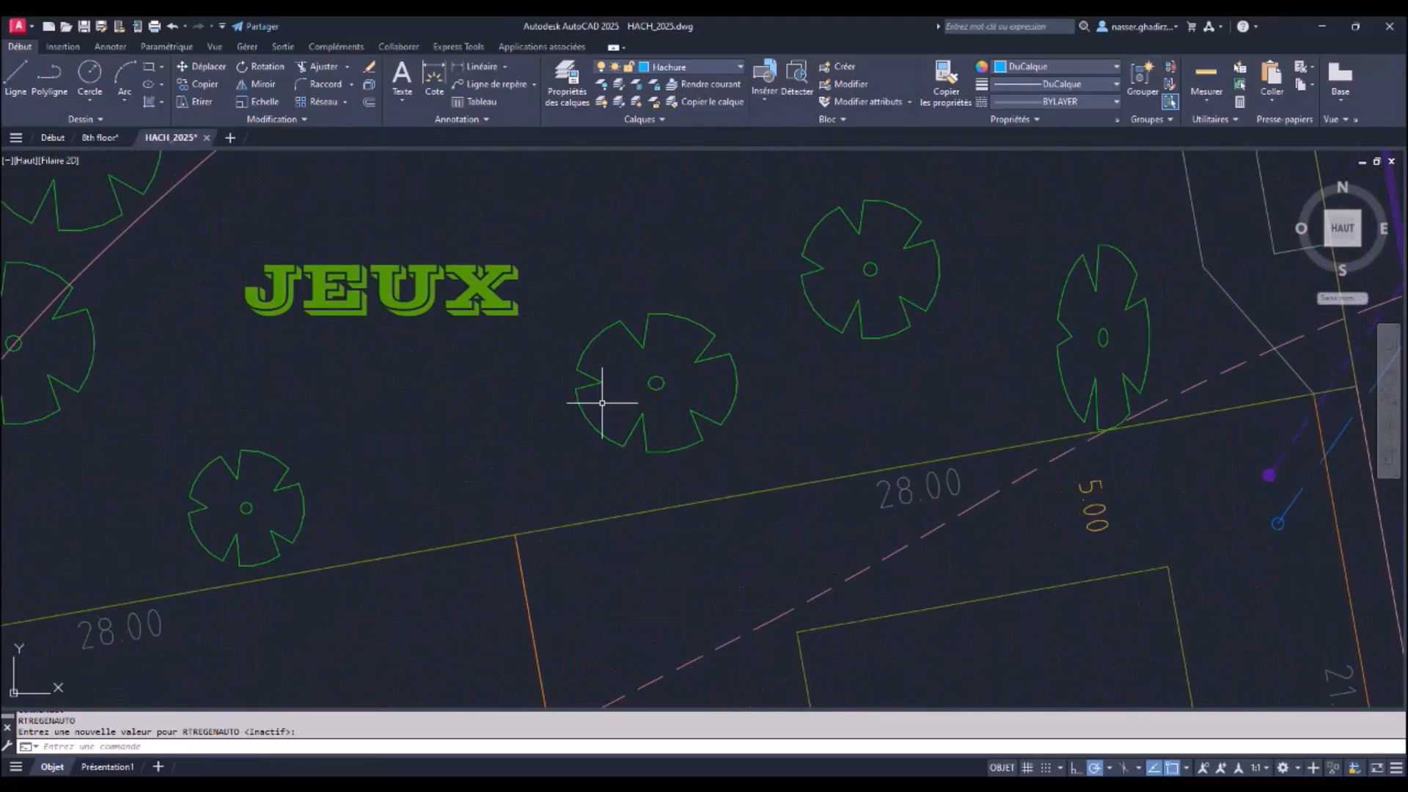
scroll(602, 404, "up", 4)
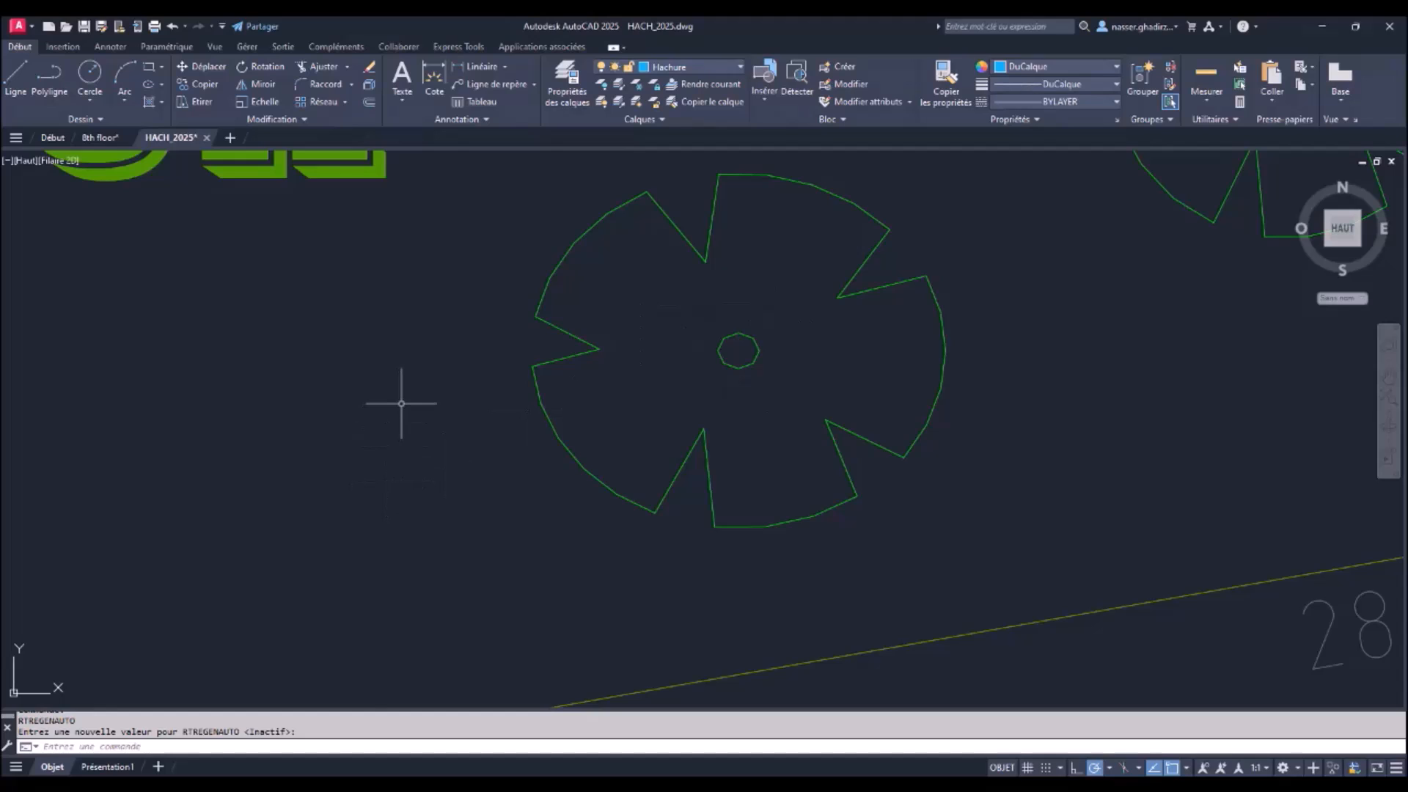
type("RG")
key("Return")
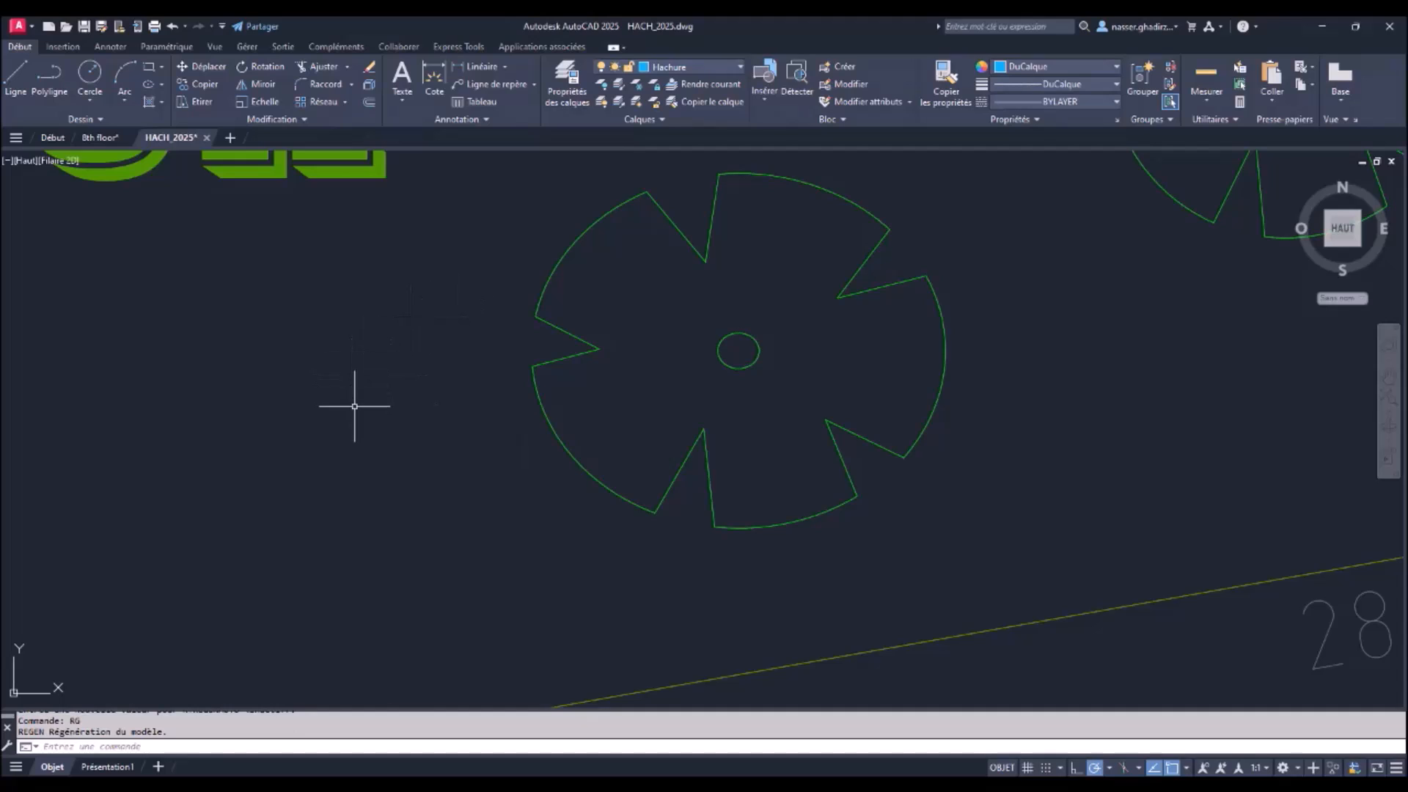
Step: Set the RTREGENAUTO variable to 1 and return to the trees around the play area
scroll(355, 409, "down", 14)
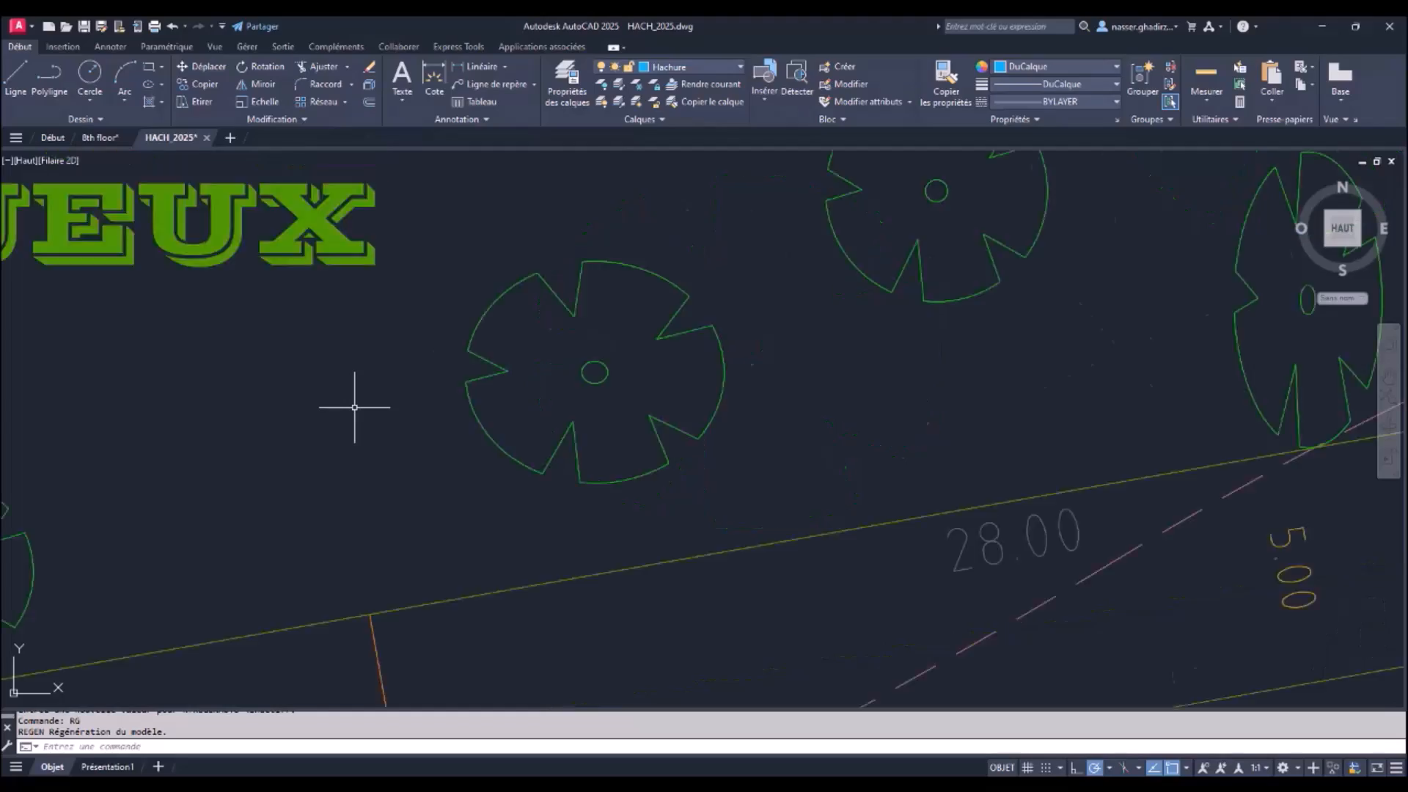
mouse_move(354, 460)
middle_mouse_down()
mouse_move(629, 444)
mouse_move(569, 422)
mouse_move(574, 395)
middle_mouse_up()
scroll(551, 448, "down", 3)
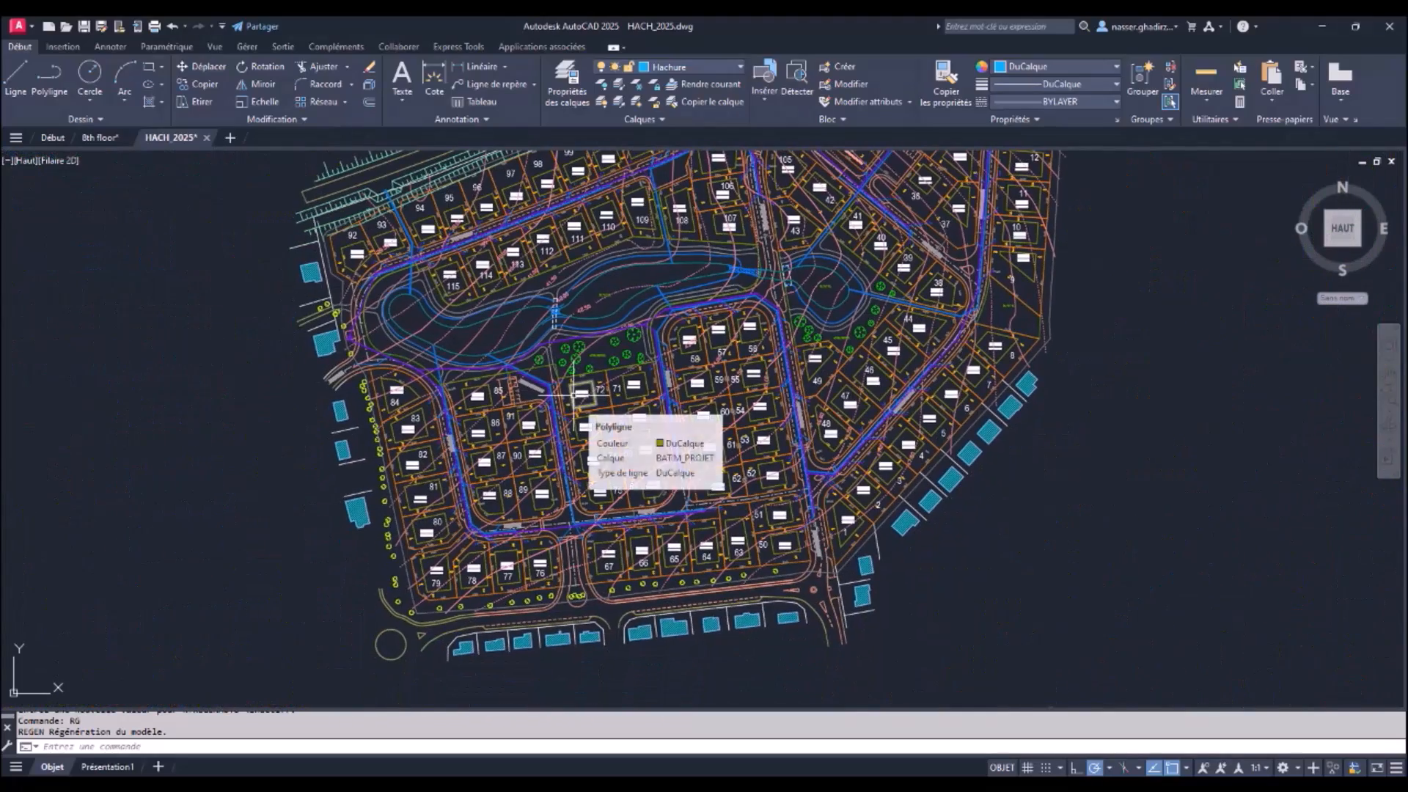
type("regenauto")
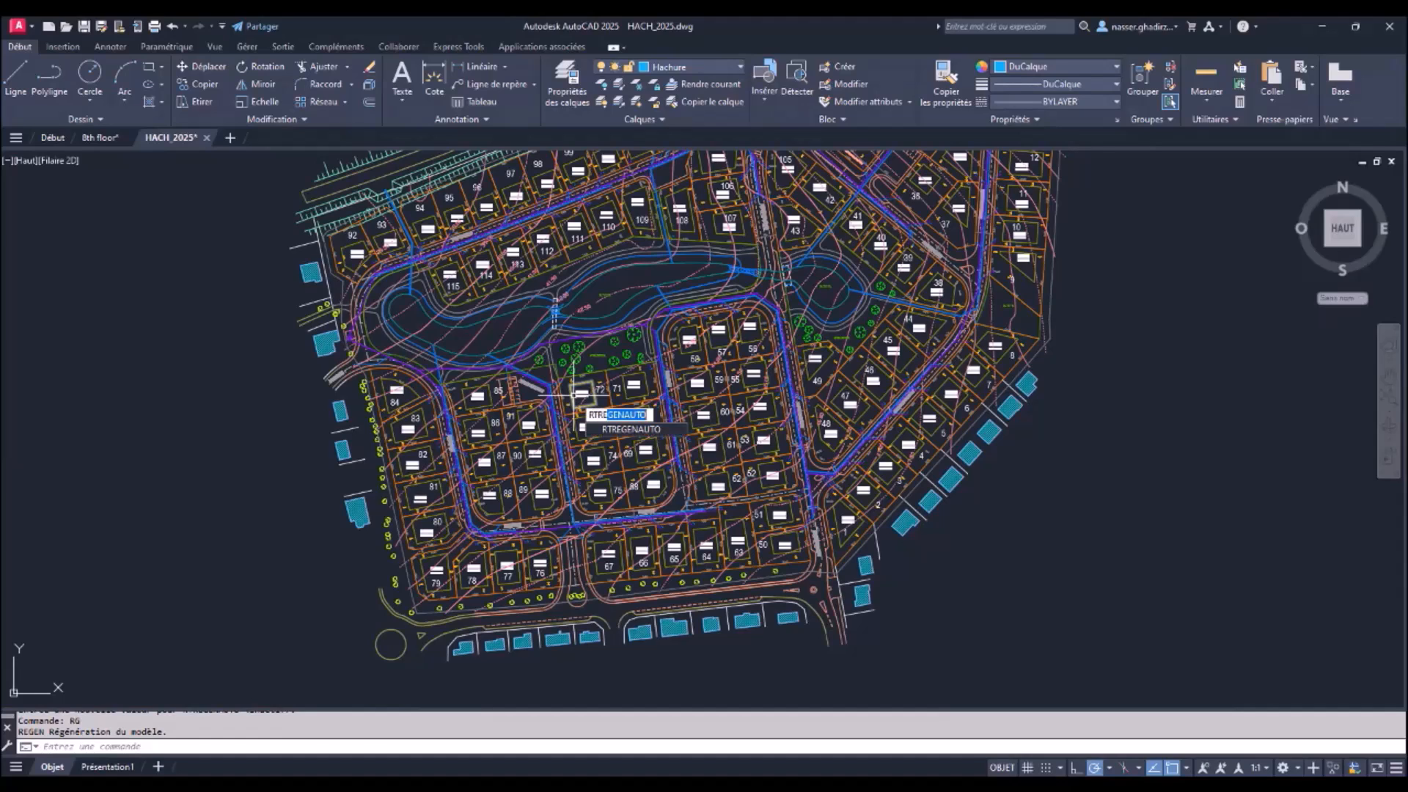
key("Return")
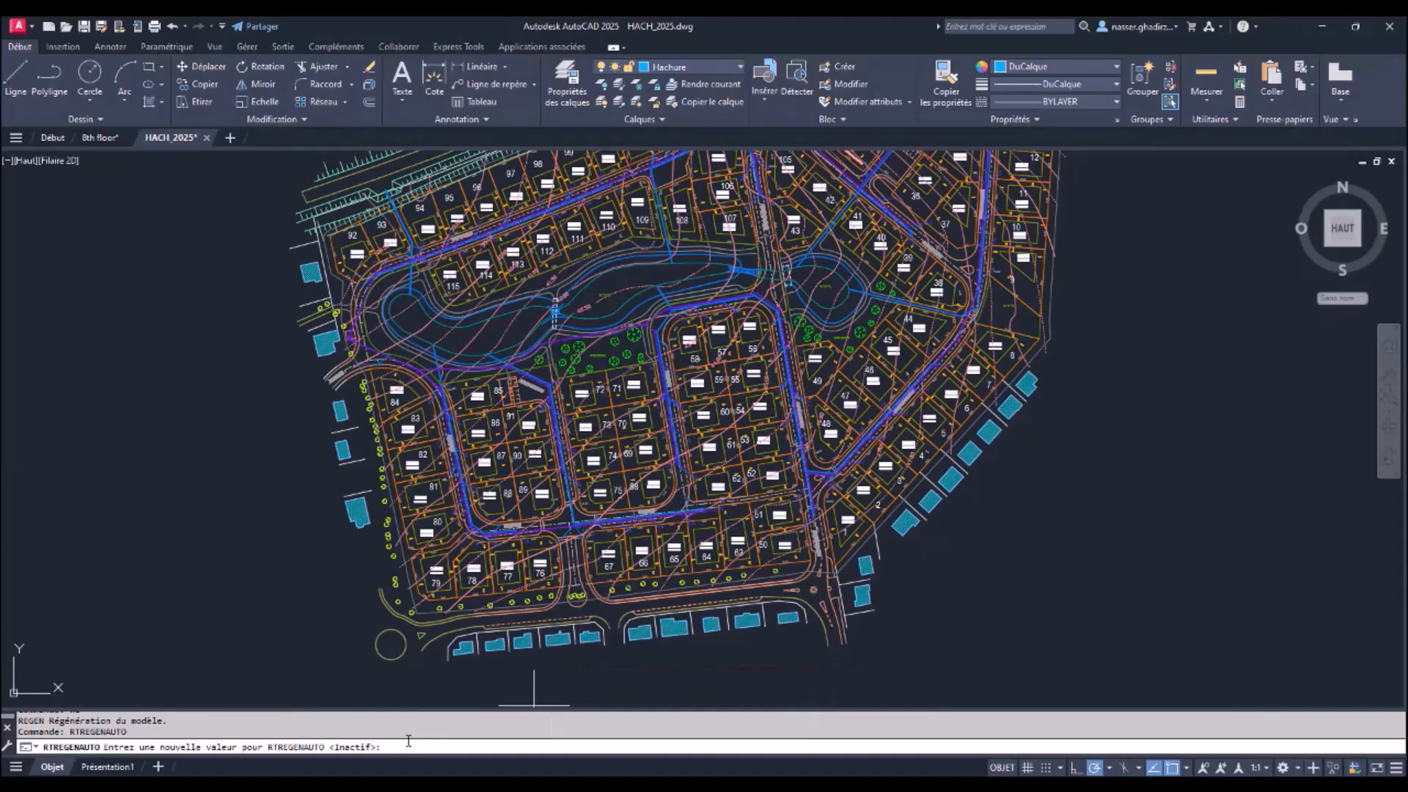
type("1")
key("Return")
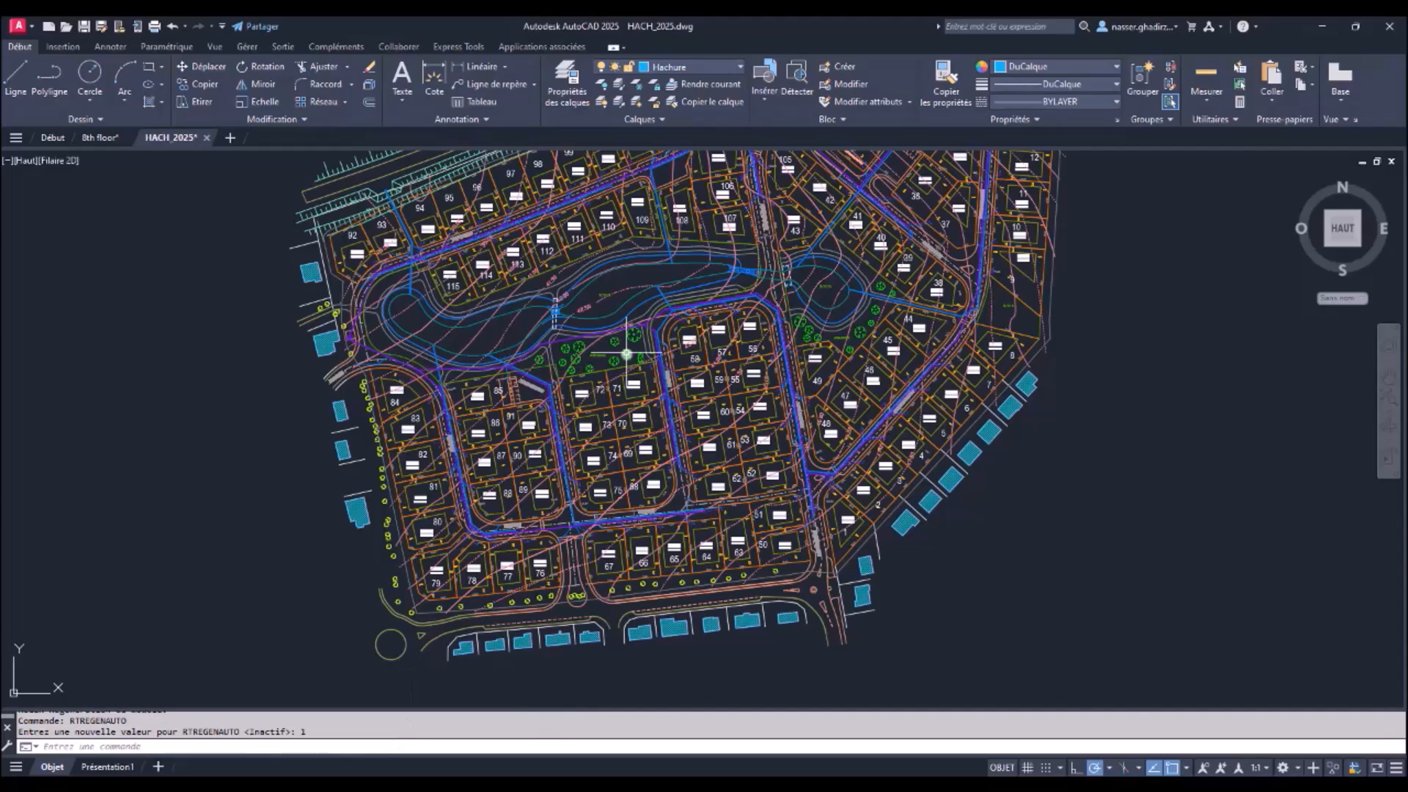
scroll(627, 355, "up", 10)
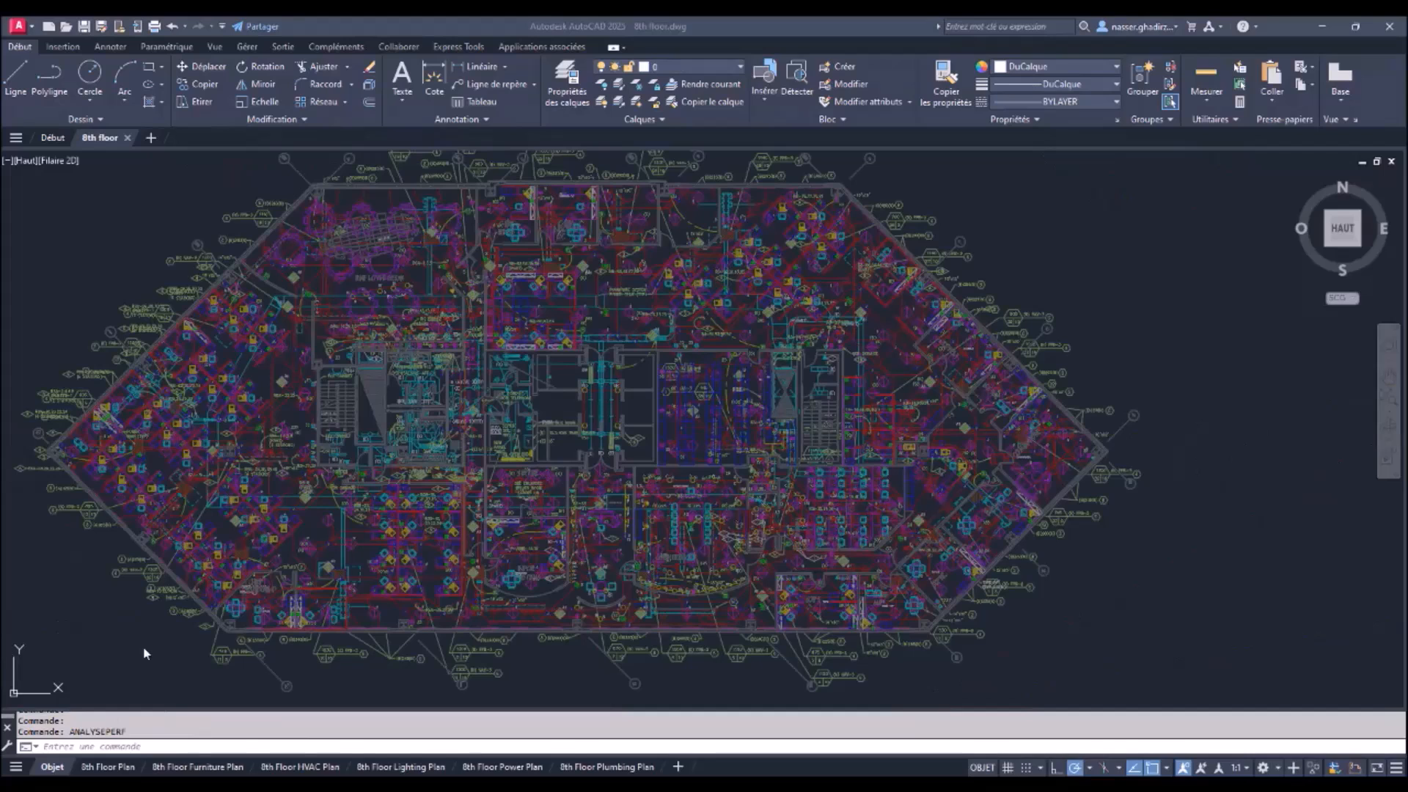
Step: Start a performance analyzer recording in the 8th floor drawing and regenerate the model while it records
left_click(143, 648)
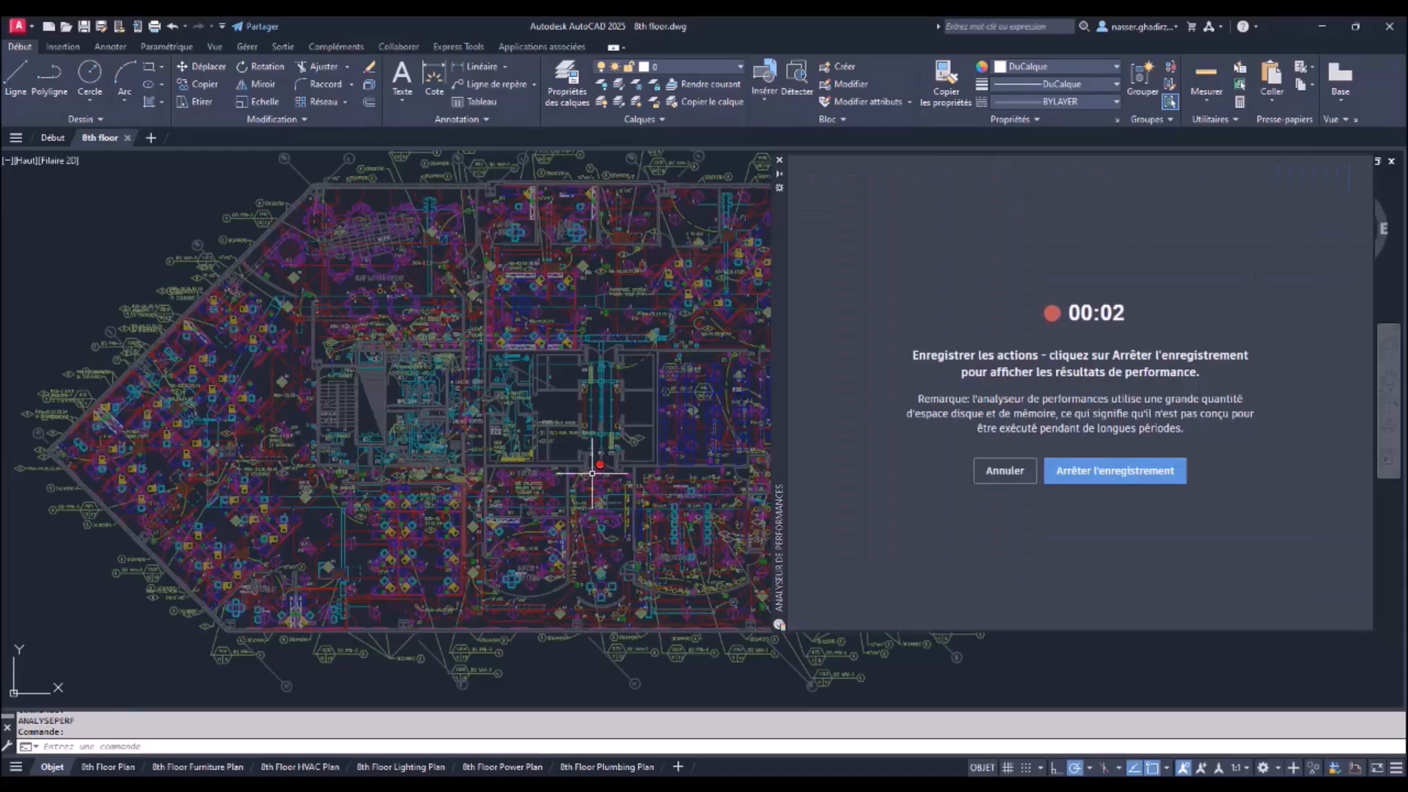
scroll(590, 385, "down", 2)
middle_click_drag(598, 377, 424, 381)
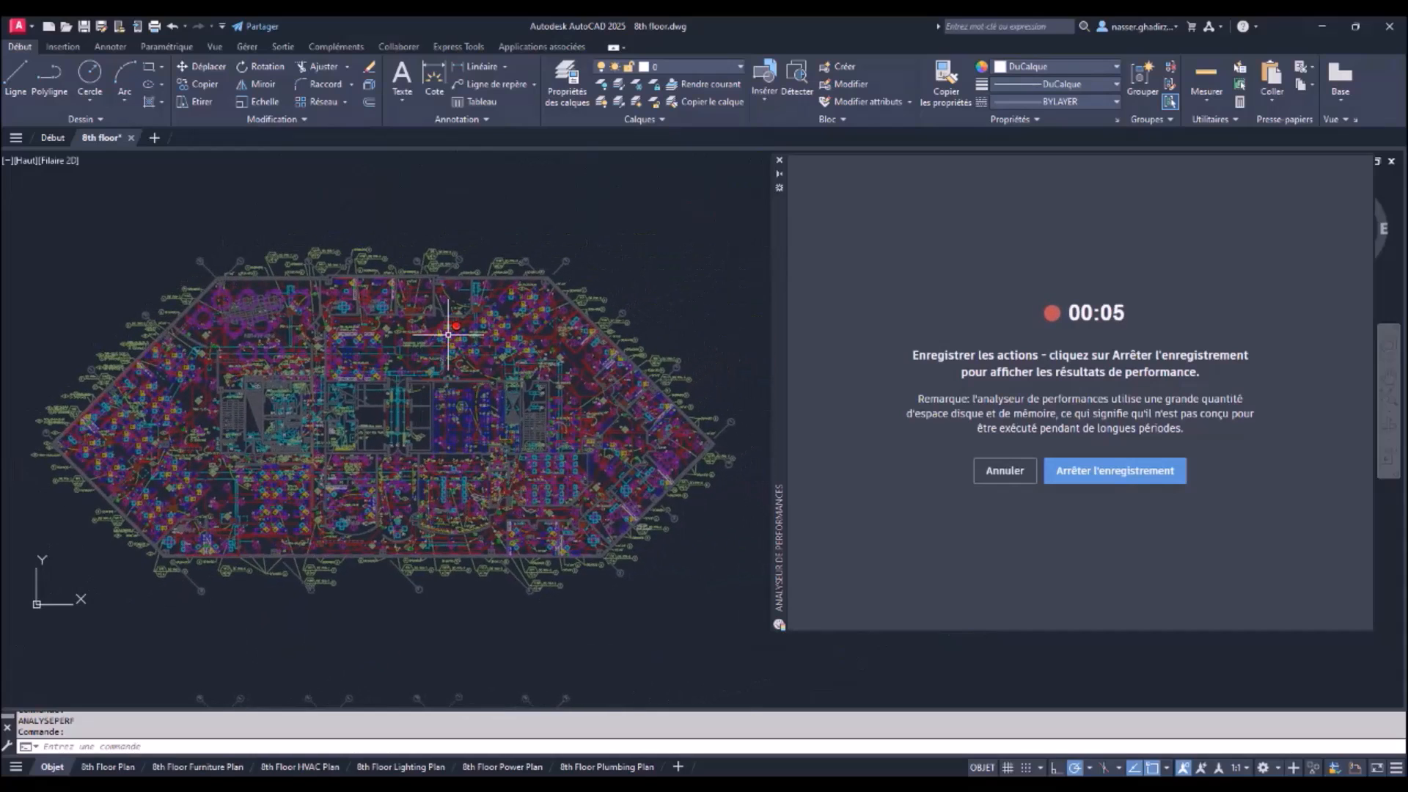
type("RG")
key("Return")
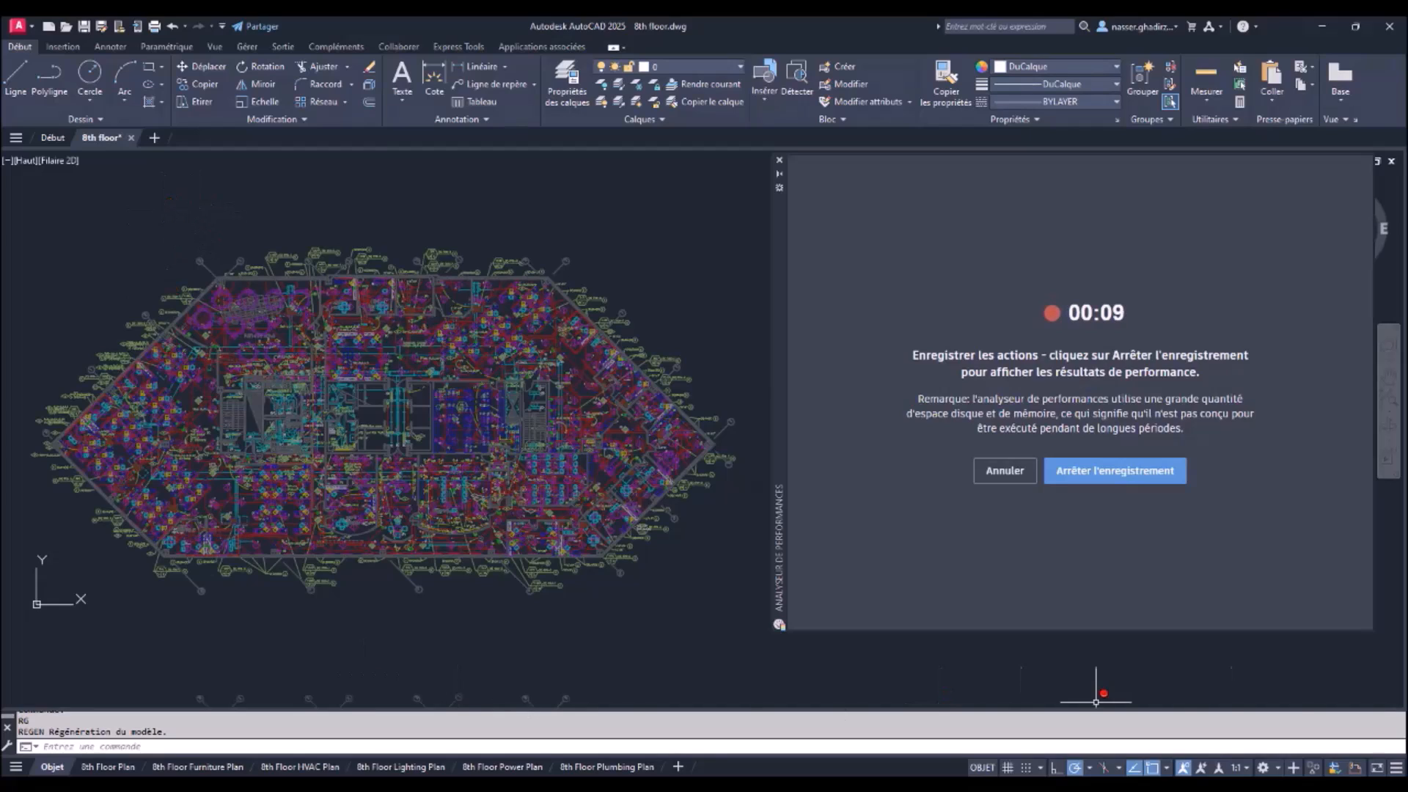
Step: Unload the 8th floor lighting, plan, plumbing and power external references, and regenerate the model while the recording runs
left_click(1359, 767)
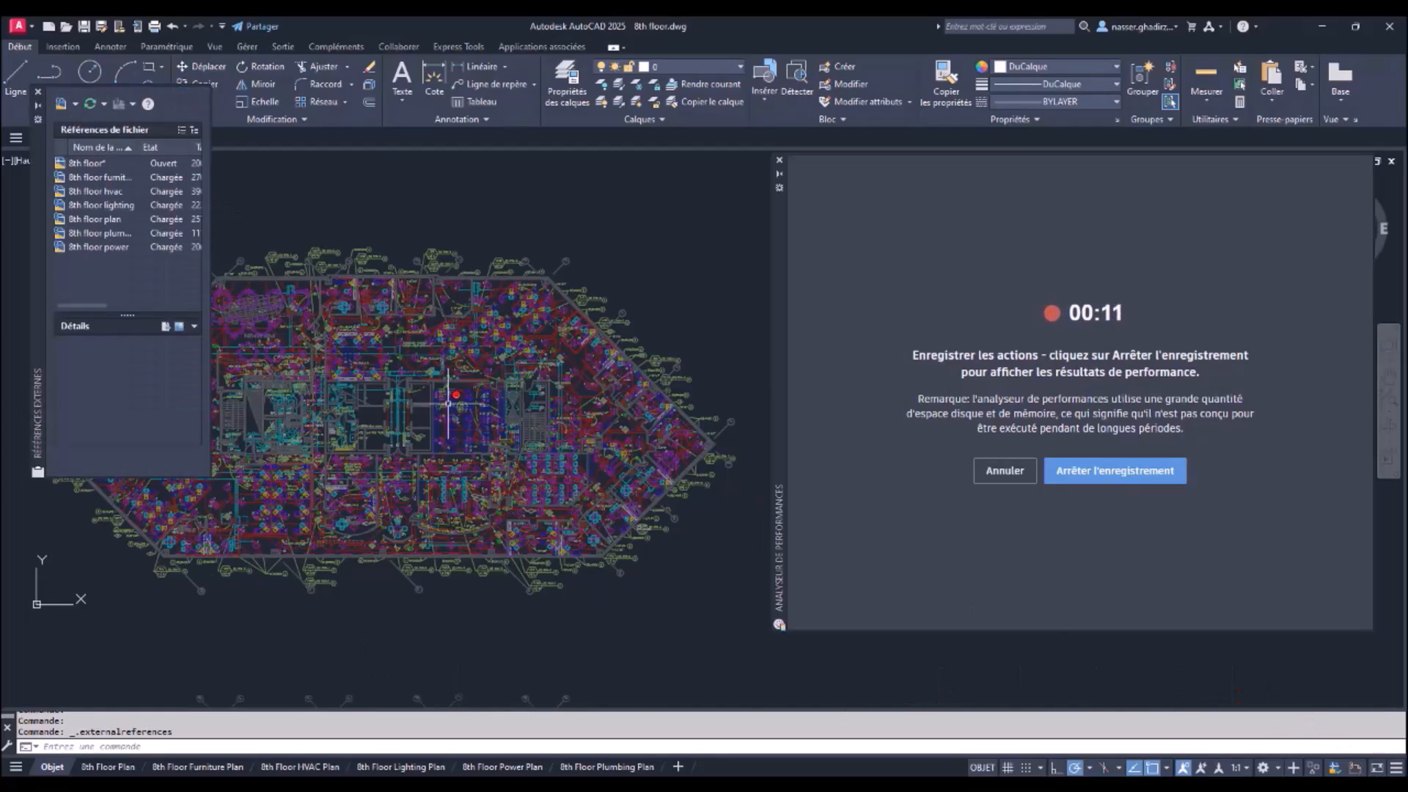
left_click_drag(134, 262, 97, 217)
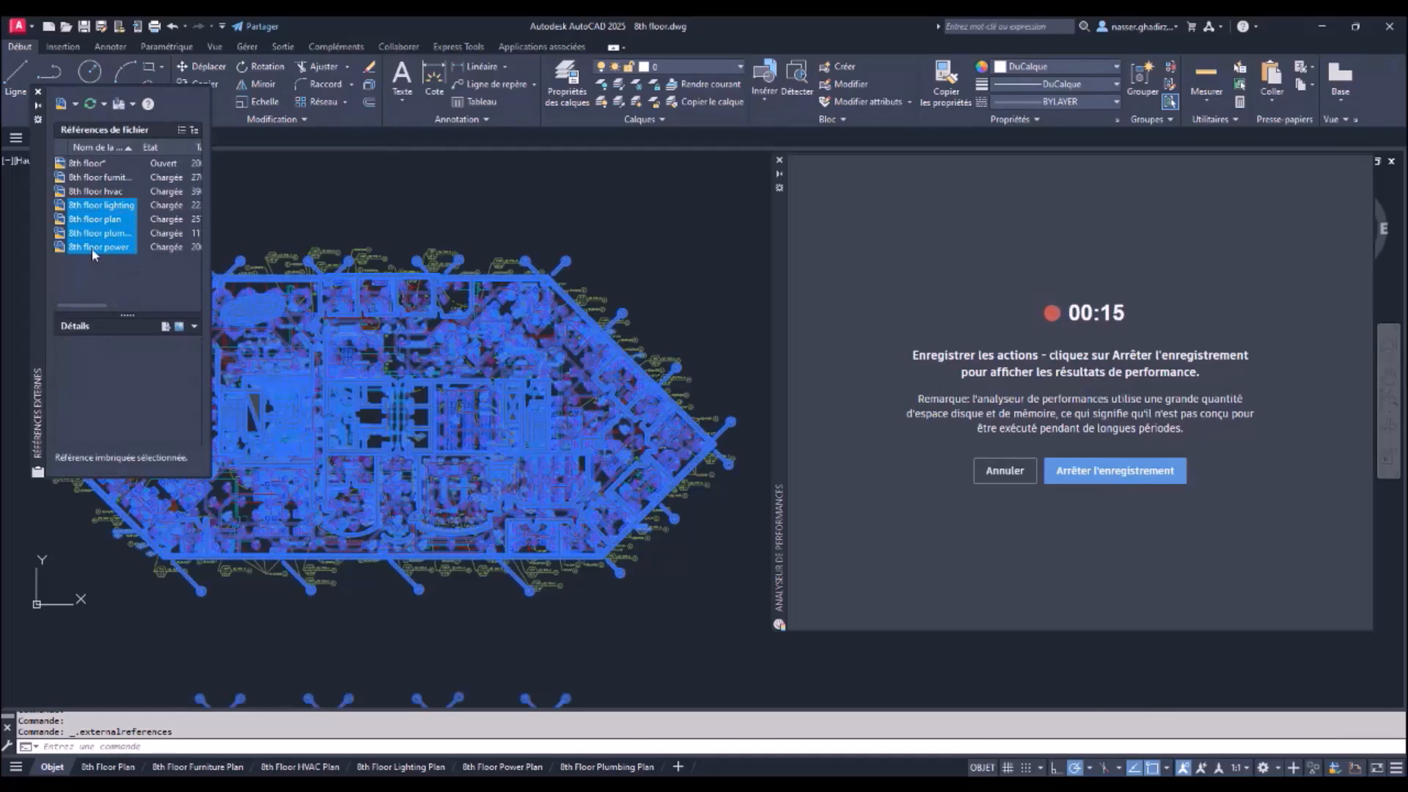
right_click(96, 226)
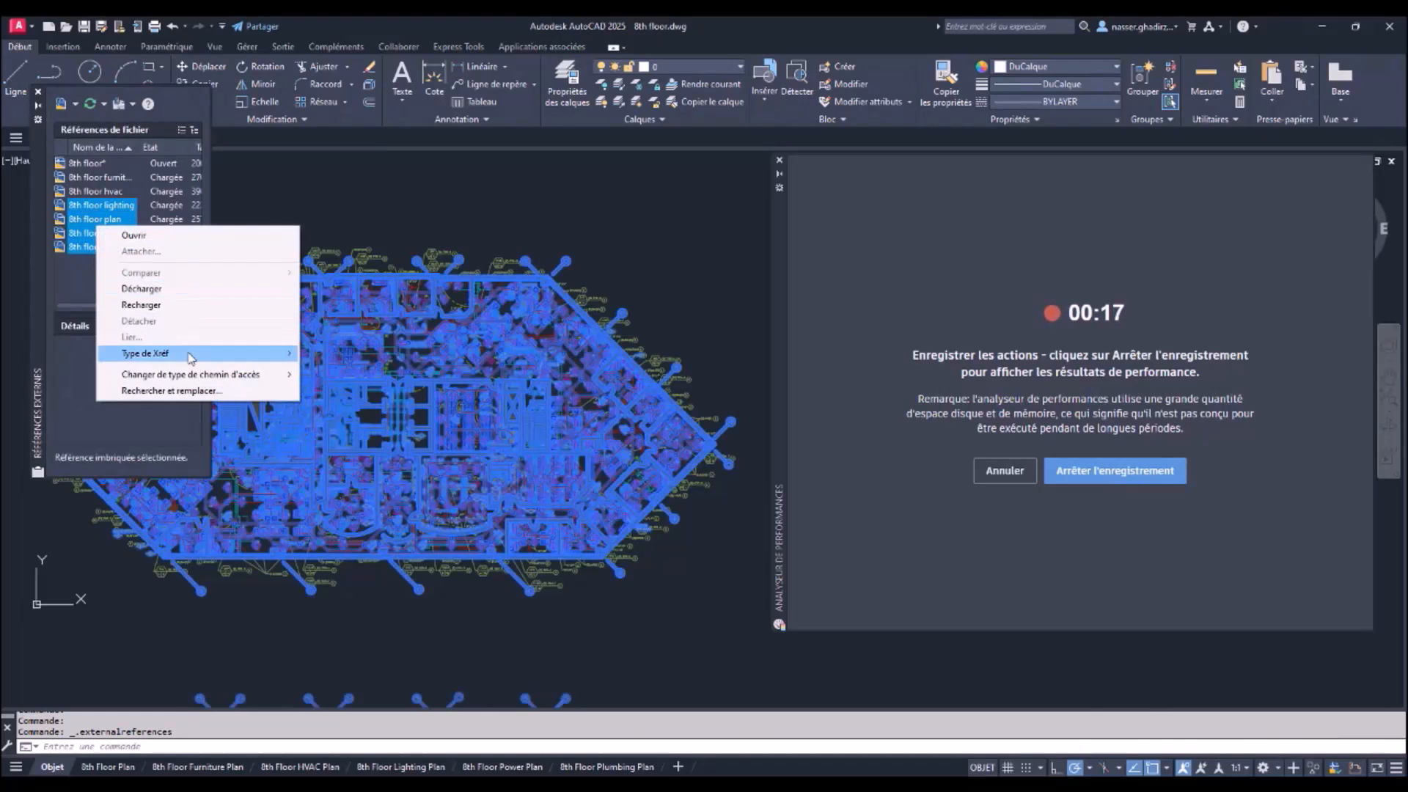
left_click(166, 288)
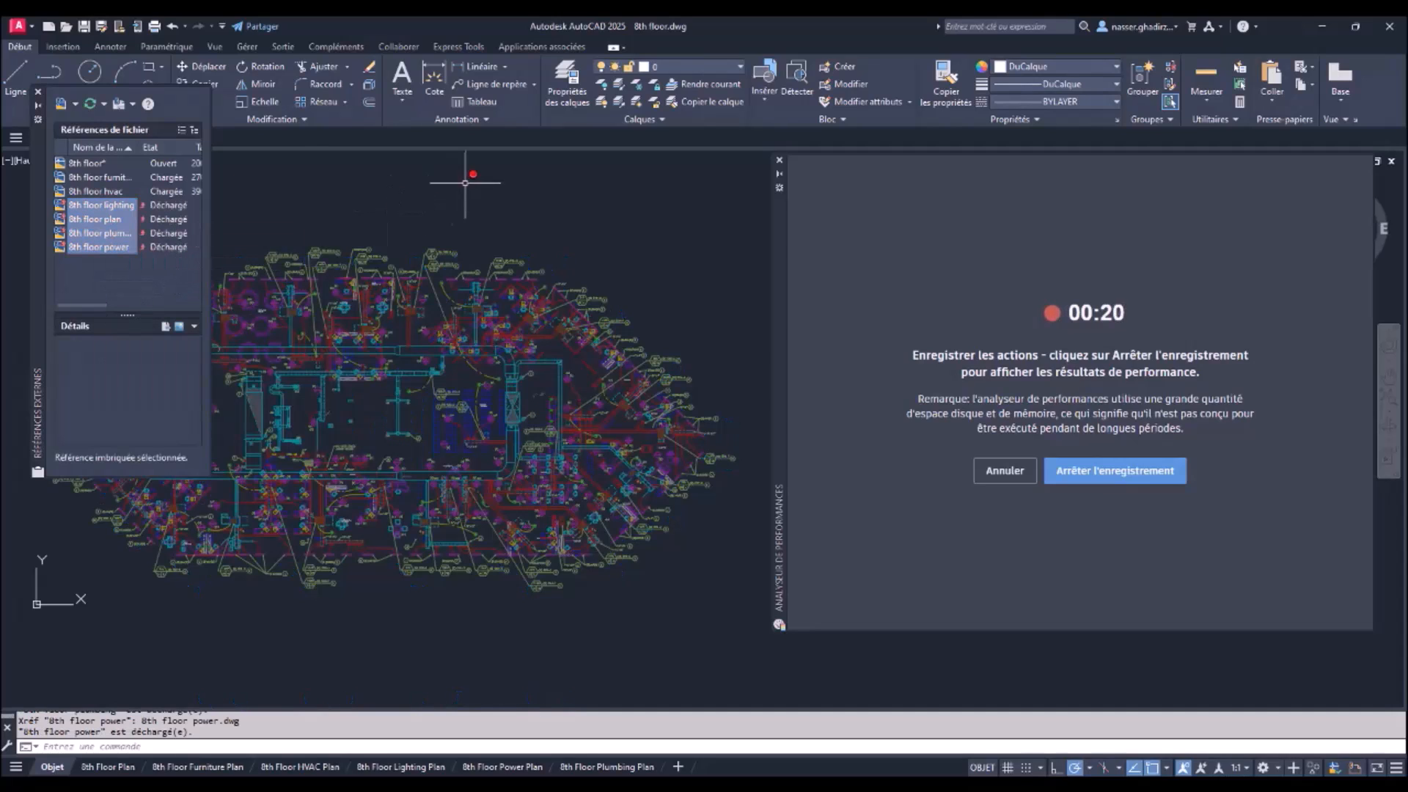
mouse_move(364, 225)
middle_mouse_down()
mouse_move(385, 285)
mouse_move(391, 251)
middle_mouse_up()
type("rg")
key("Return")
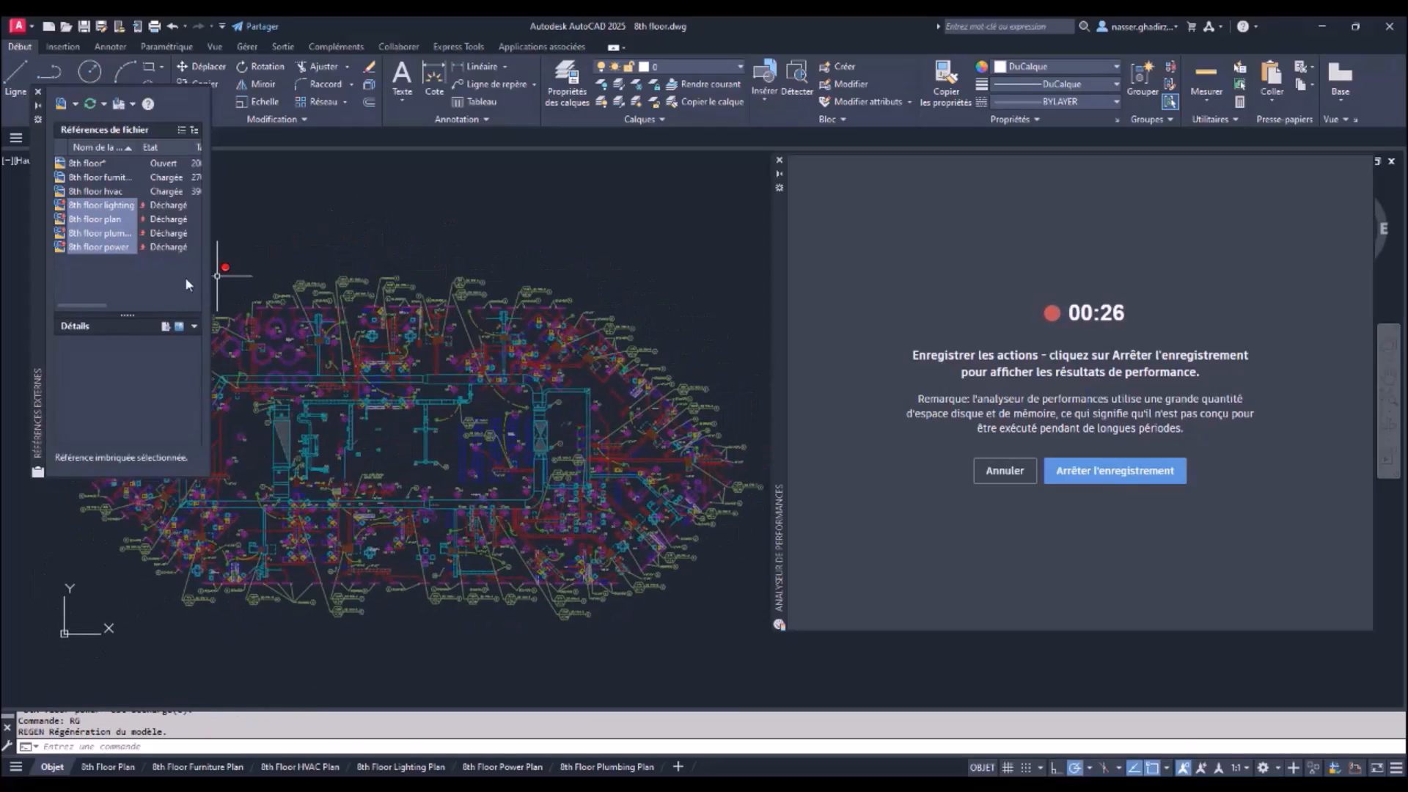
Step: Unload all the external references from furniture through power, and zoom to the drawing extents
left_click_drag(147, 266, 94, 184)
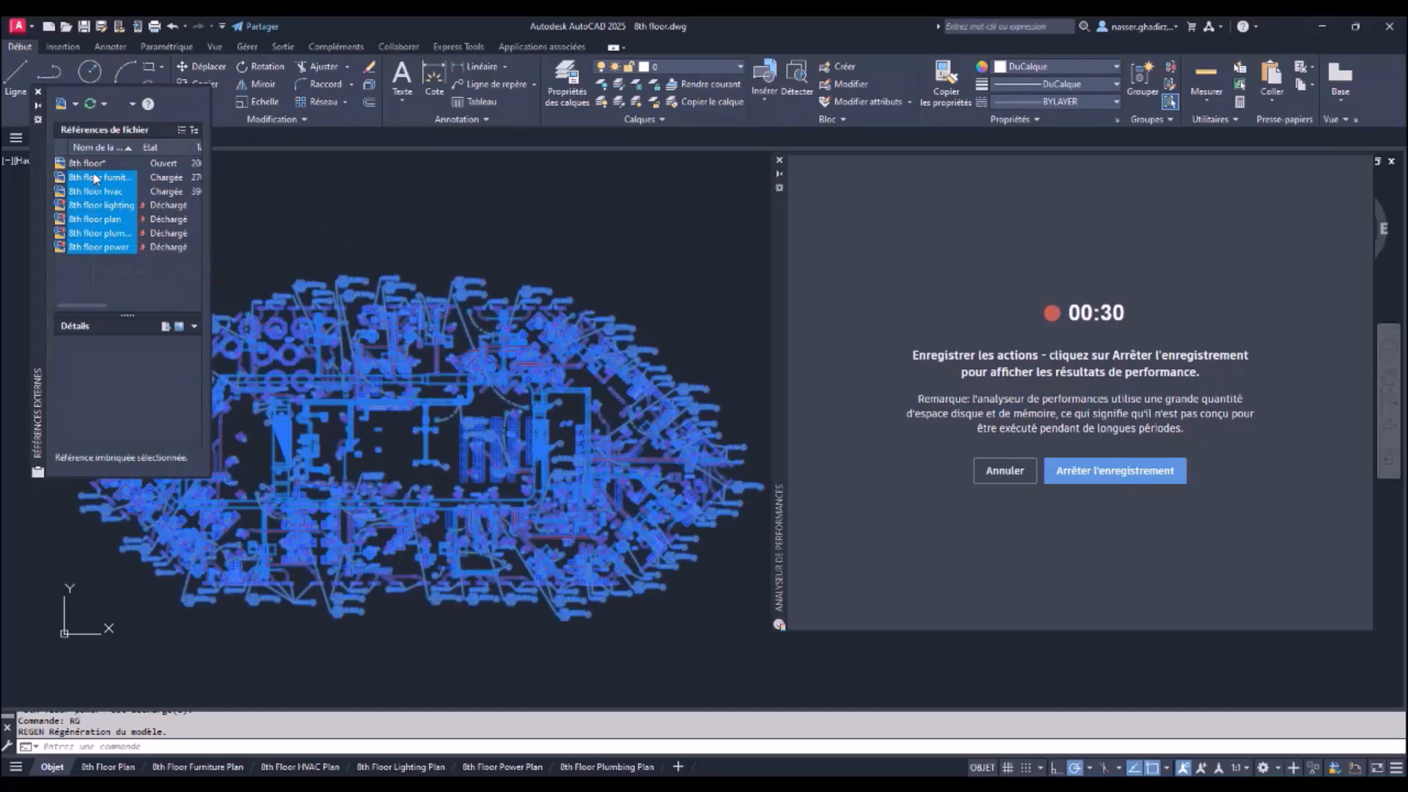
right_click(94, 175)
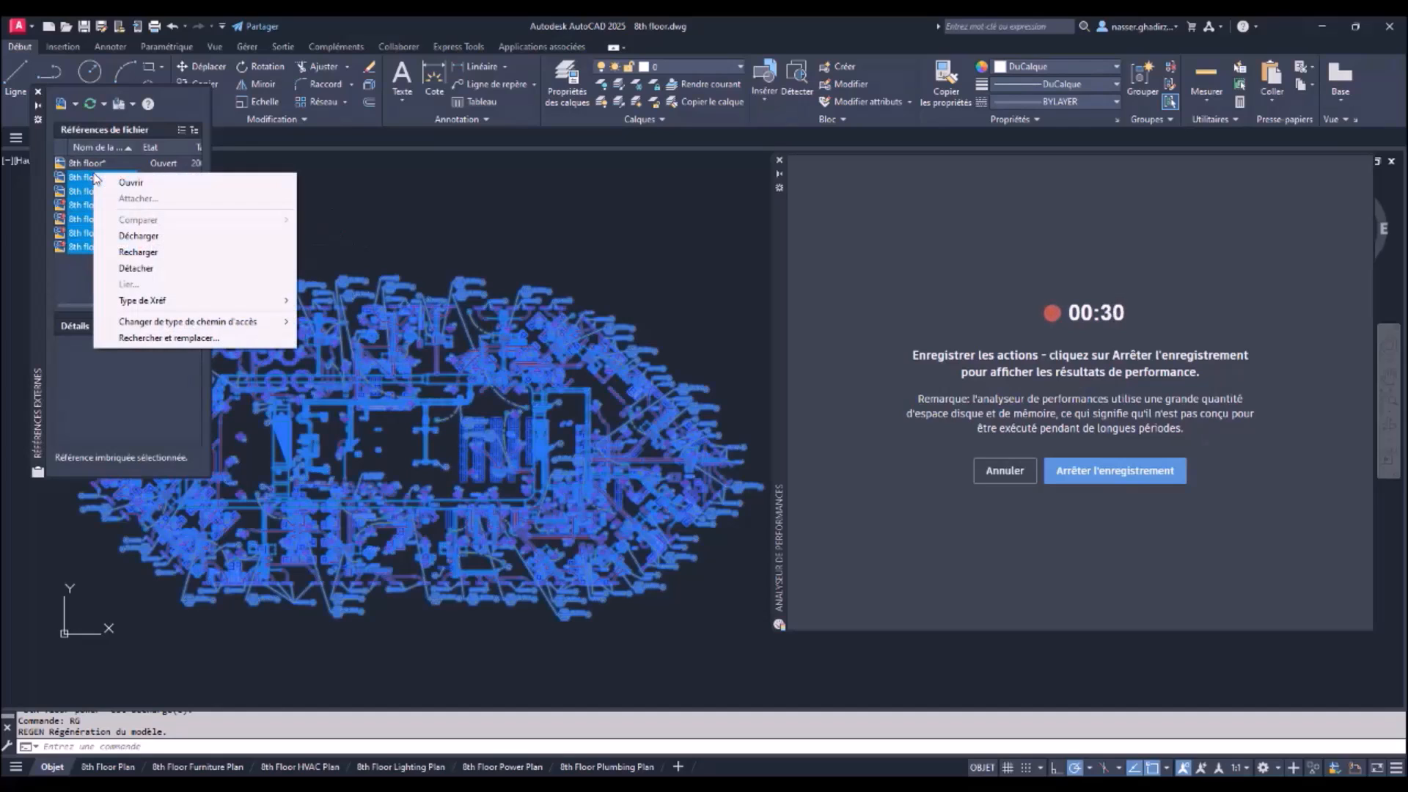
left_click(150, 236)
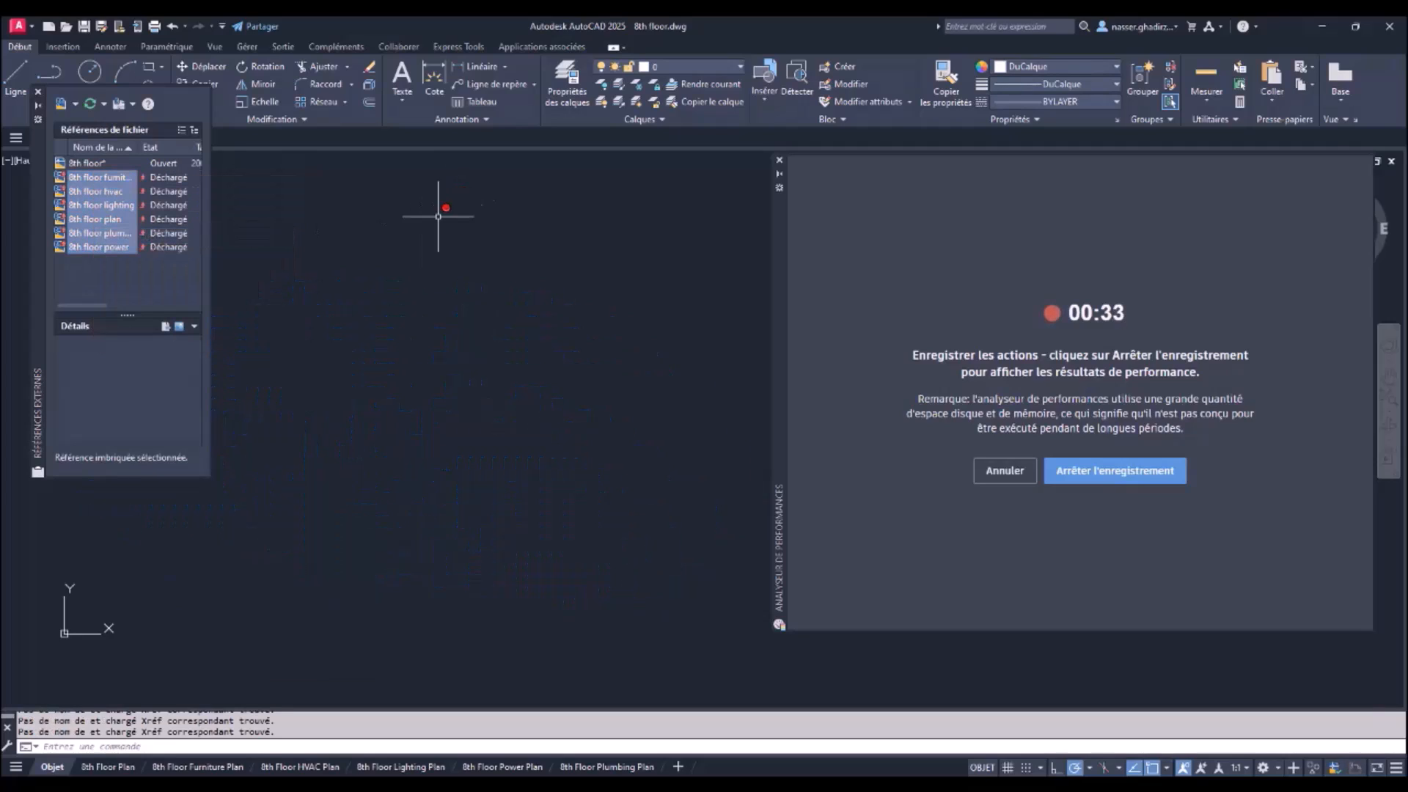
middle_click(478, 395)
middle_click(478, 395)
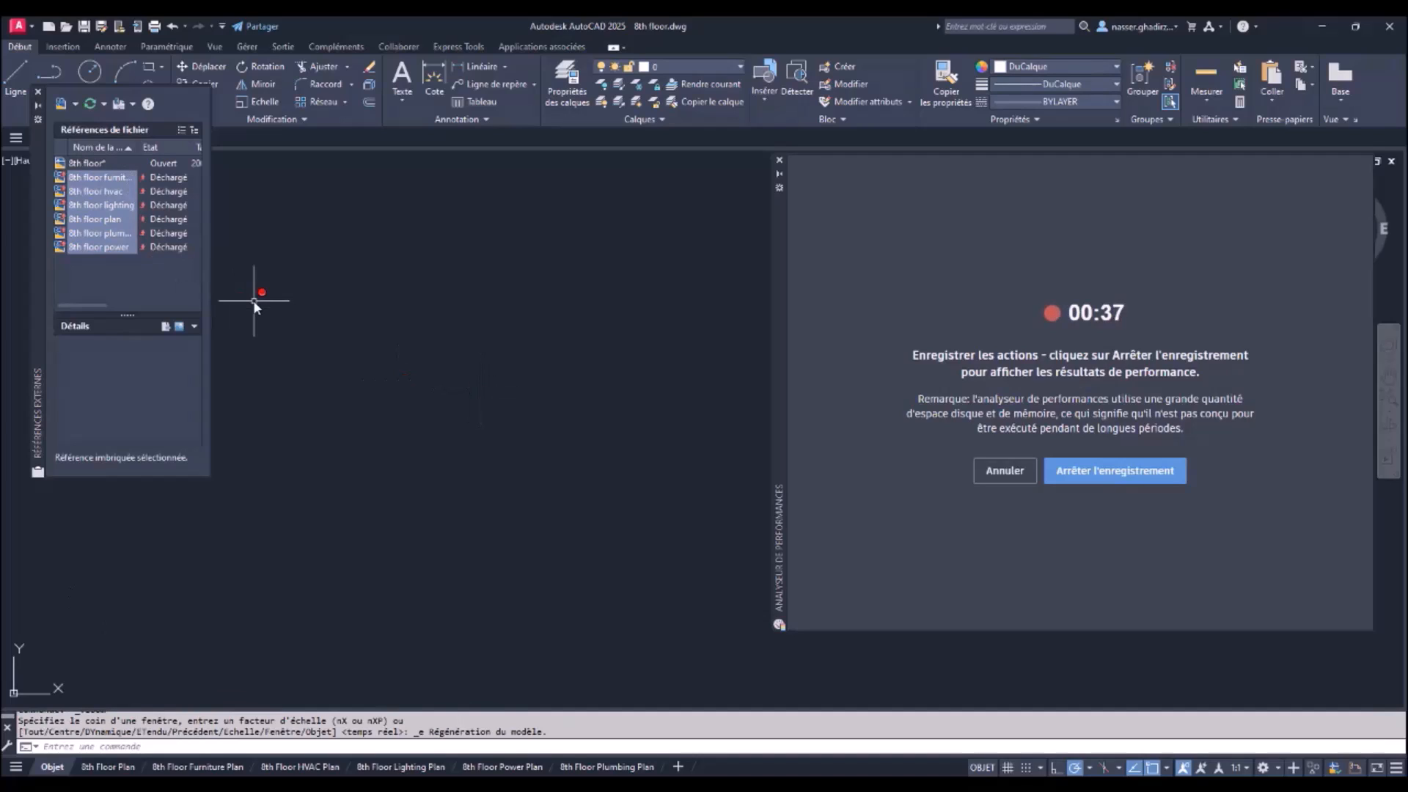
Step: Reload all six external references, close the references palette, and regenerate the complete model
left_click_drag(135, 273, 84, 187)
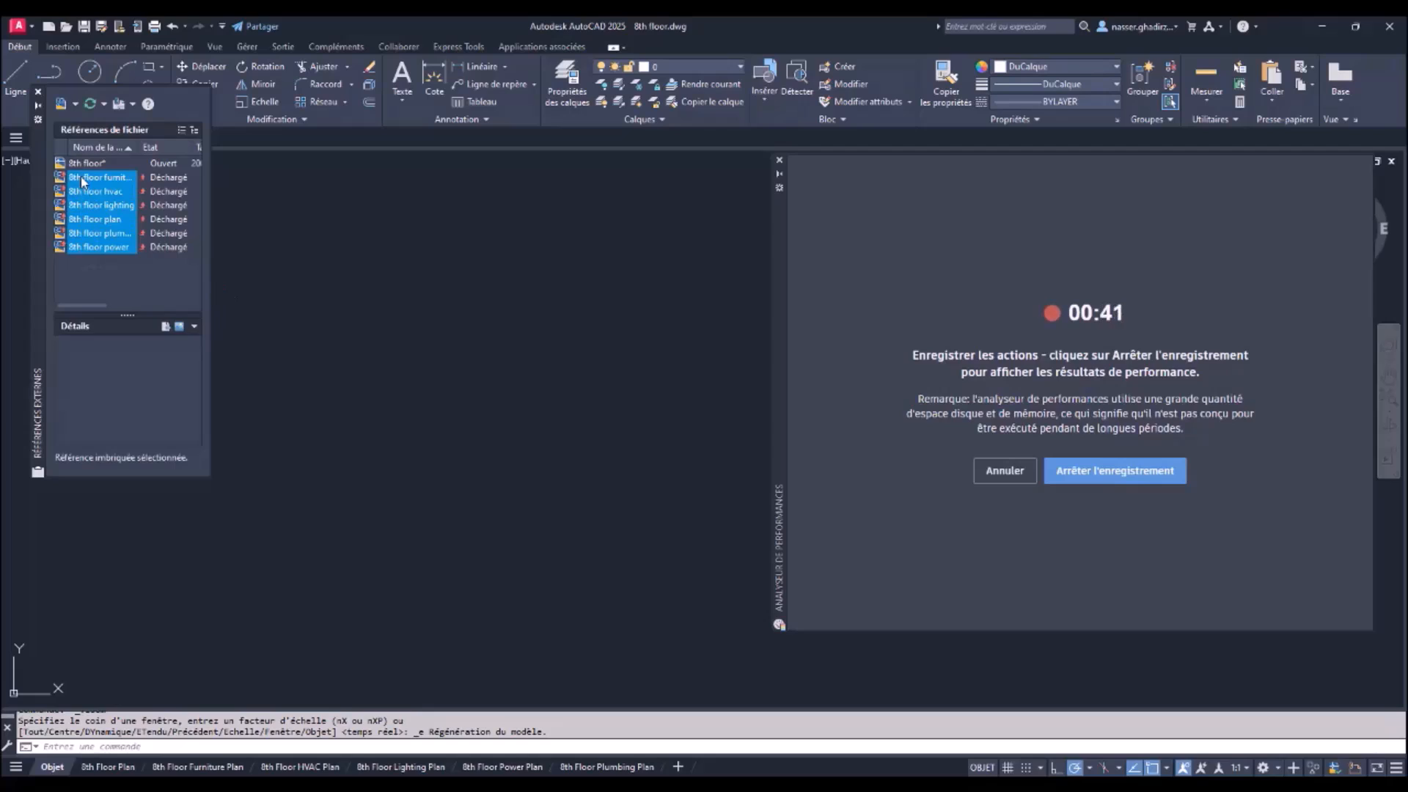
right_click(82, 179)
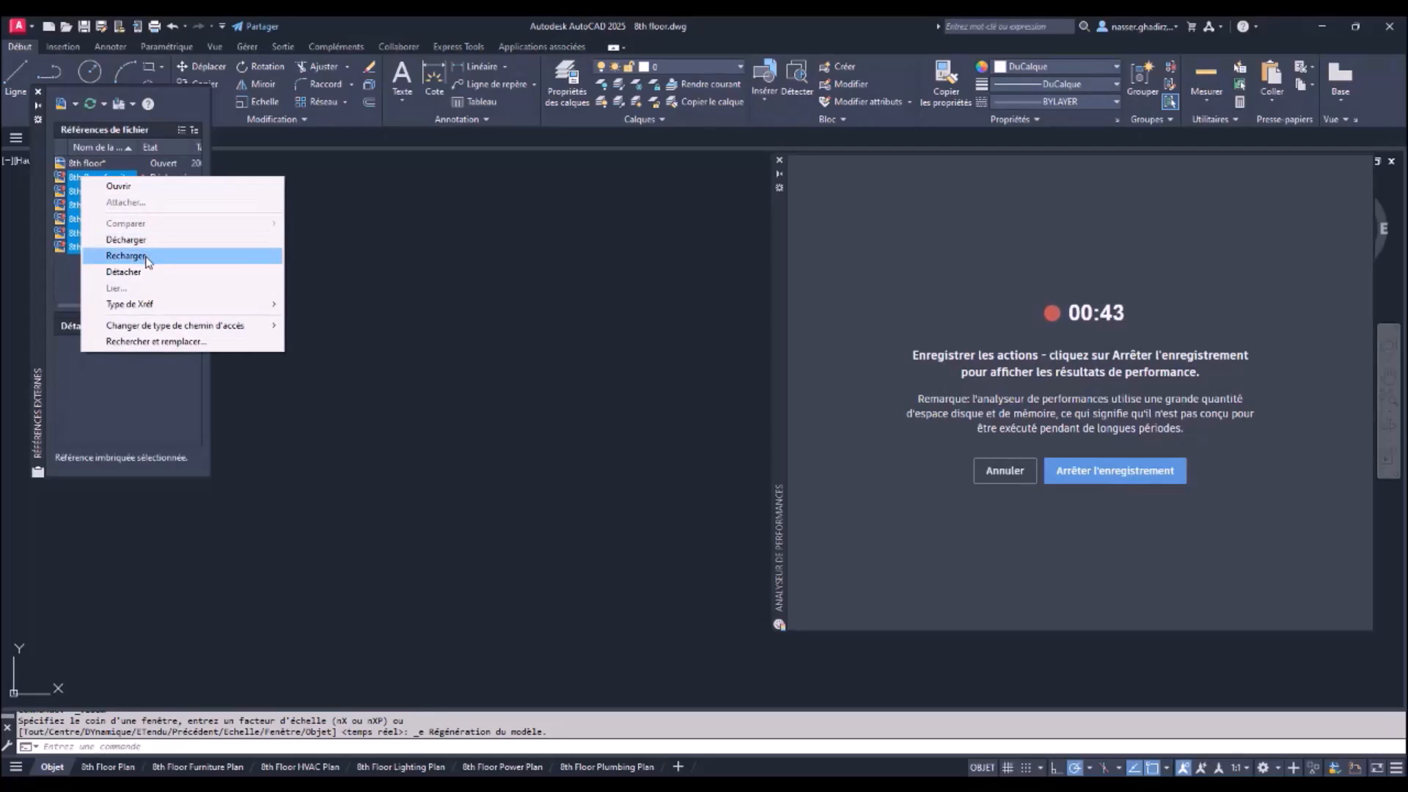
left_click(149, 262)
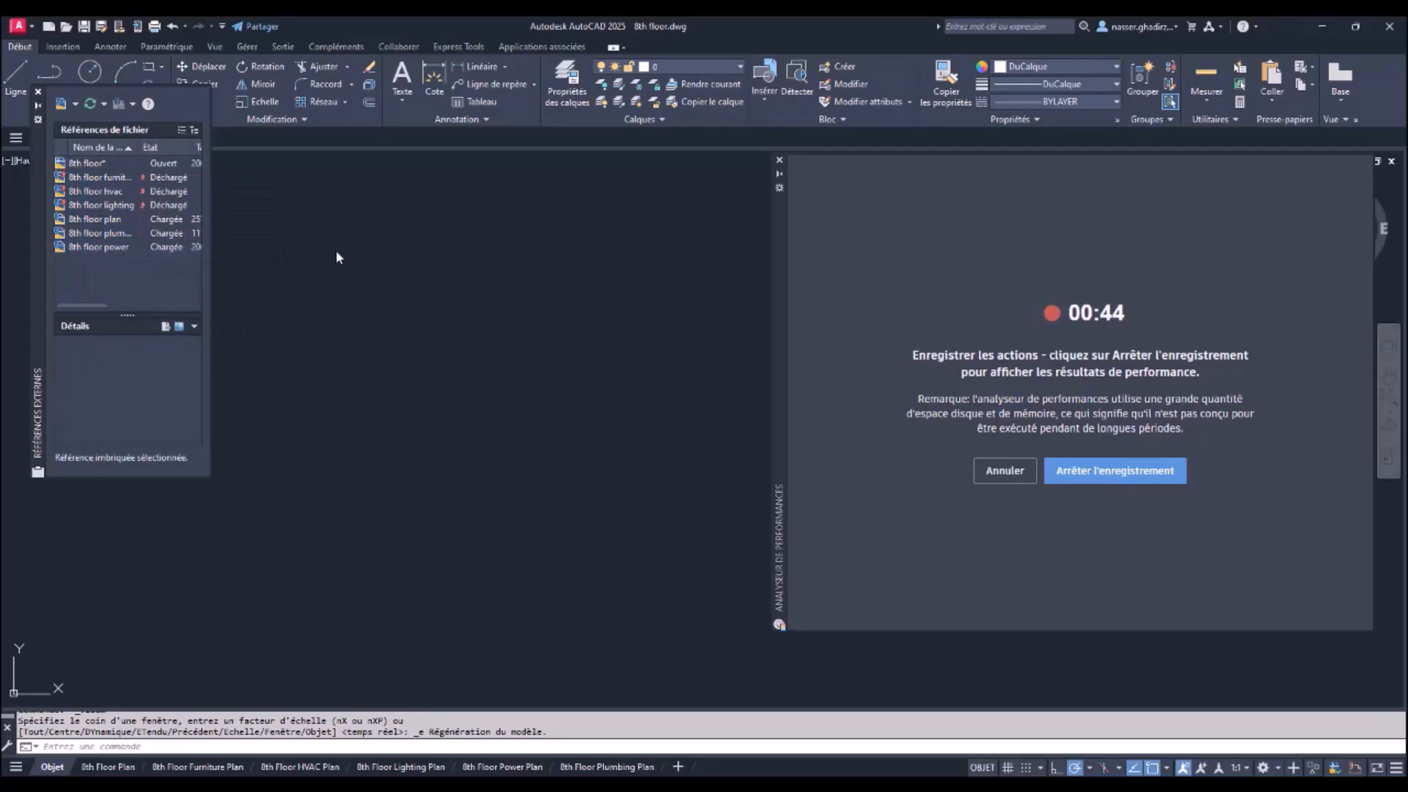
left_click(38, 92)
scroll(315, 349, "down", 5)
middle_click(315, 349)
middle_click(314, 349)
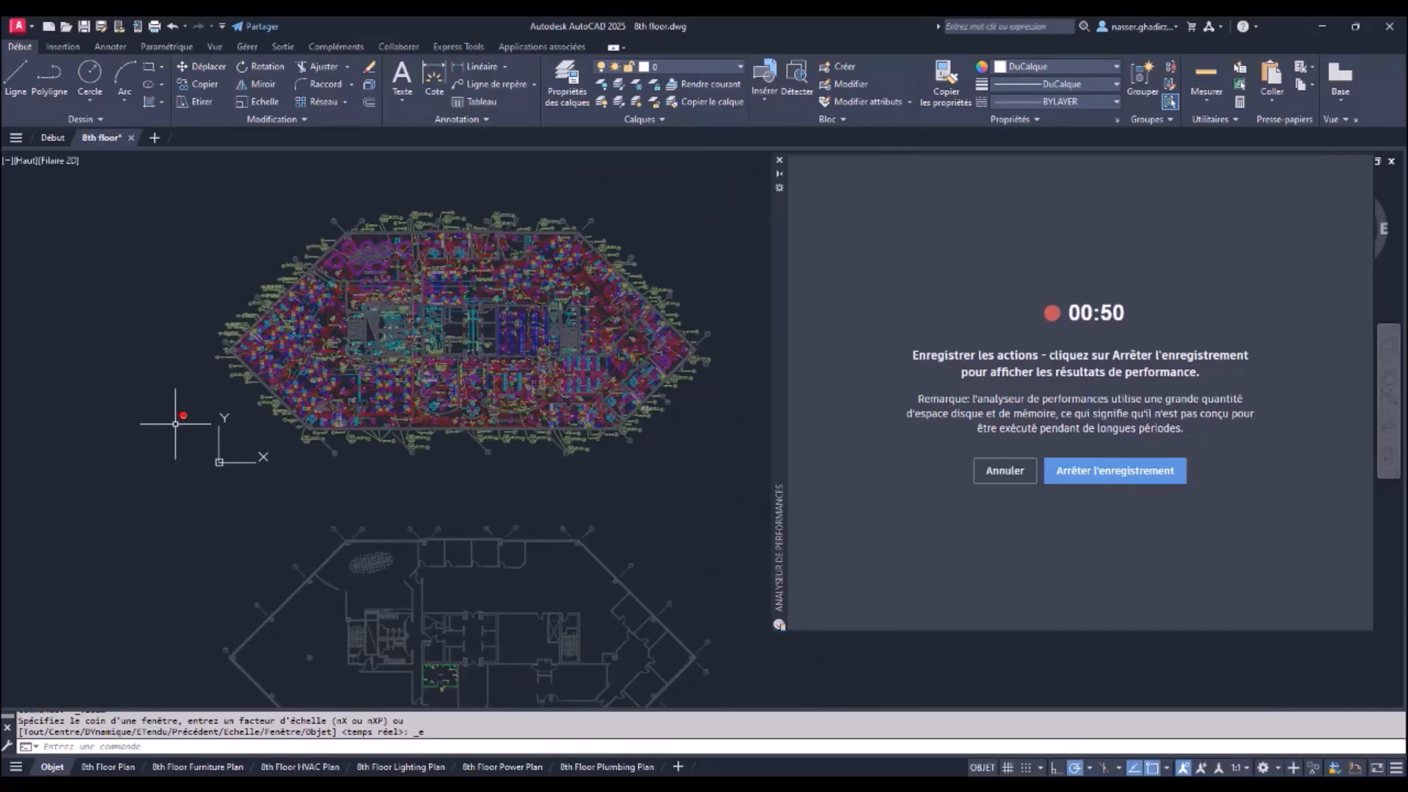
middle_click_drag(175, 423, 118, 407)
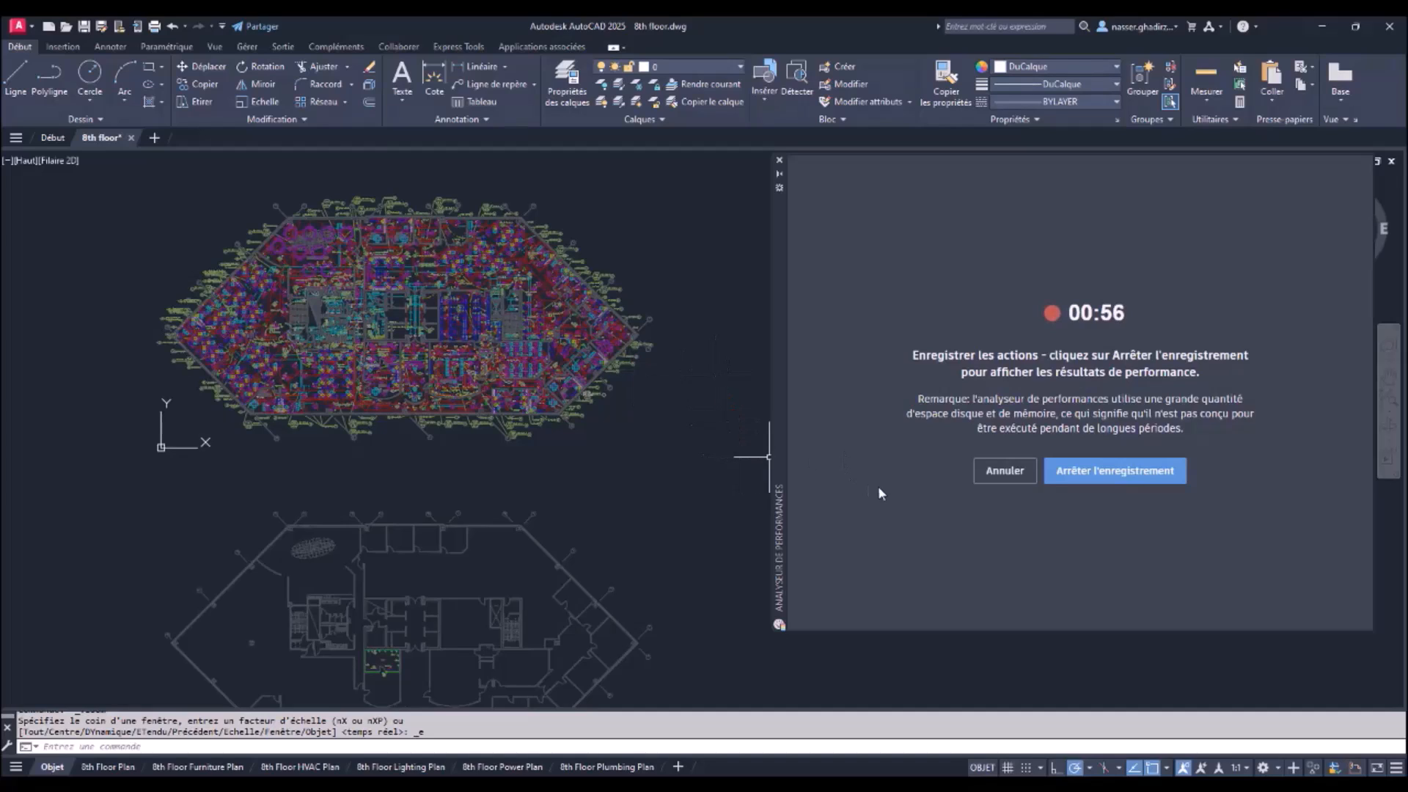
type("RG")
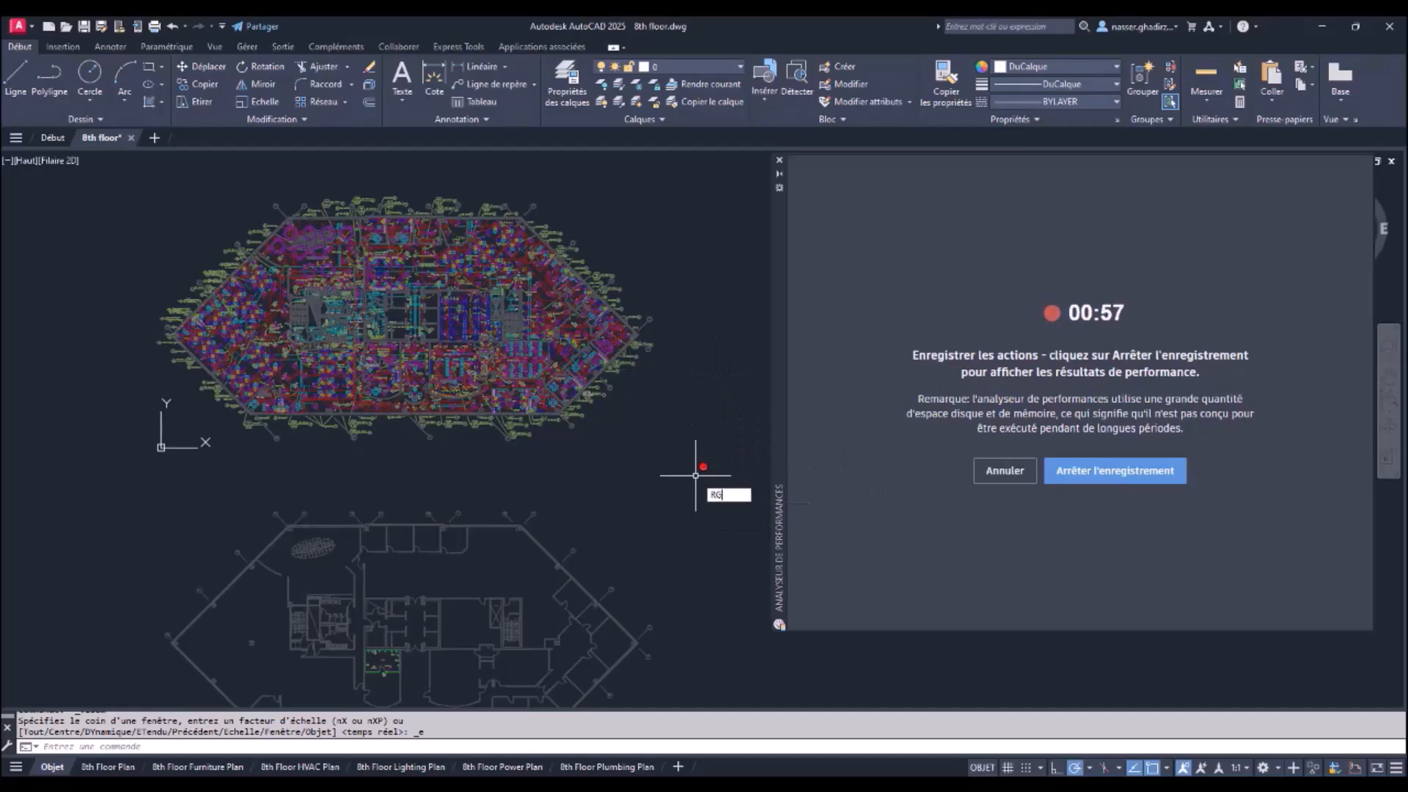
key("Return")
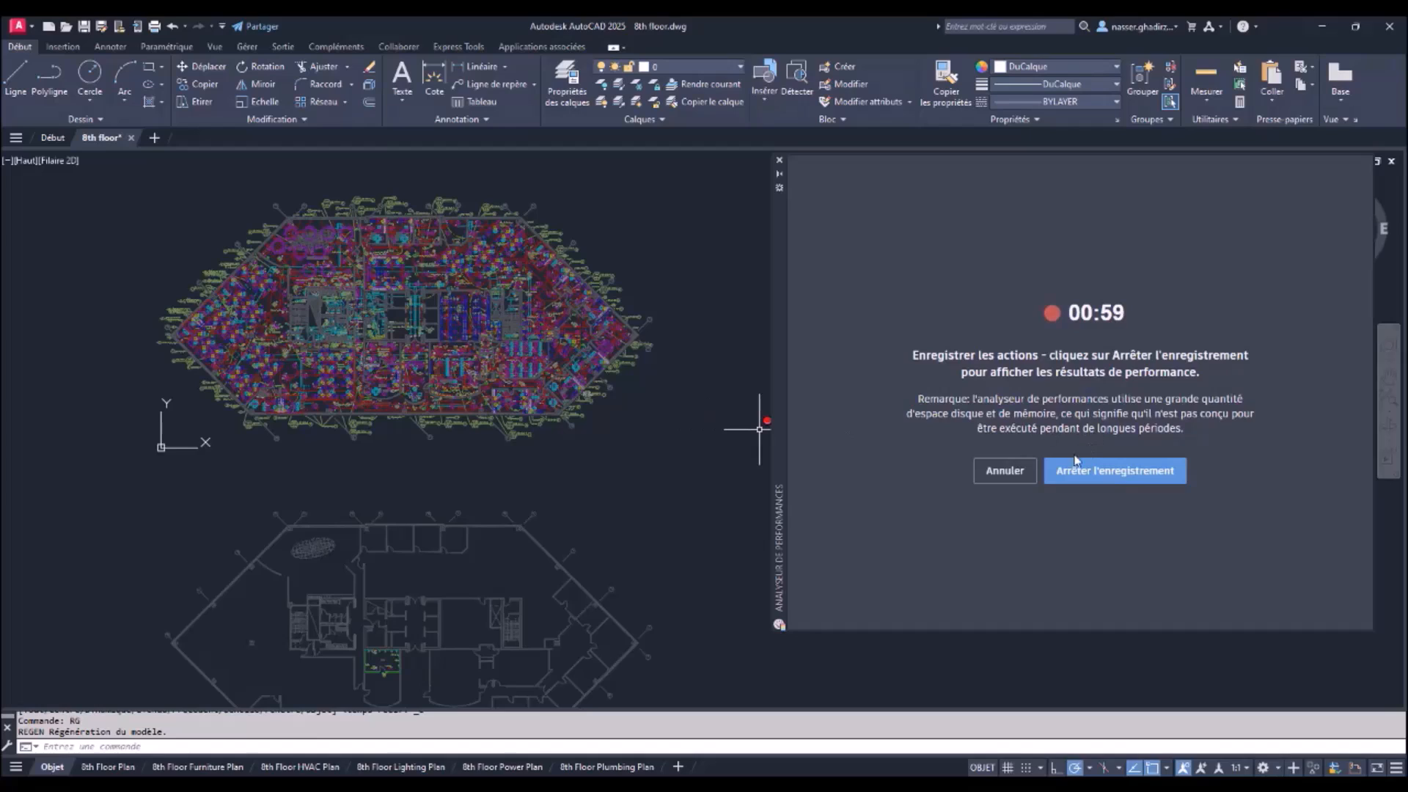
Step: Stop the performance recording and show its regeneration time results
left_click(1118, 471)
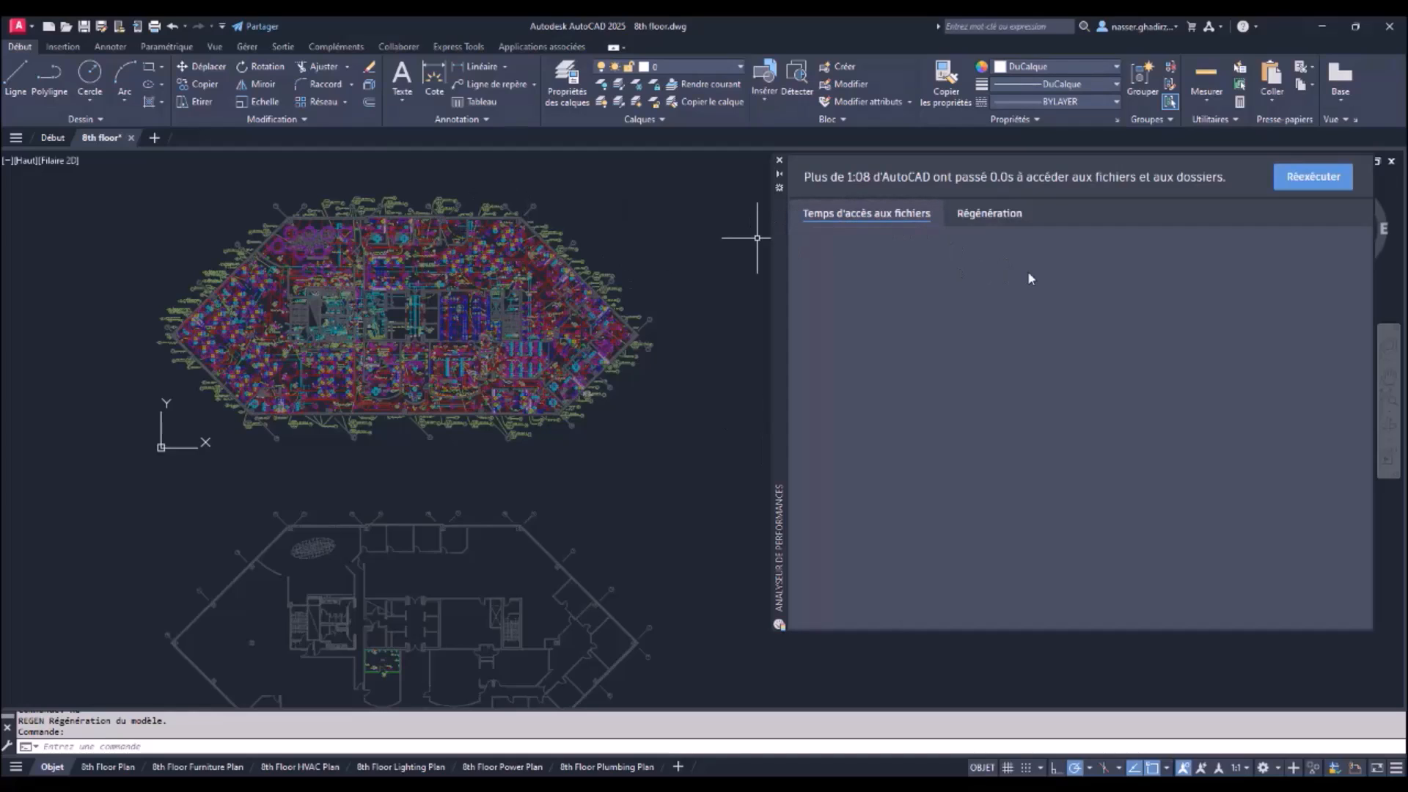
left_click(989, 216)
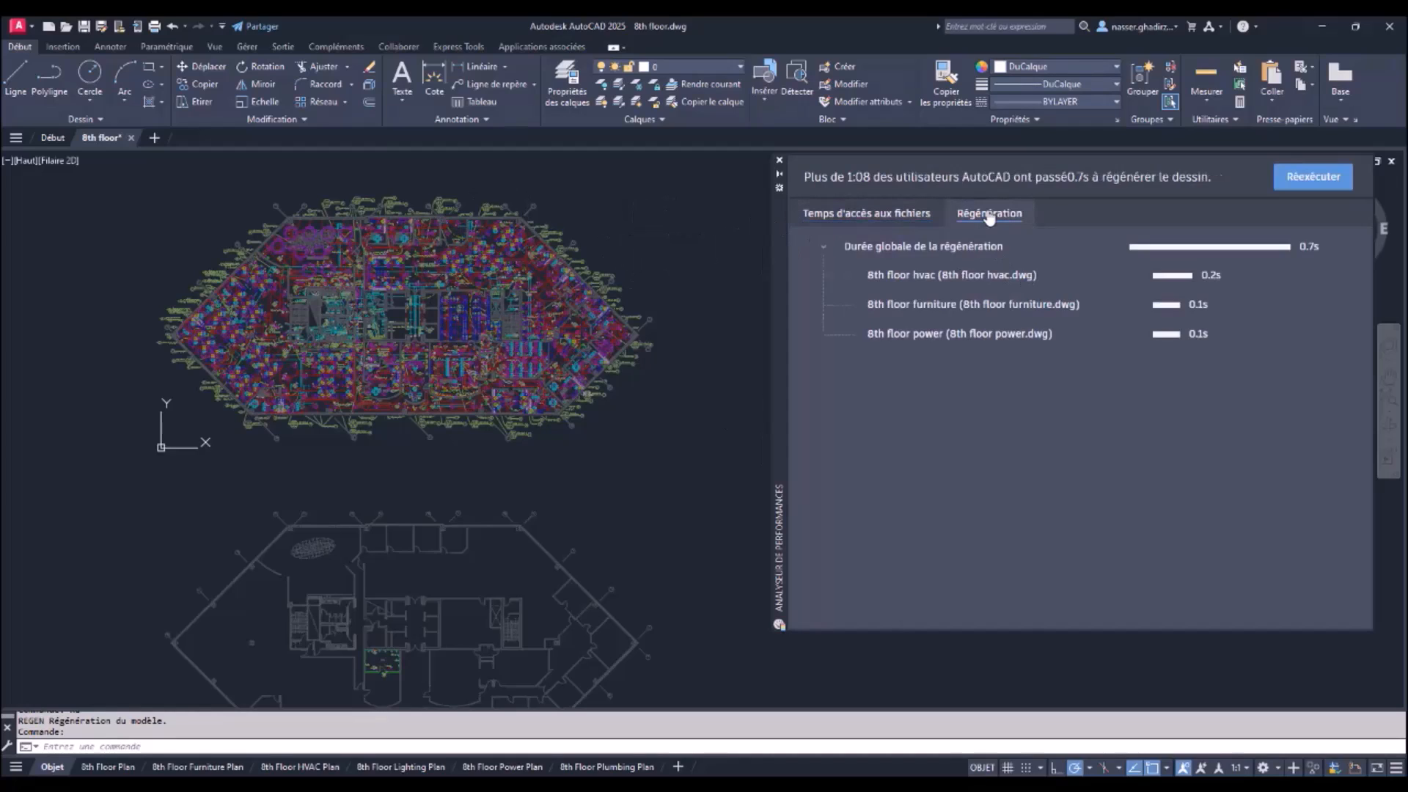